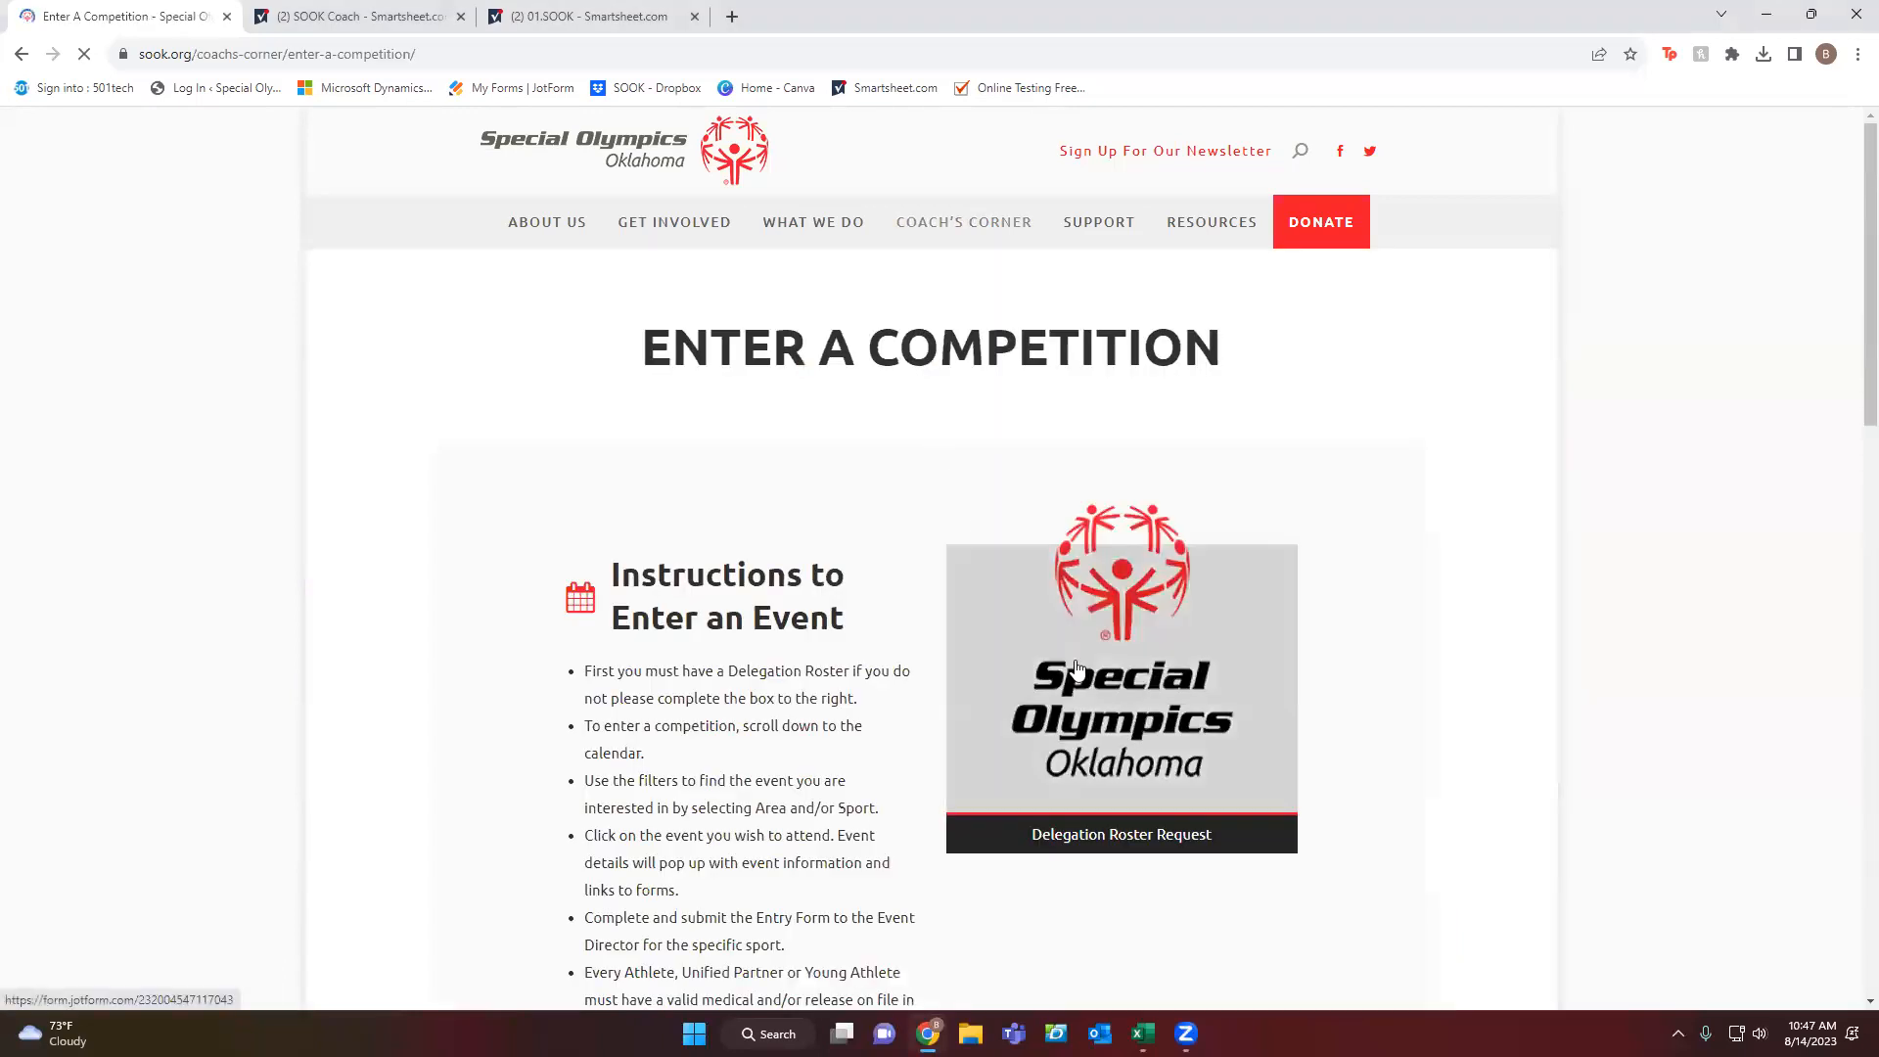
Open the Delegation Roster Request form from the Enter a Competition page.
left_click(1071, 662)
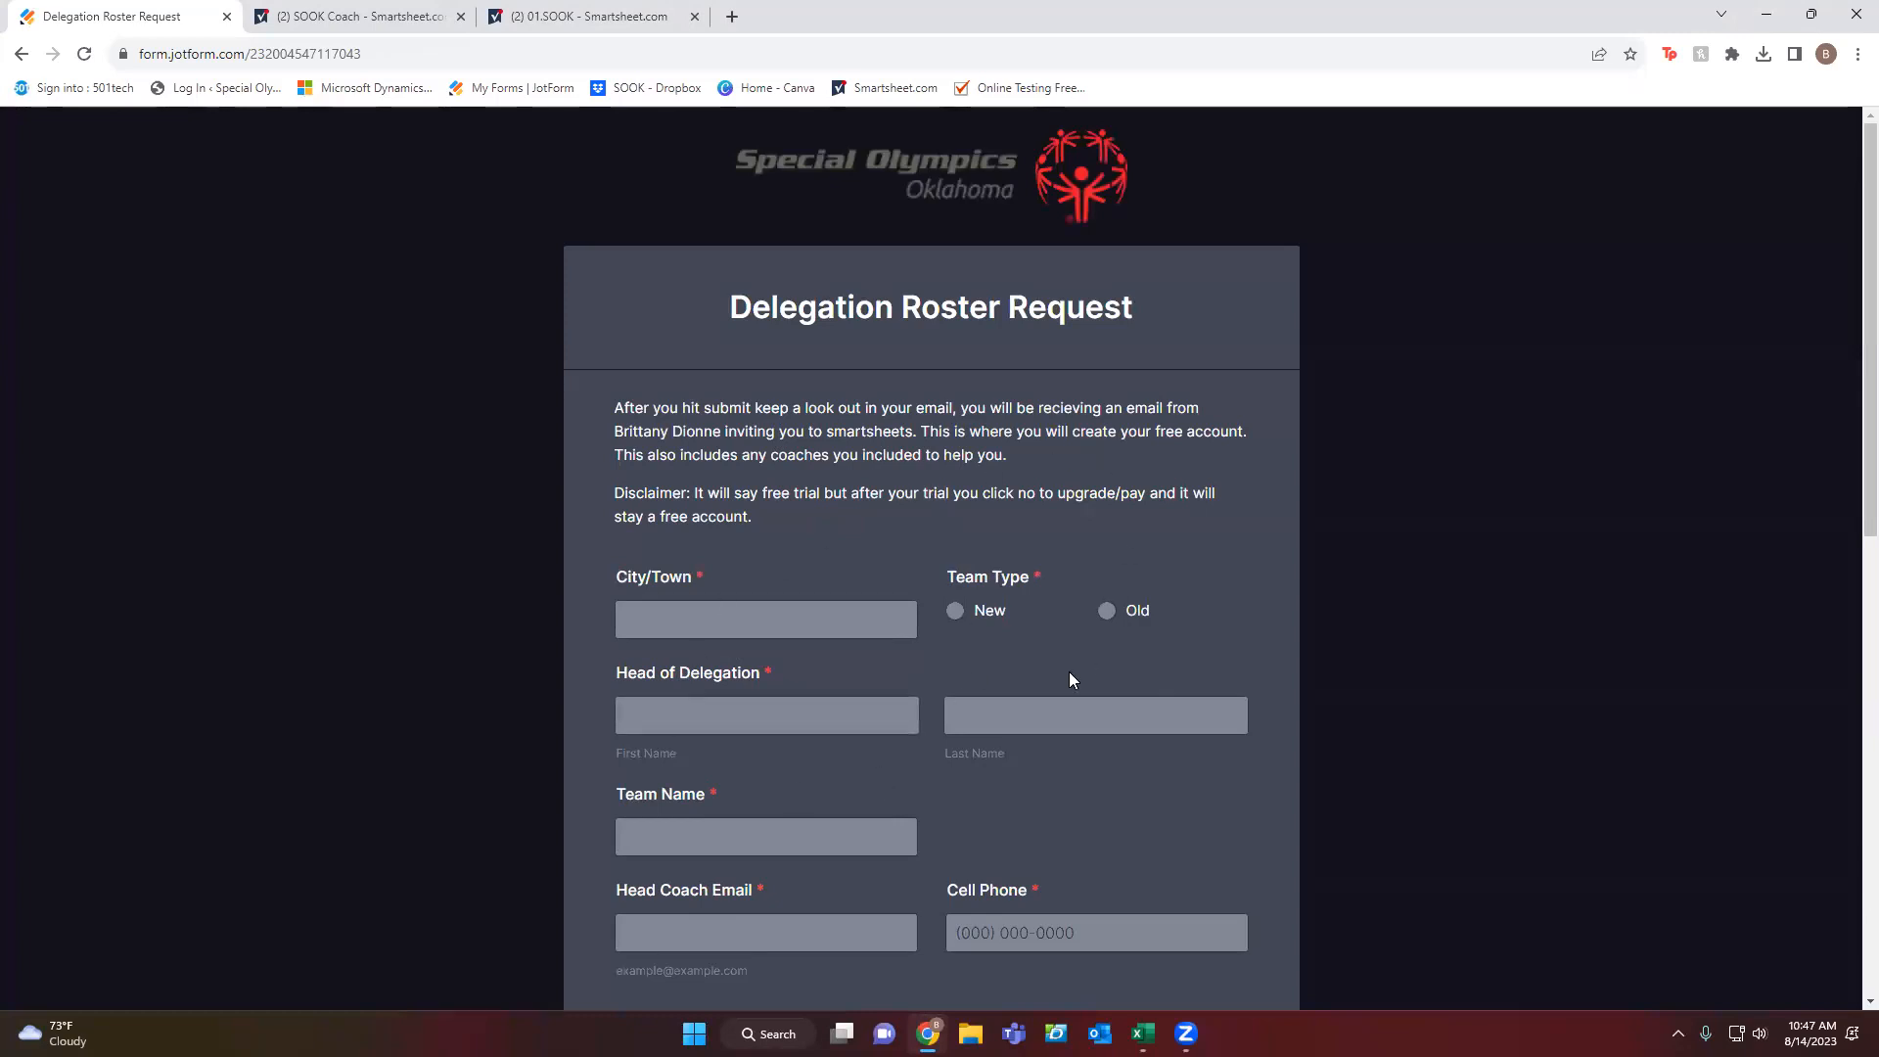
Look over the blank Jotform roster request form, then return to the SOOK Coach Smartsheet dashboard.
scroll(730, 567, "down", 6)
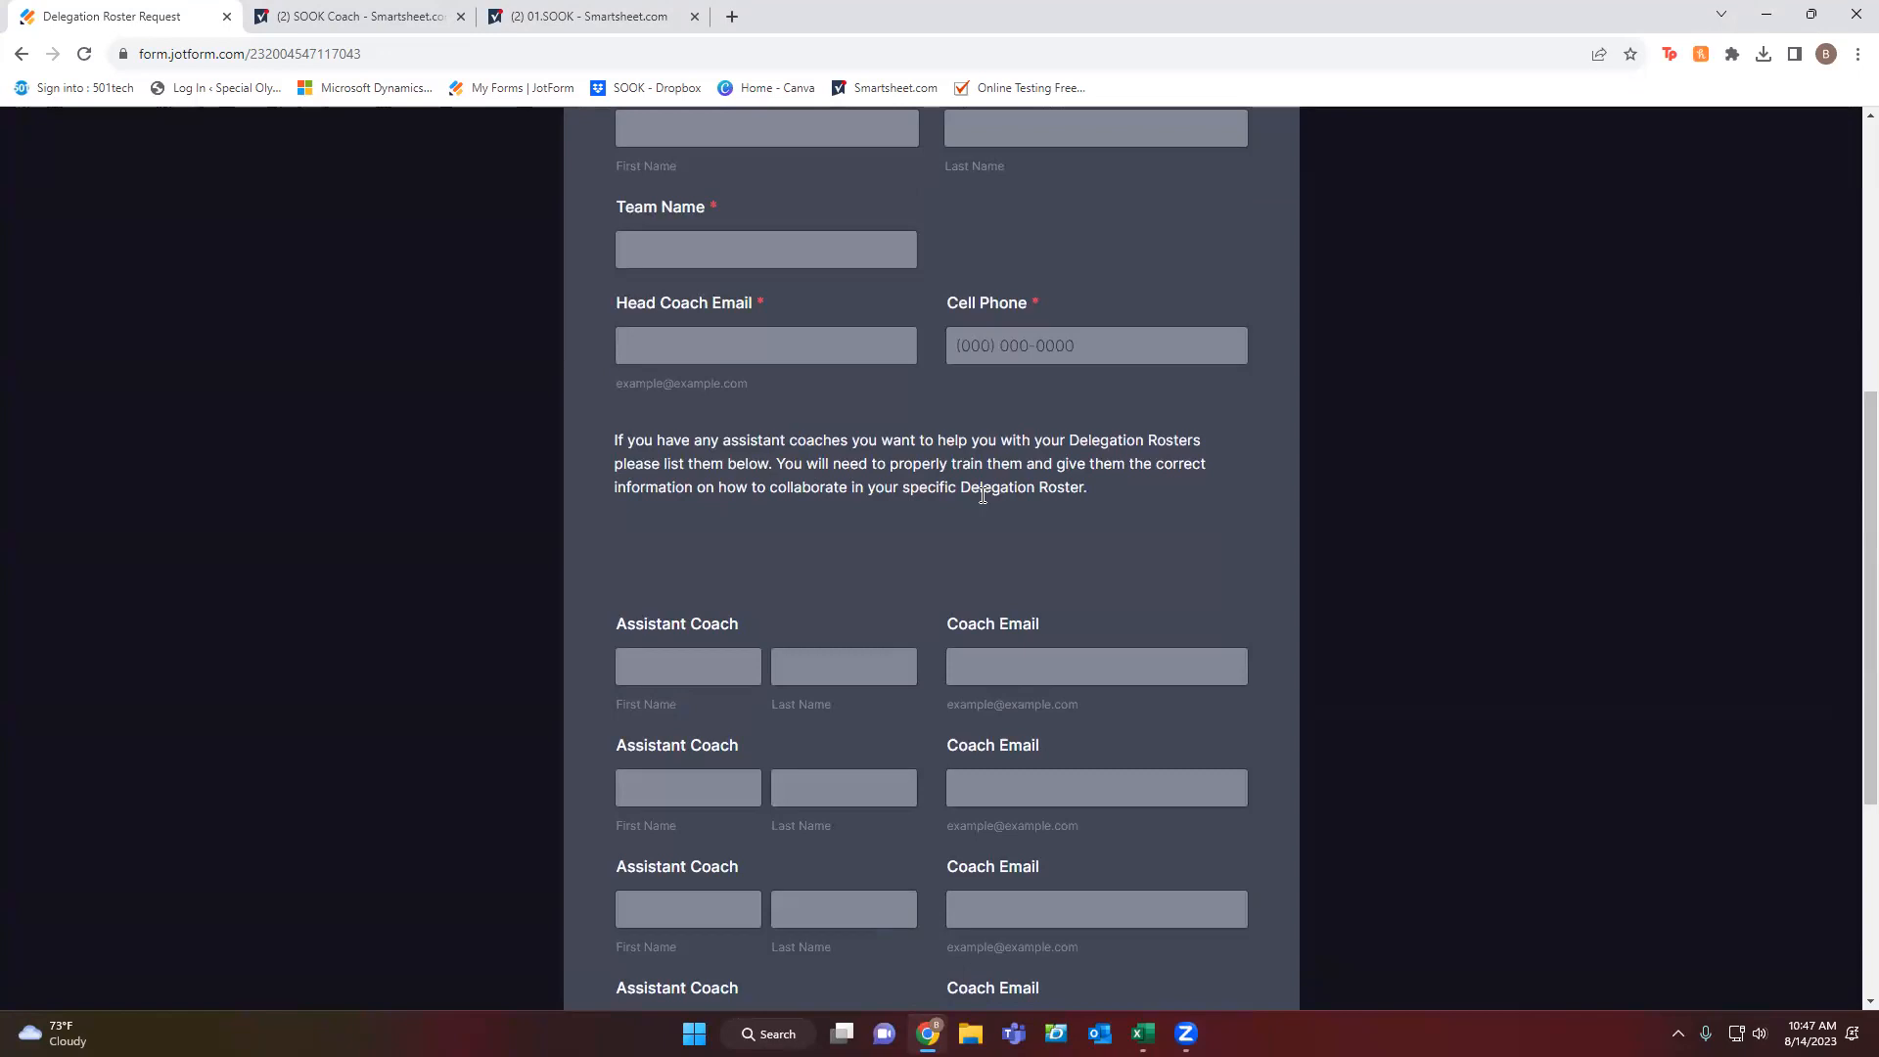
scroll(793, 554, "down", 5)
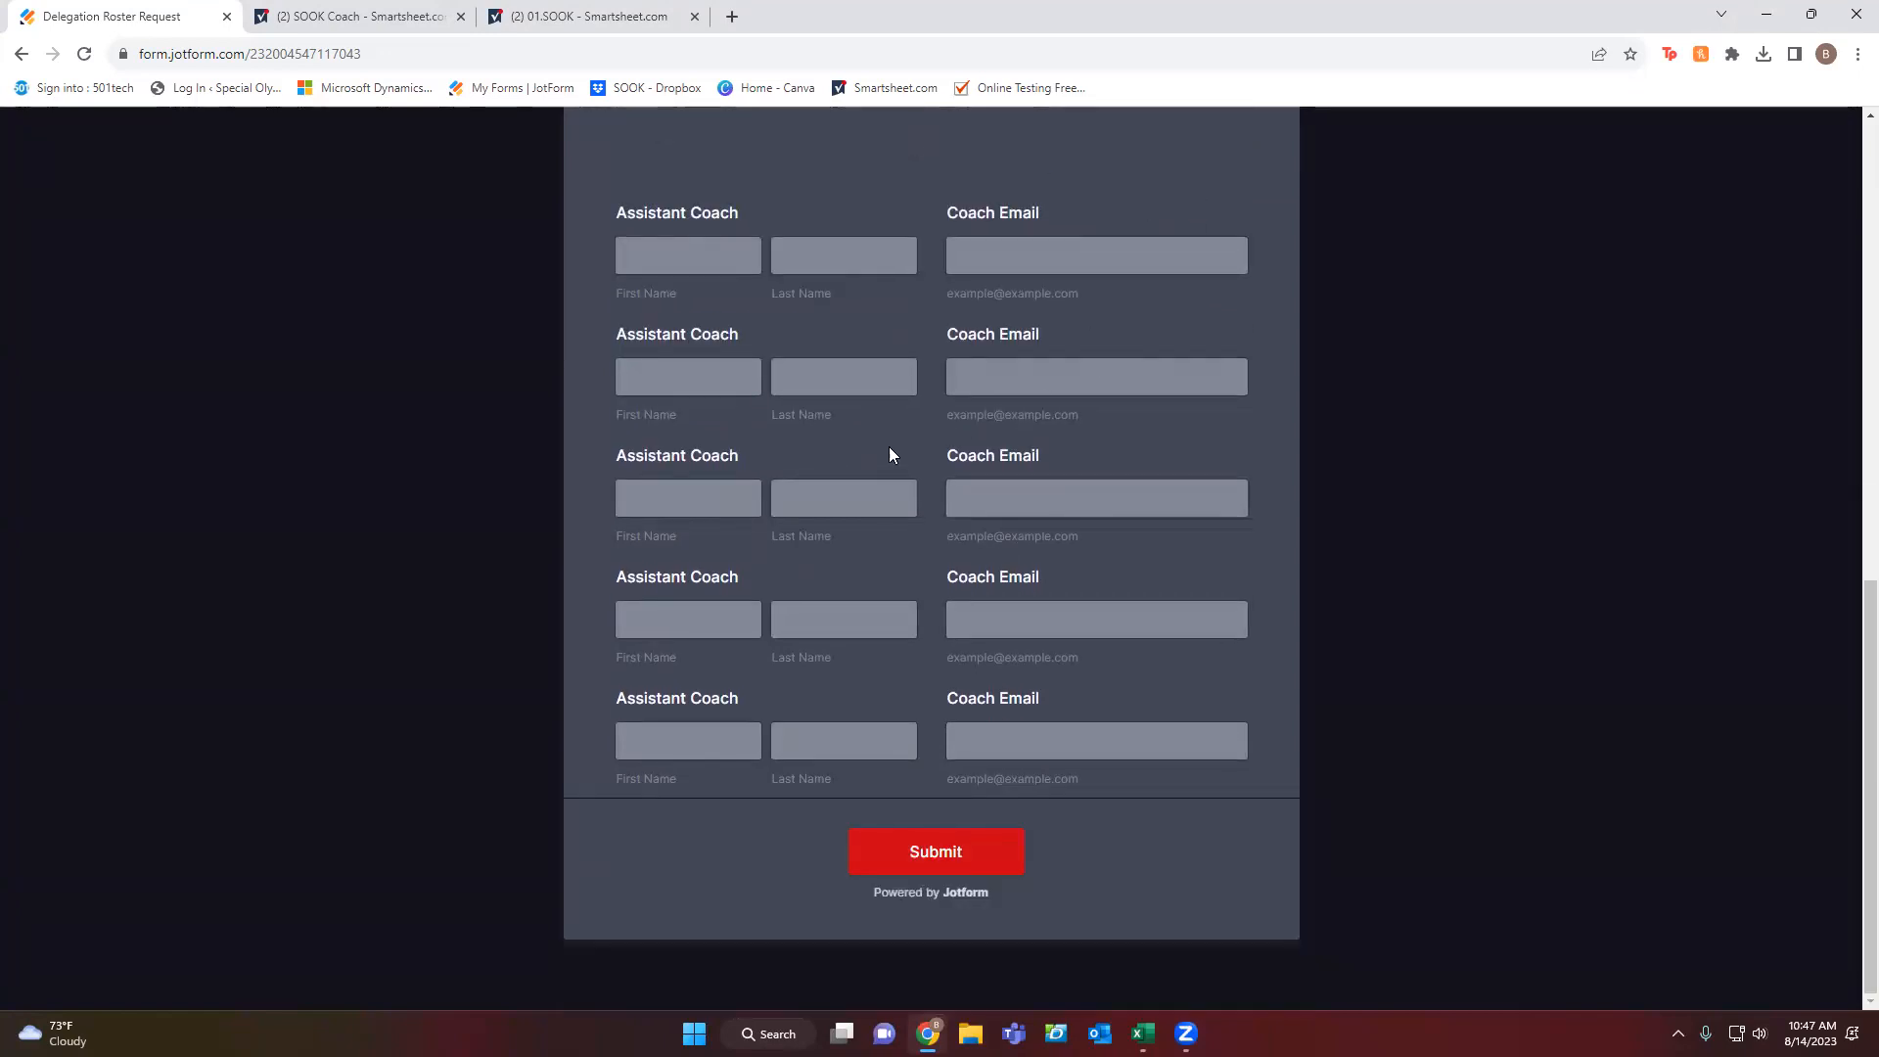
scroll(888, 447, "up", 3)
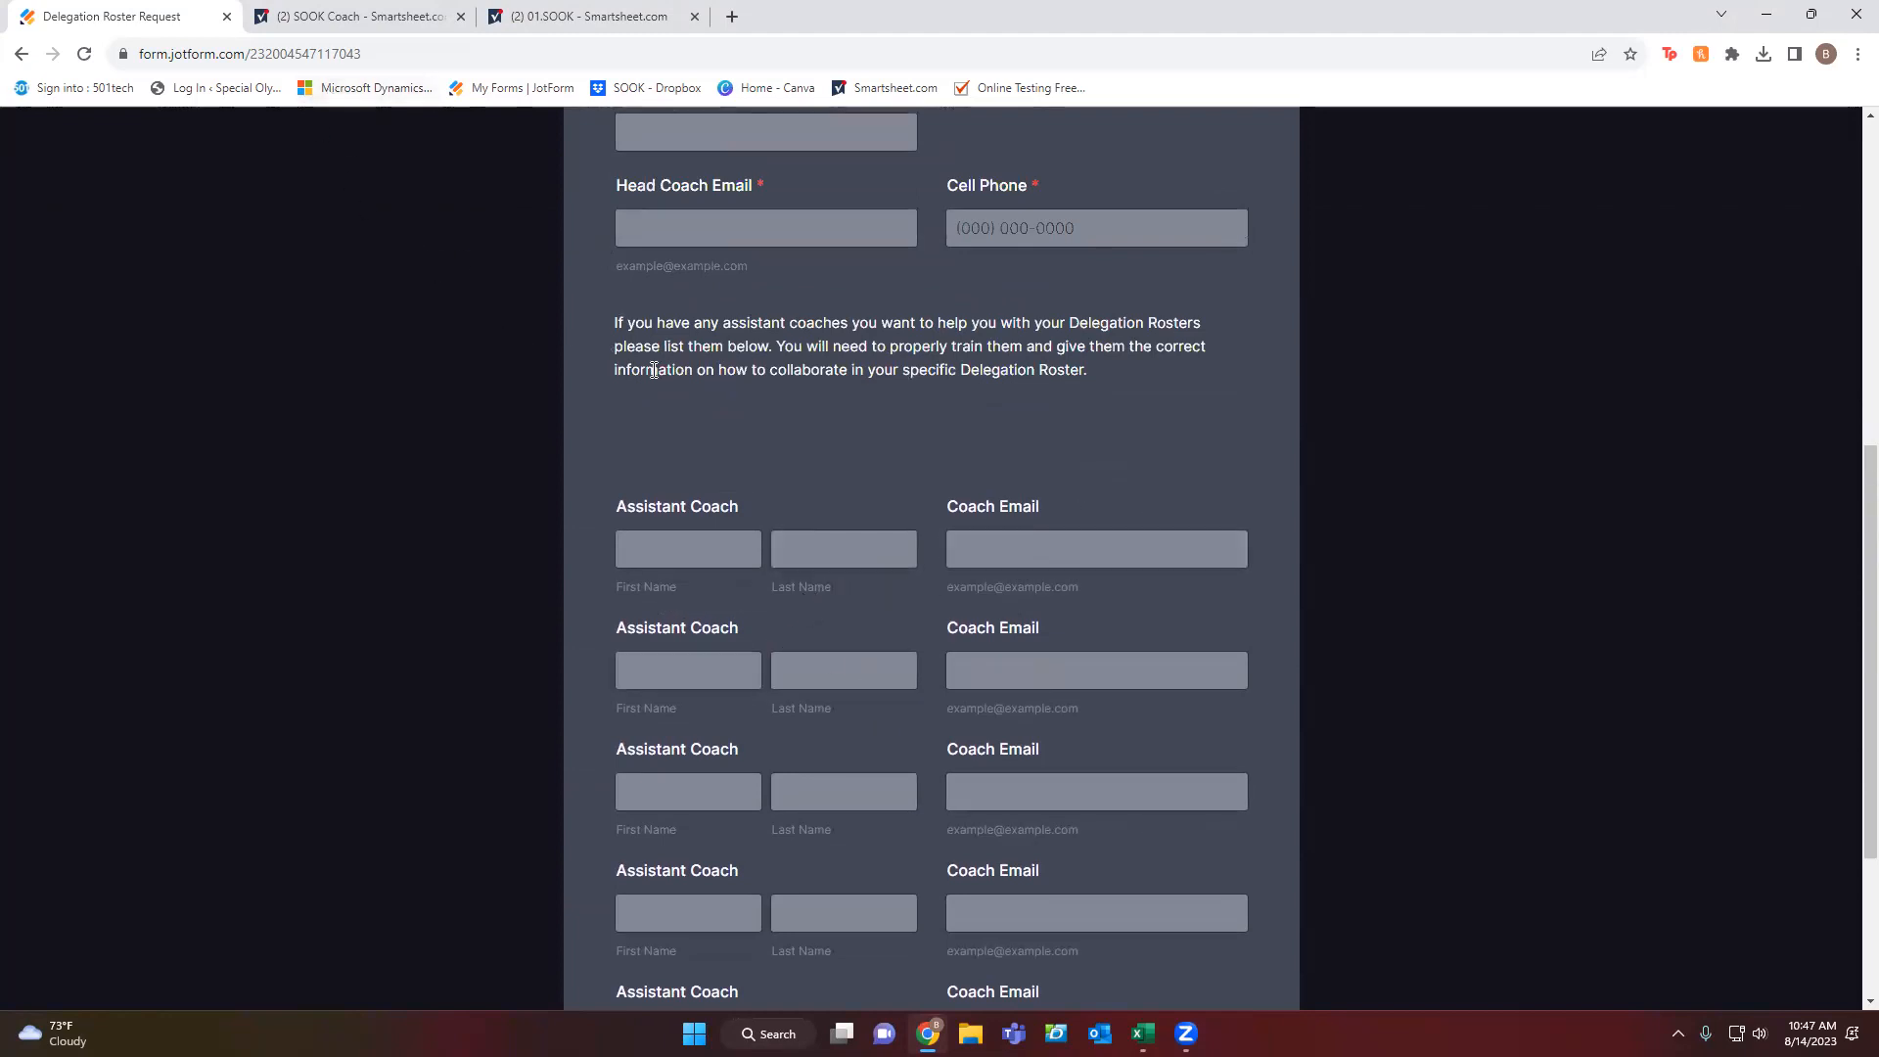
scroll(781, 405, "up", 7)
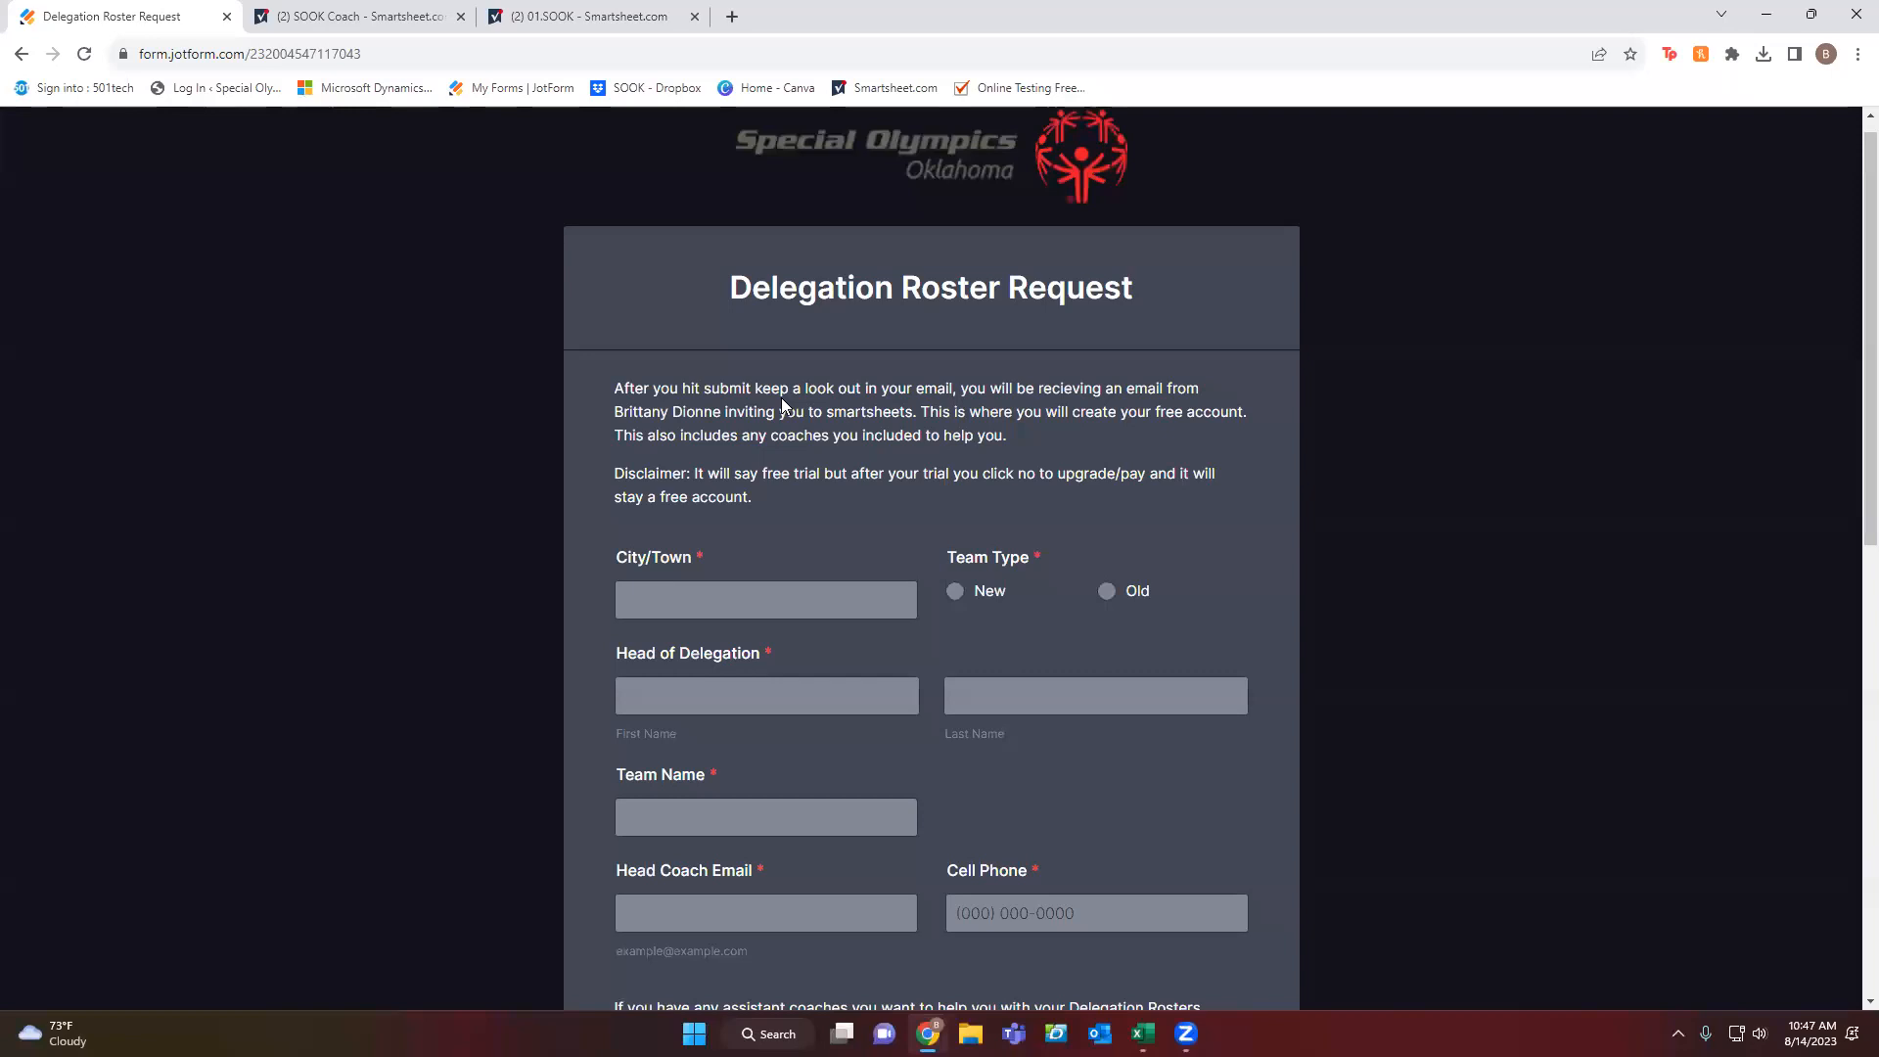
left_click(326, 18)
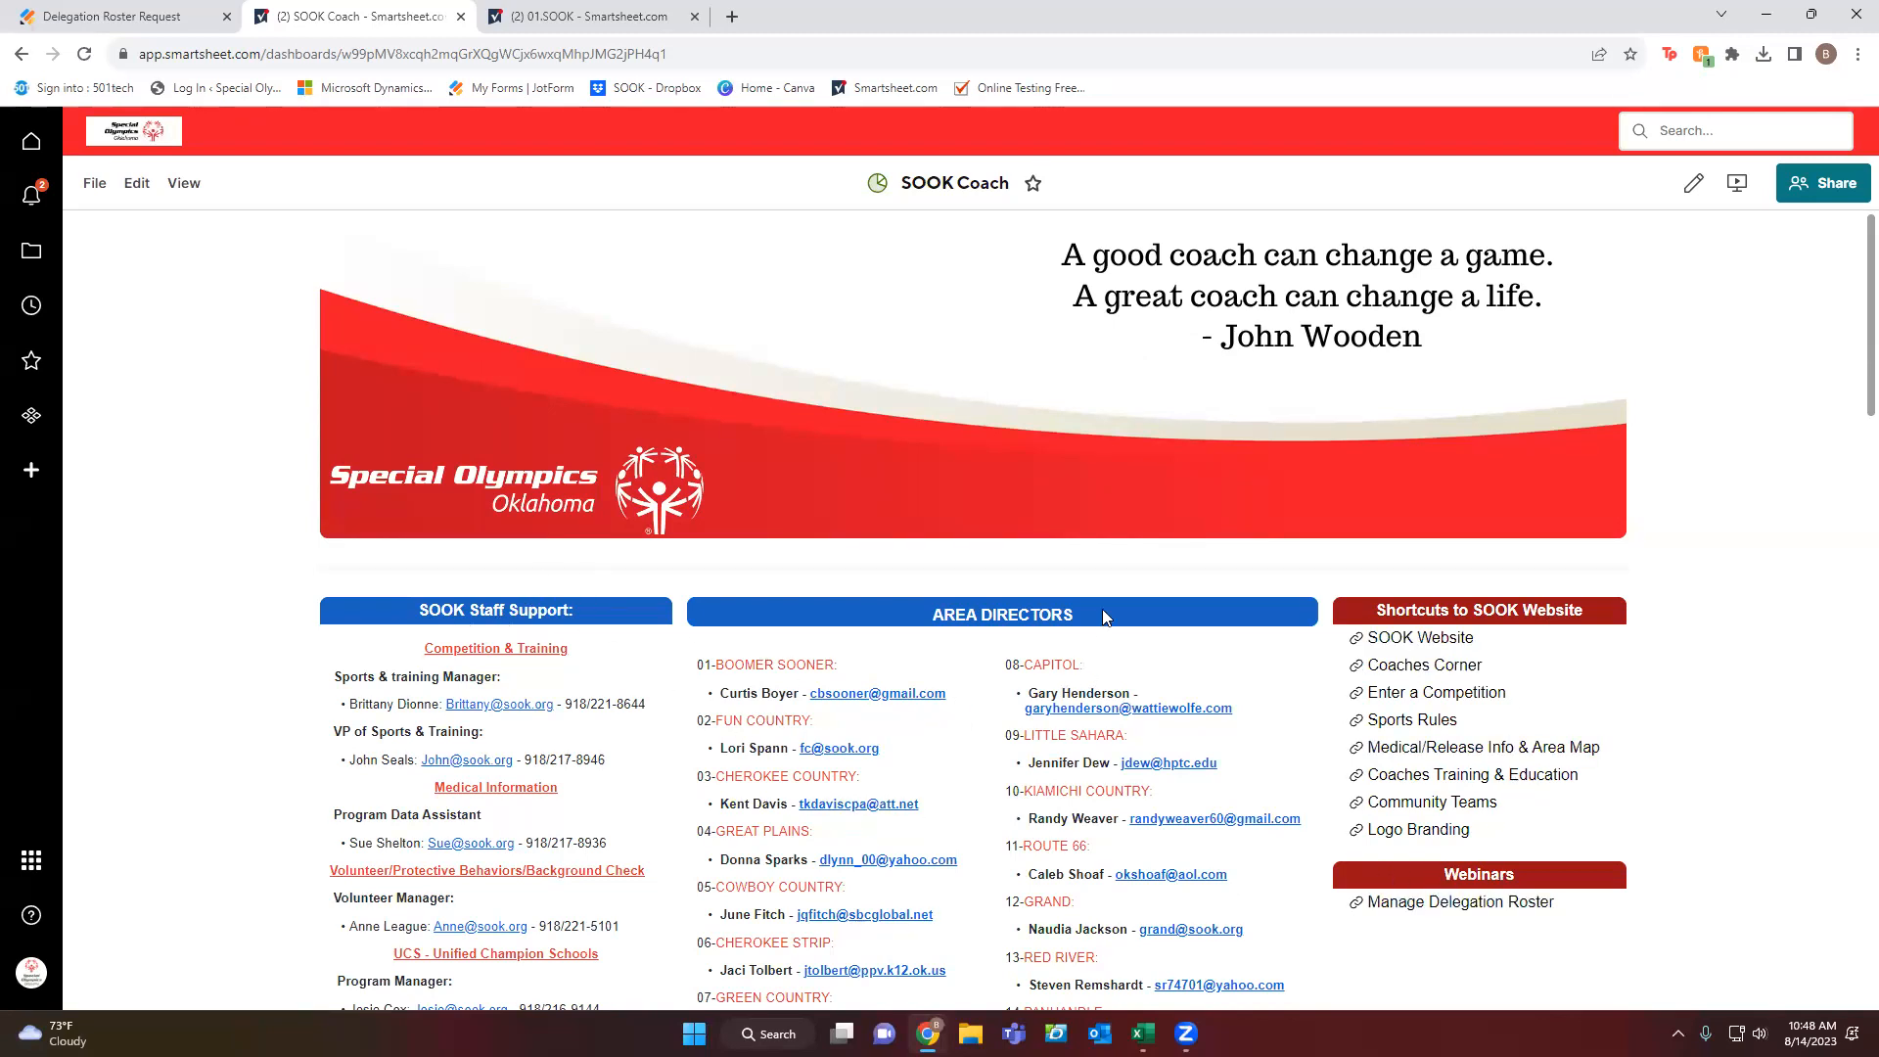
scroll(1210, 636, "down", 4)
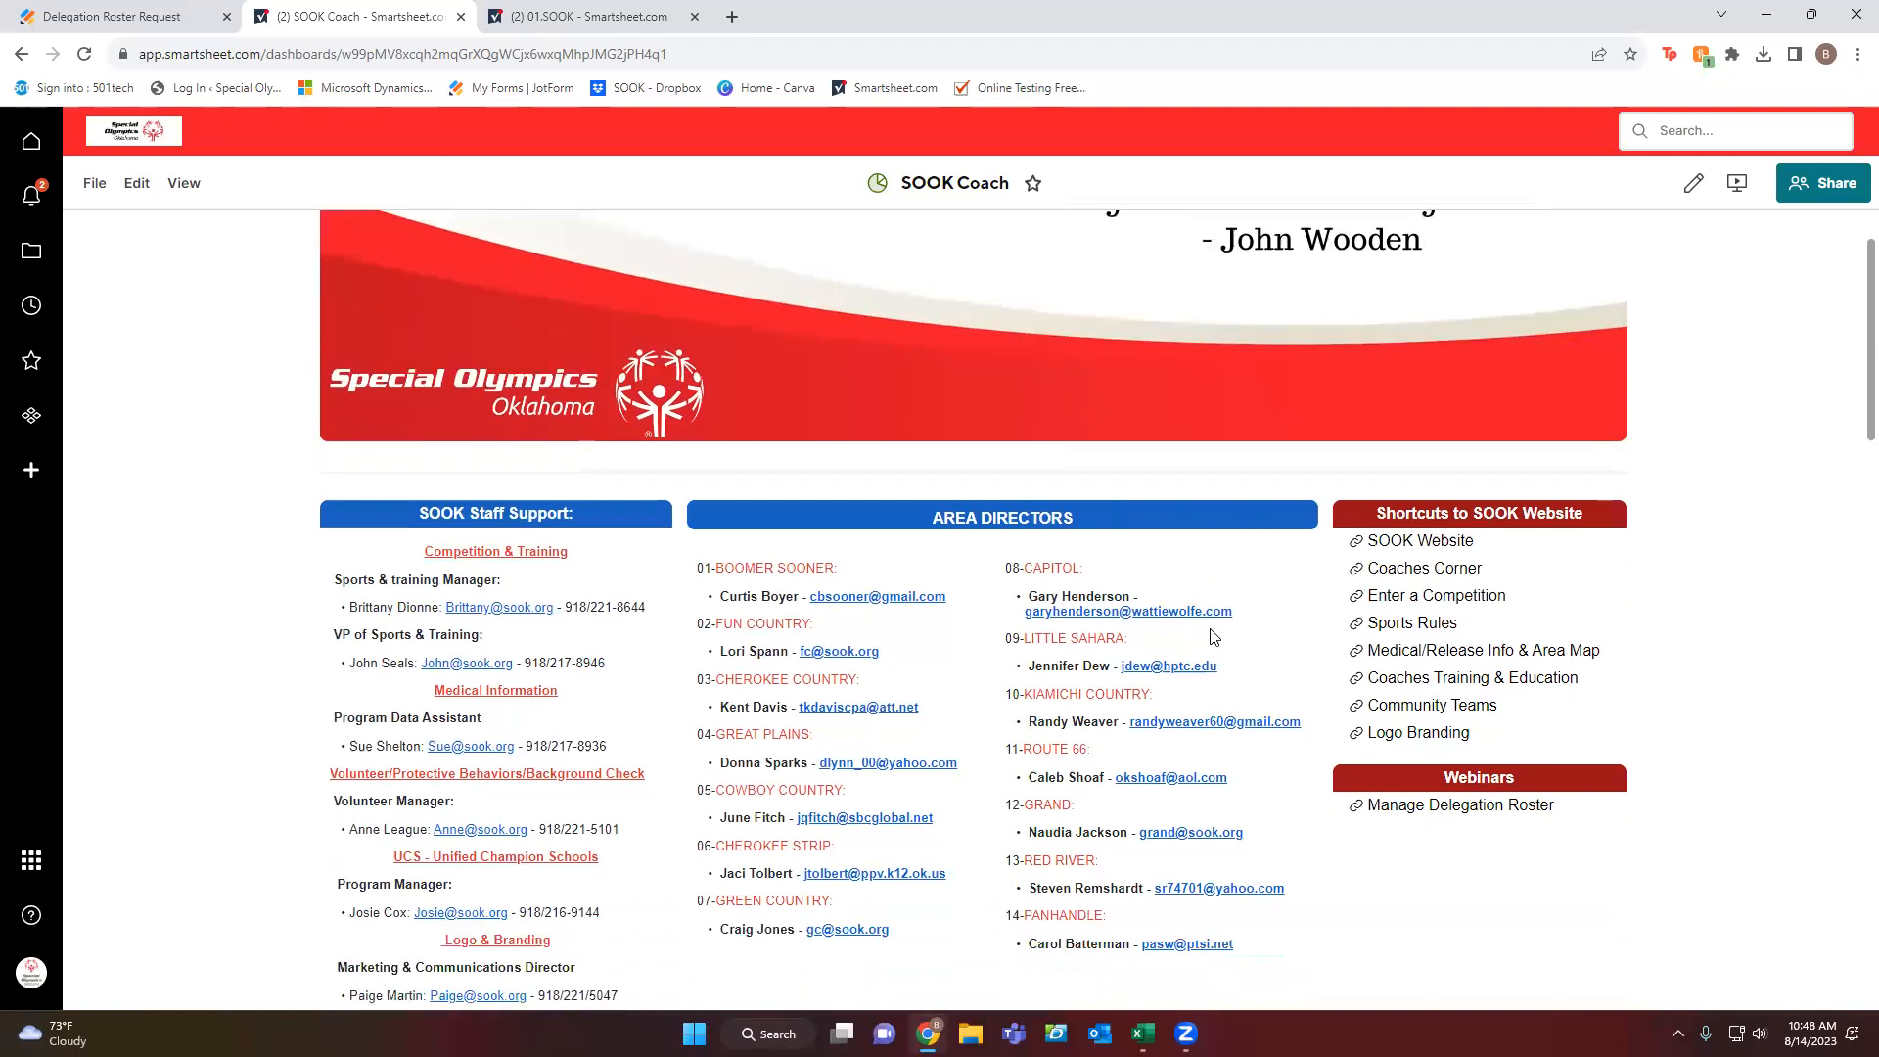
scroll(1210, 636, "down", 8)
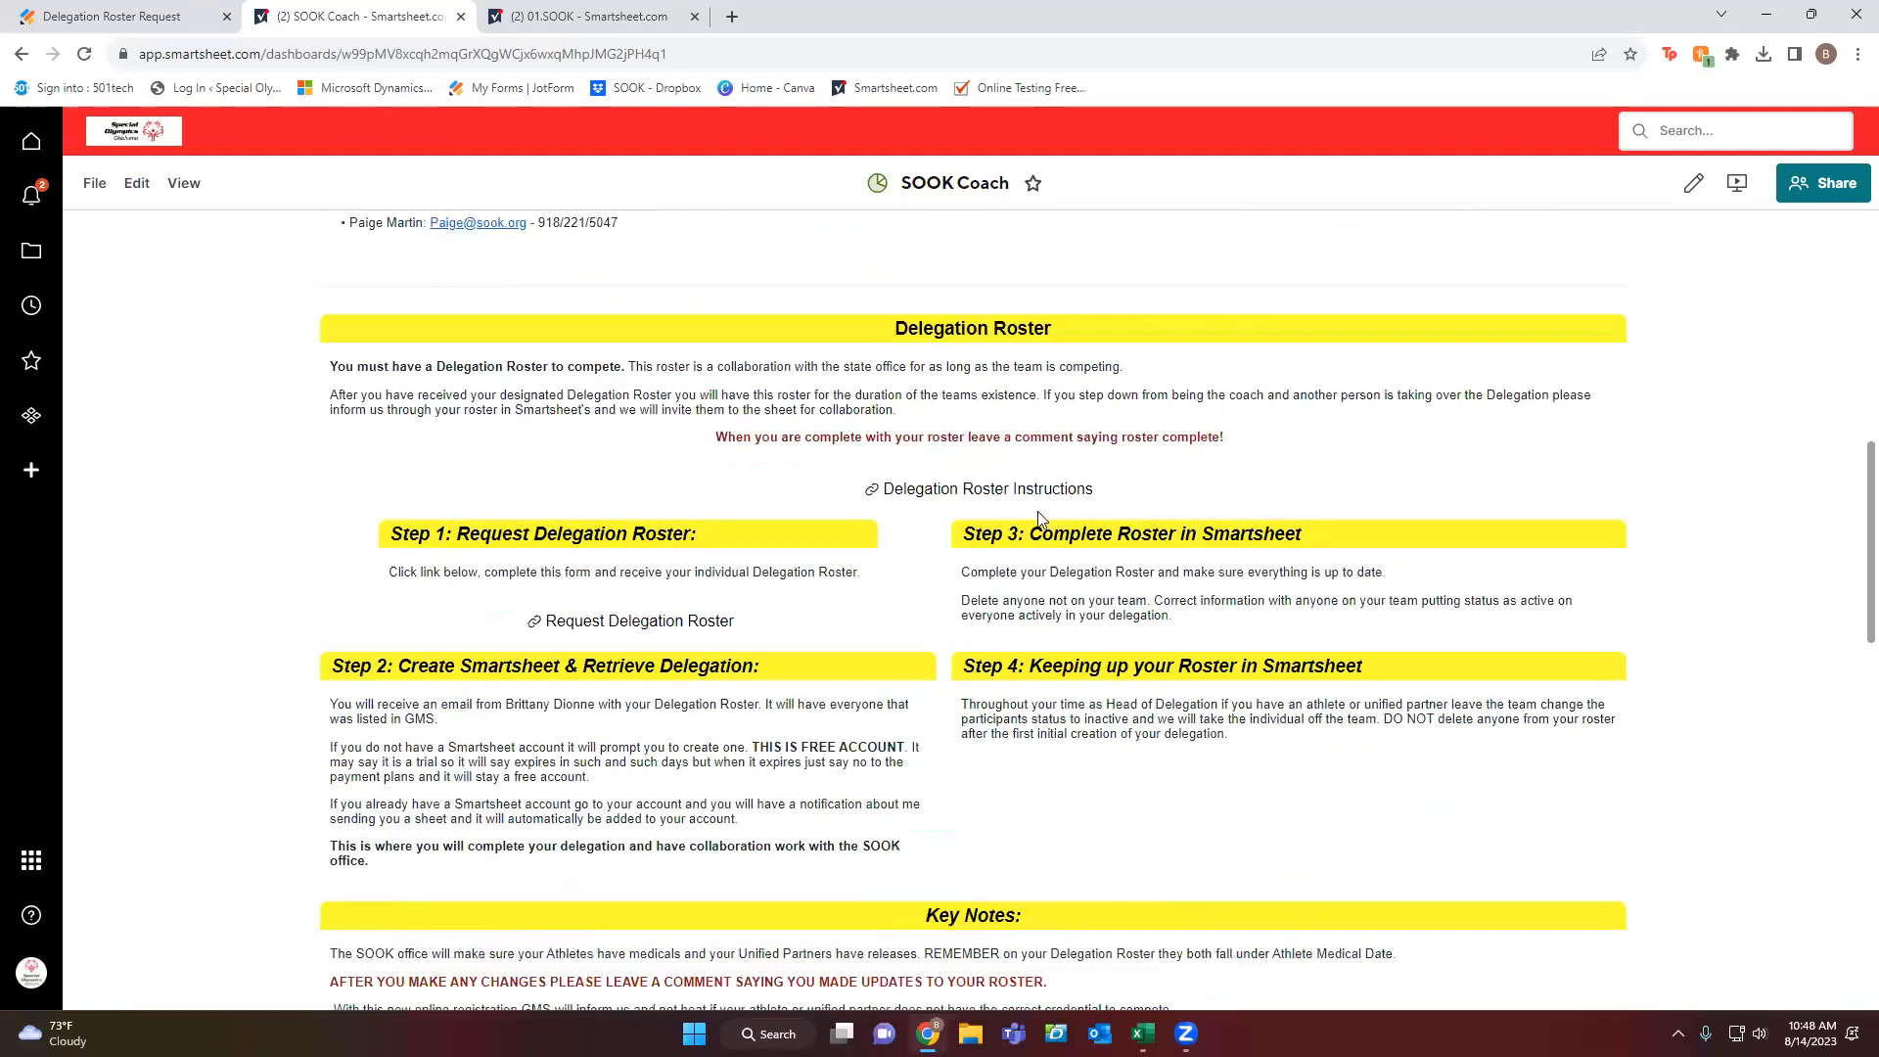
scroll(888, 533, "down", 5)
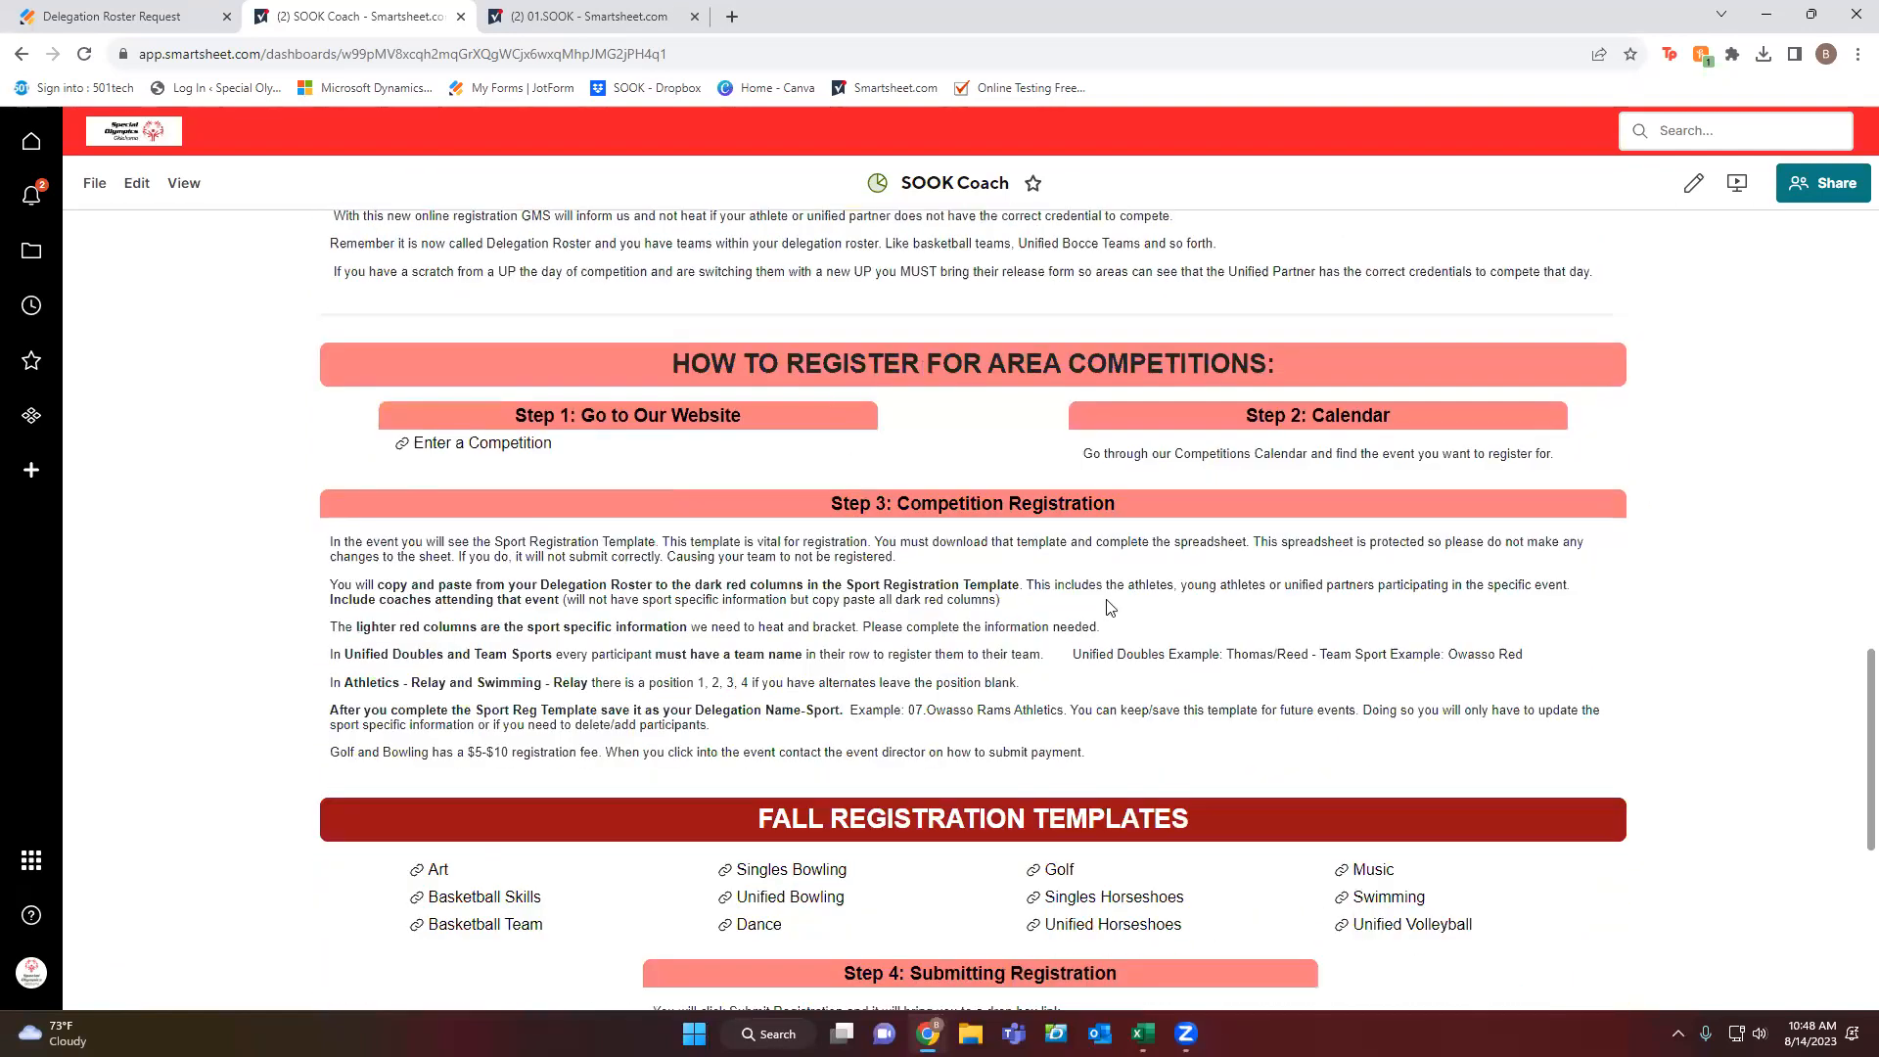
scroll(982, 592, "down", 6)
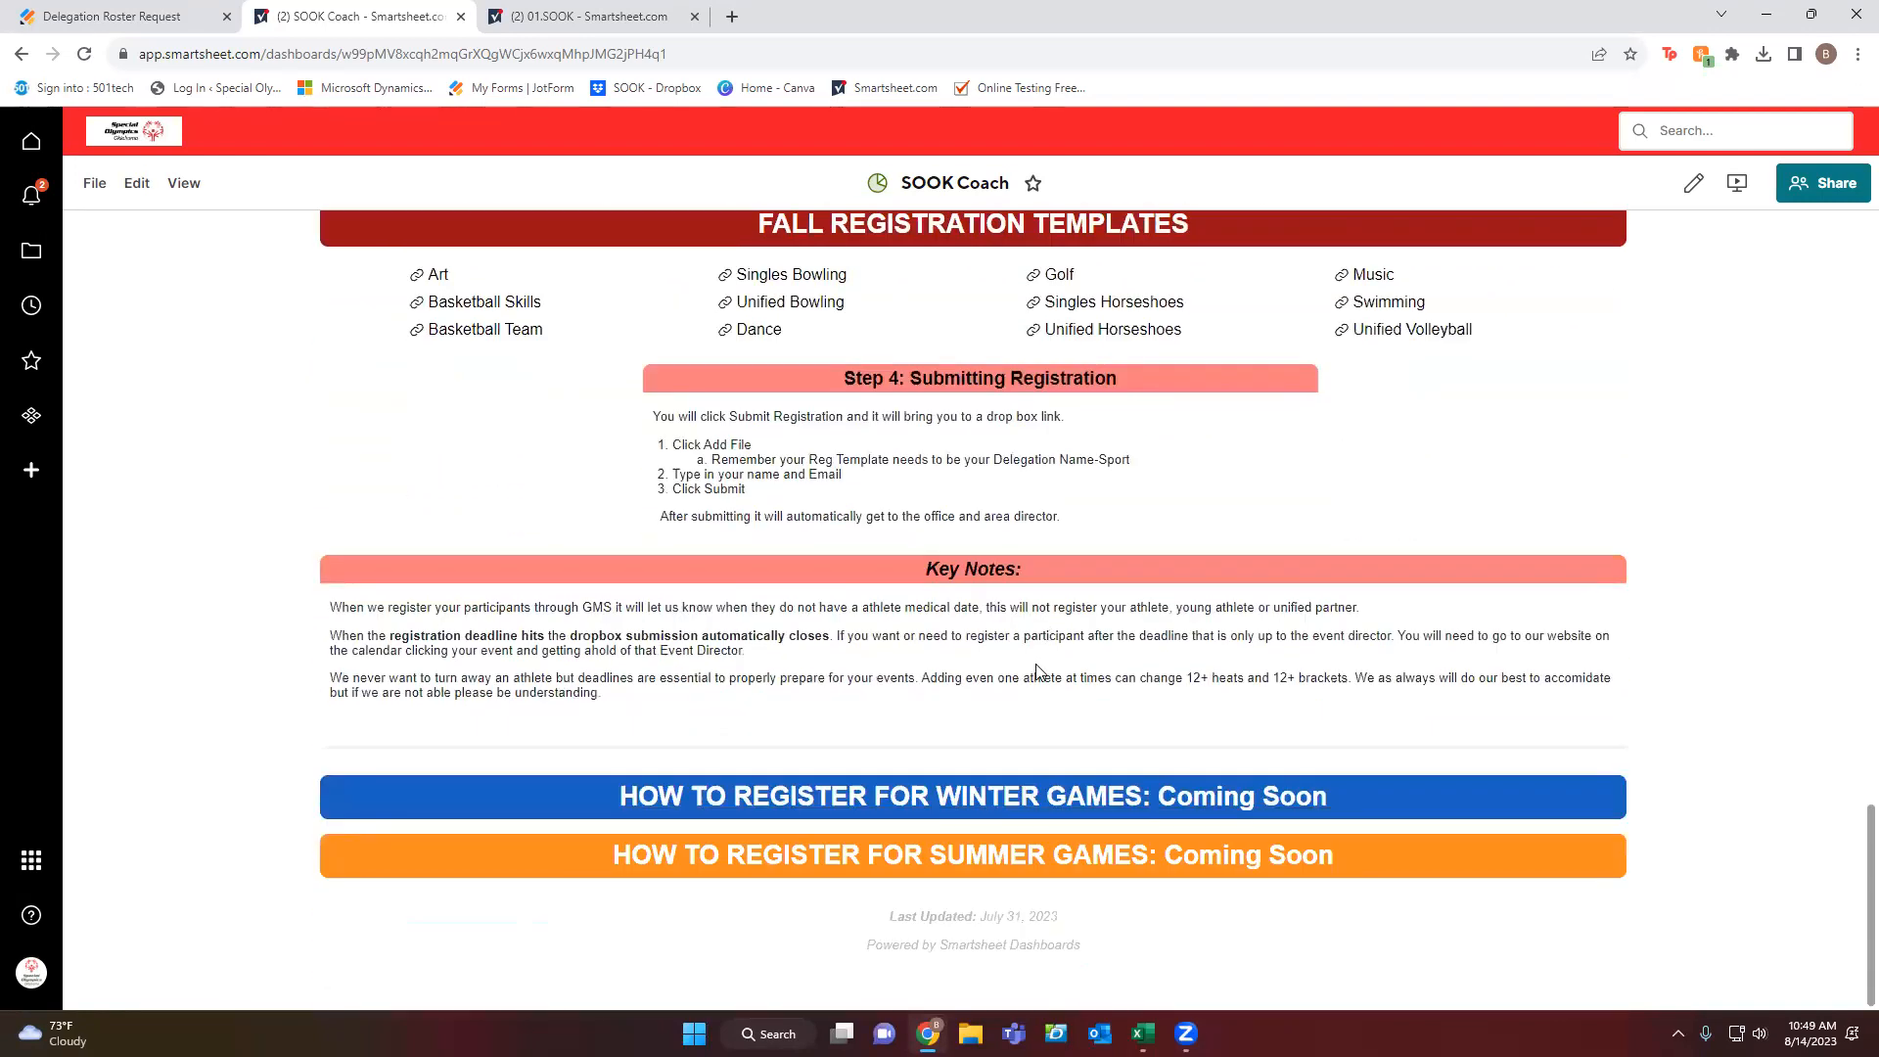
scroll(888, 746, "up", 20)
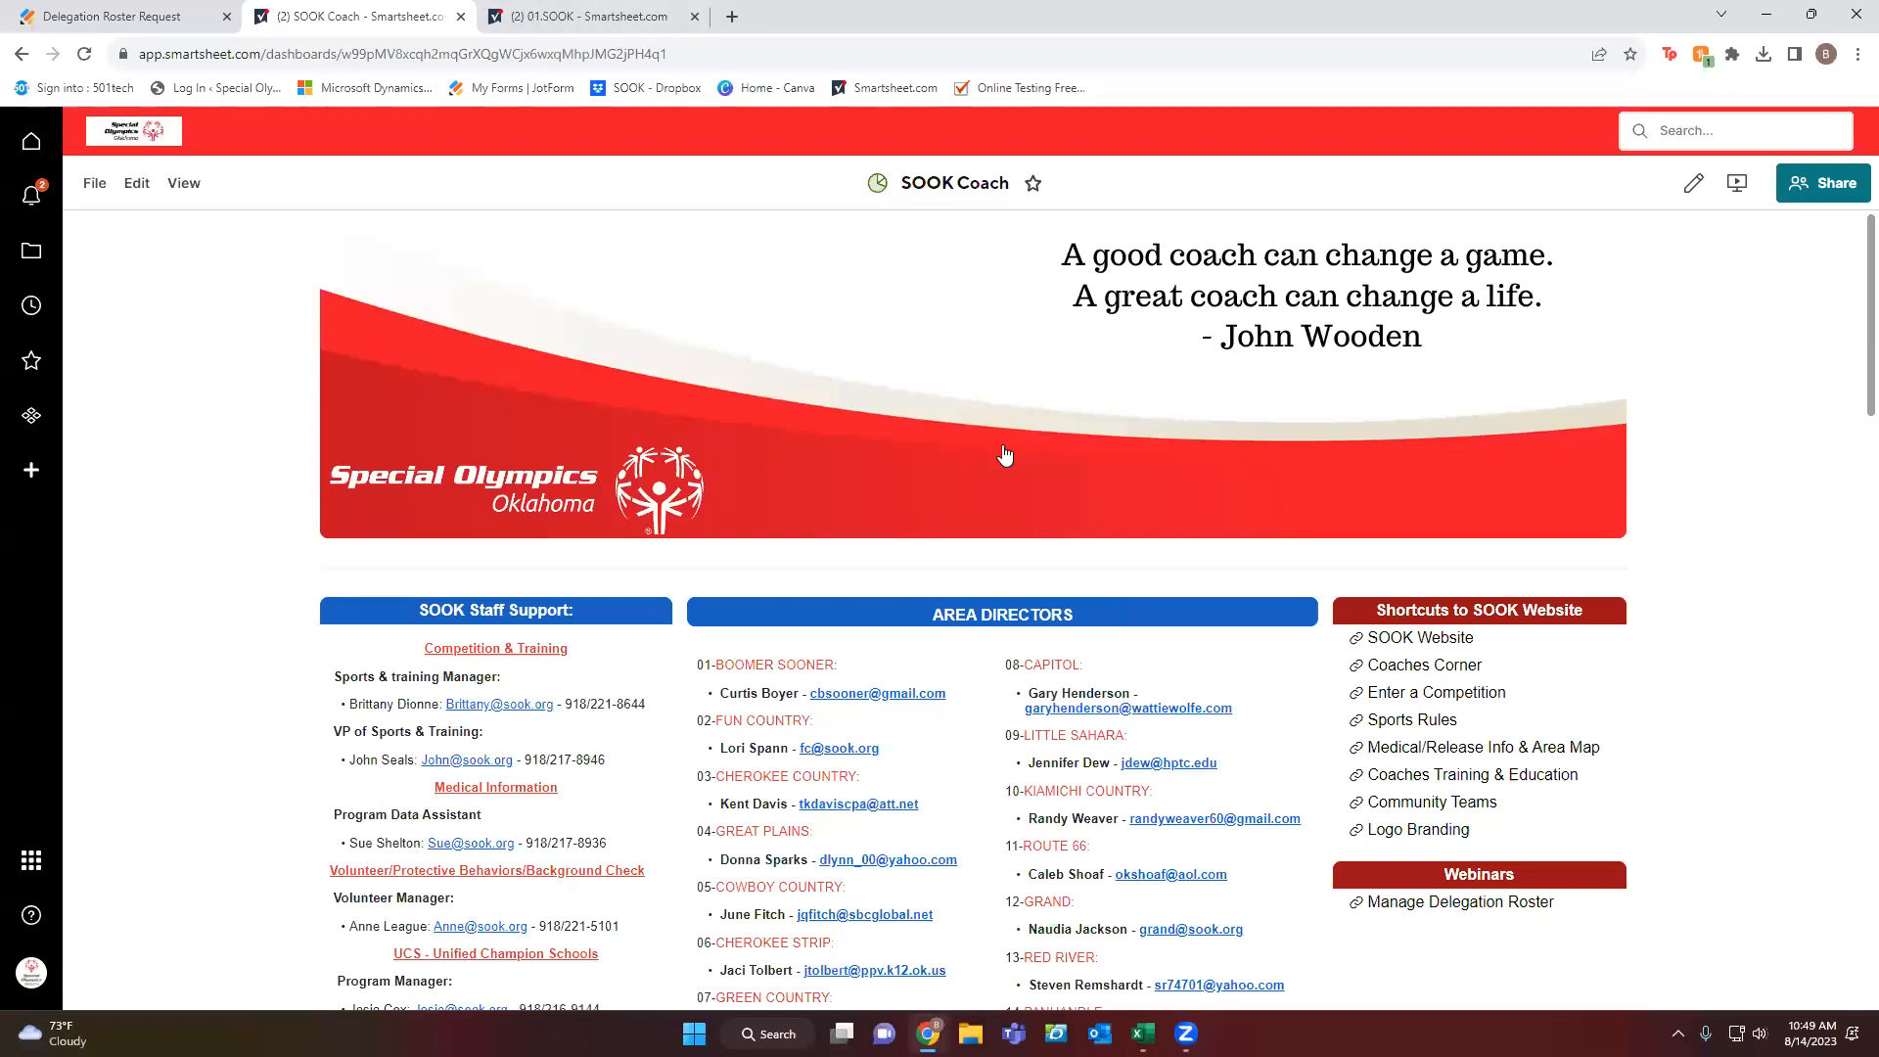
Browse Workspaces to the SOOK Coach folder and bring up the 01.SOOK roster sheet.
left_click(30, 256)
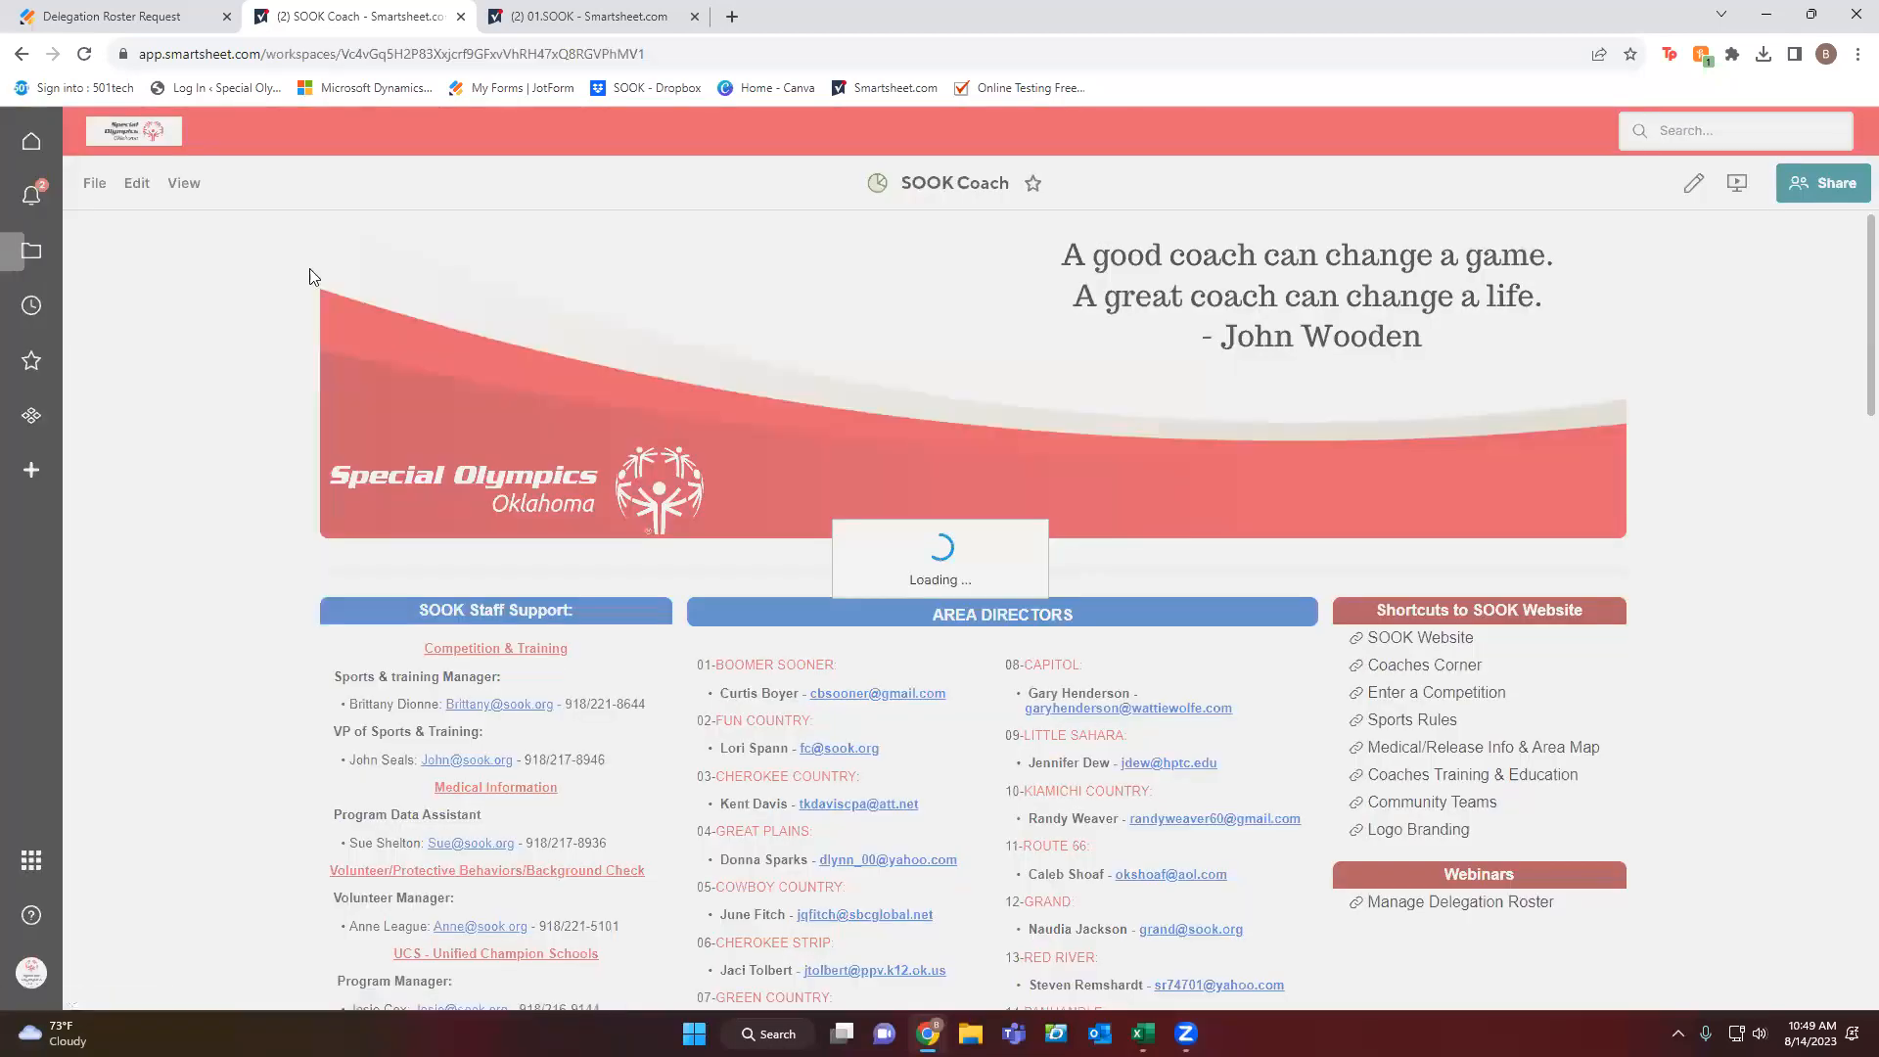
left_click(91, 270)
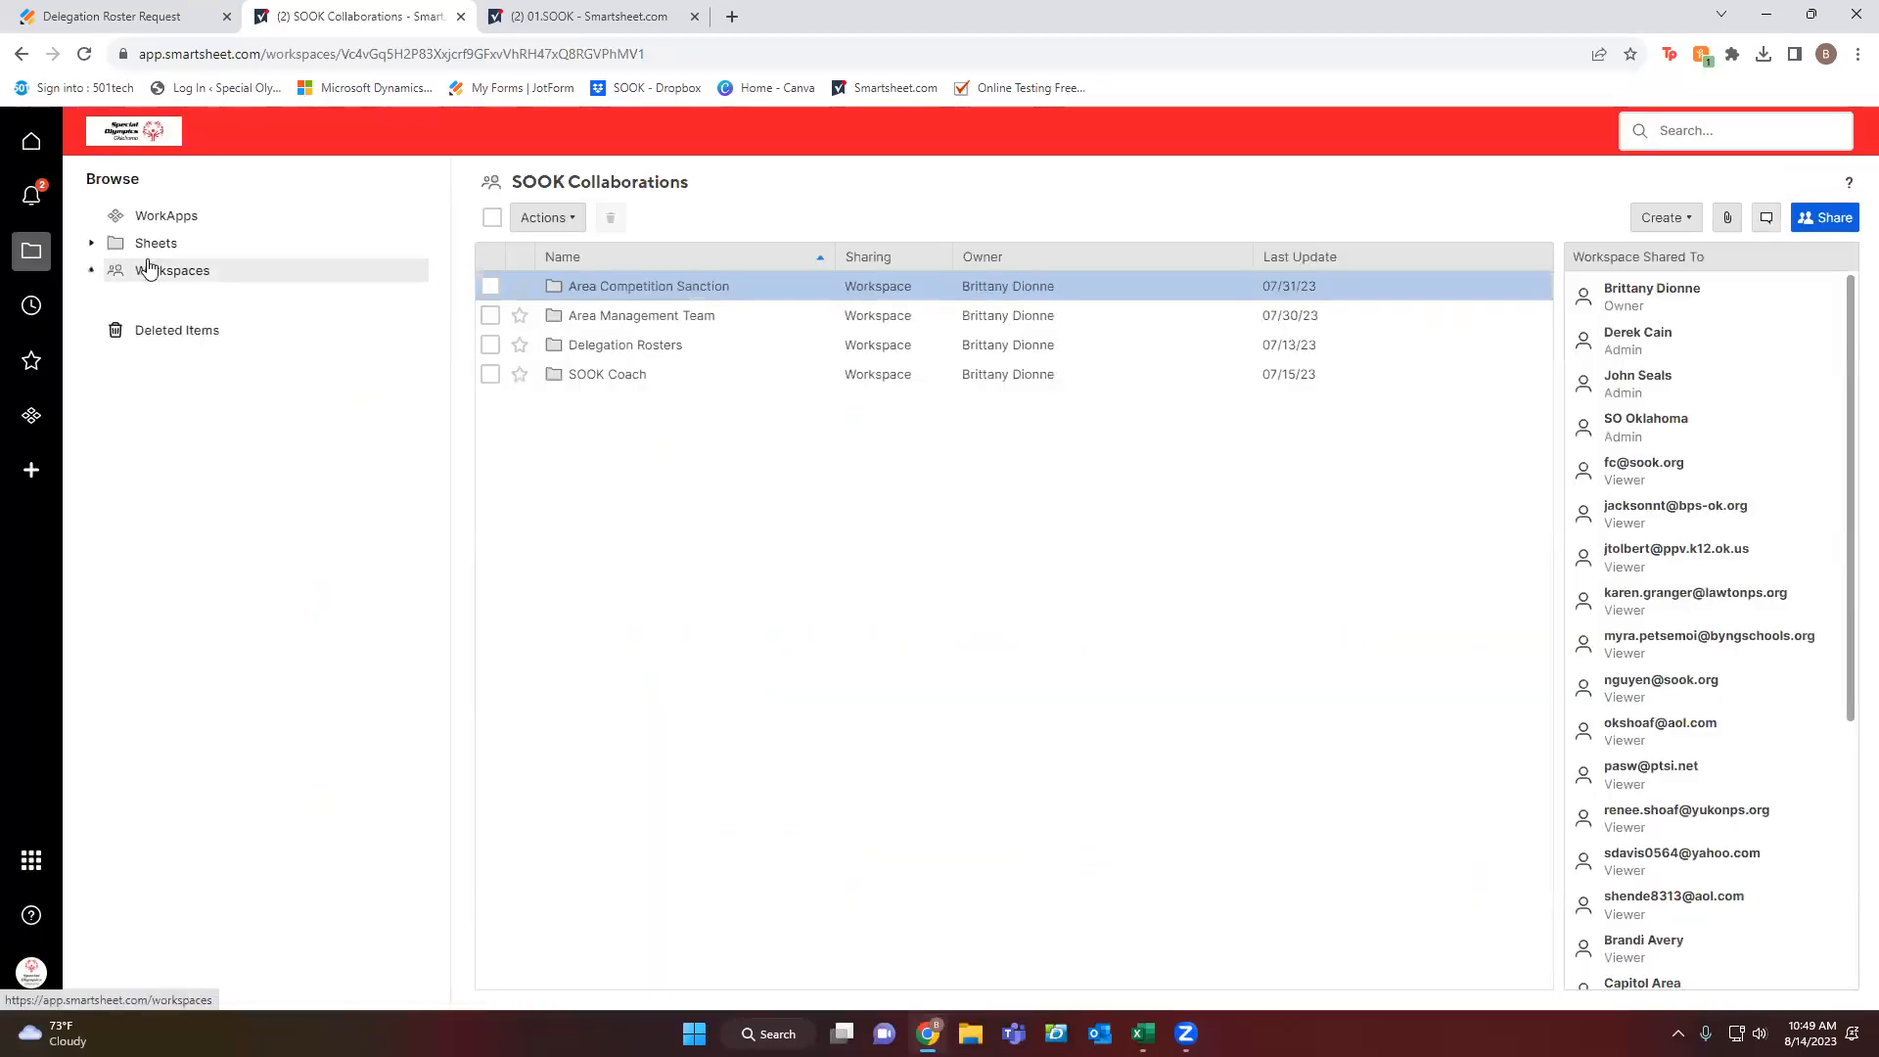
left_click(607, 374)
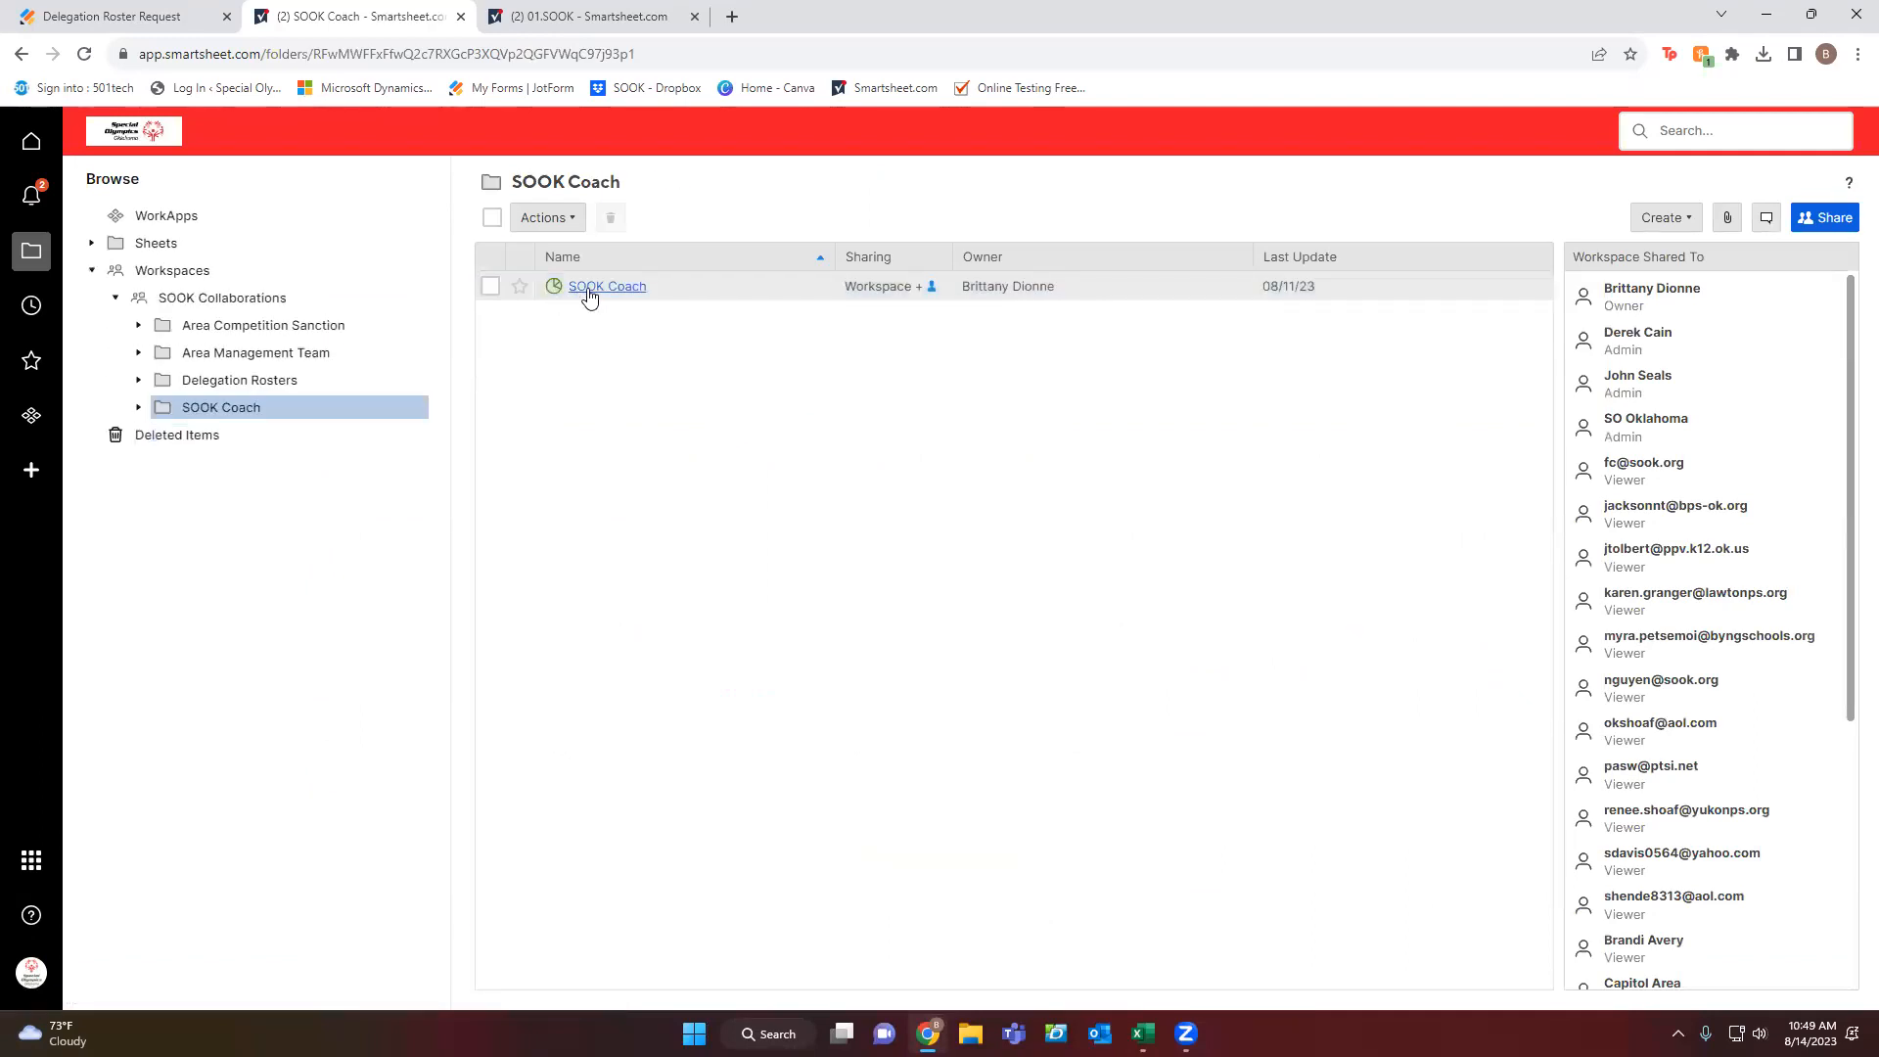
left_click(588, 297)
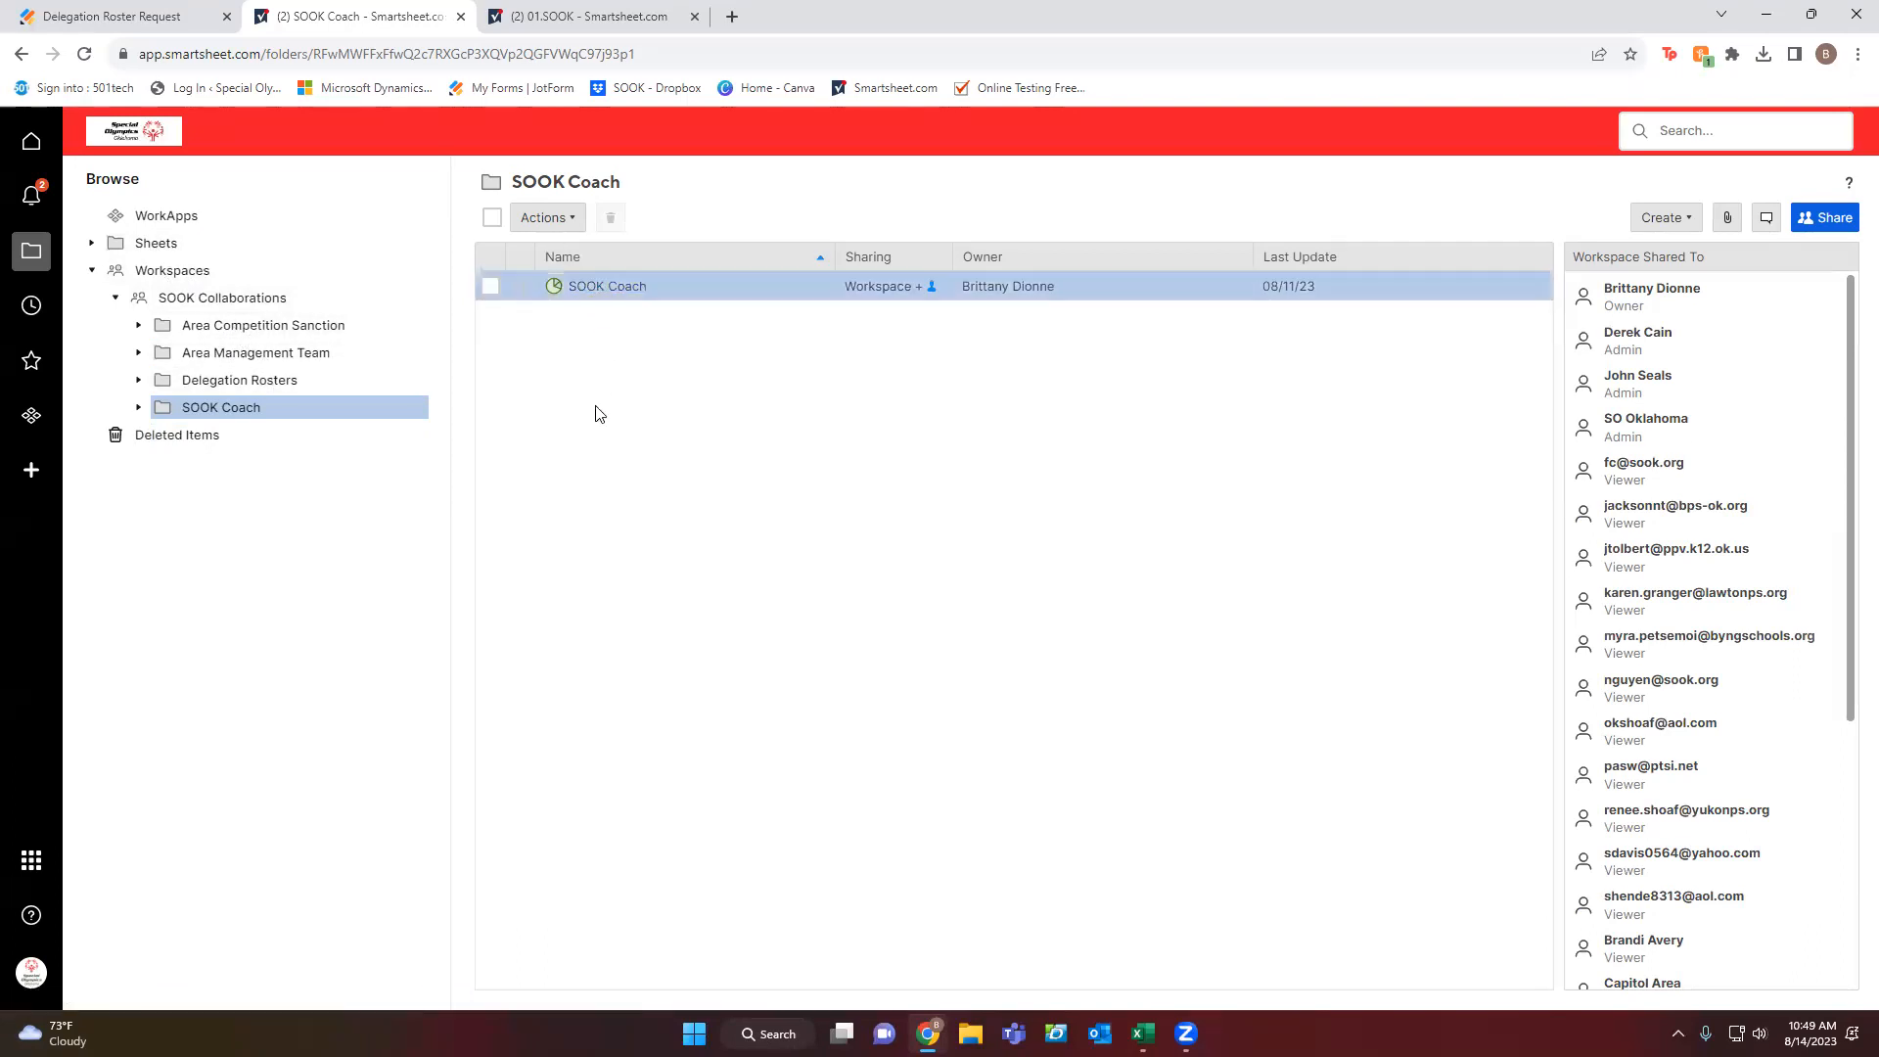
left_click(584, 18)
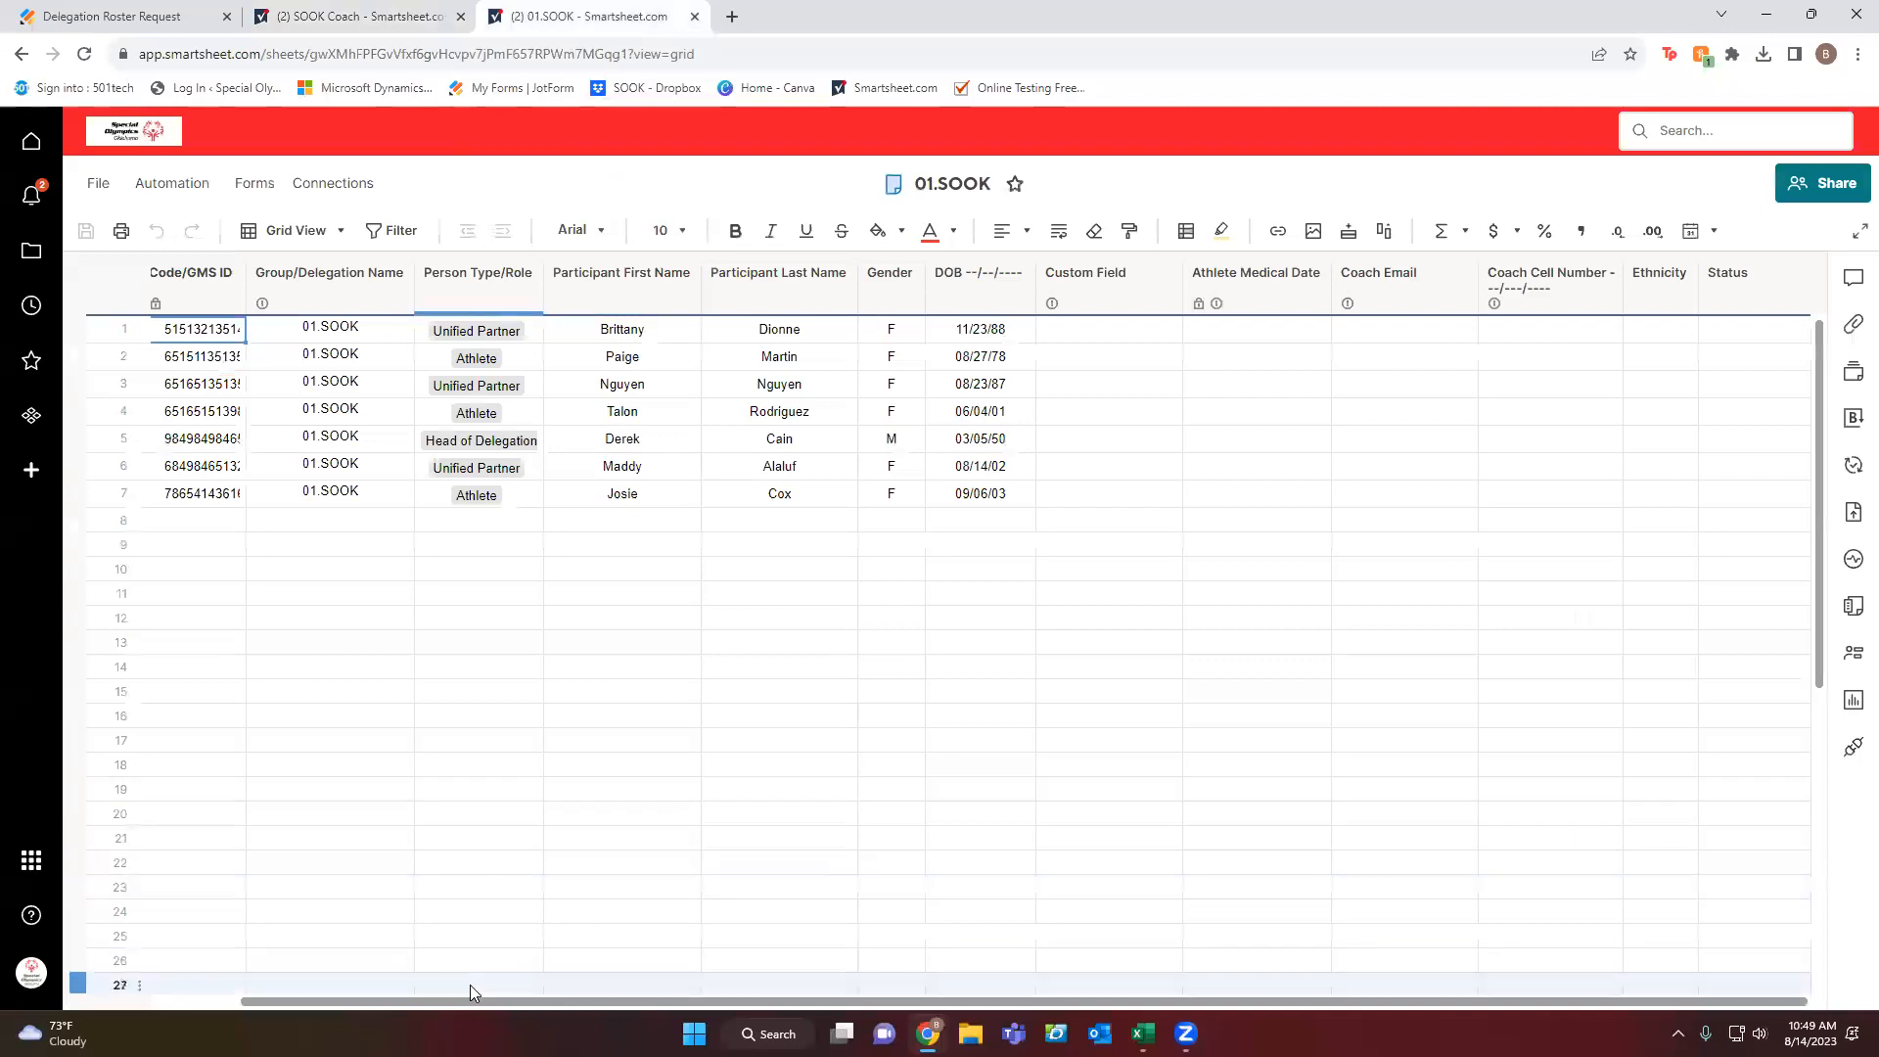
Change row 1's Person Type/Role to Athlete only, removing Unified Partner.
left_click_drag(464, 998, 436, 1000)
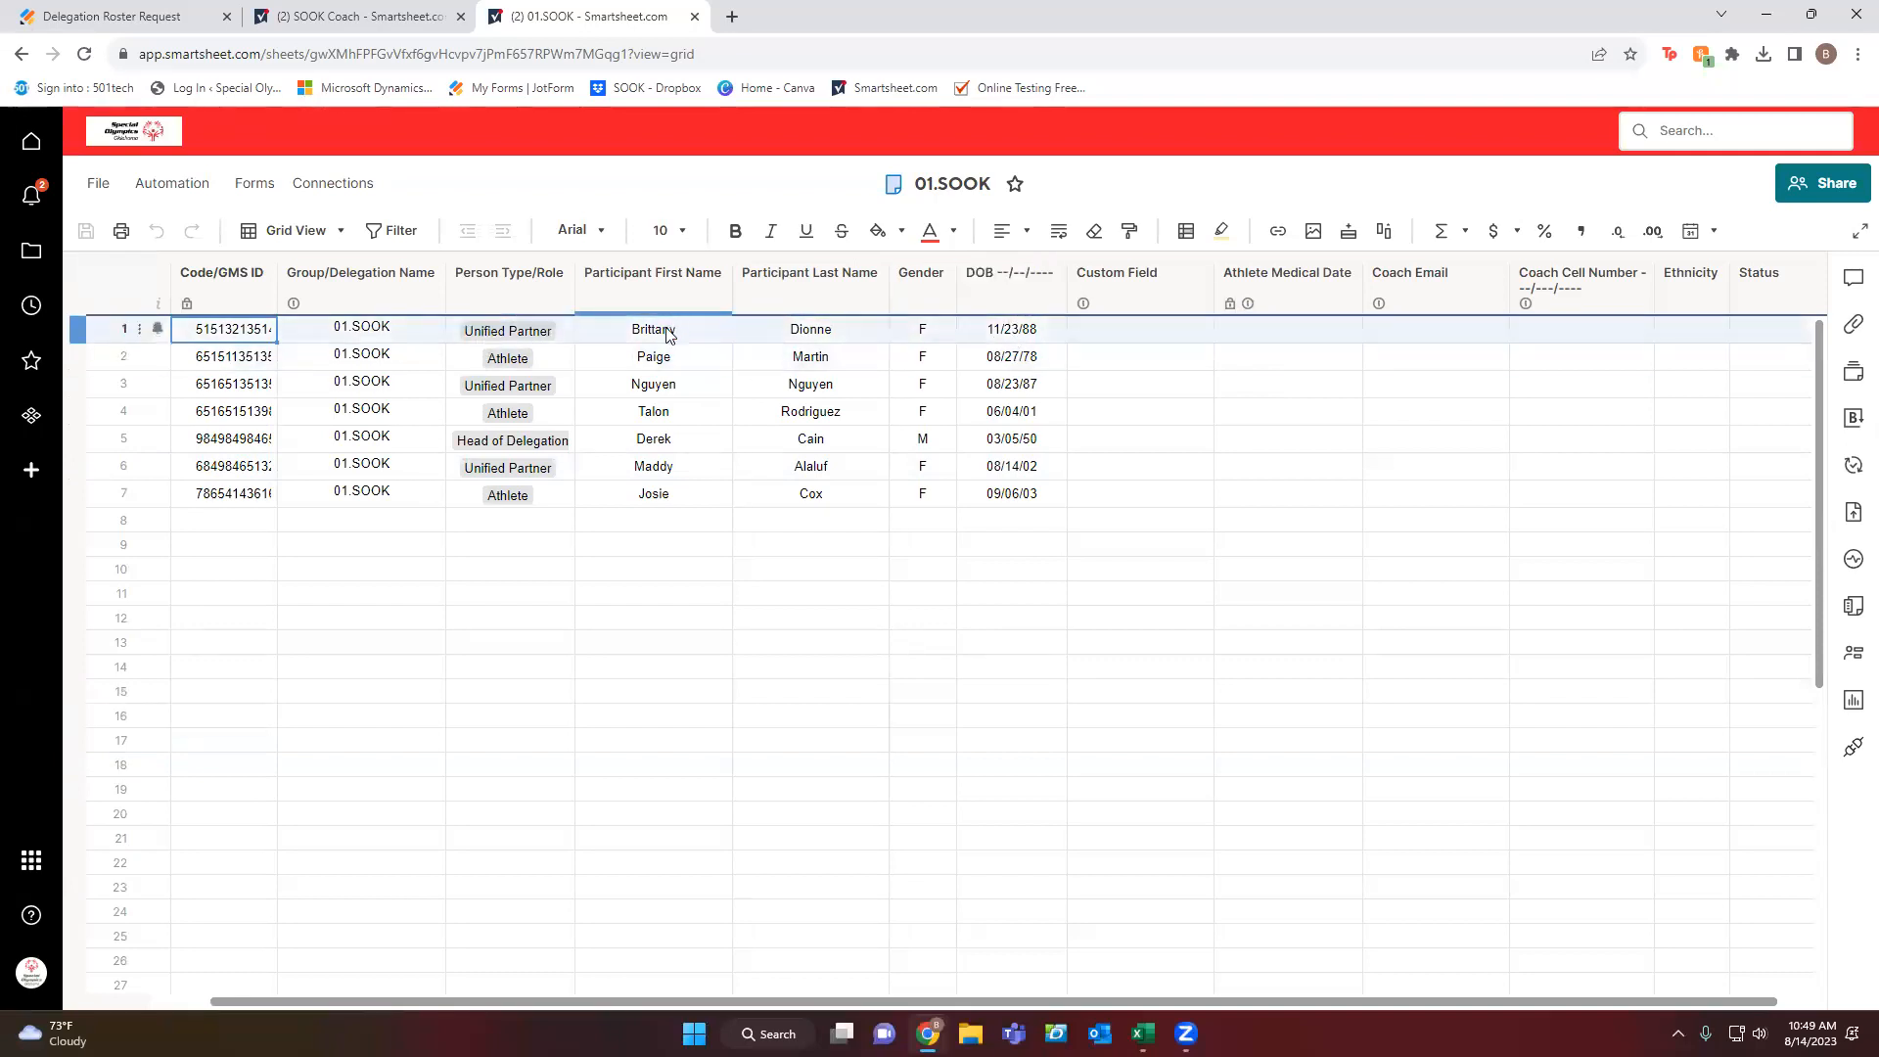
left_click(552, 334)
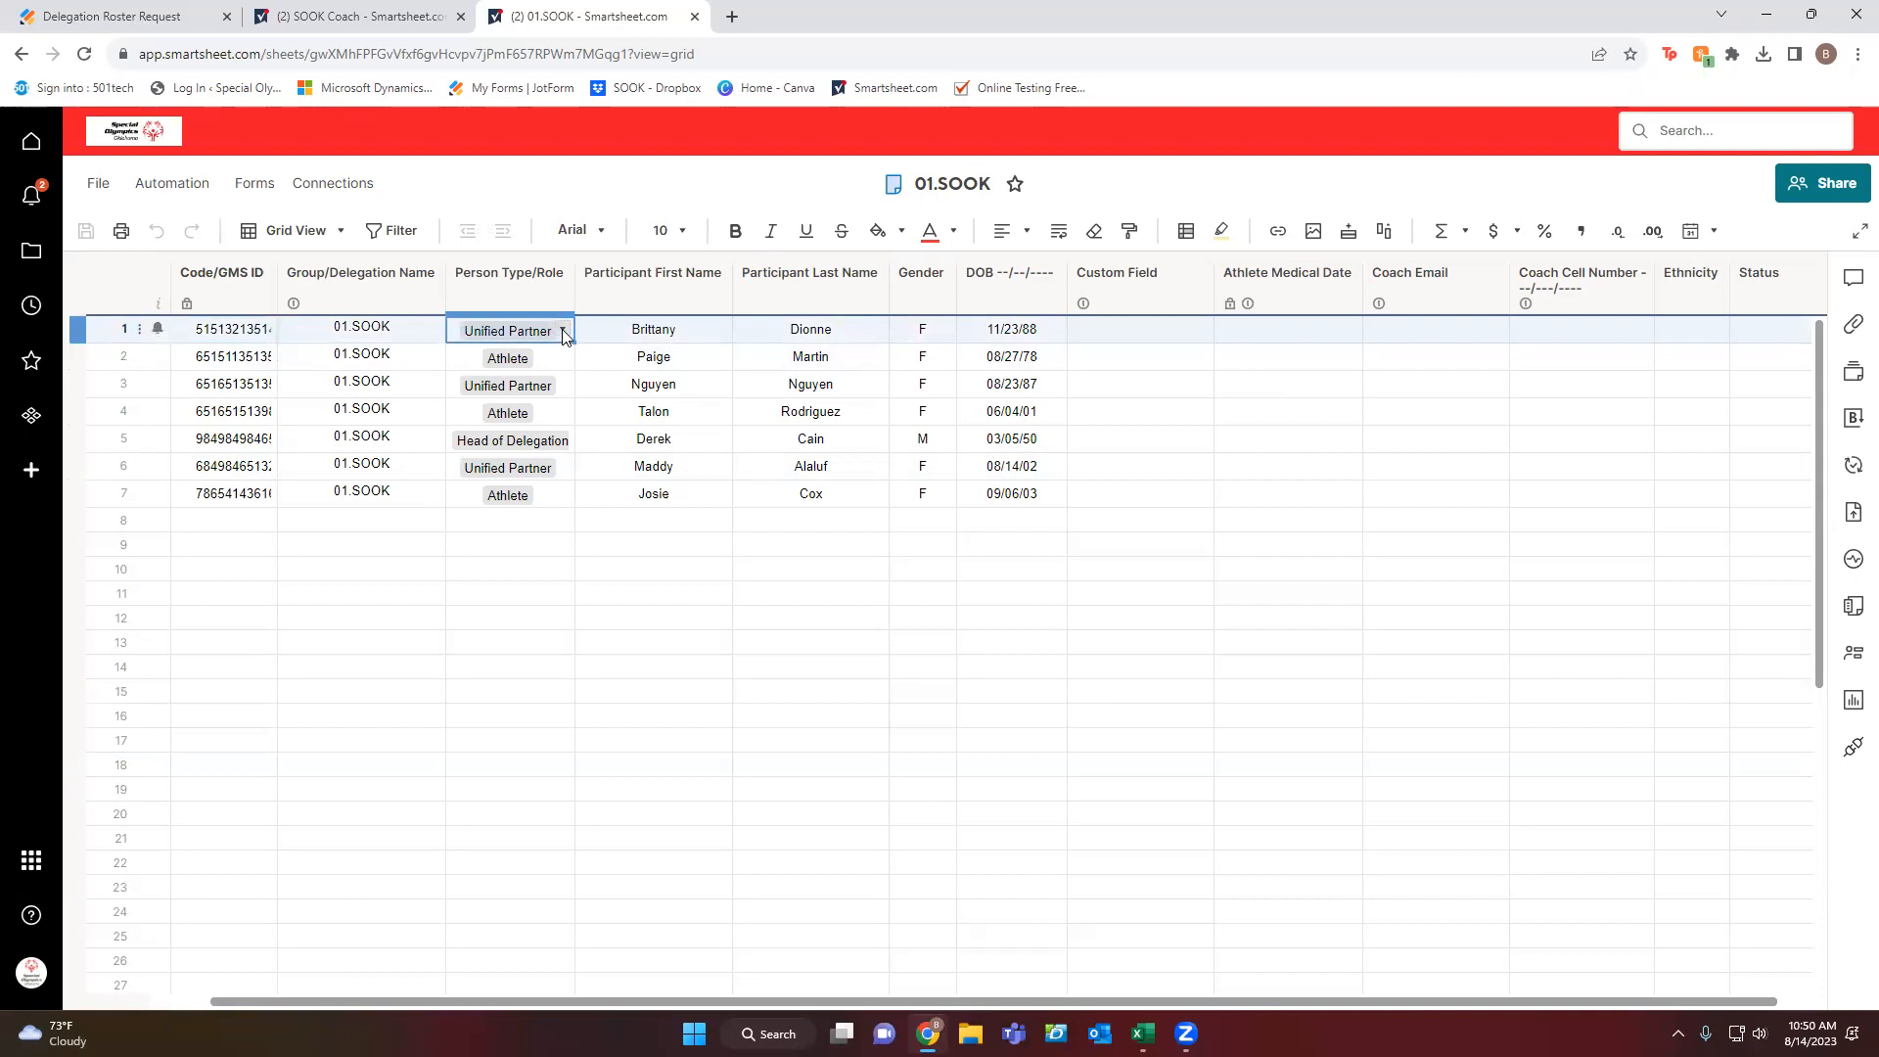
left_click(552, 333)
left_click(509, 393)
left_click(526, 423)
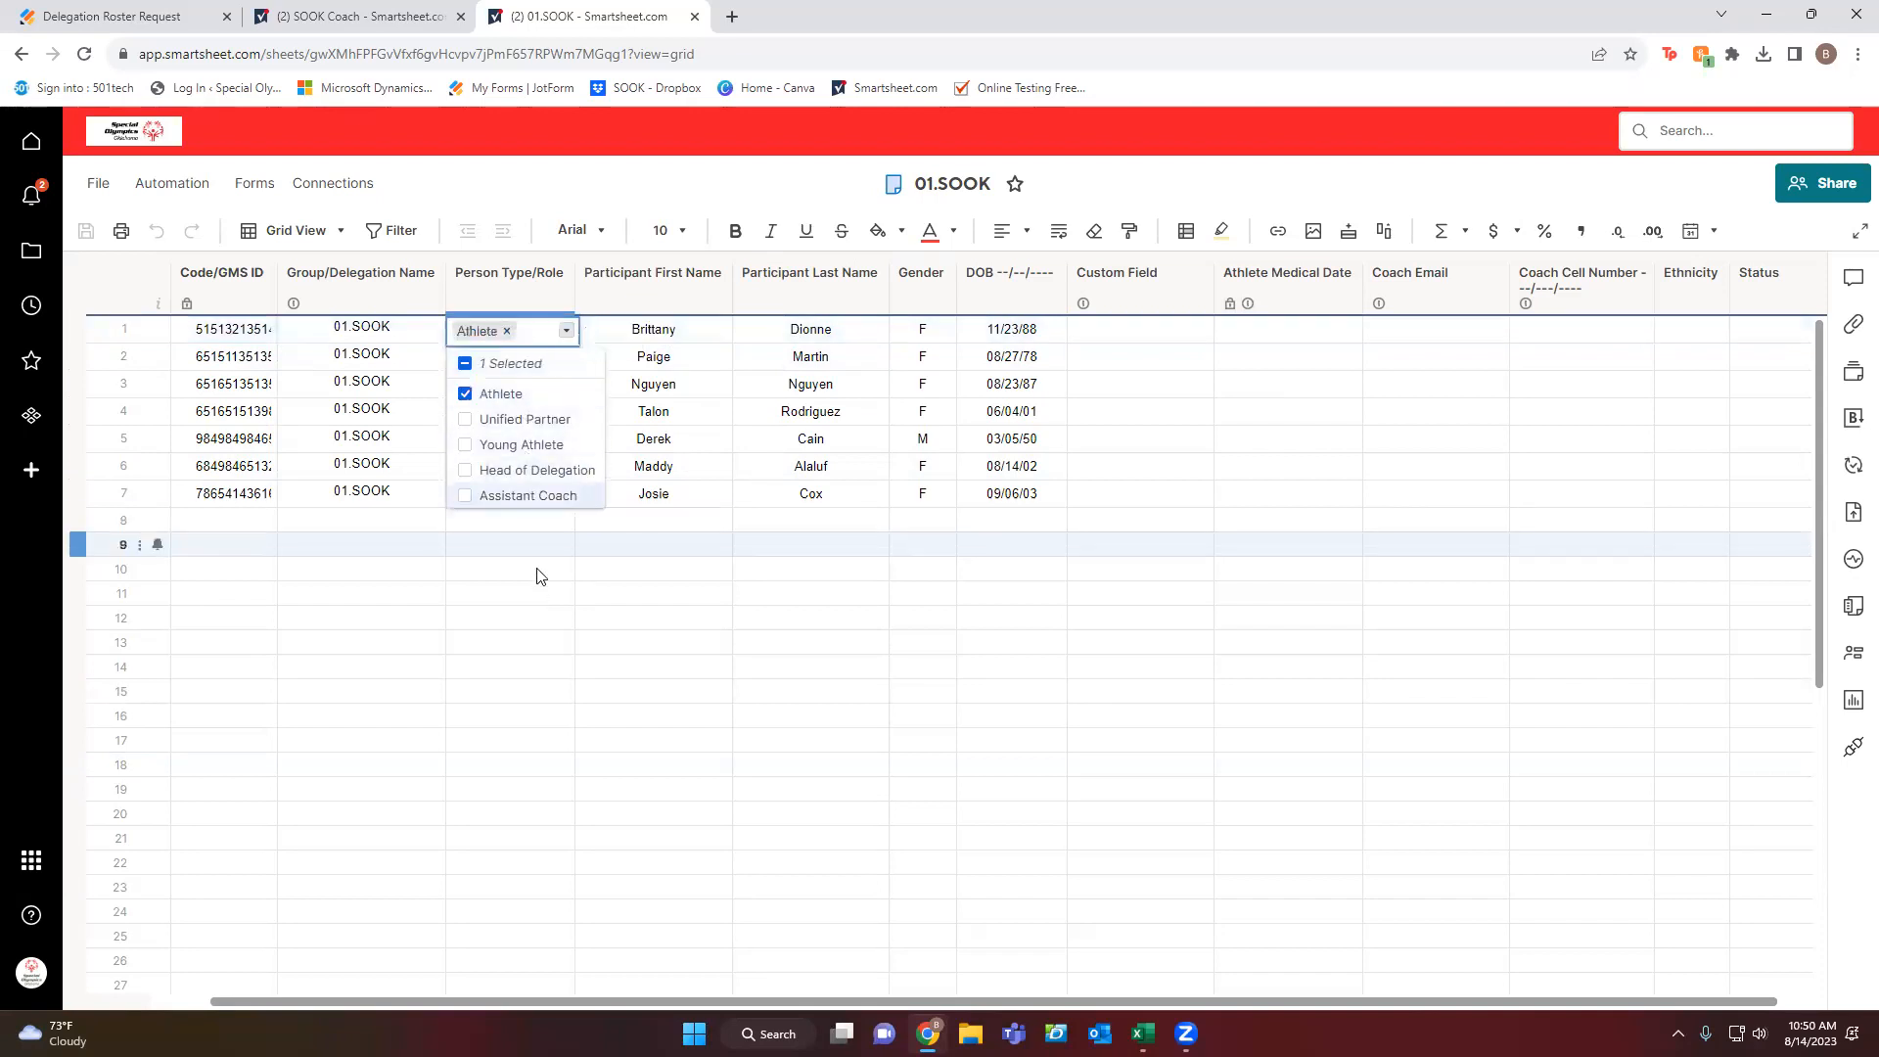
left_click(537, 571)
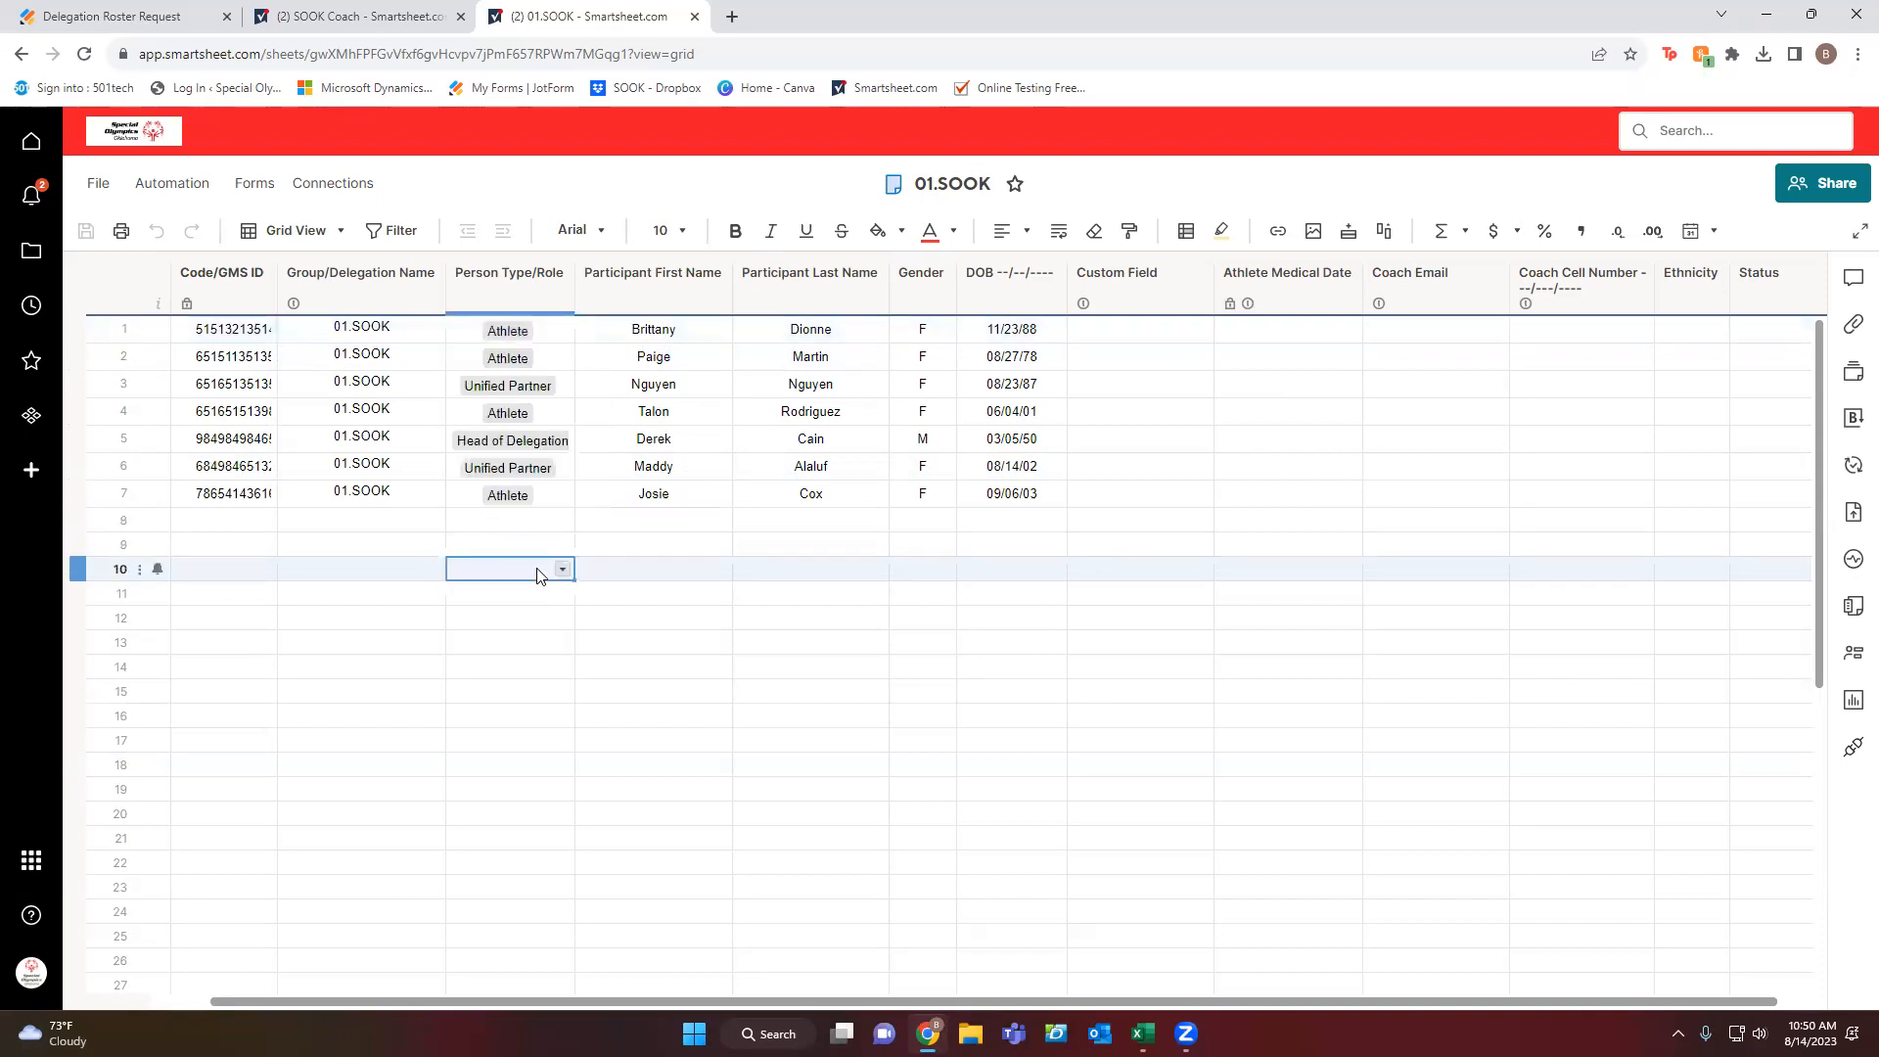
Change row 4's role to Unified Partner instead of Athlete and check row 5's Head of Delegation.
left_click(559, 413)
left_click(563, 413)
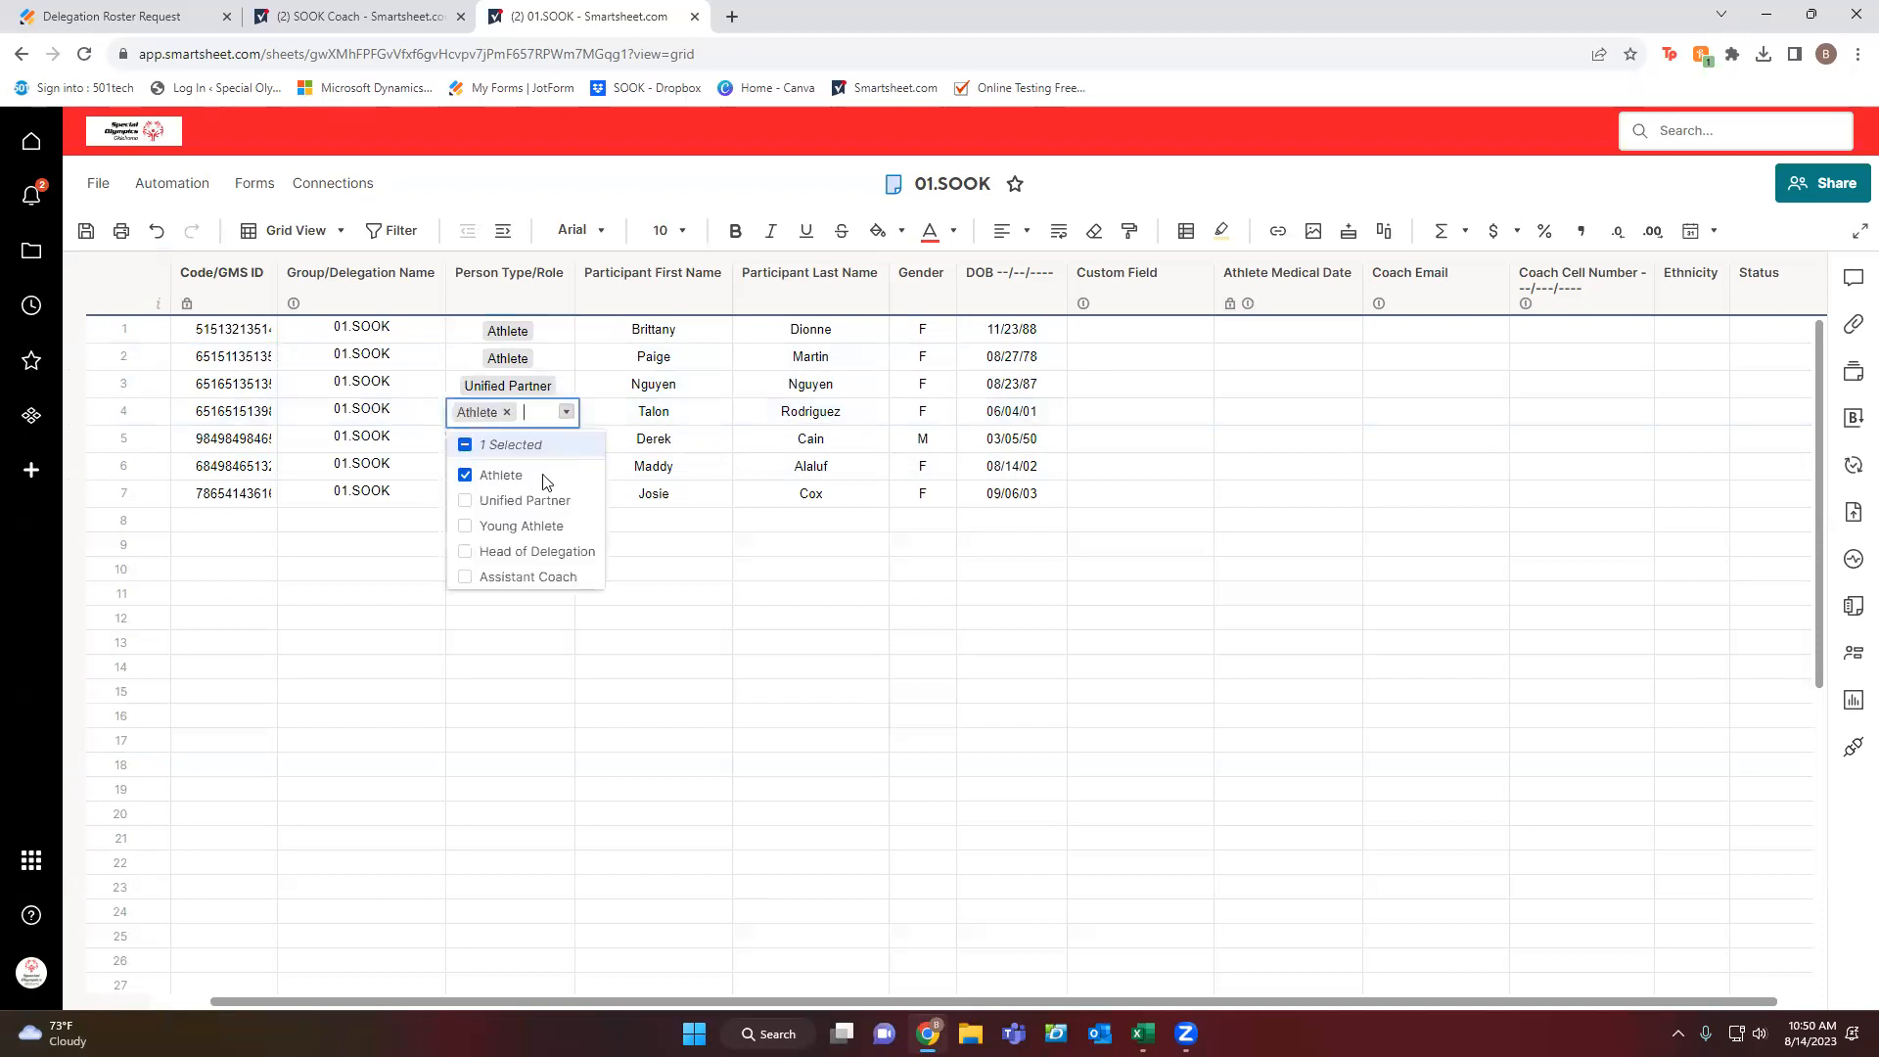
left_click(514, 500)
left_click(494, 474)
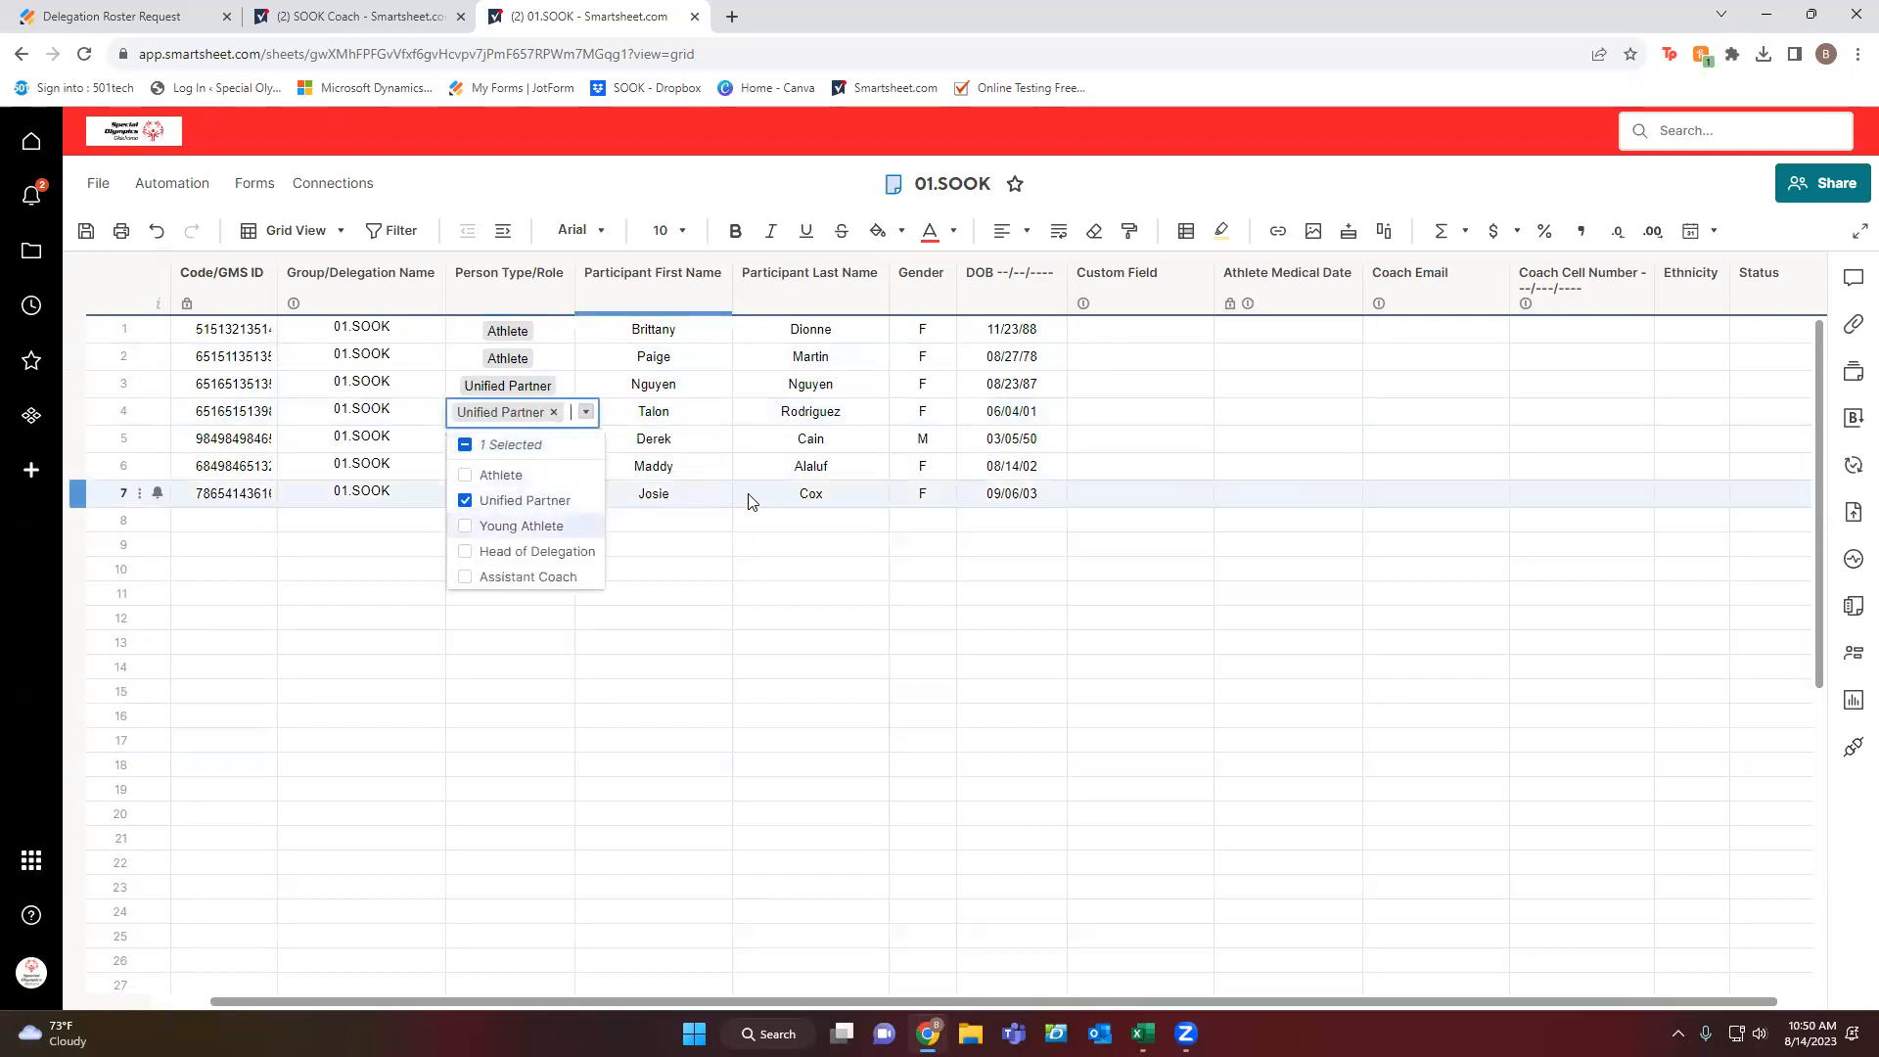
left_click(904, 474)
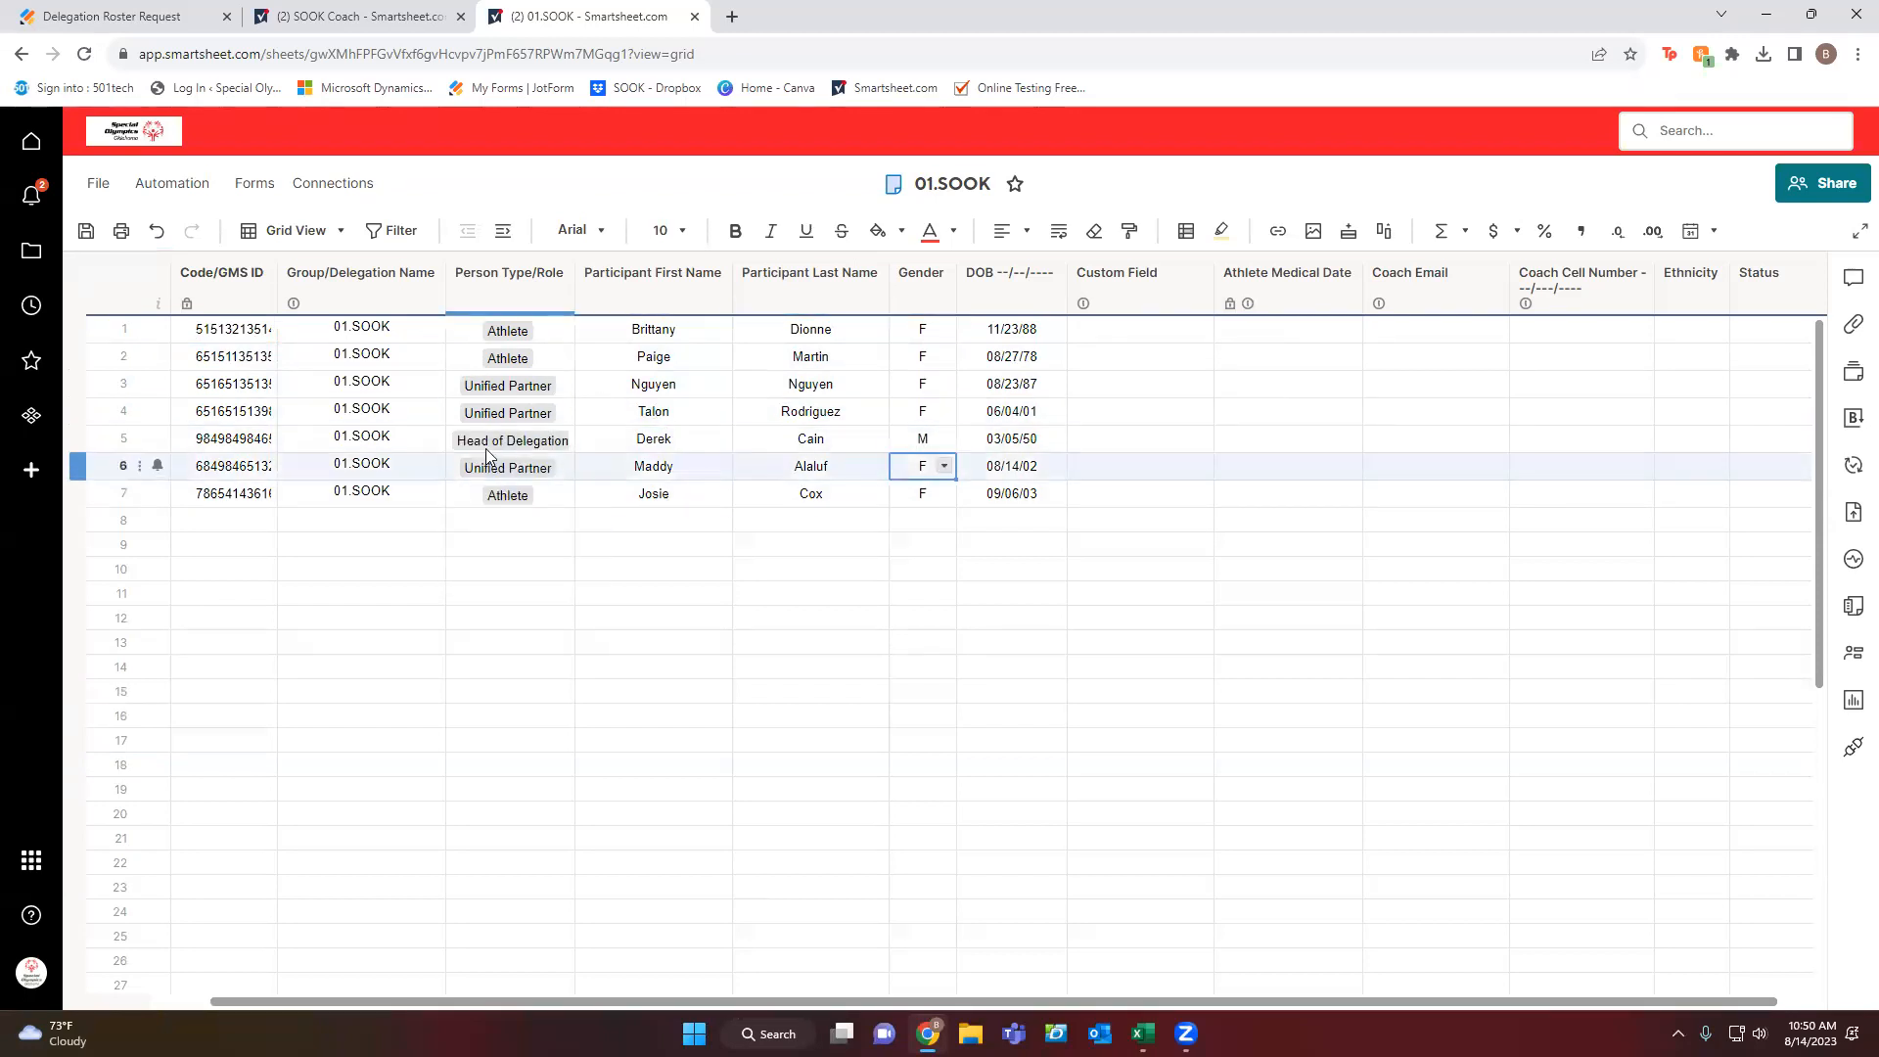
left_click(541, 445)
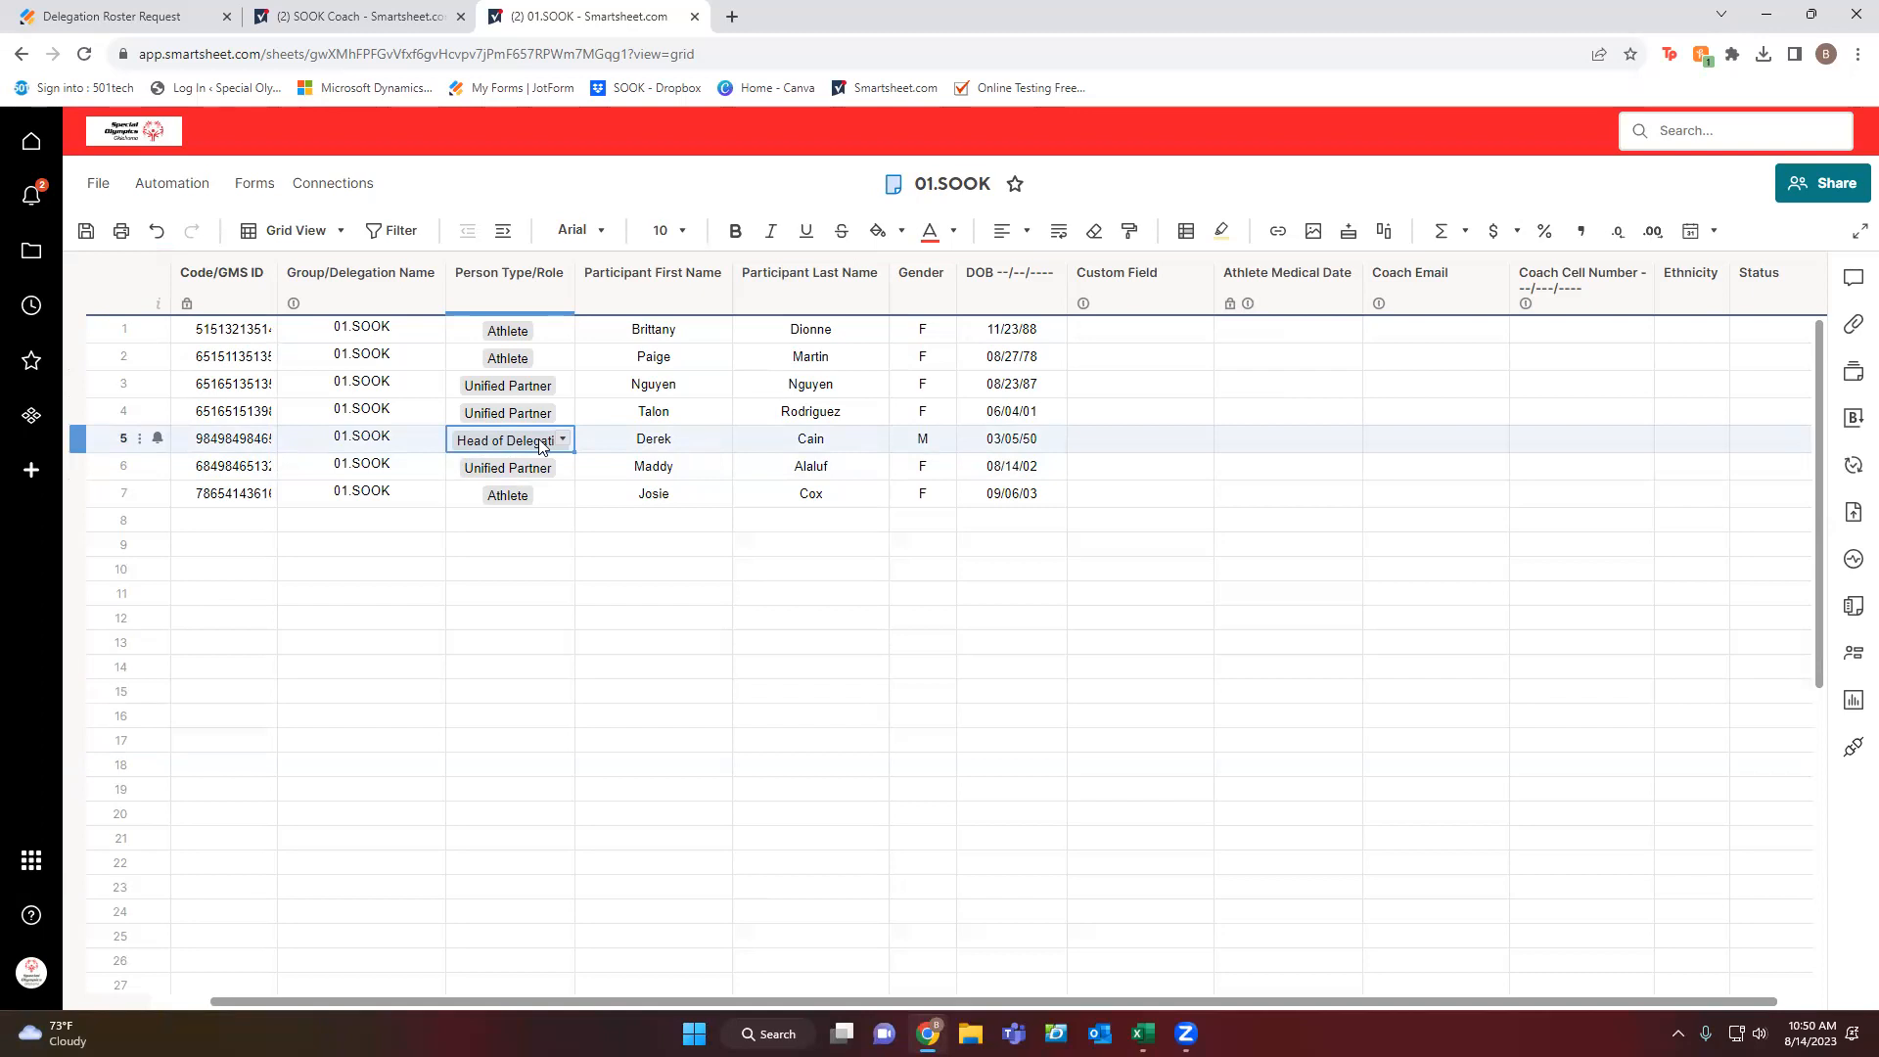
right_click(99, 448)
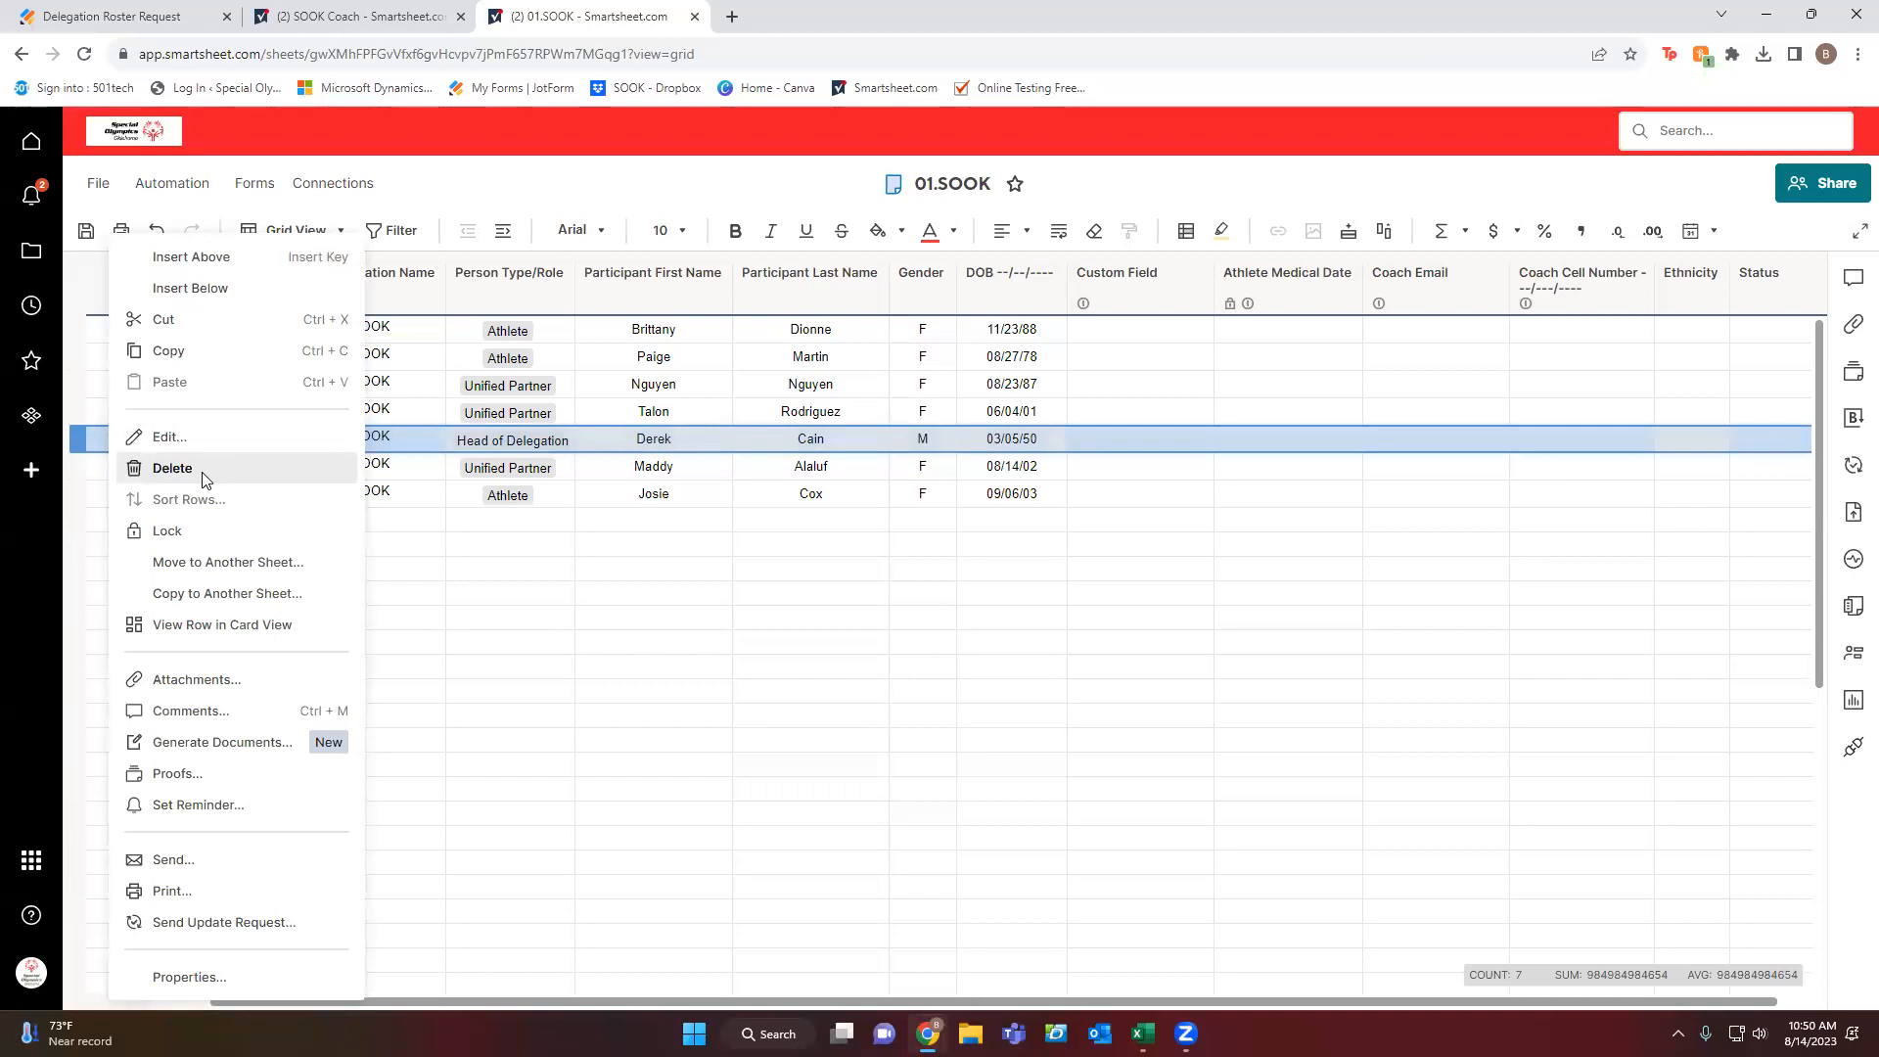
left_click(172, 468)
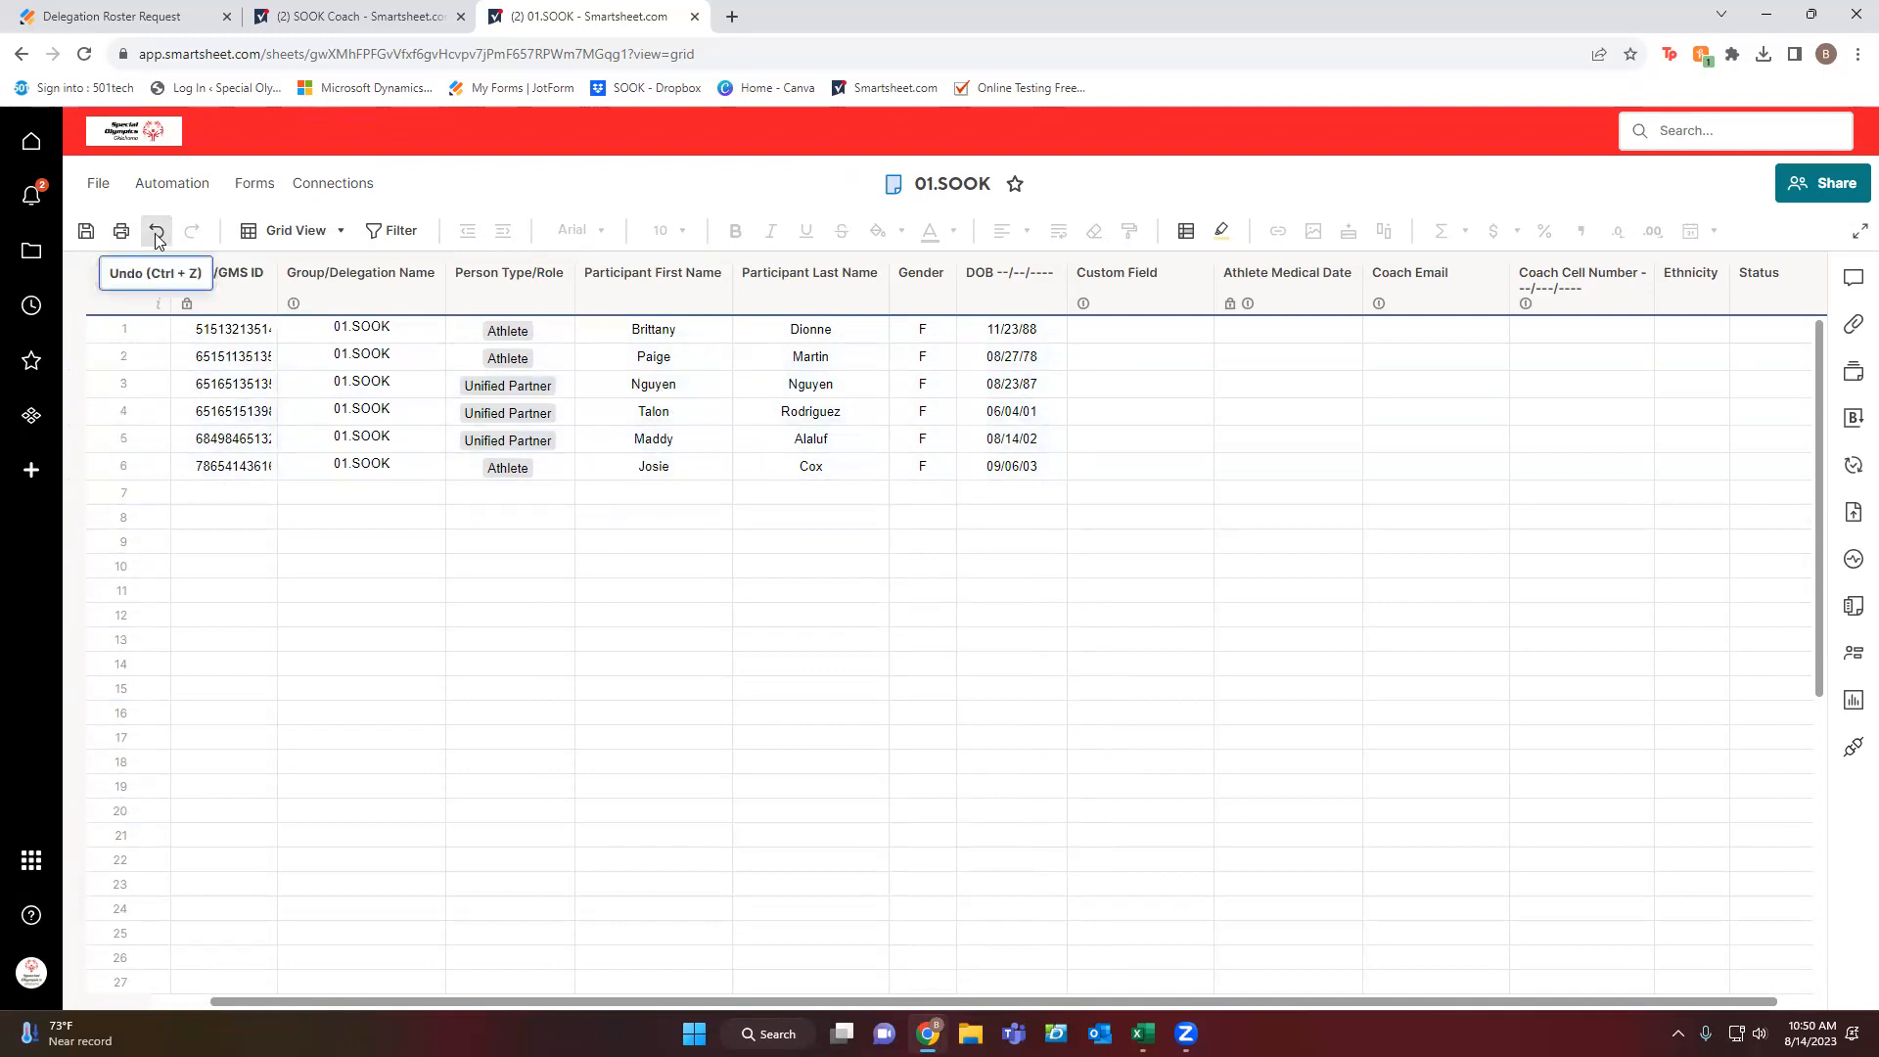
left_click(158, 235)
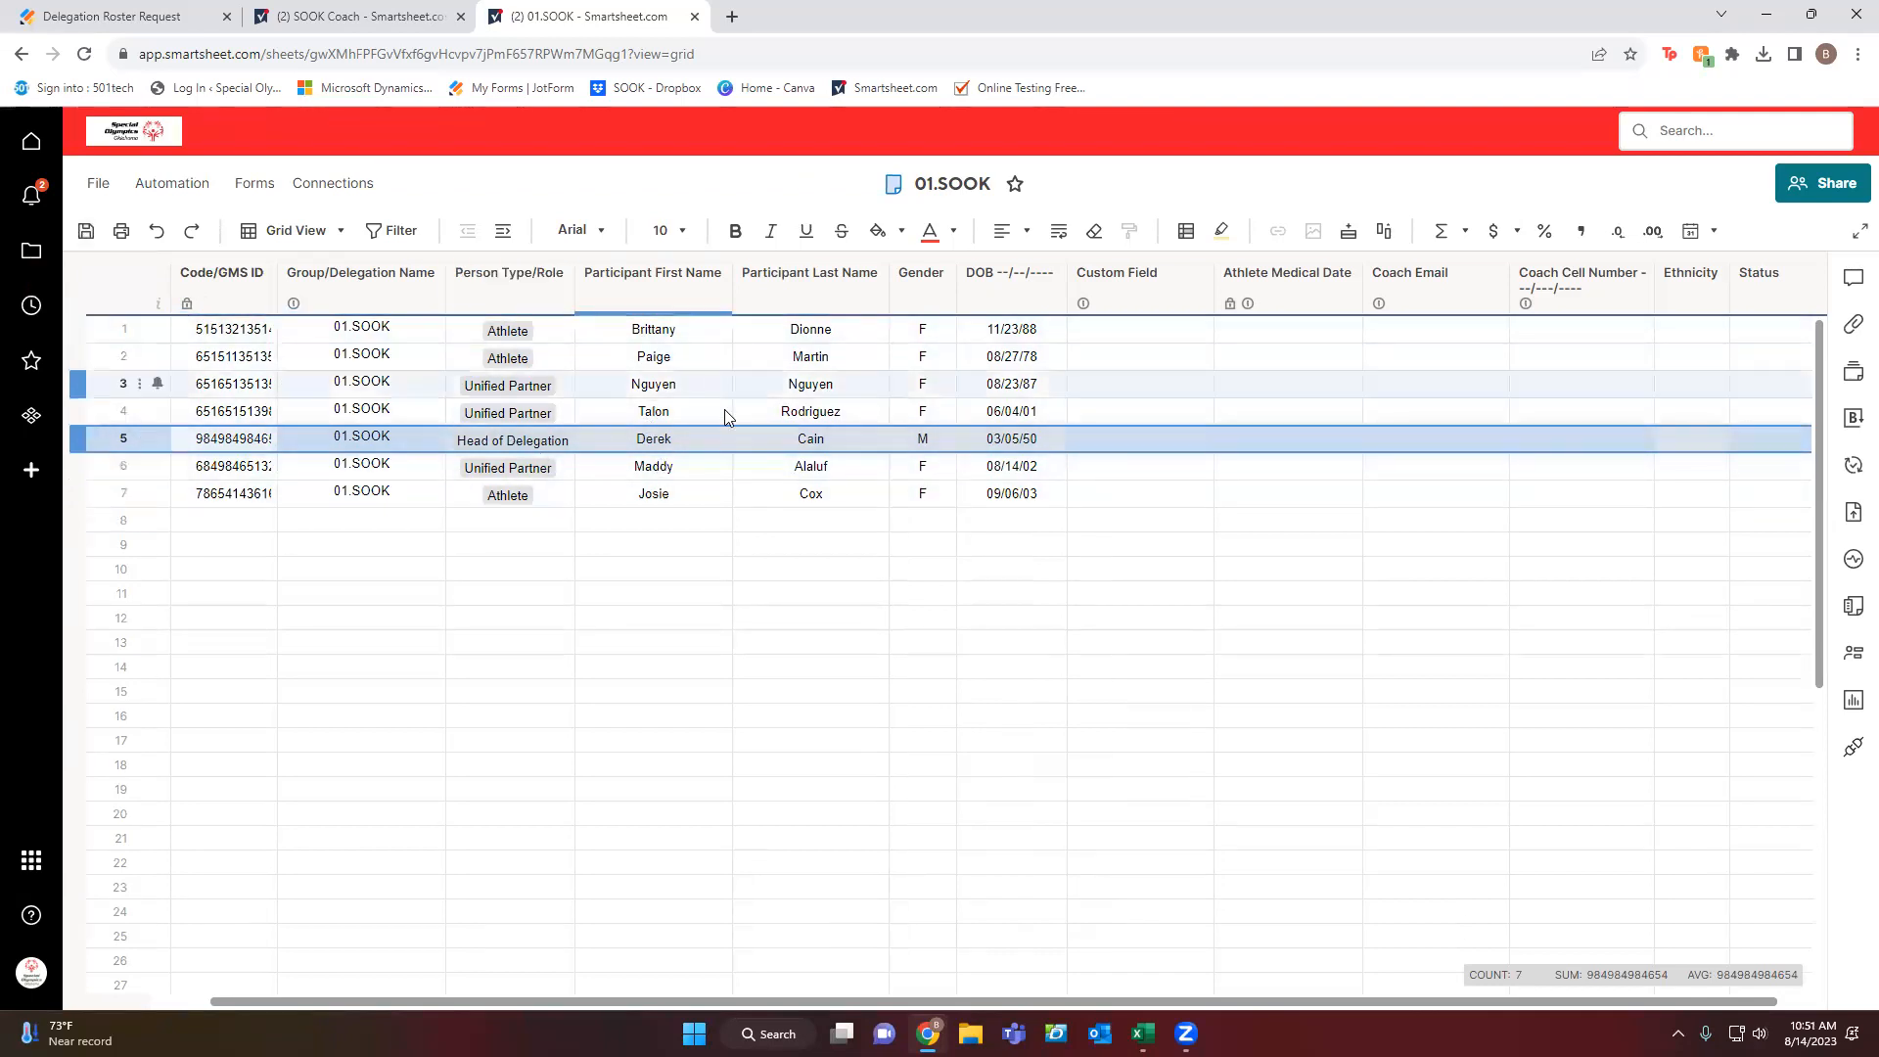
Start roster row 8 with delegation 01.SOOK and role Unified Partner.
left_click(324, 523)
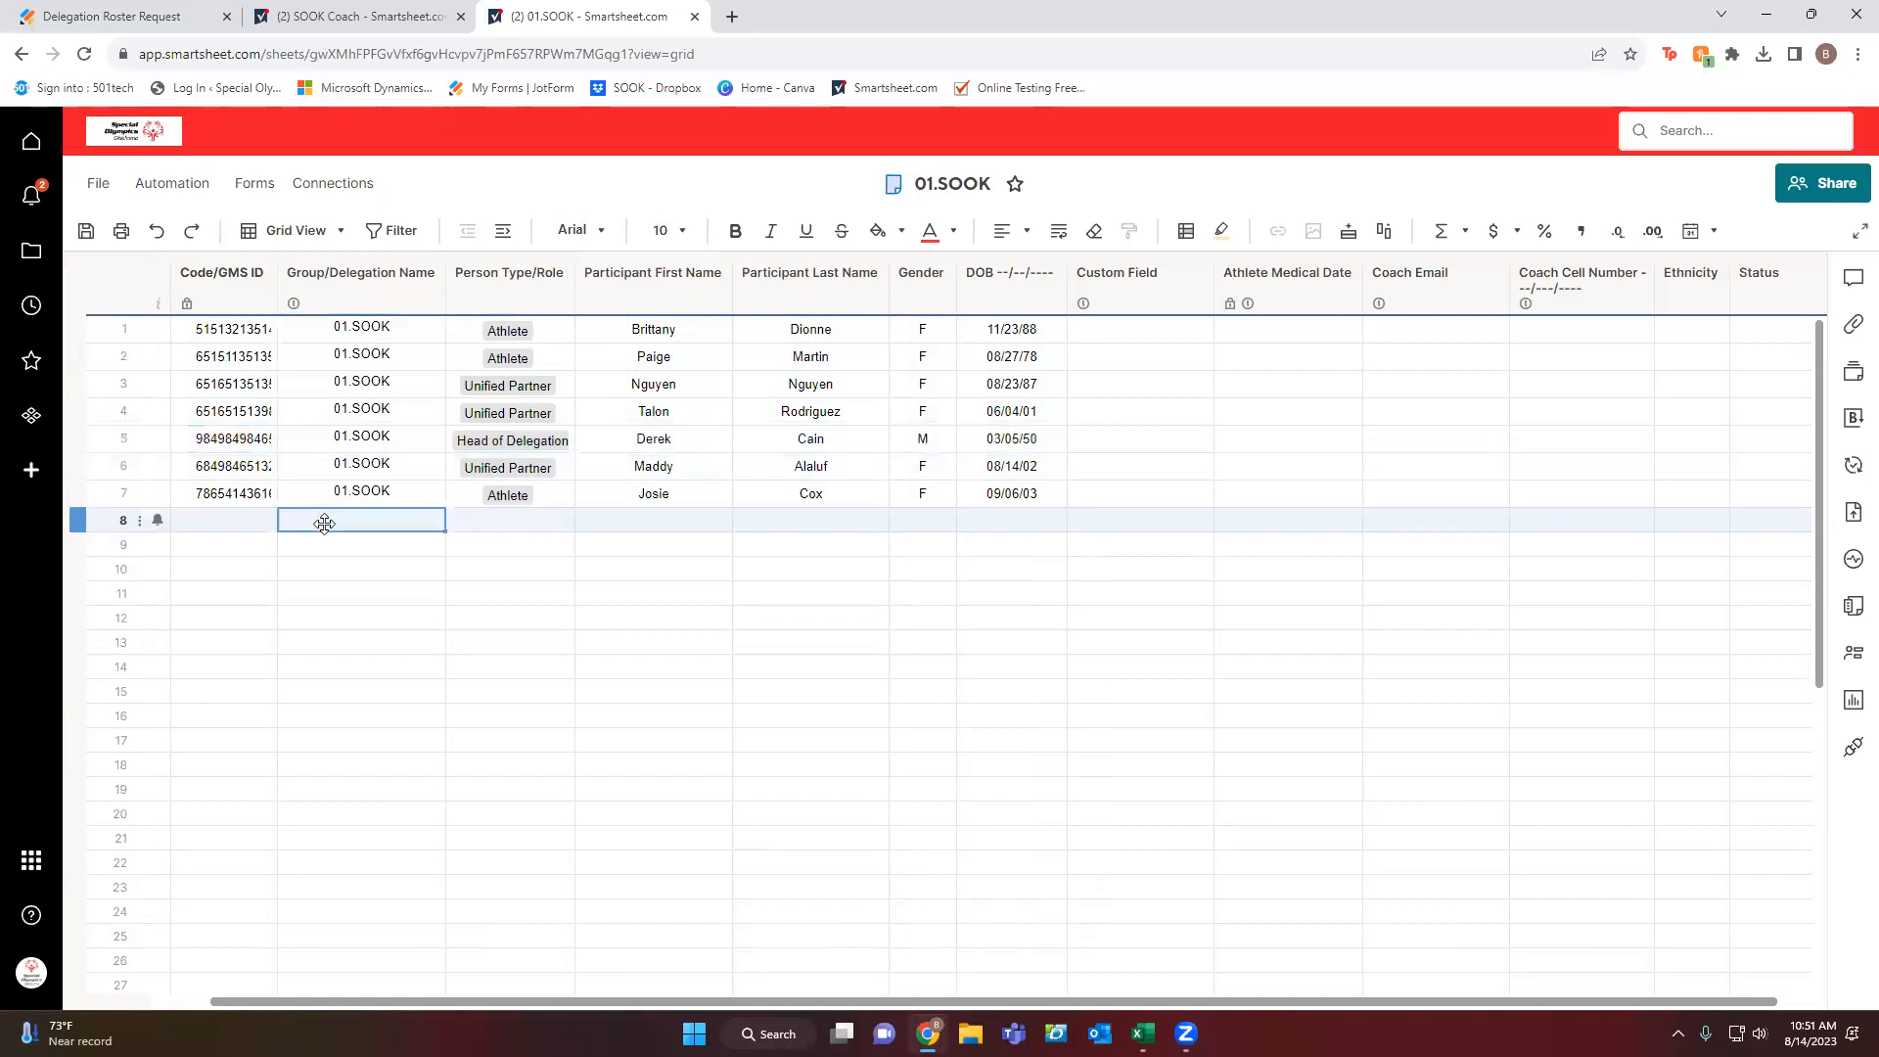
type("01.SOOK")
key("Tab")
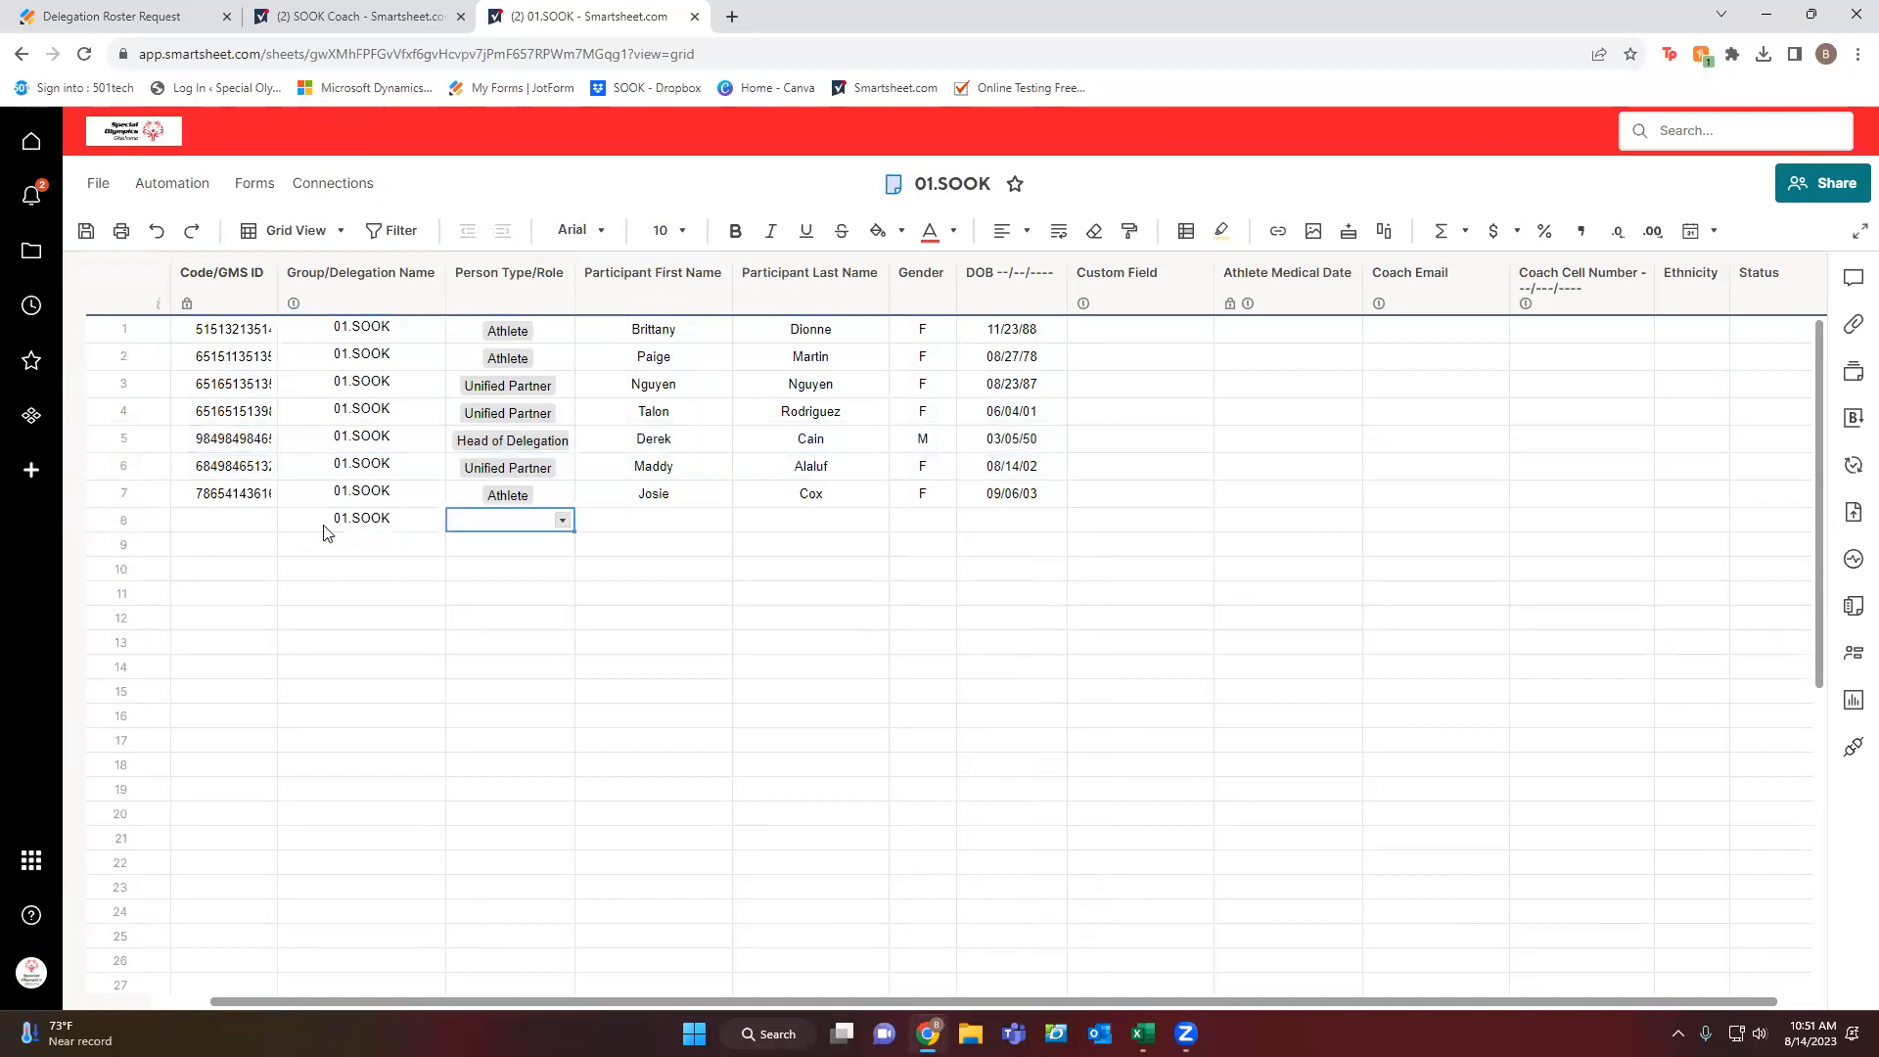
type("un")
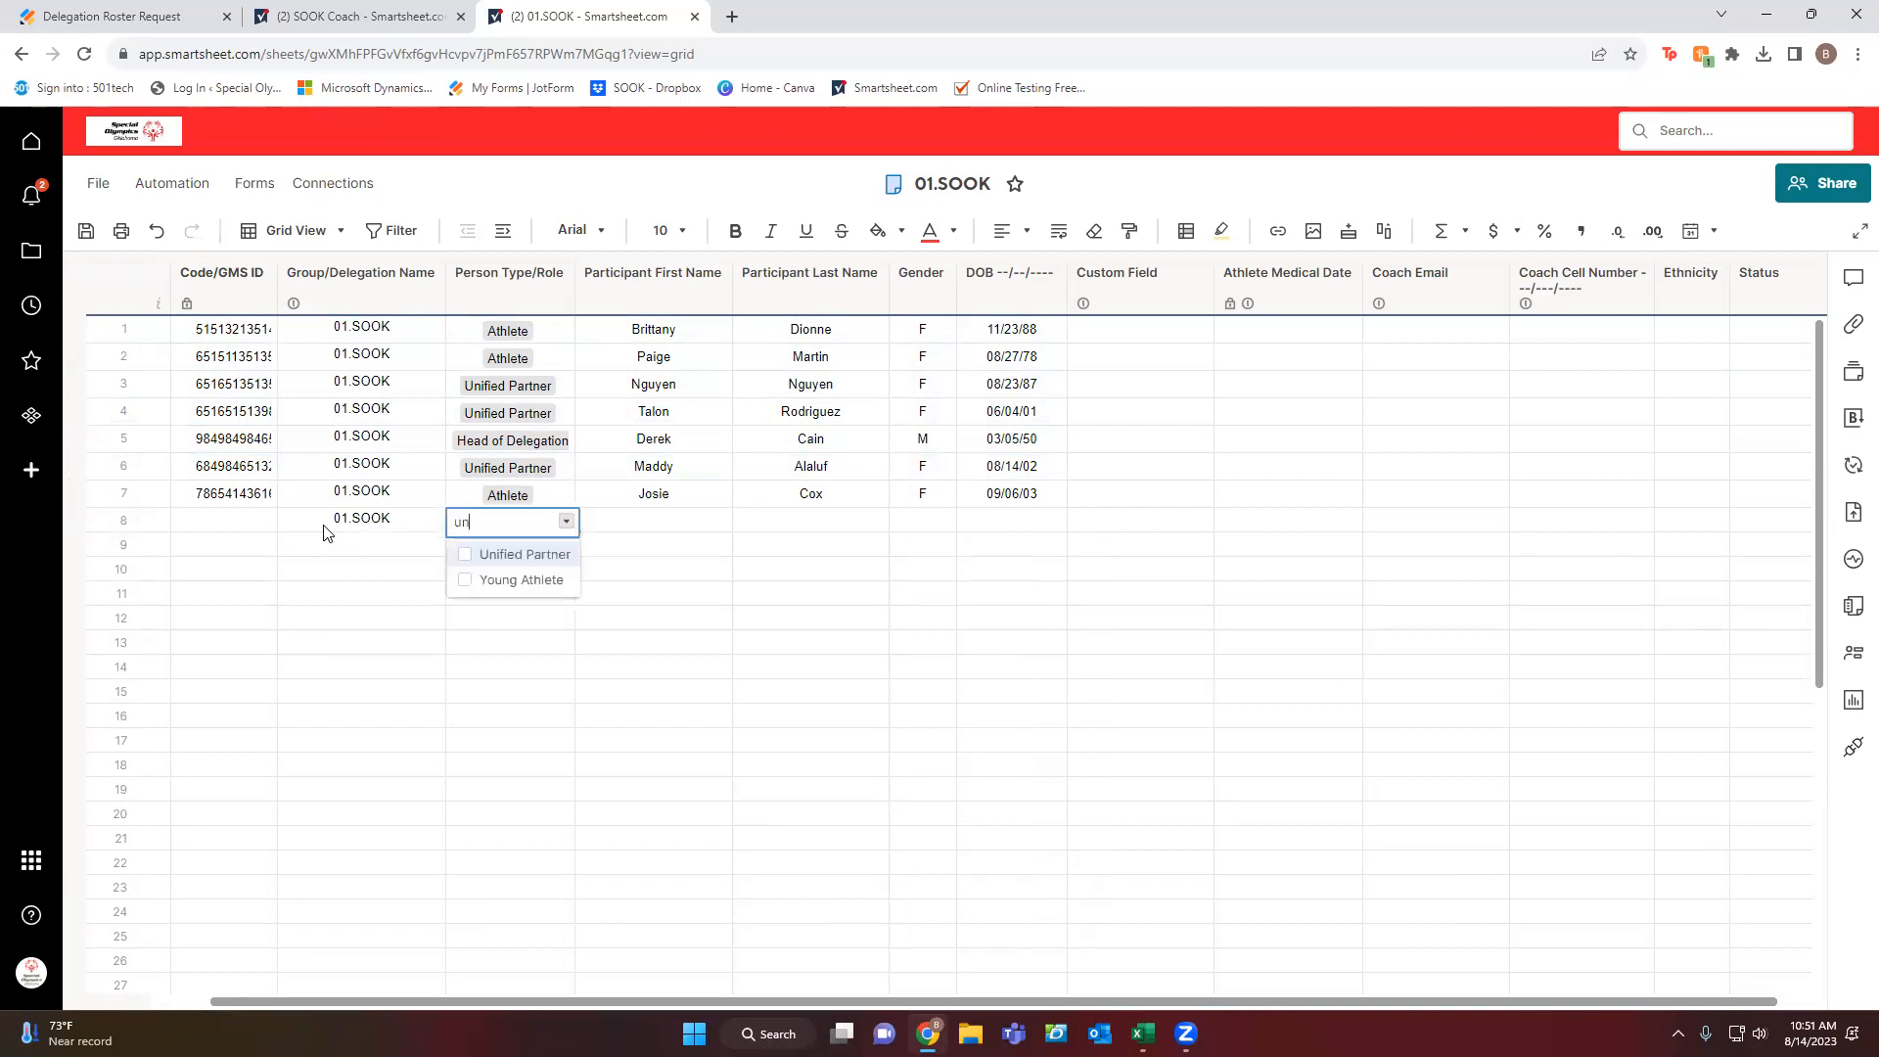
left_click(466, 556)
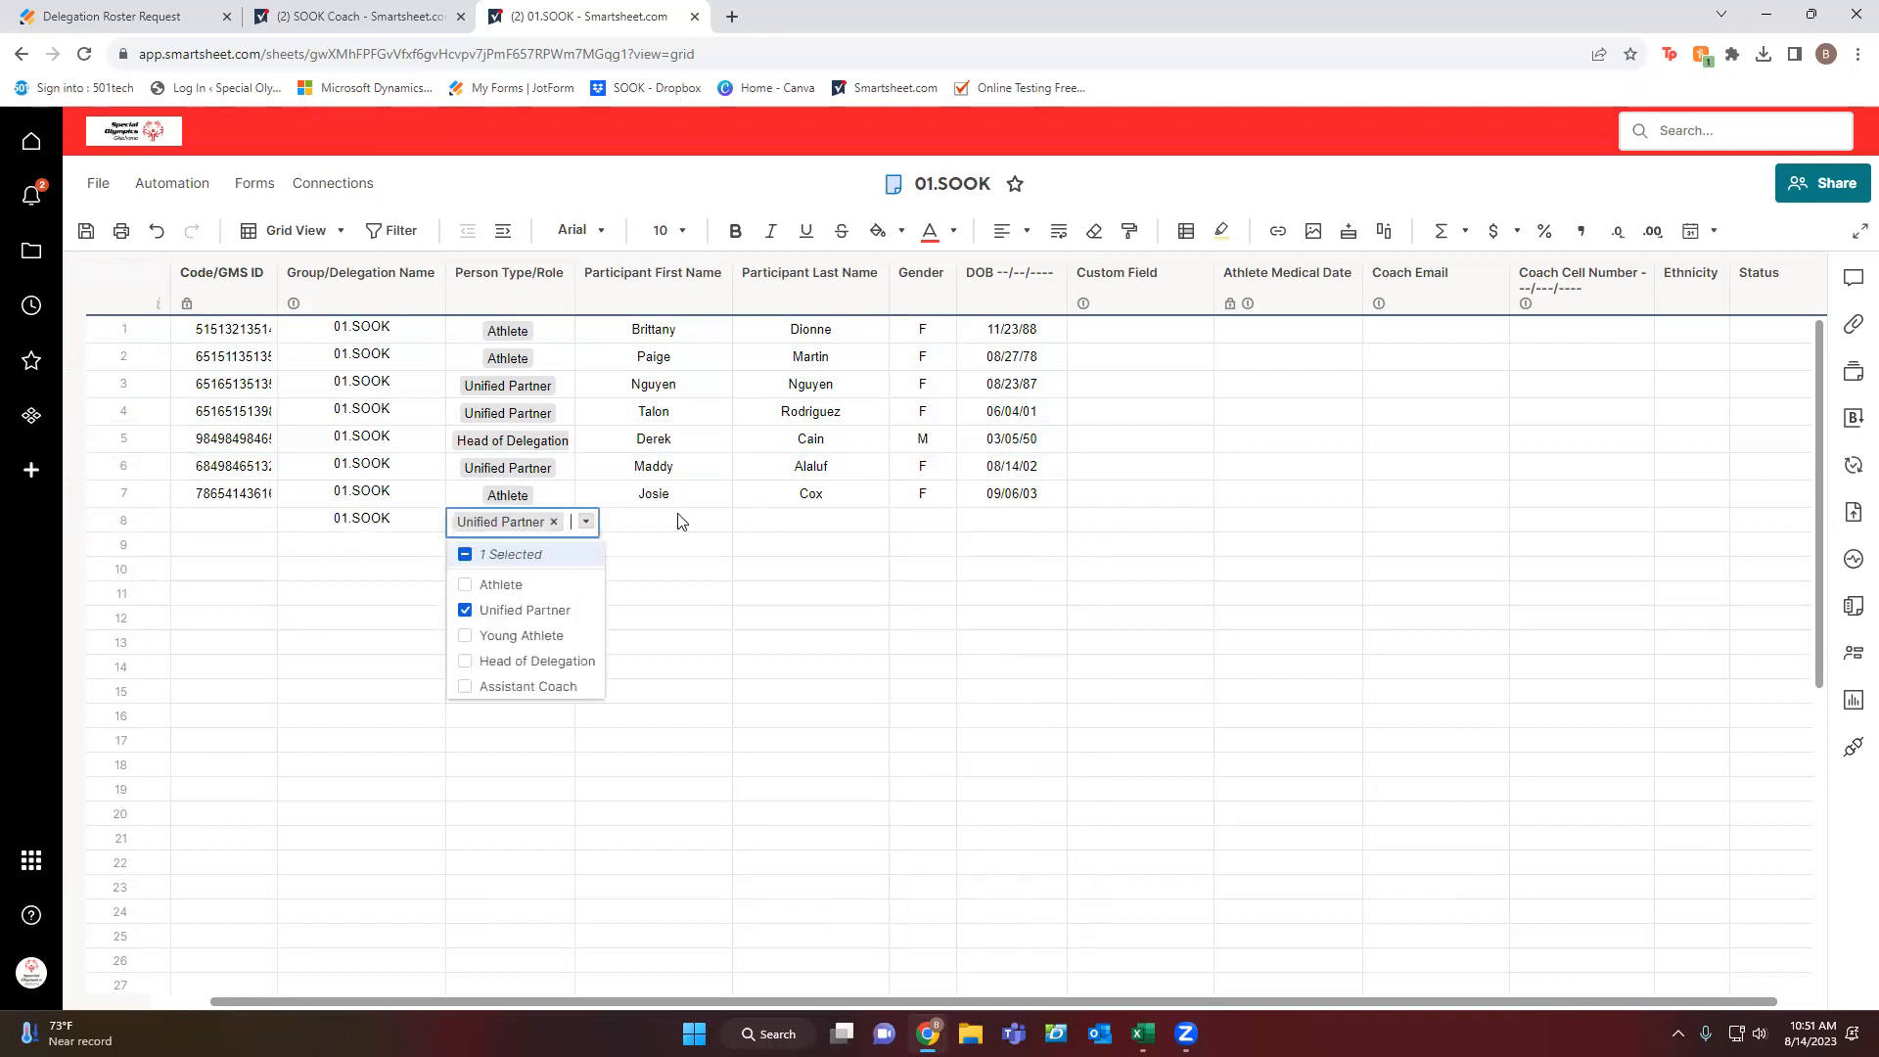
Enter row 8's participant first and last name, gender F and birth date 05/05/1978.
left_click(679, 515)
key("Tab")
key("Tab")
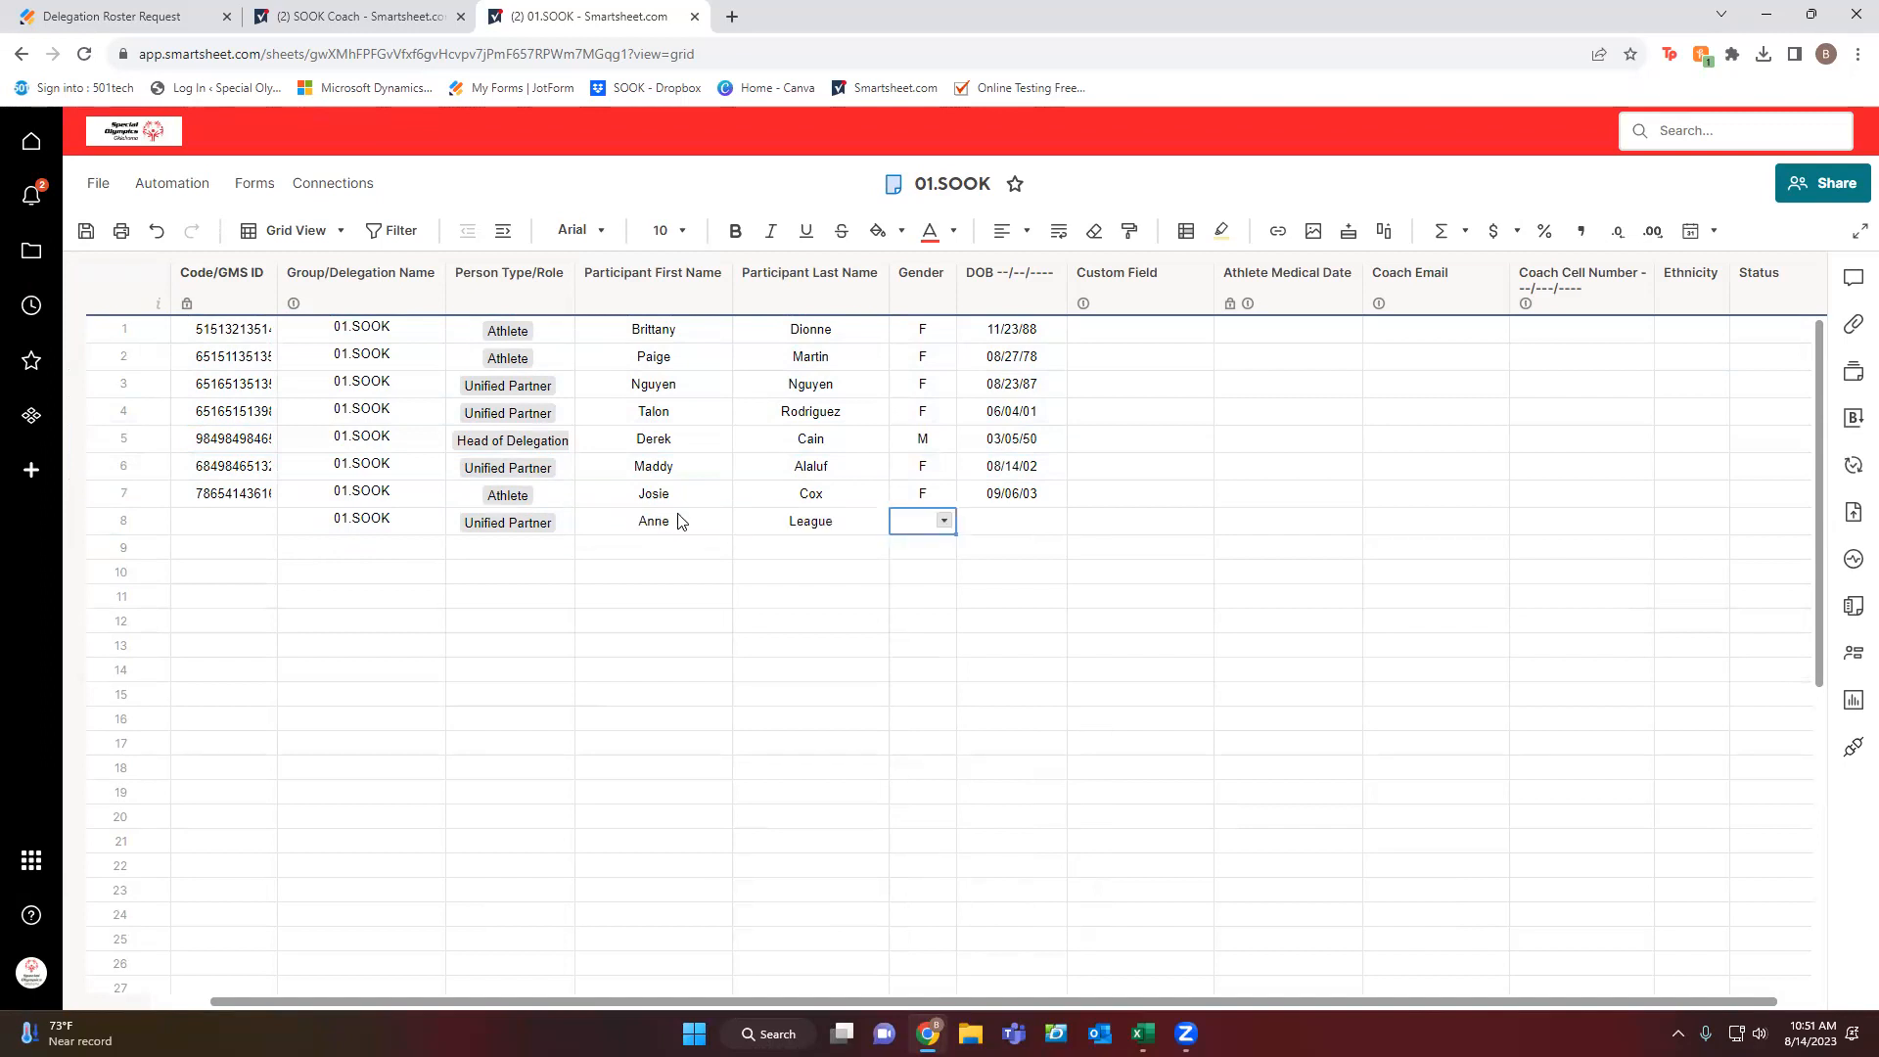
type("F")
key("Tab")
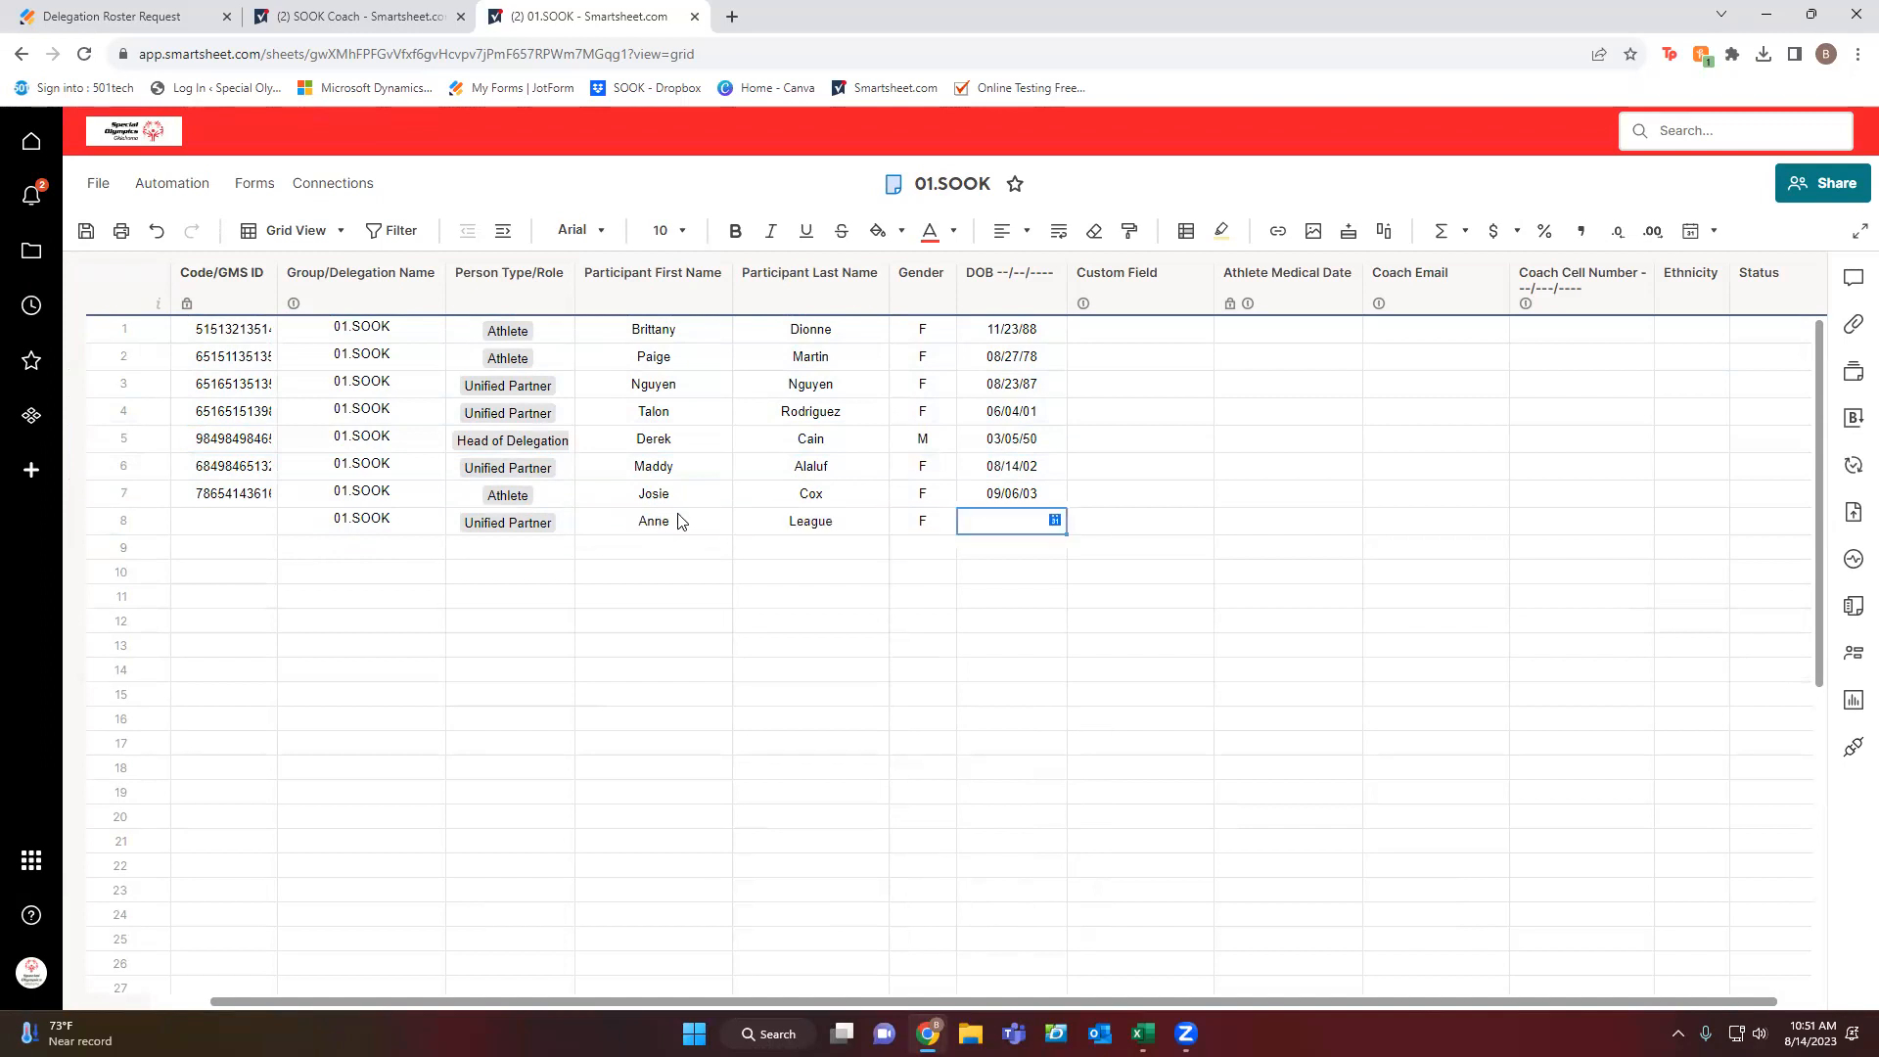
type("05/05/1978")
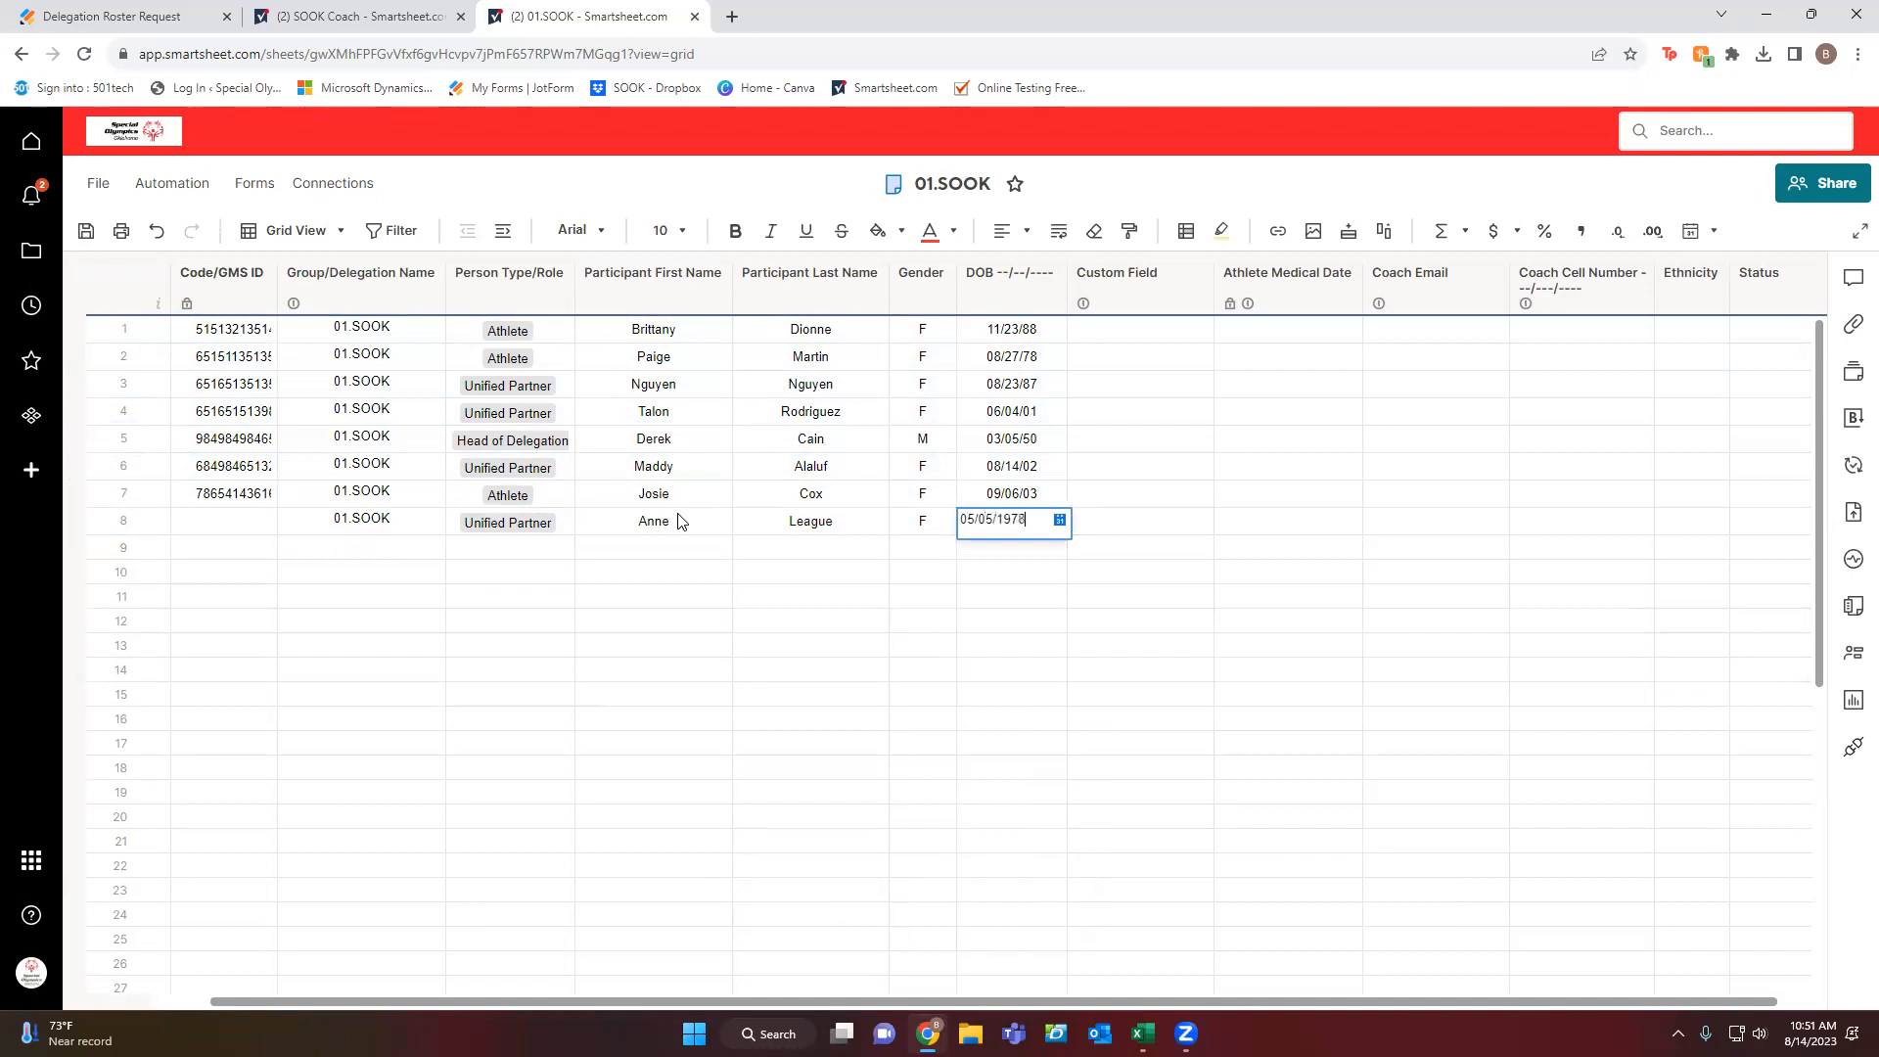
key("Return")
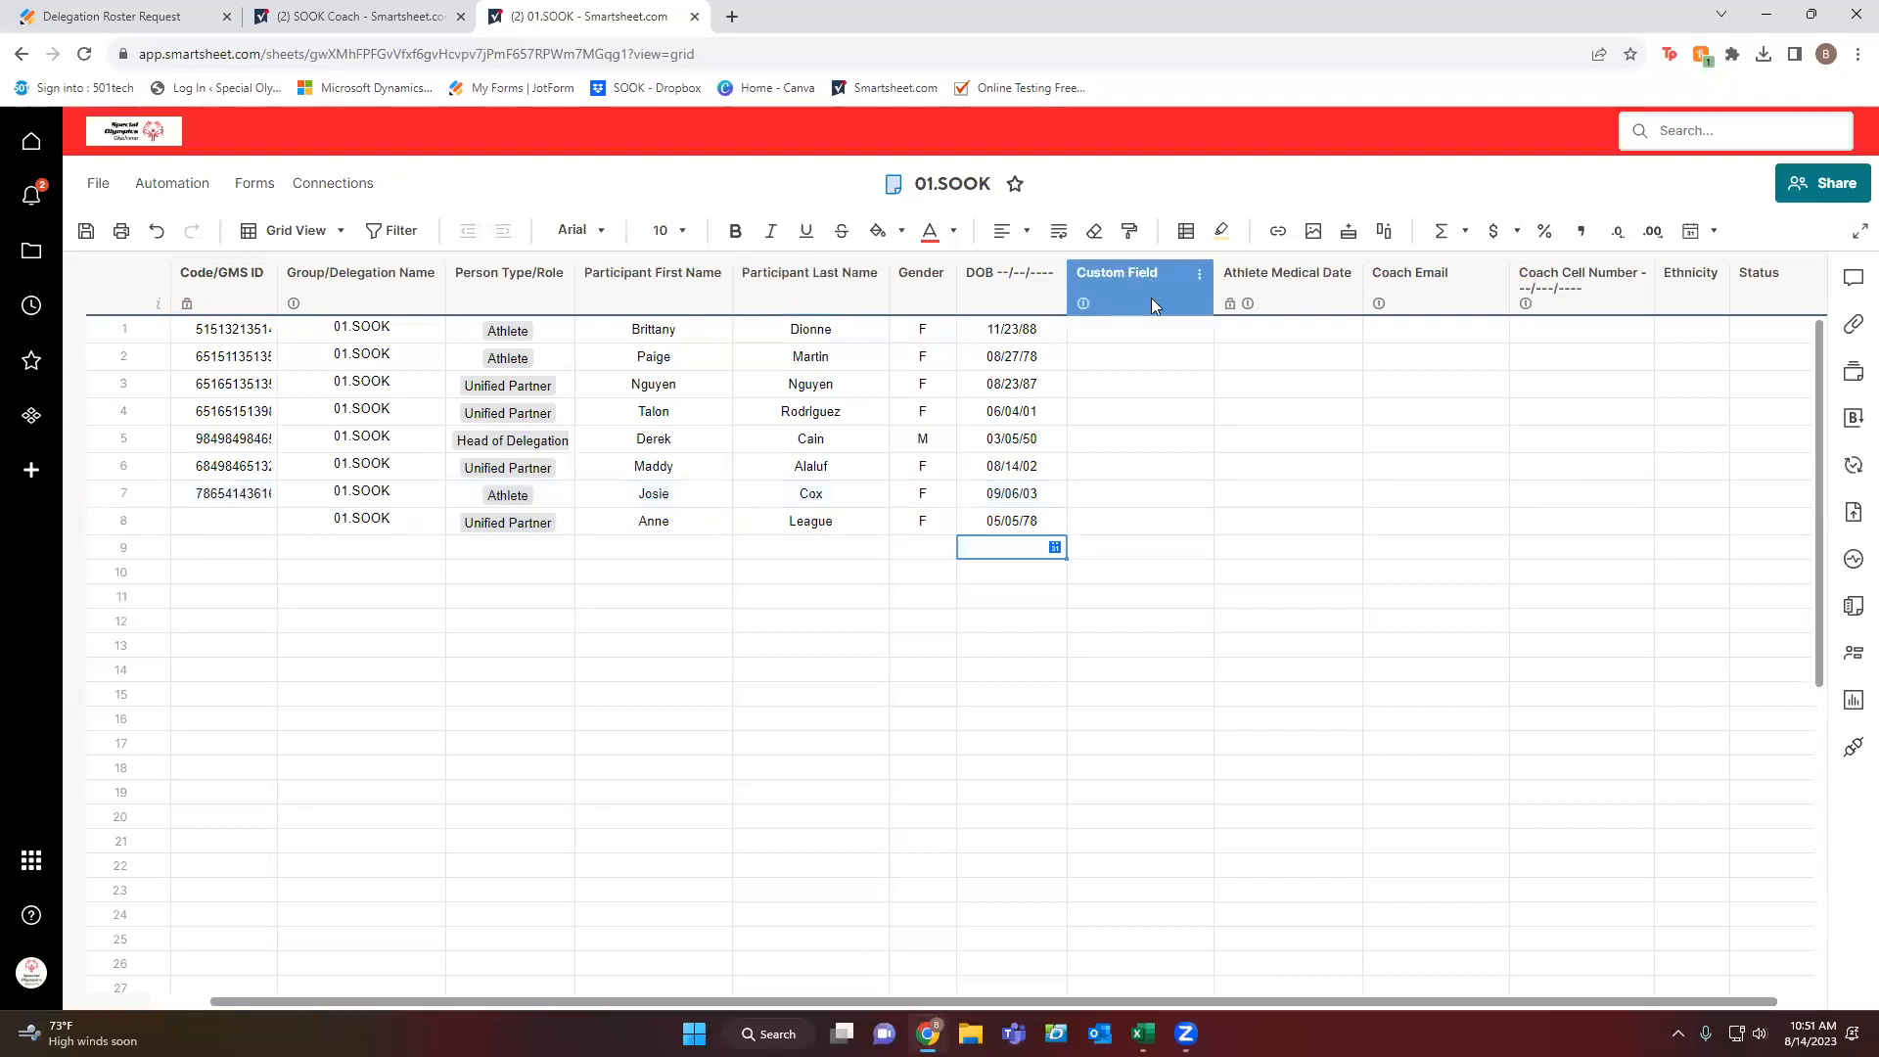
left_click(1146, 335)
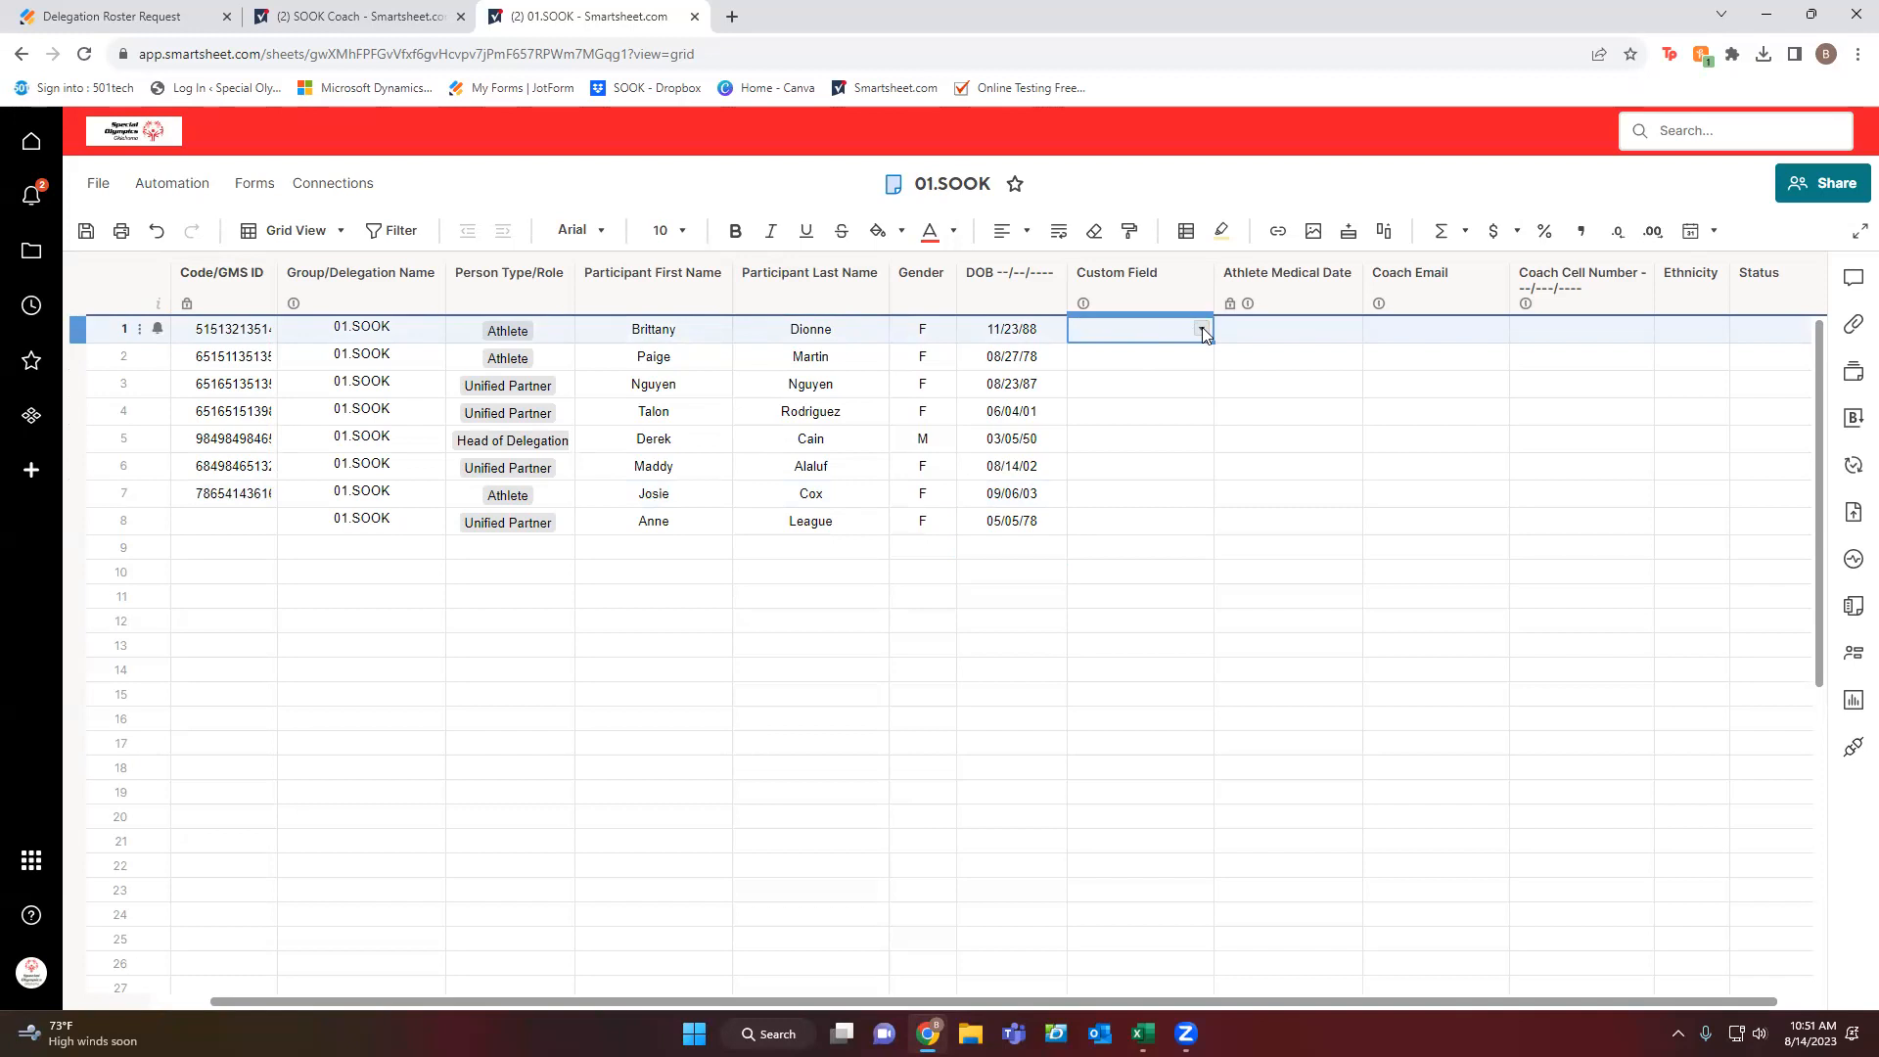
left_click(1202, 331)
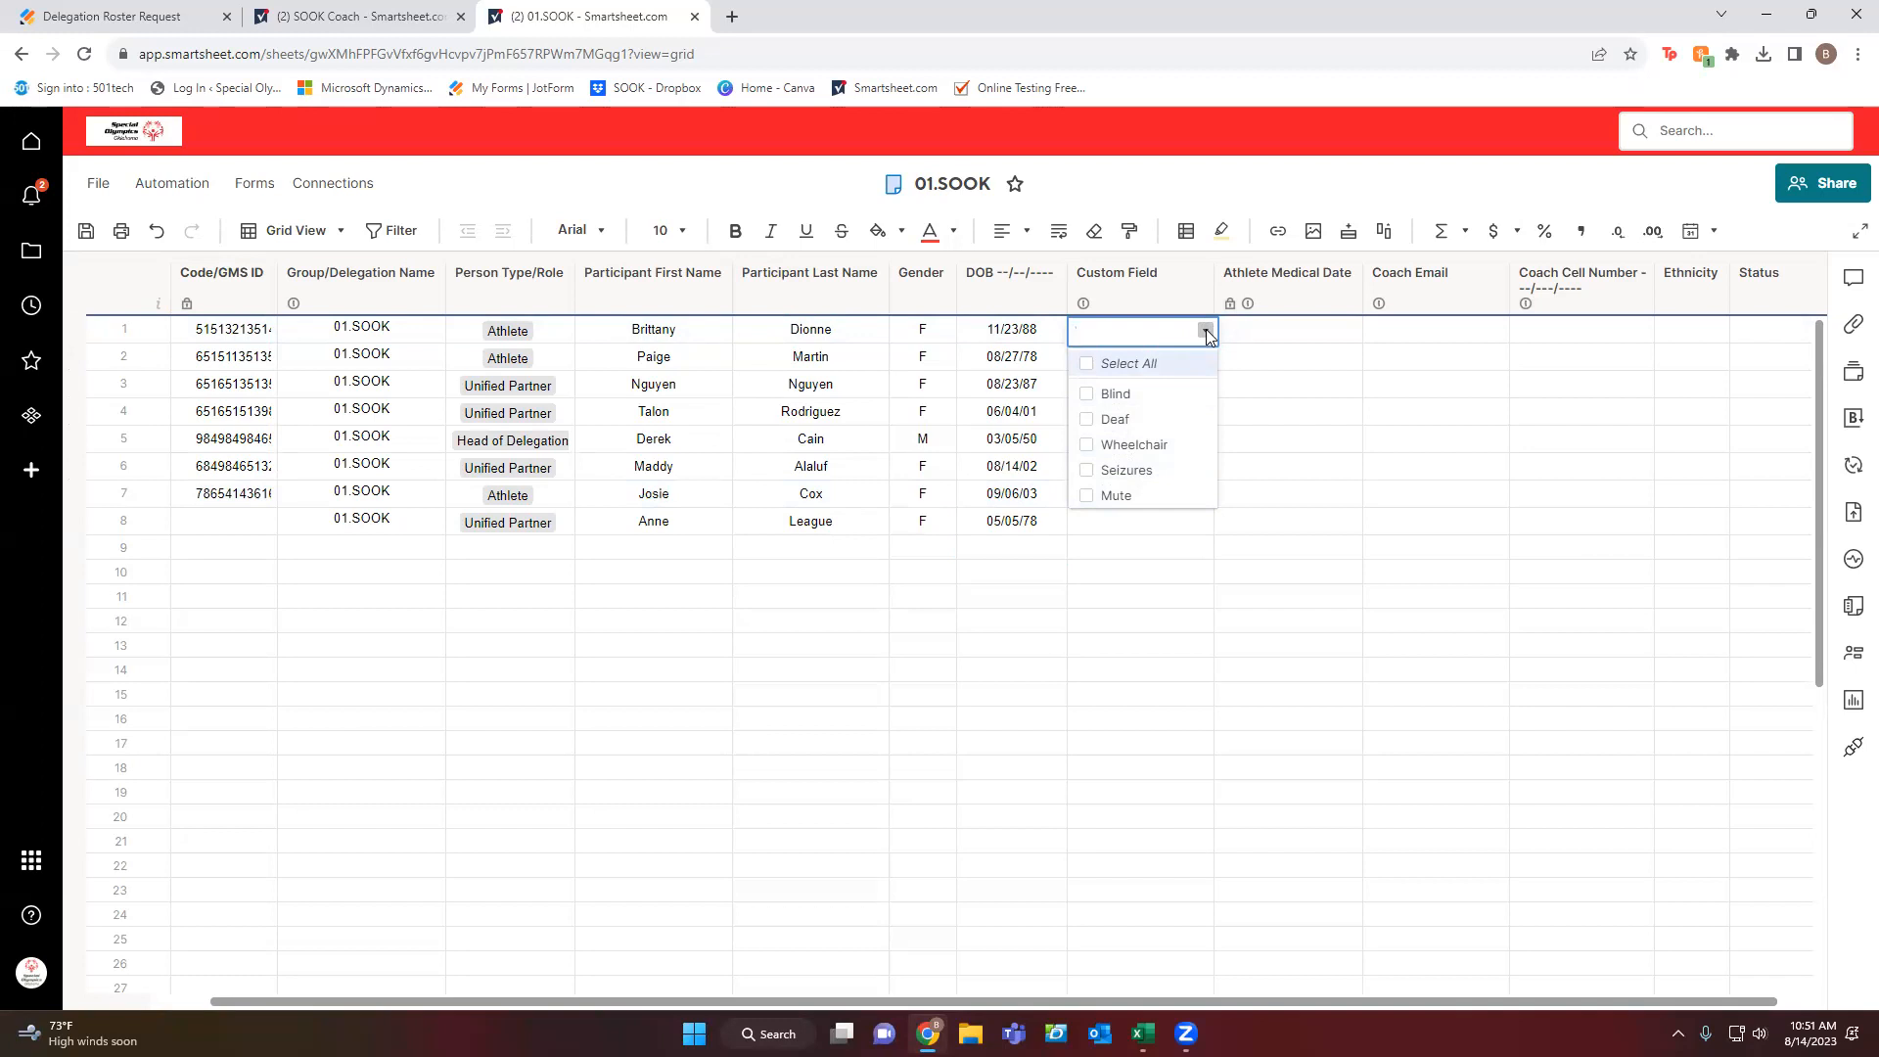
left_click(1284, 286)
left_click(1293, 411)
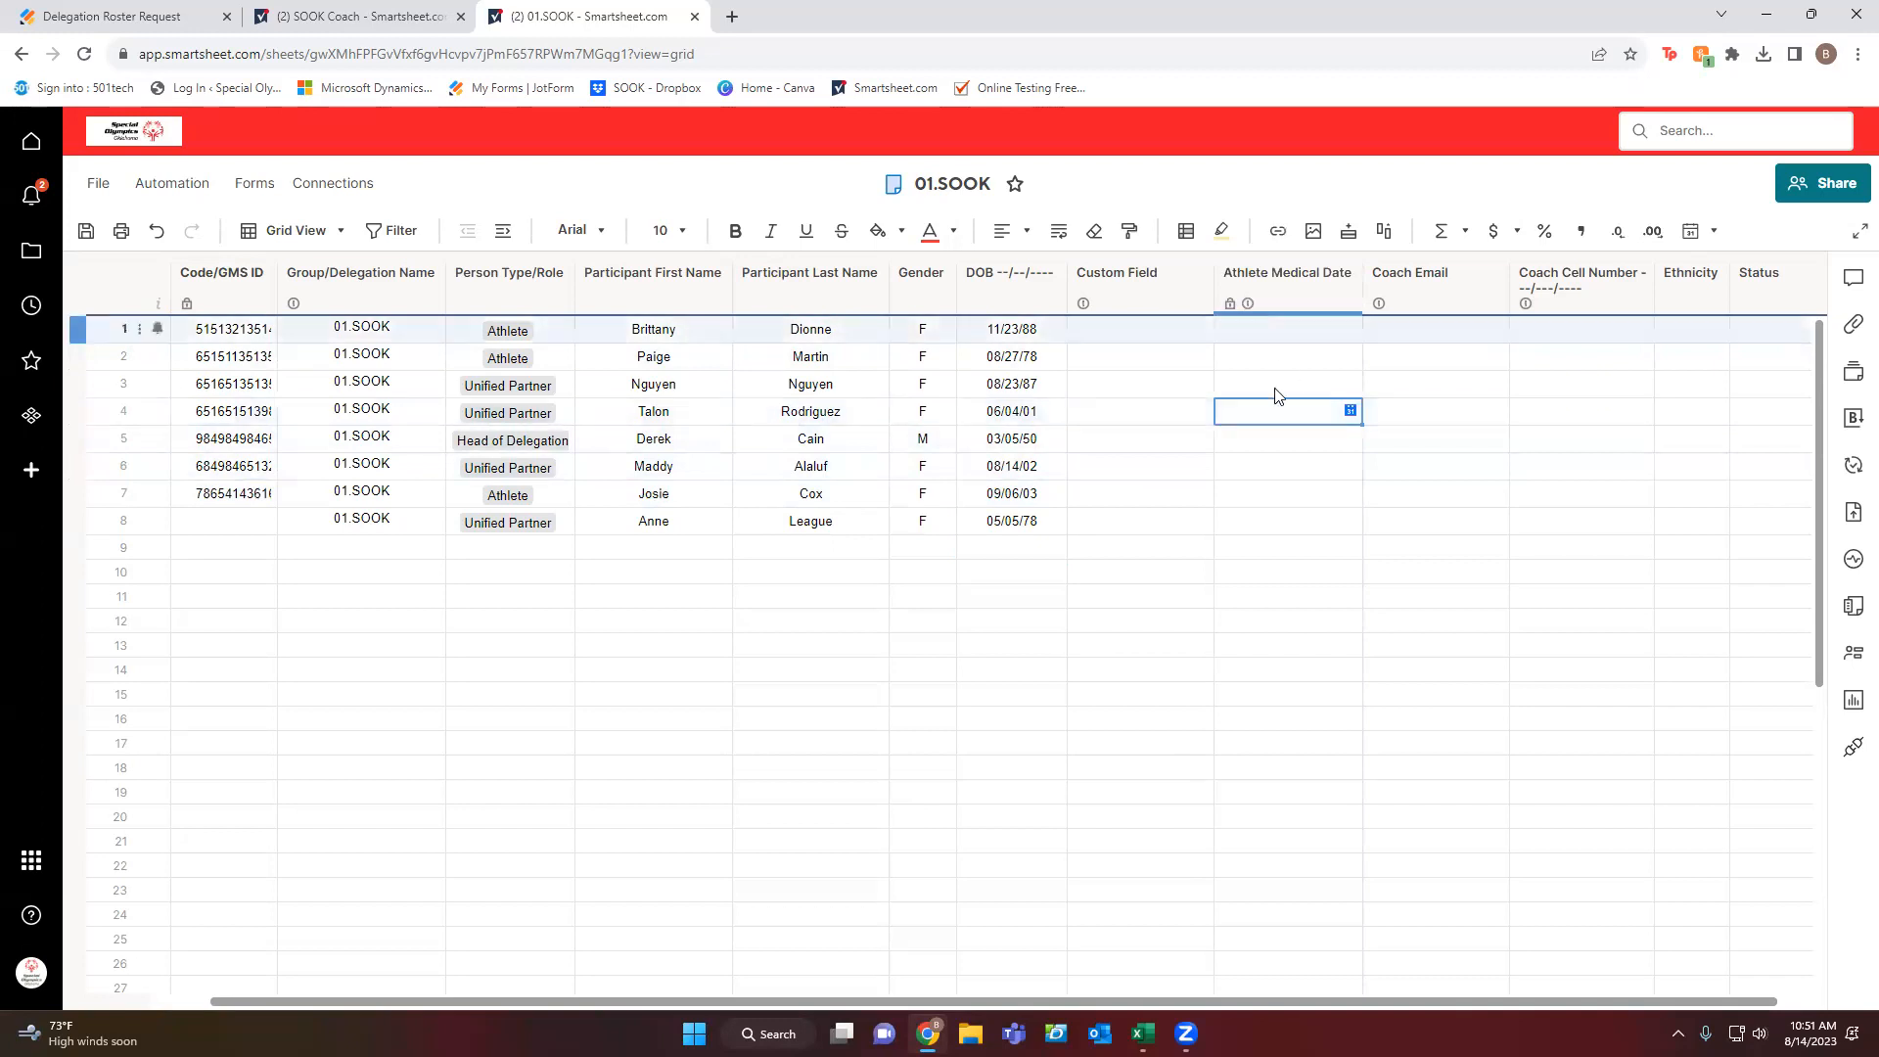
left_click(1274, 336)
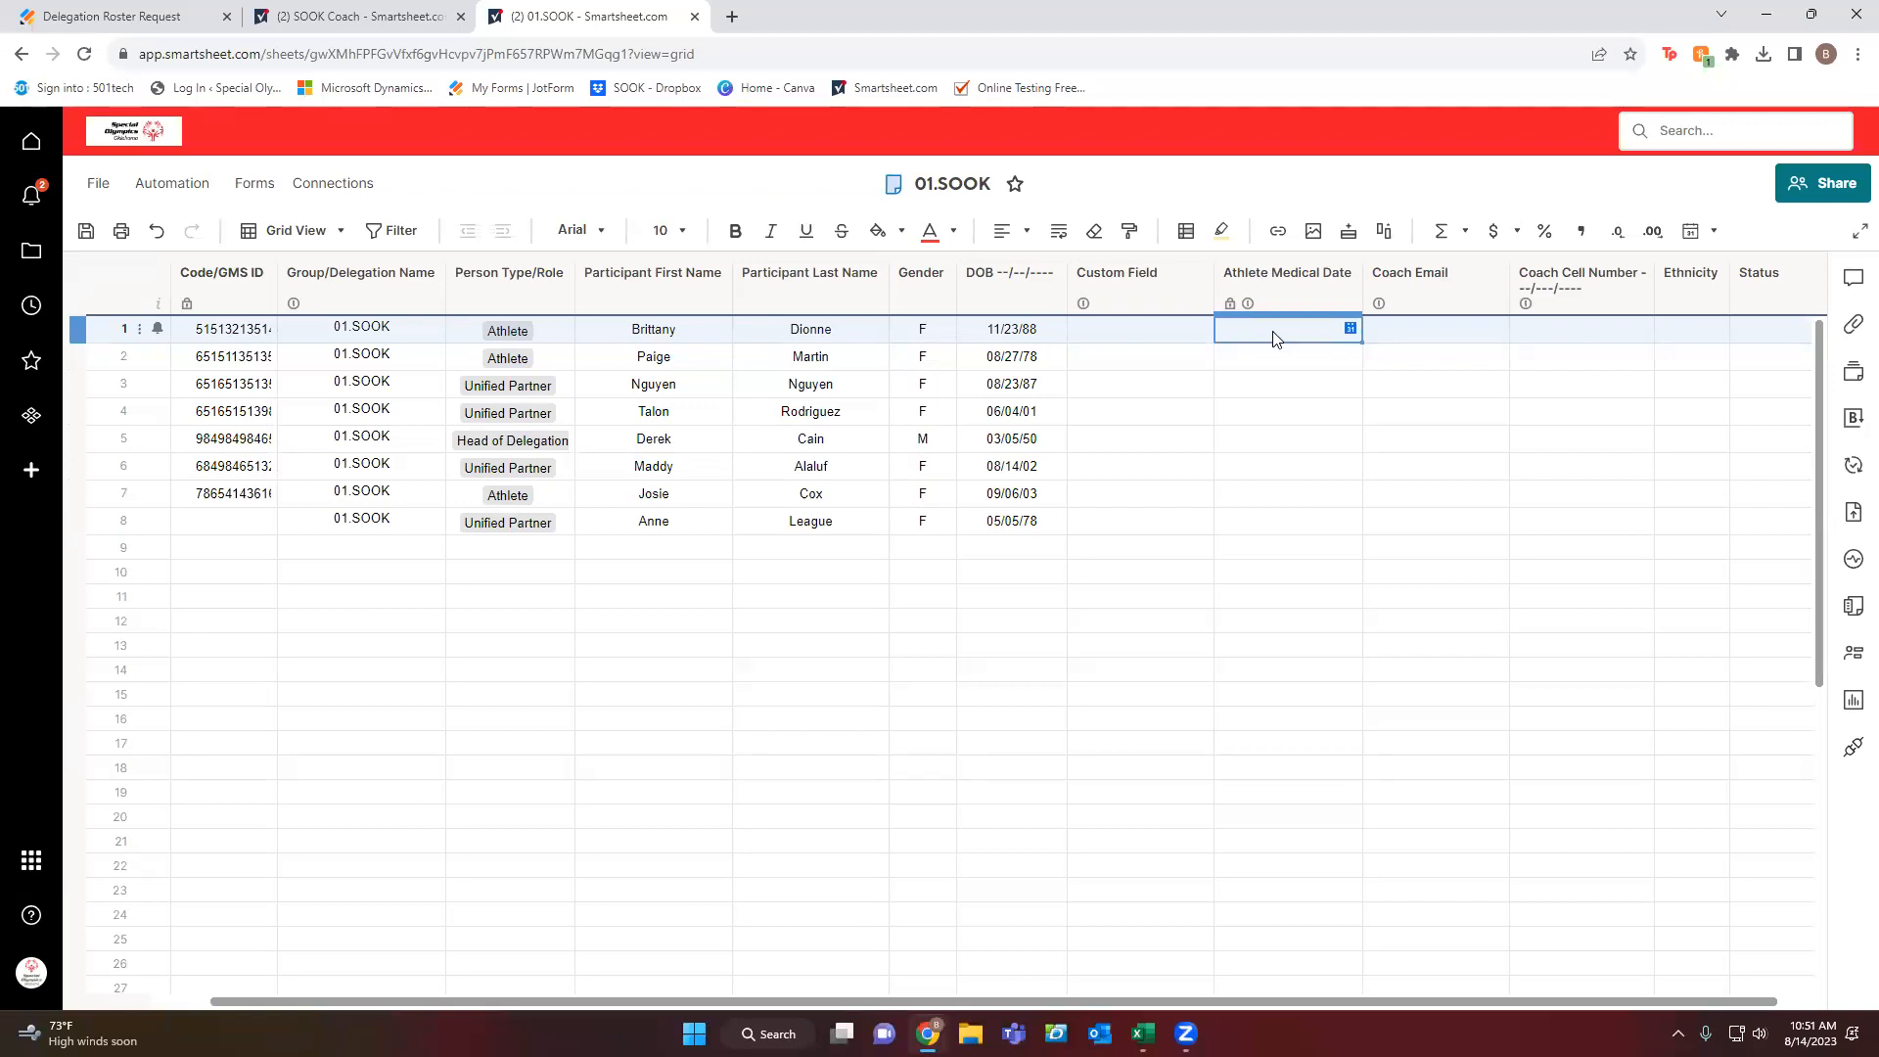
Enter Athlete Medical Date 05/31/2025 for rows 1, 2 and 3, correcting a typo in row 2.
type("05/31/2025")
key("Return")
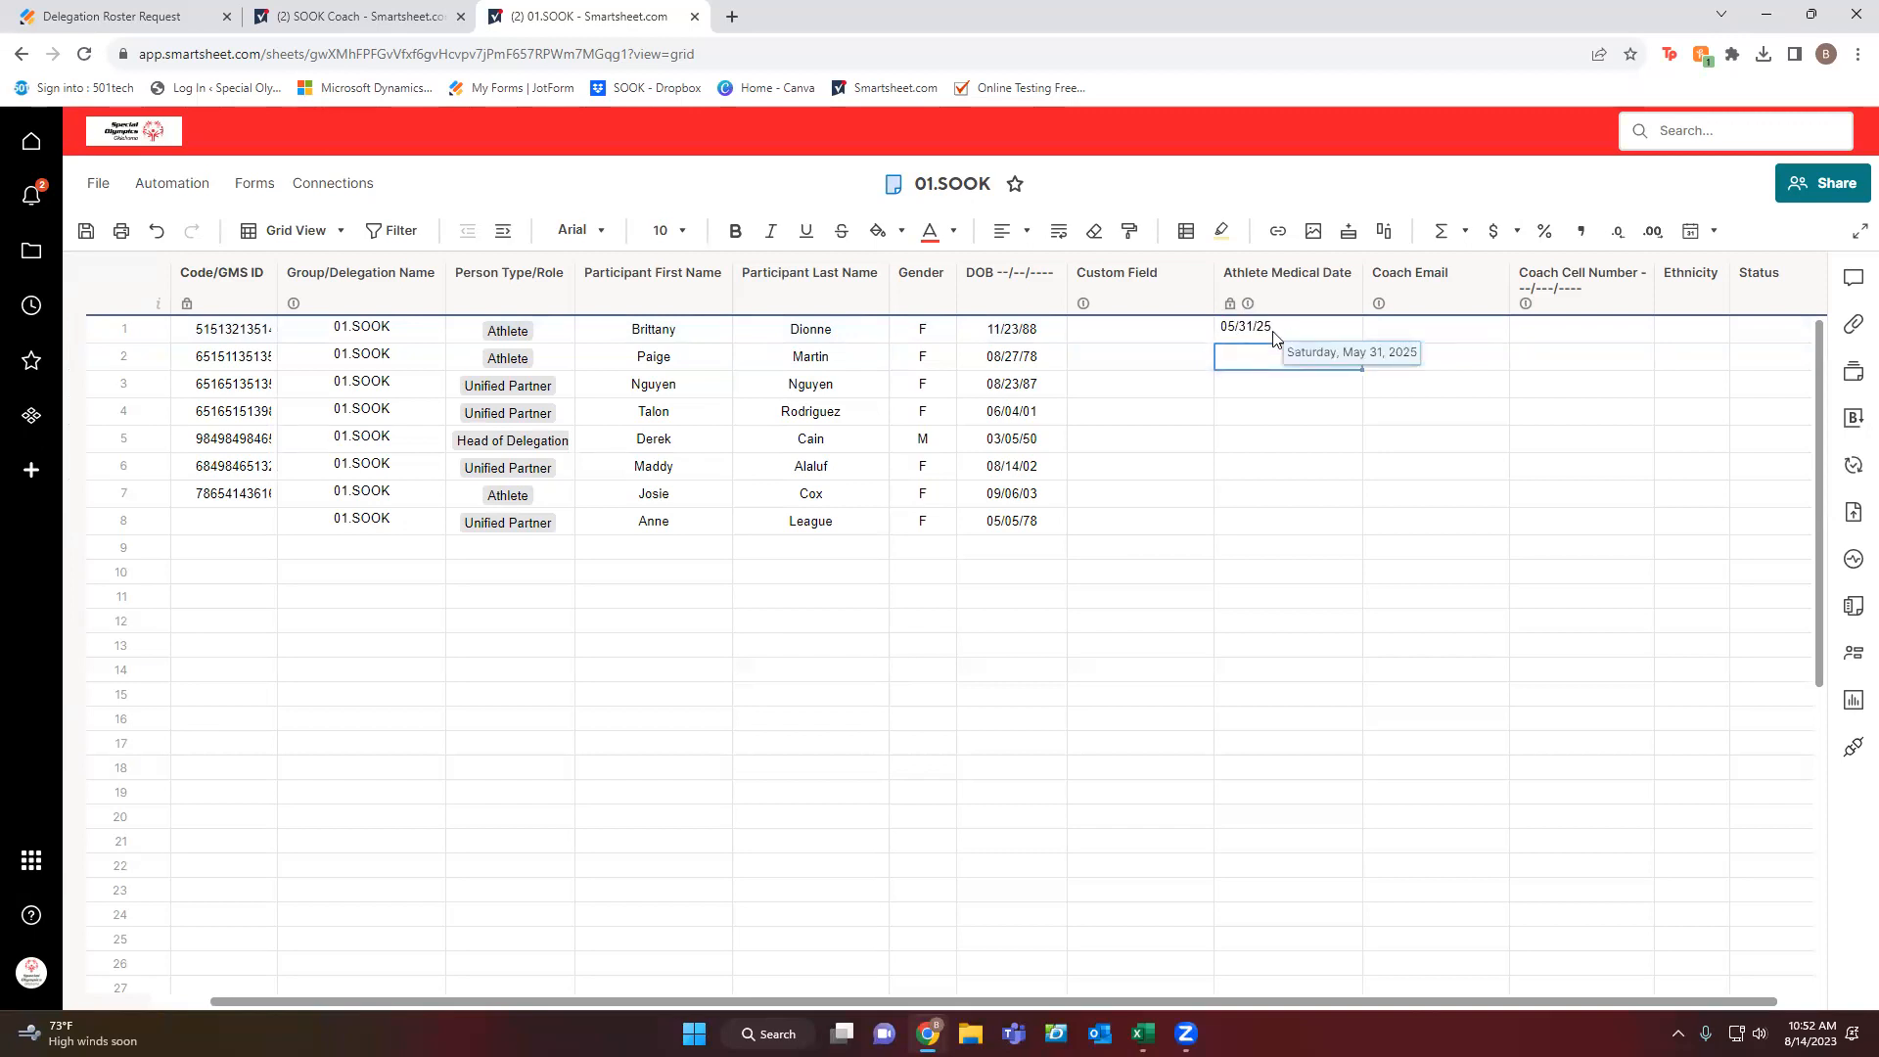
type("0531")
key("BackSpace")
type("/31/25")
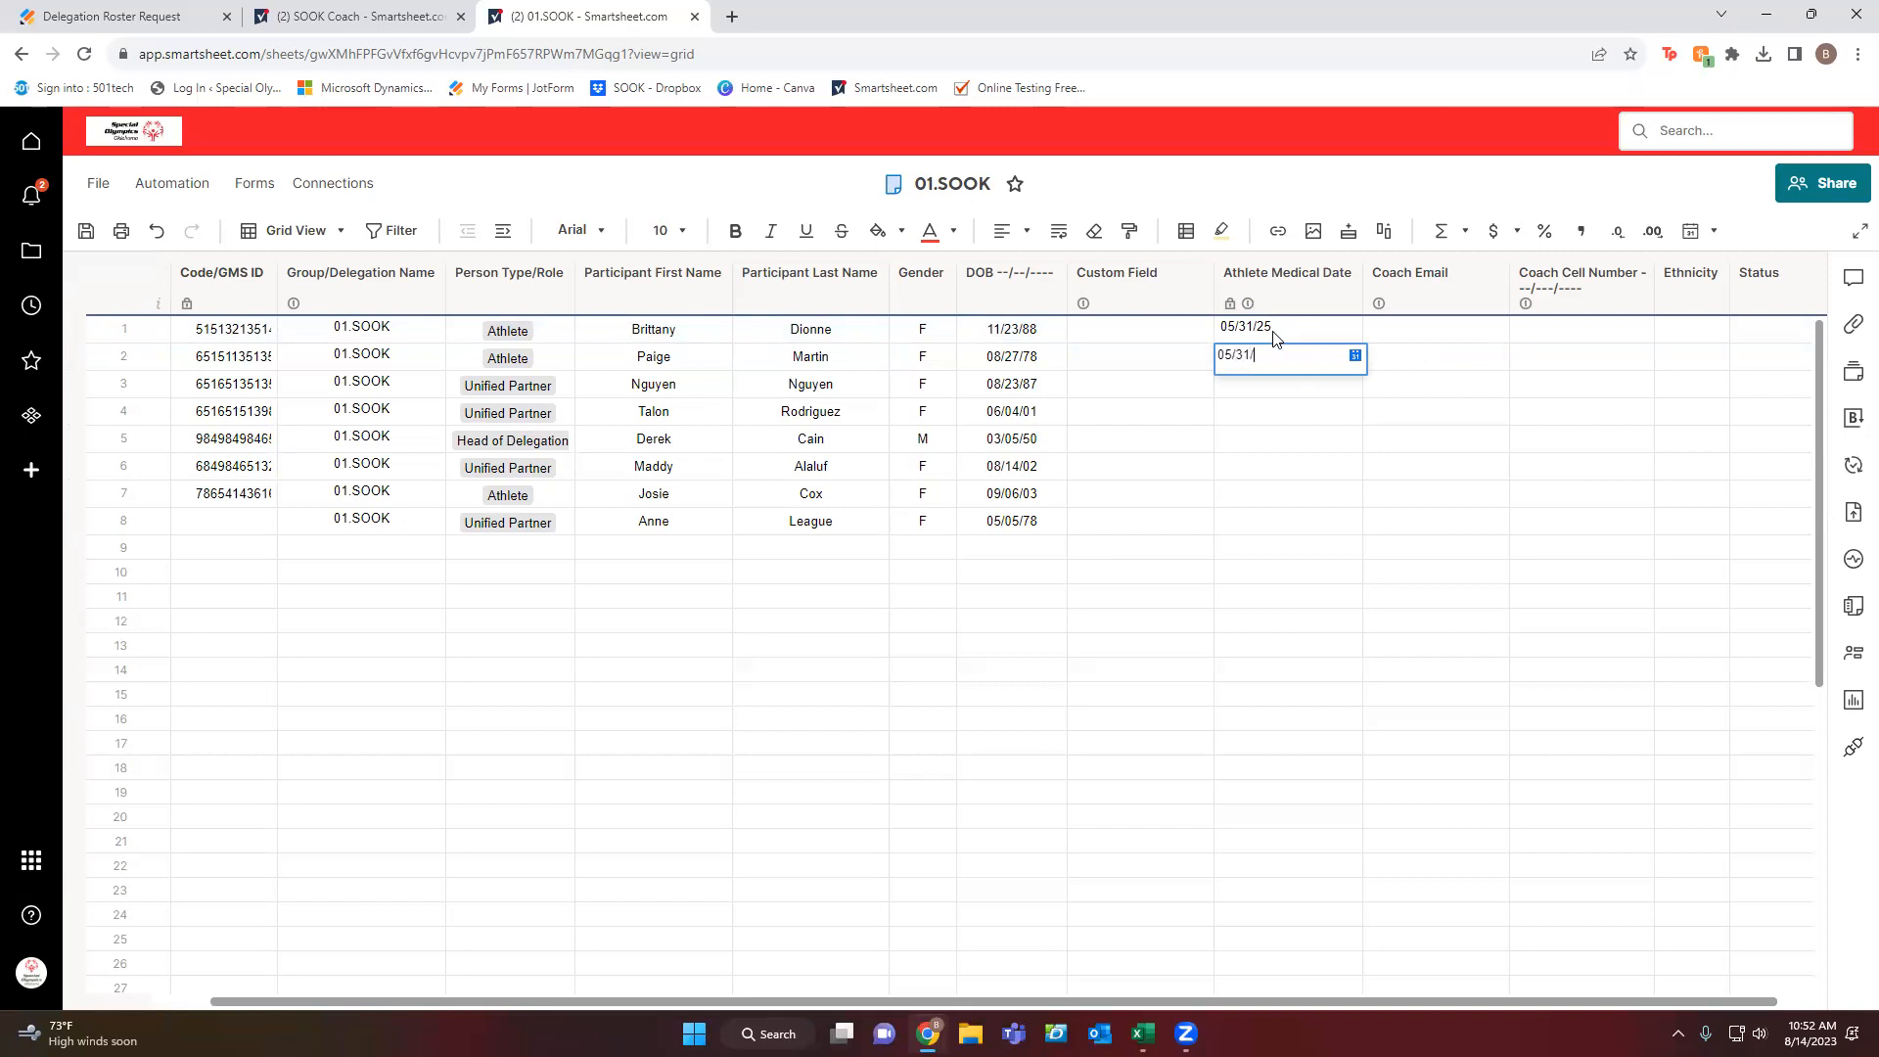
key("Return")
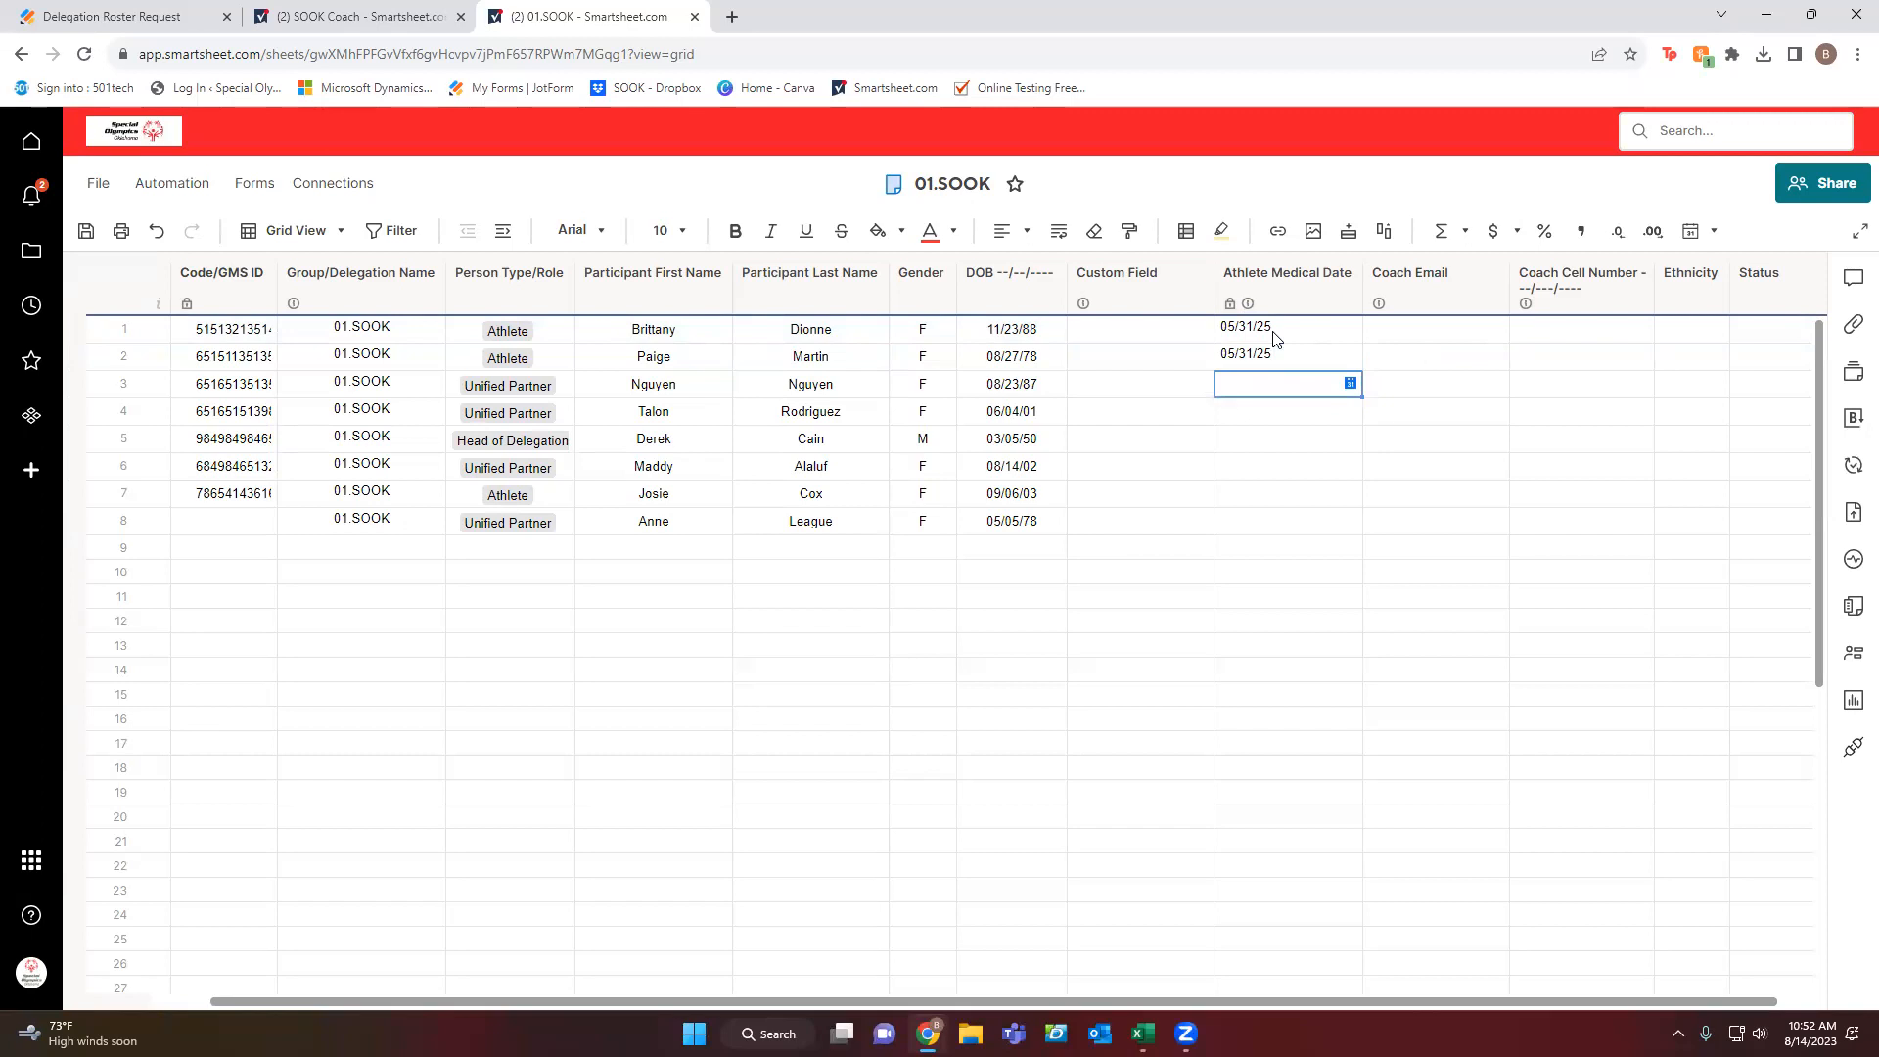
type("05/31/")
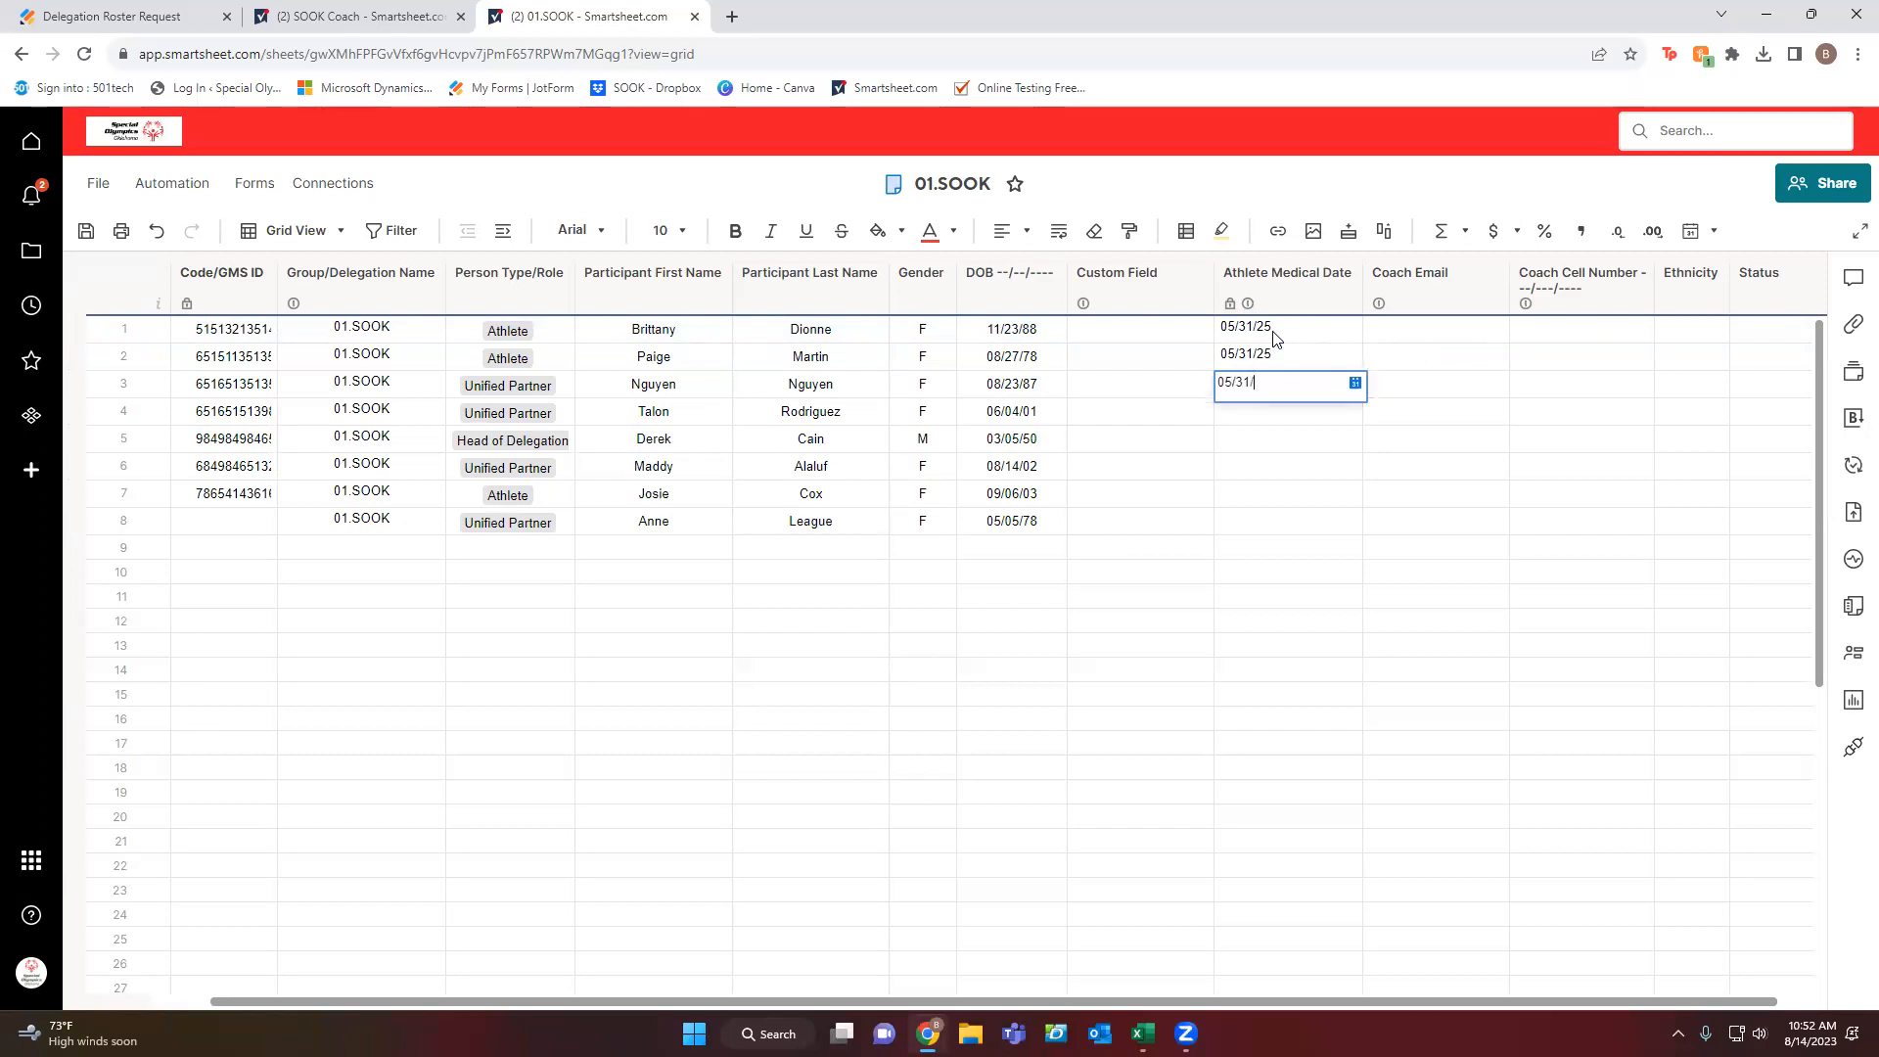
type("2025")
key("Return")
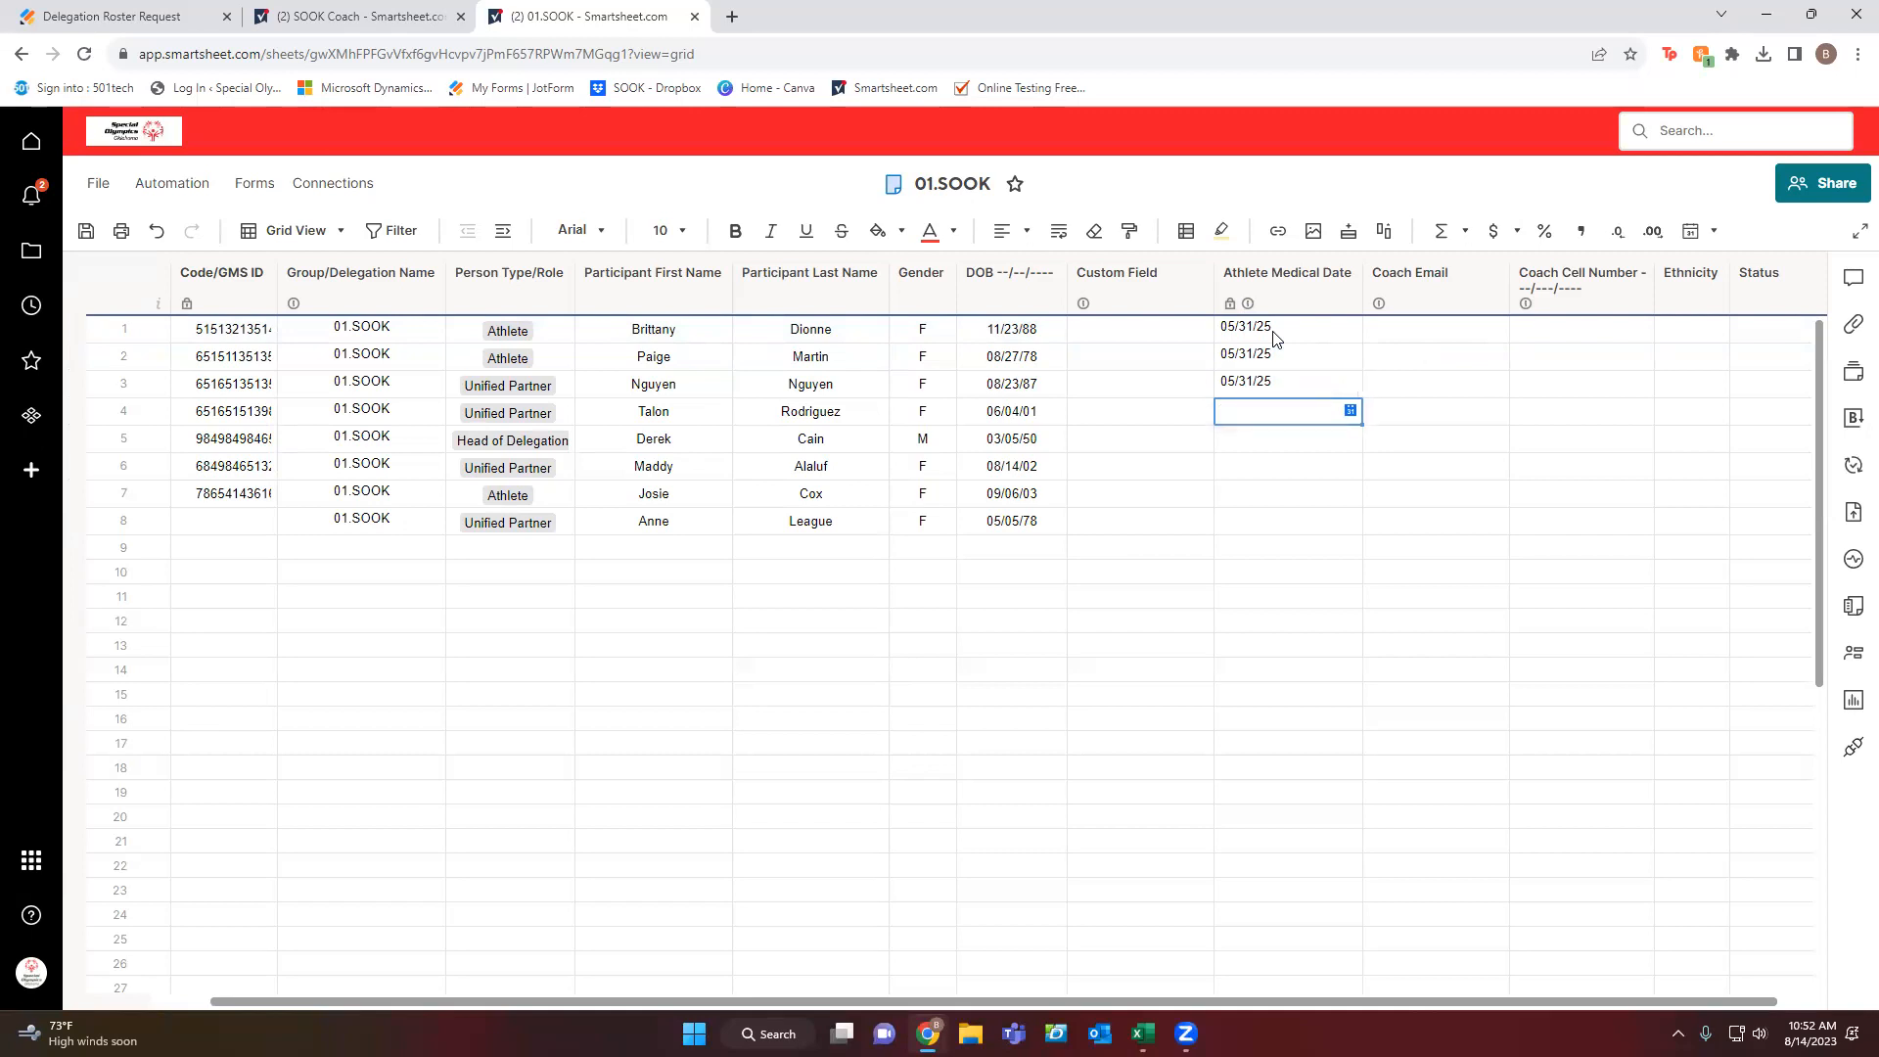
Fill row 4's Athlete Medical Date cell dark red, with row 5 also getting red.
left_click(881, 231)
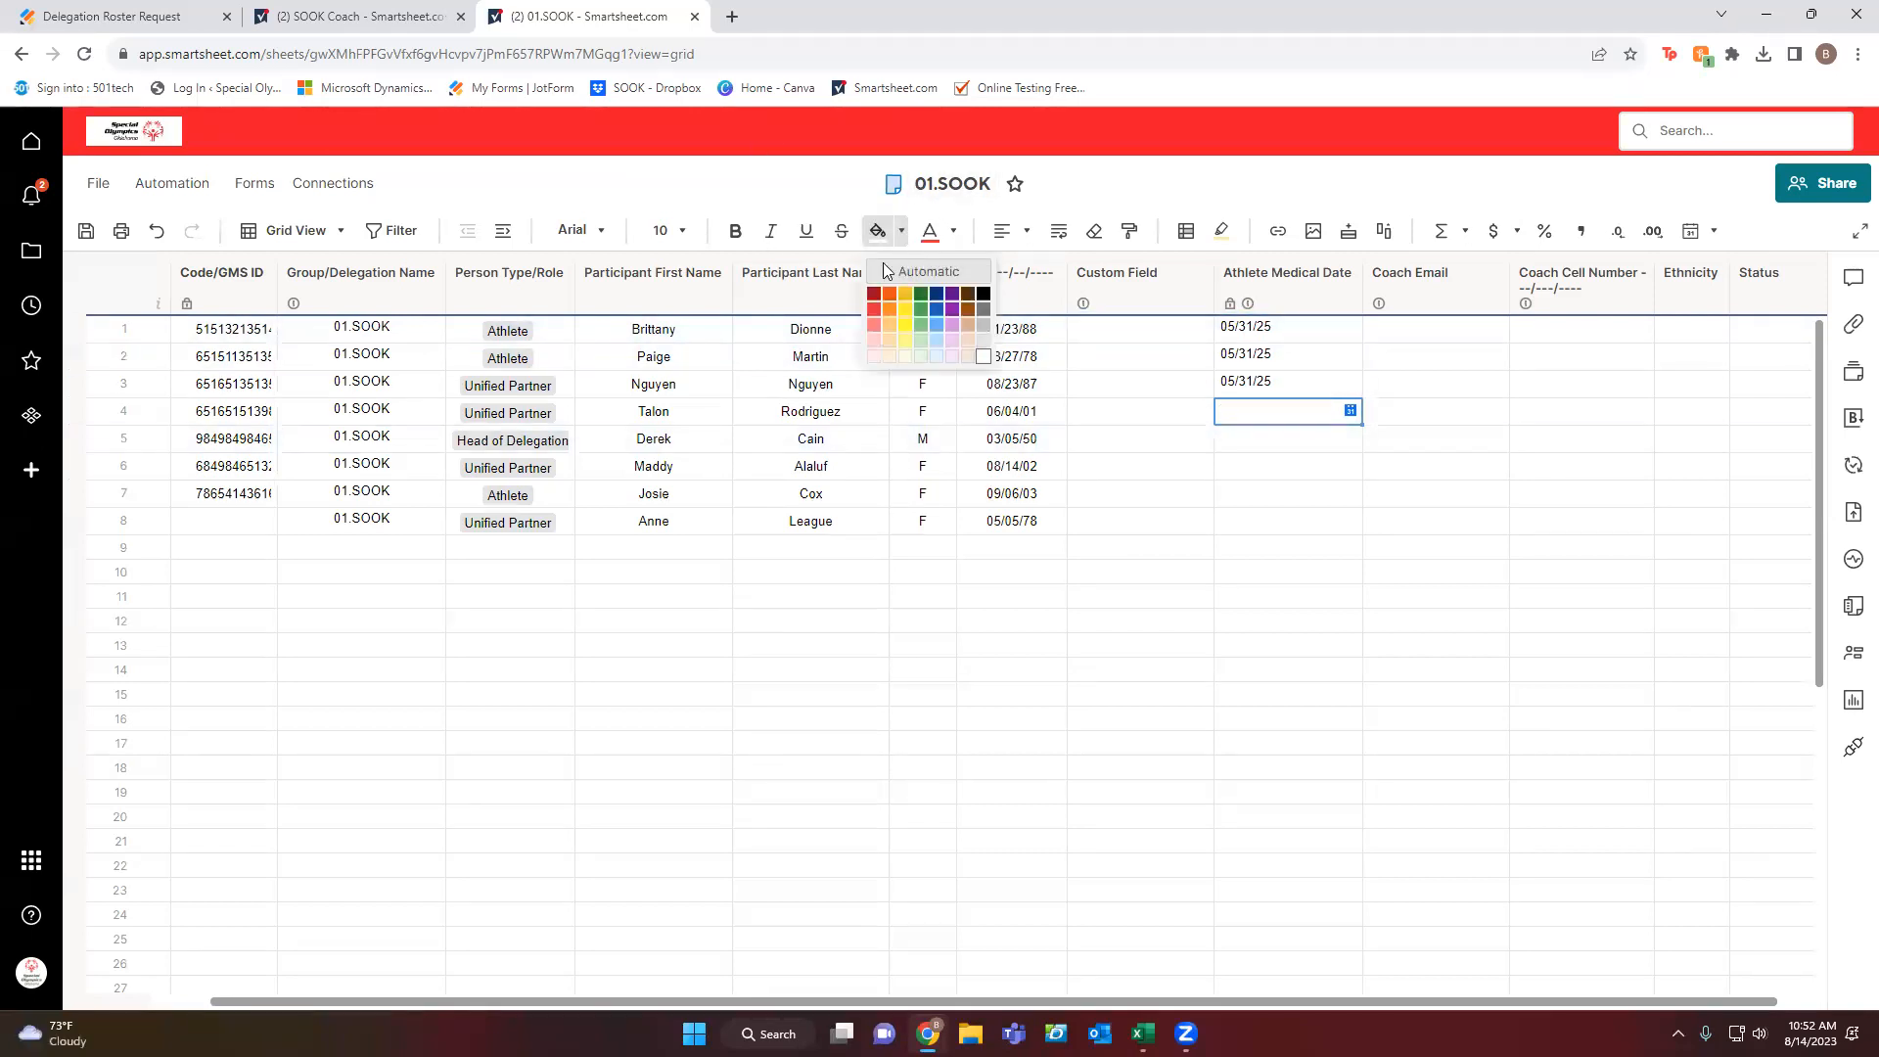
left_click(873, 294)
key("Return")
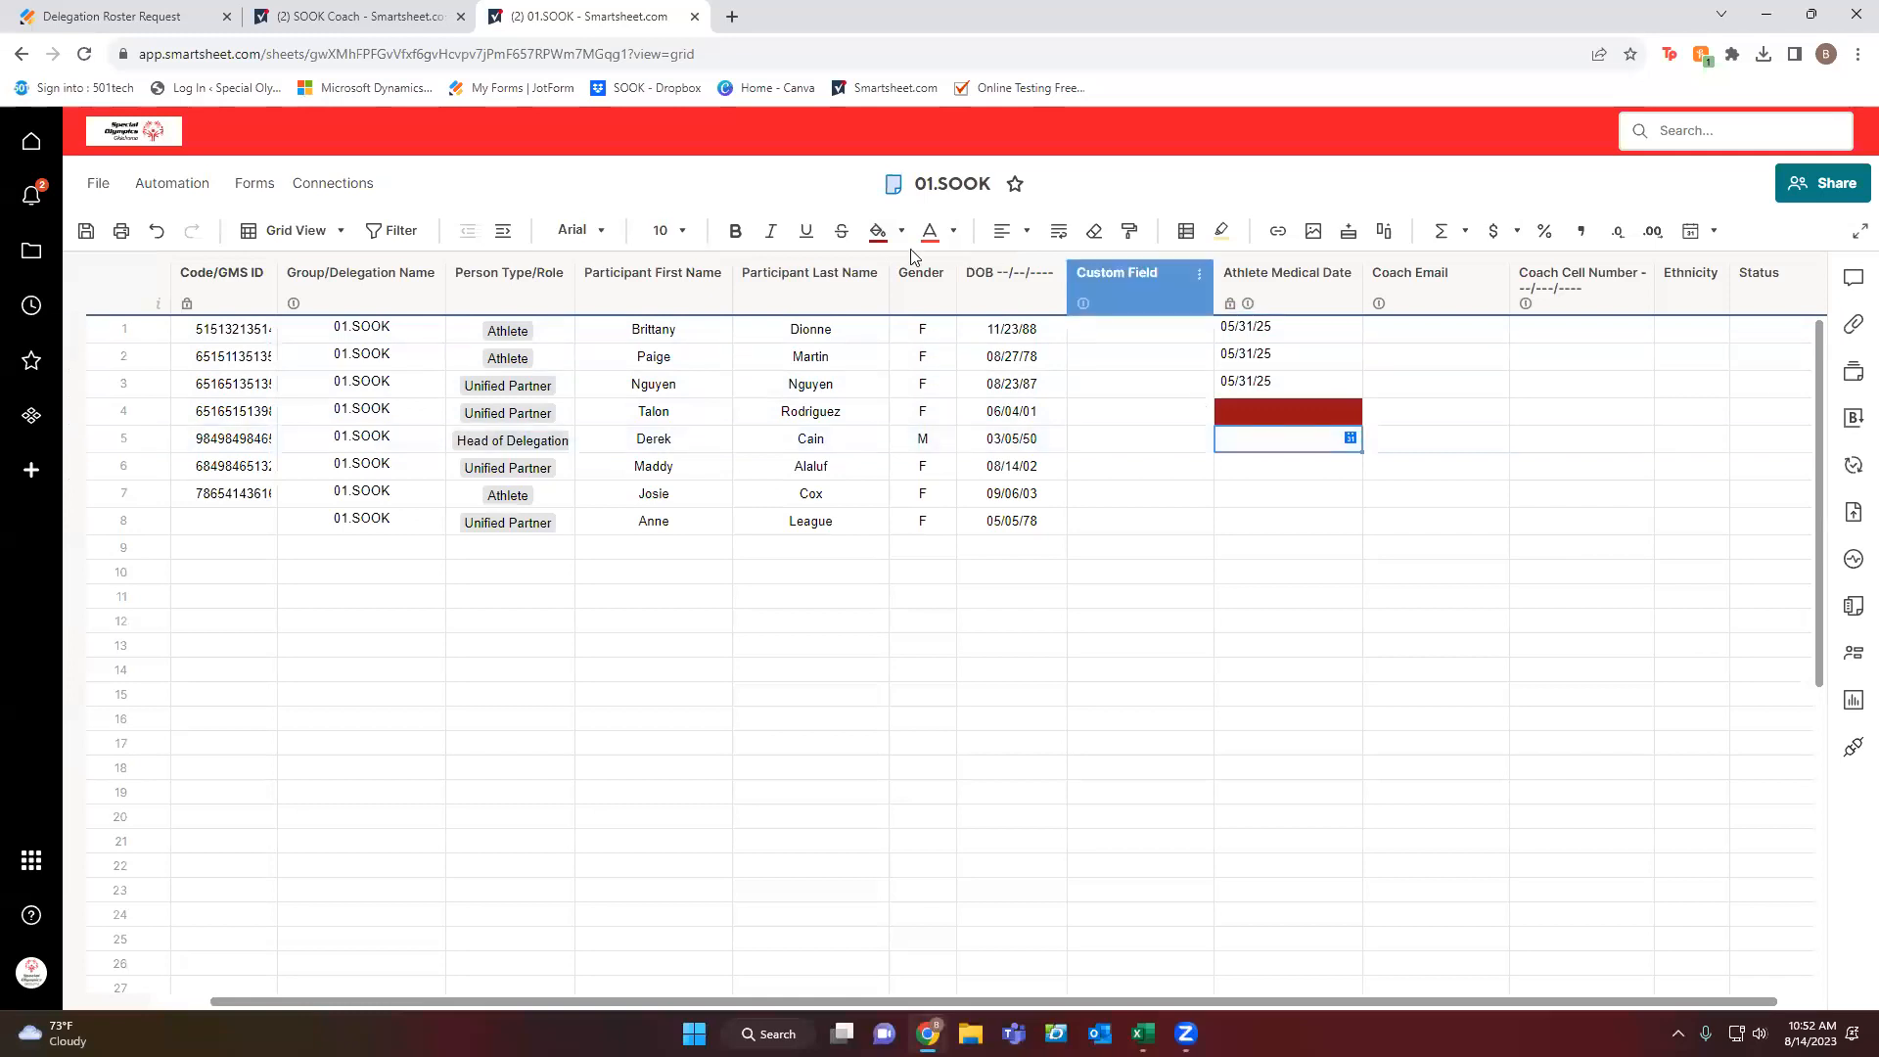
left_click(878, 231)
left_click(1269, 462)
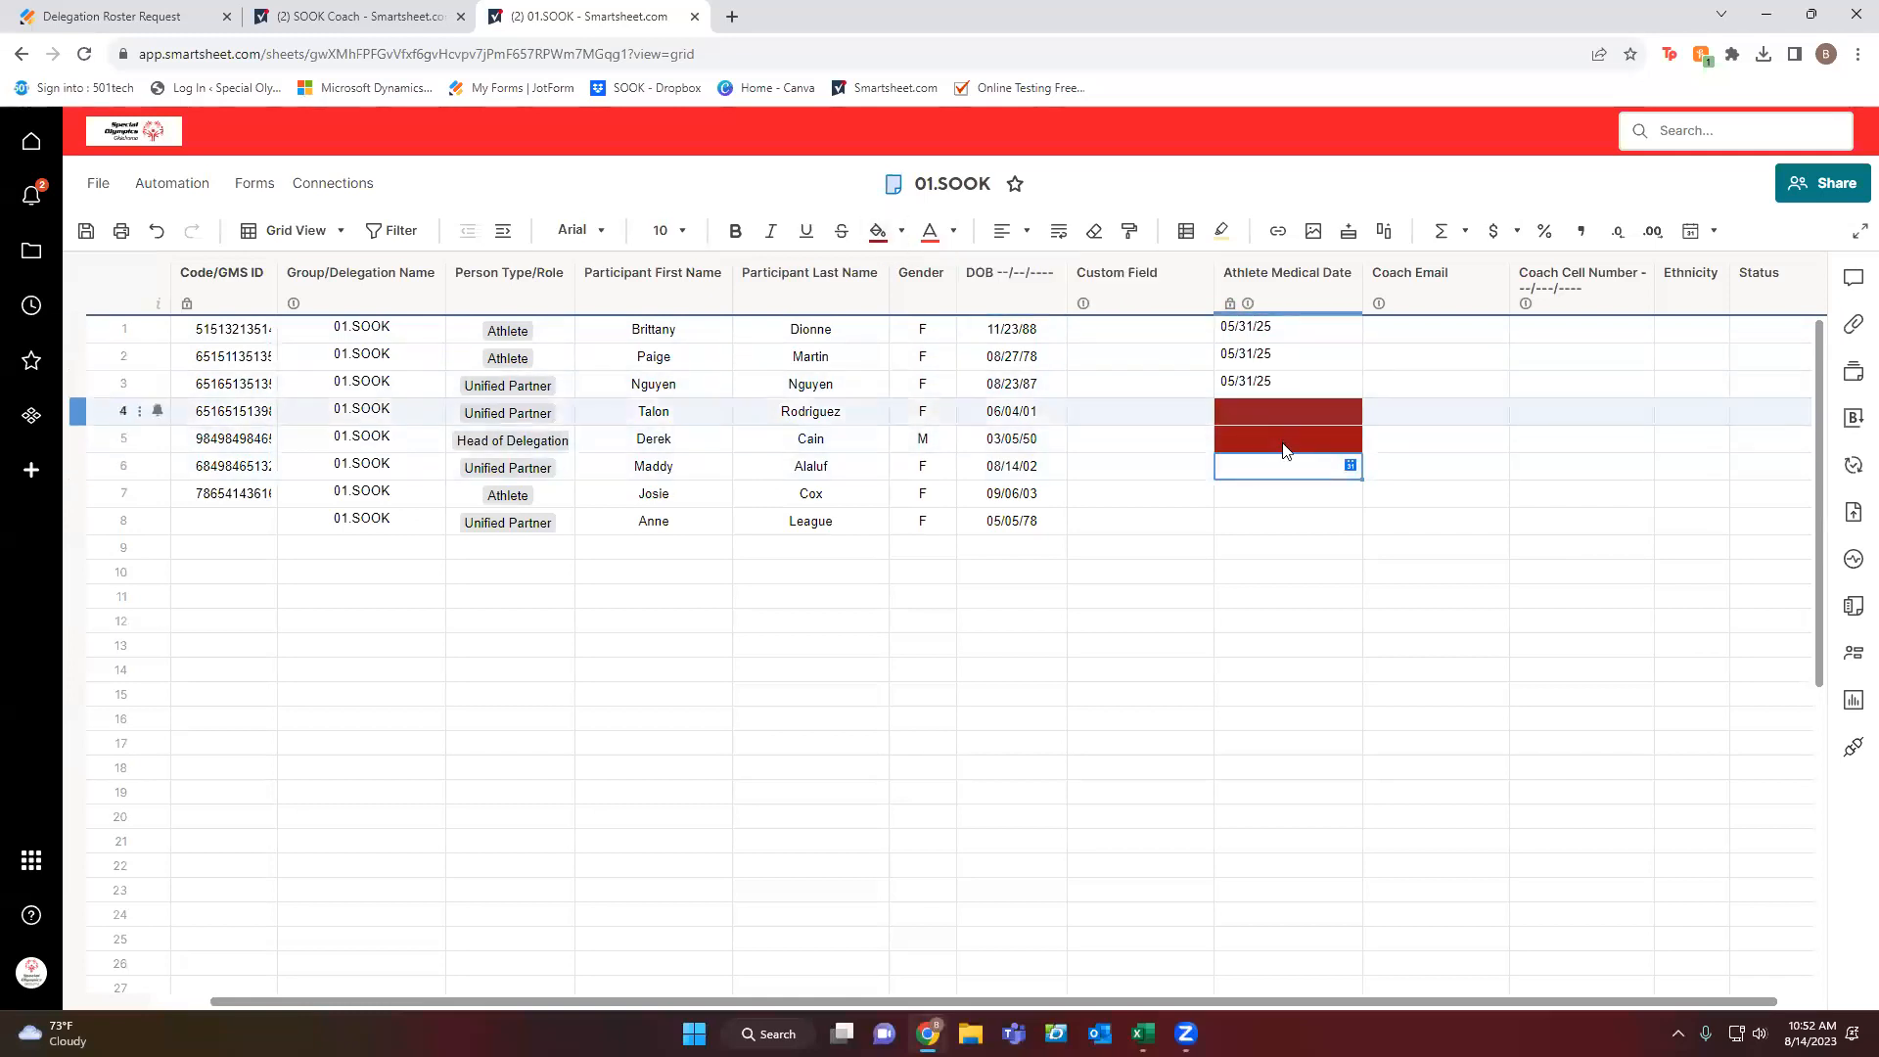
left_click(1285, 445)
Reset row 5's medical date cell to white and fill row 6's cell dark red.
left_click(901, 231)
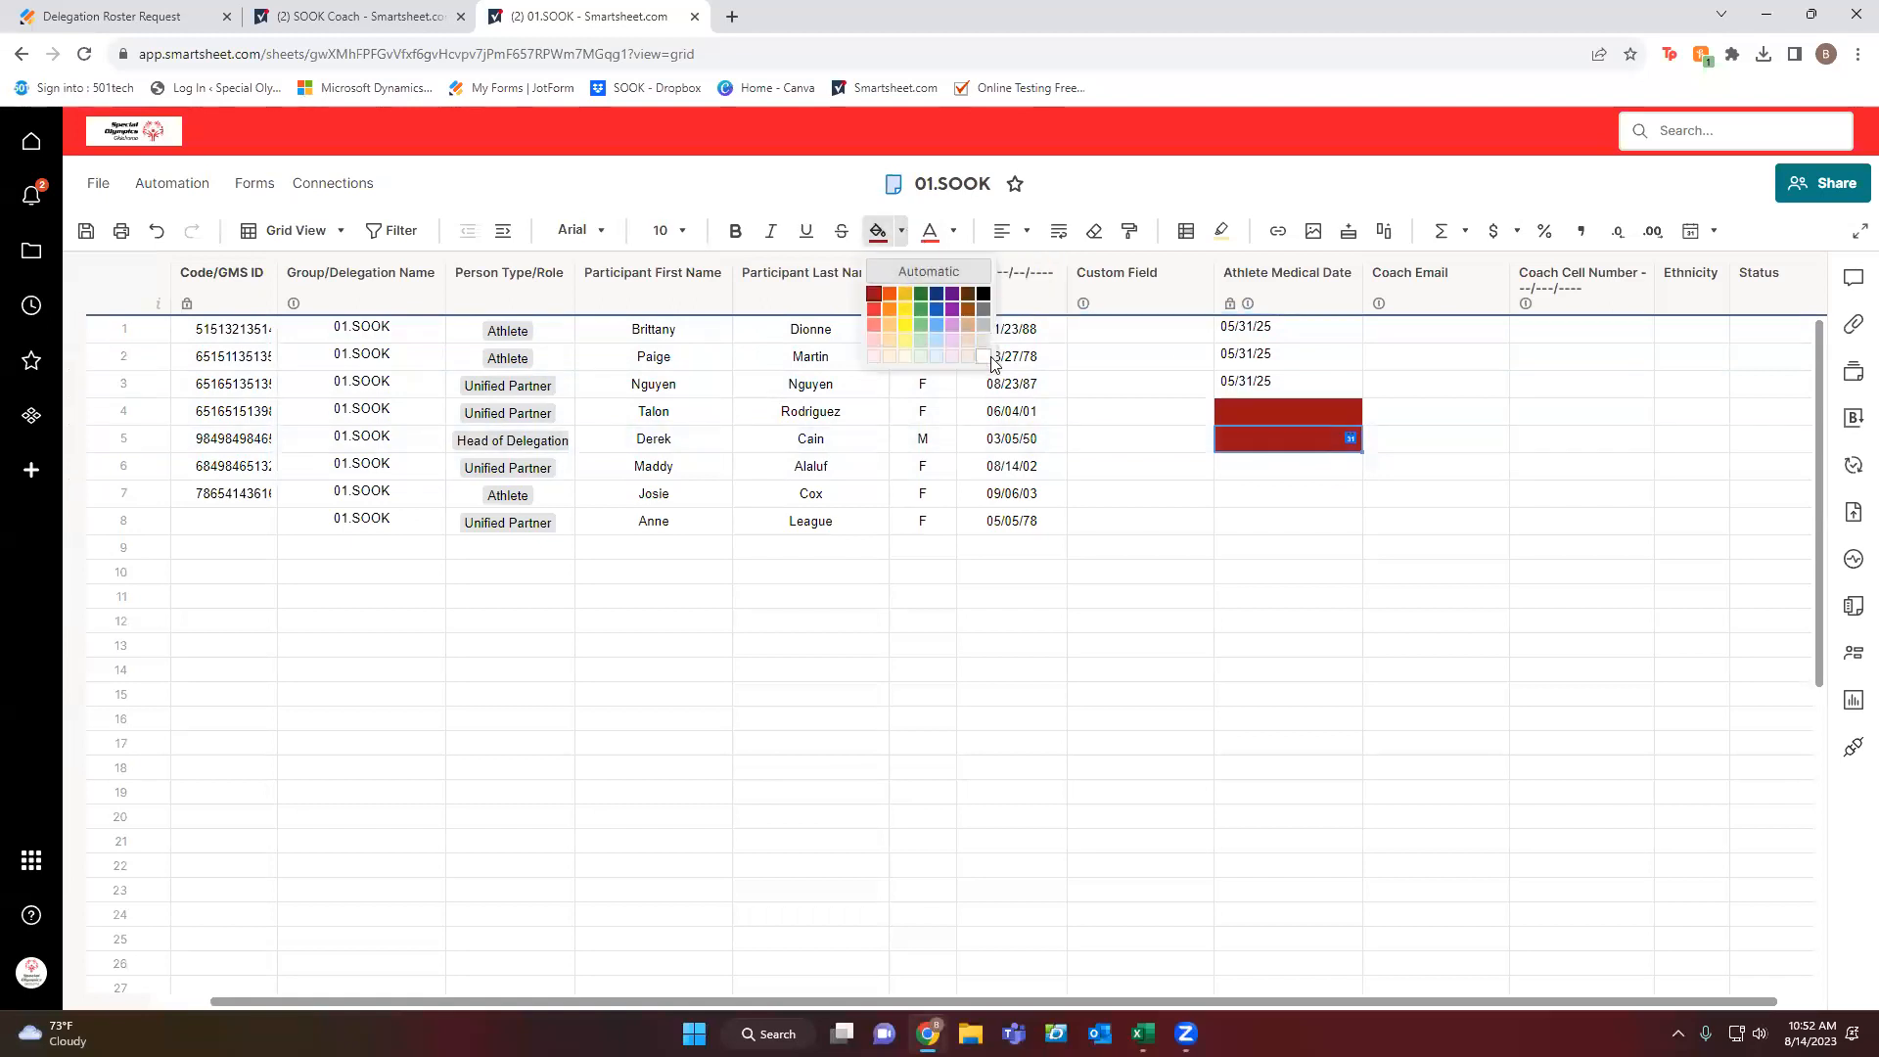
left_click(983, 357)
left_click(1310, 471)
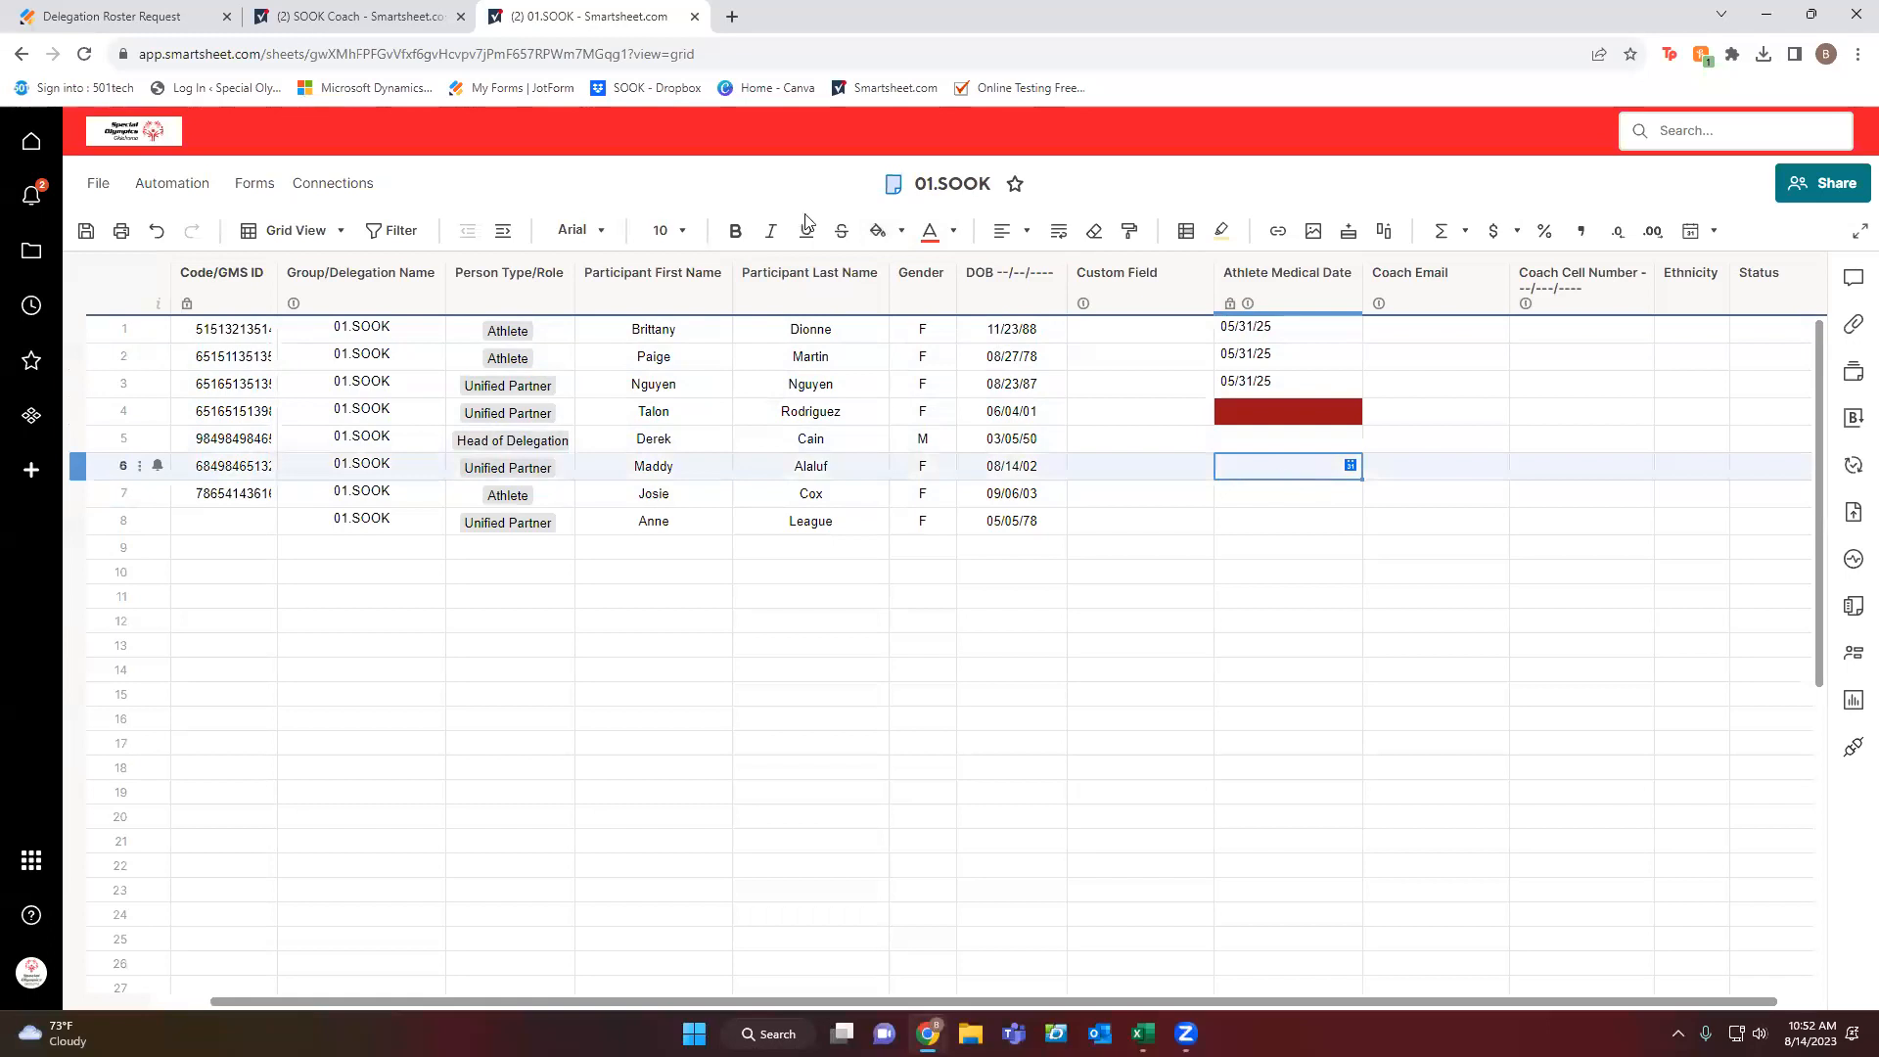
left_click(901, 231)
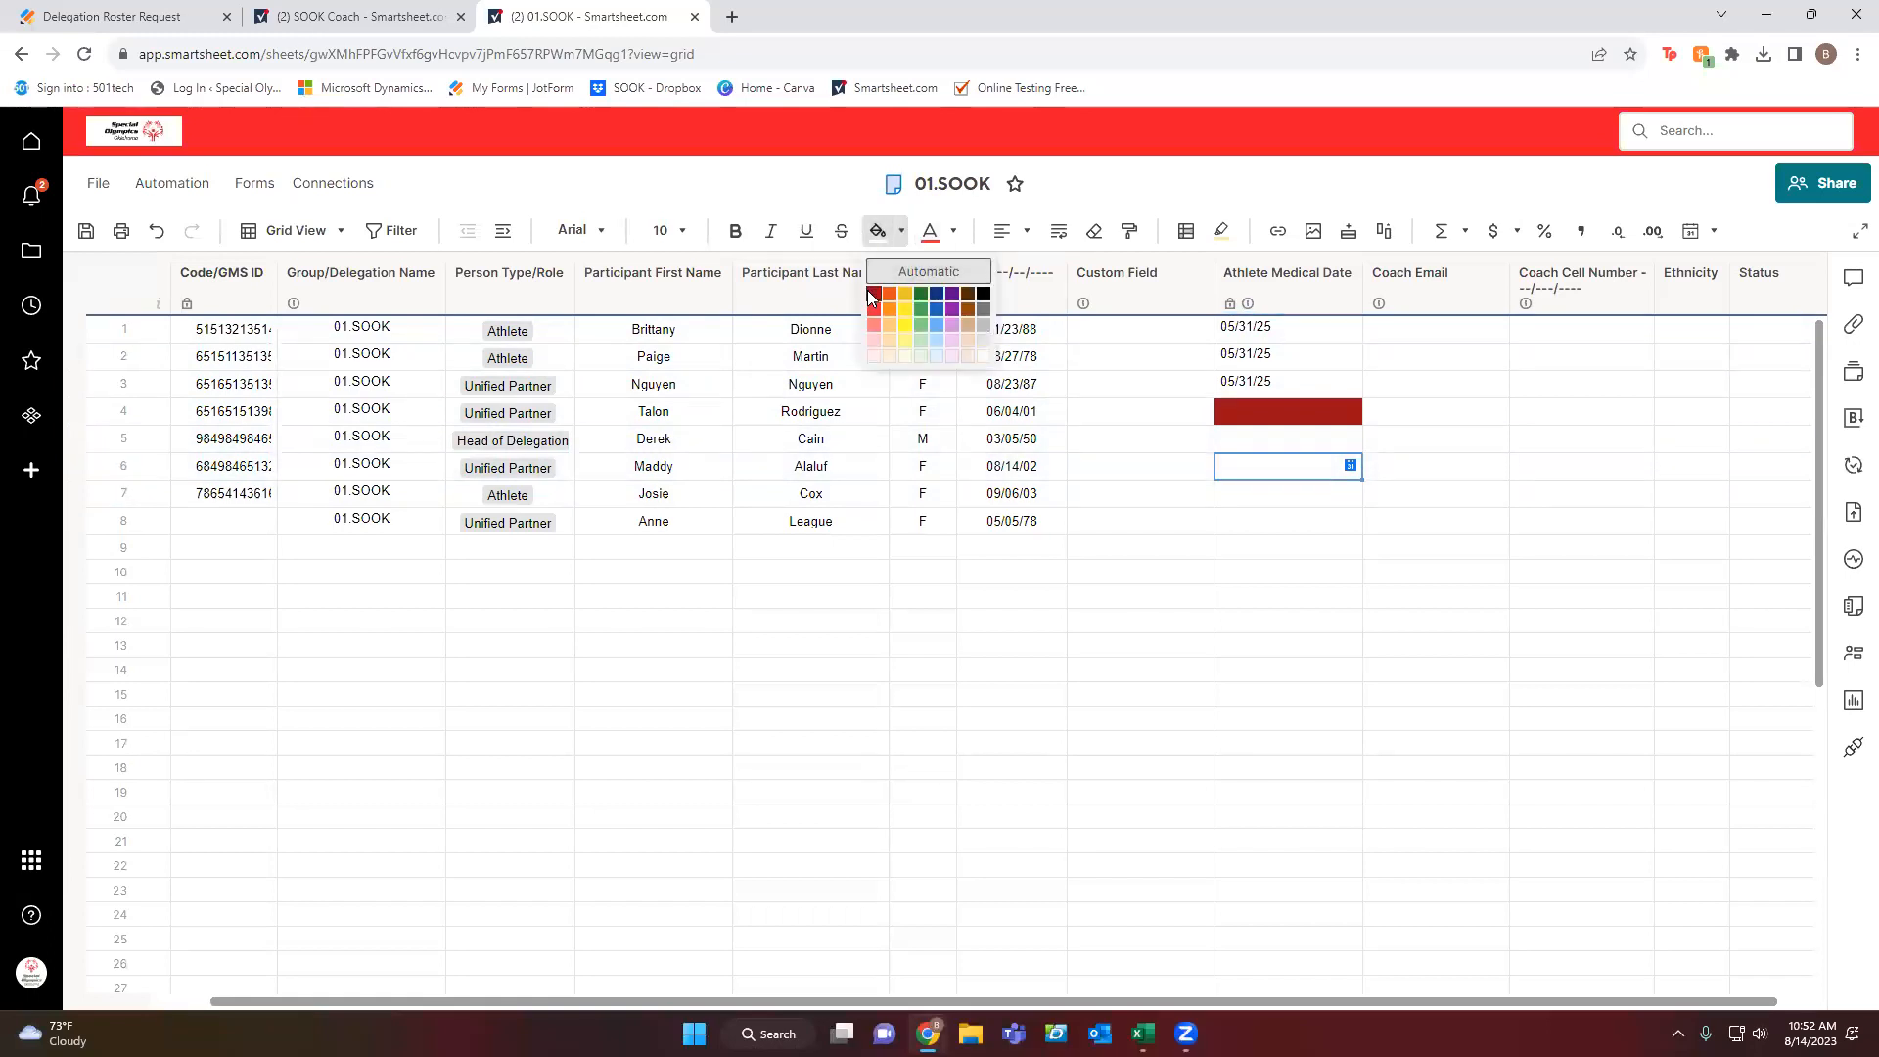
left_click(874, 293)
left_click(1282, 493)
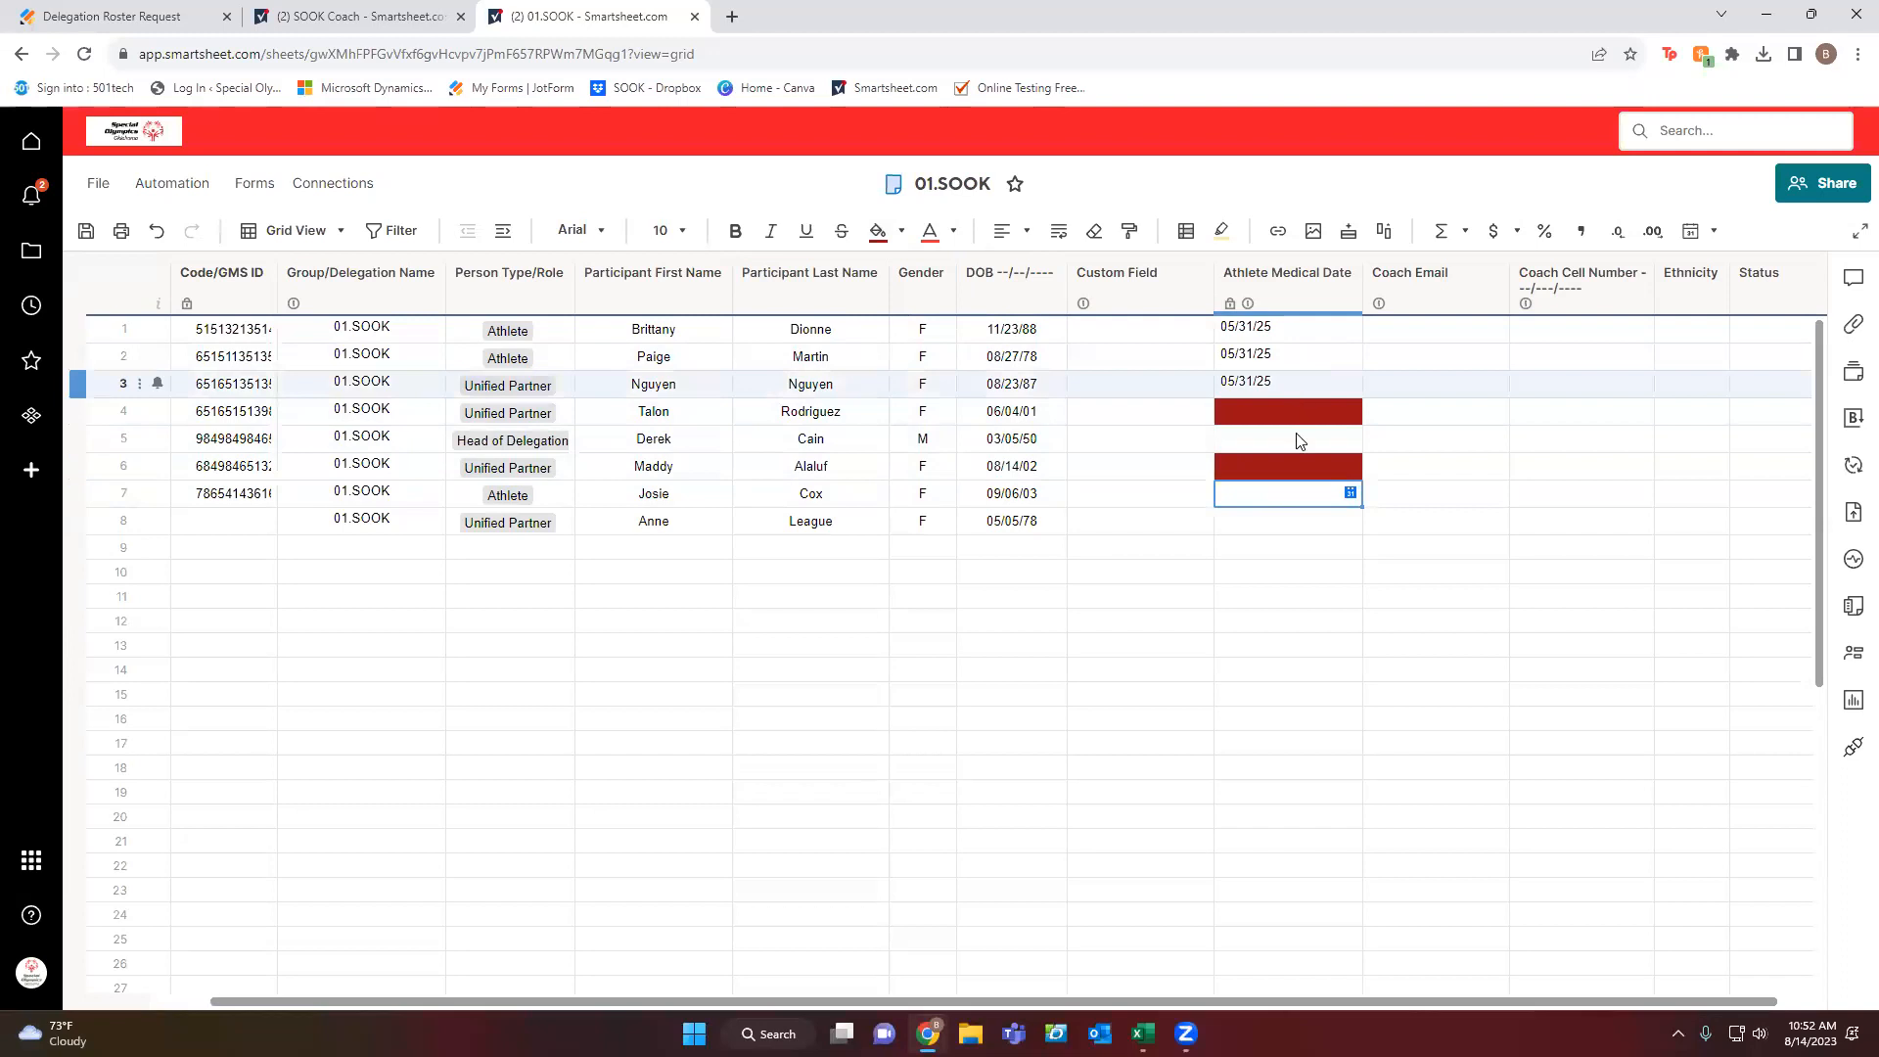
left_click(1434, 438)
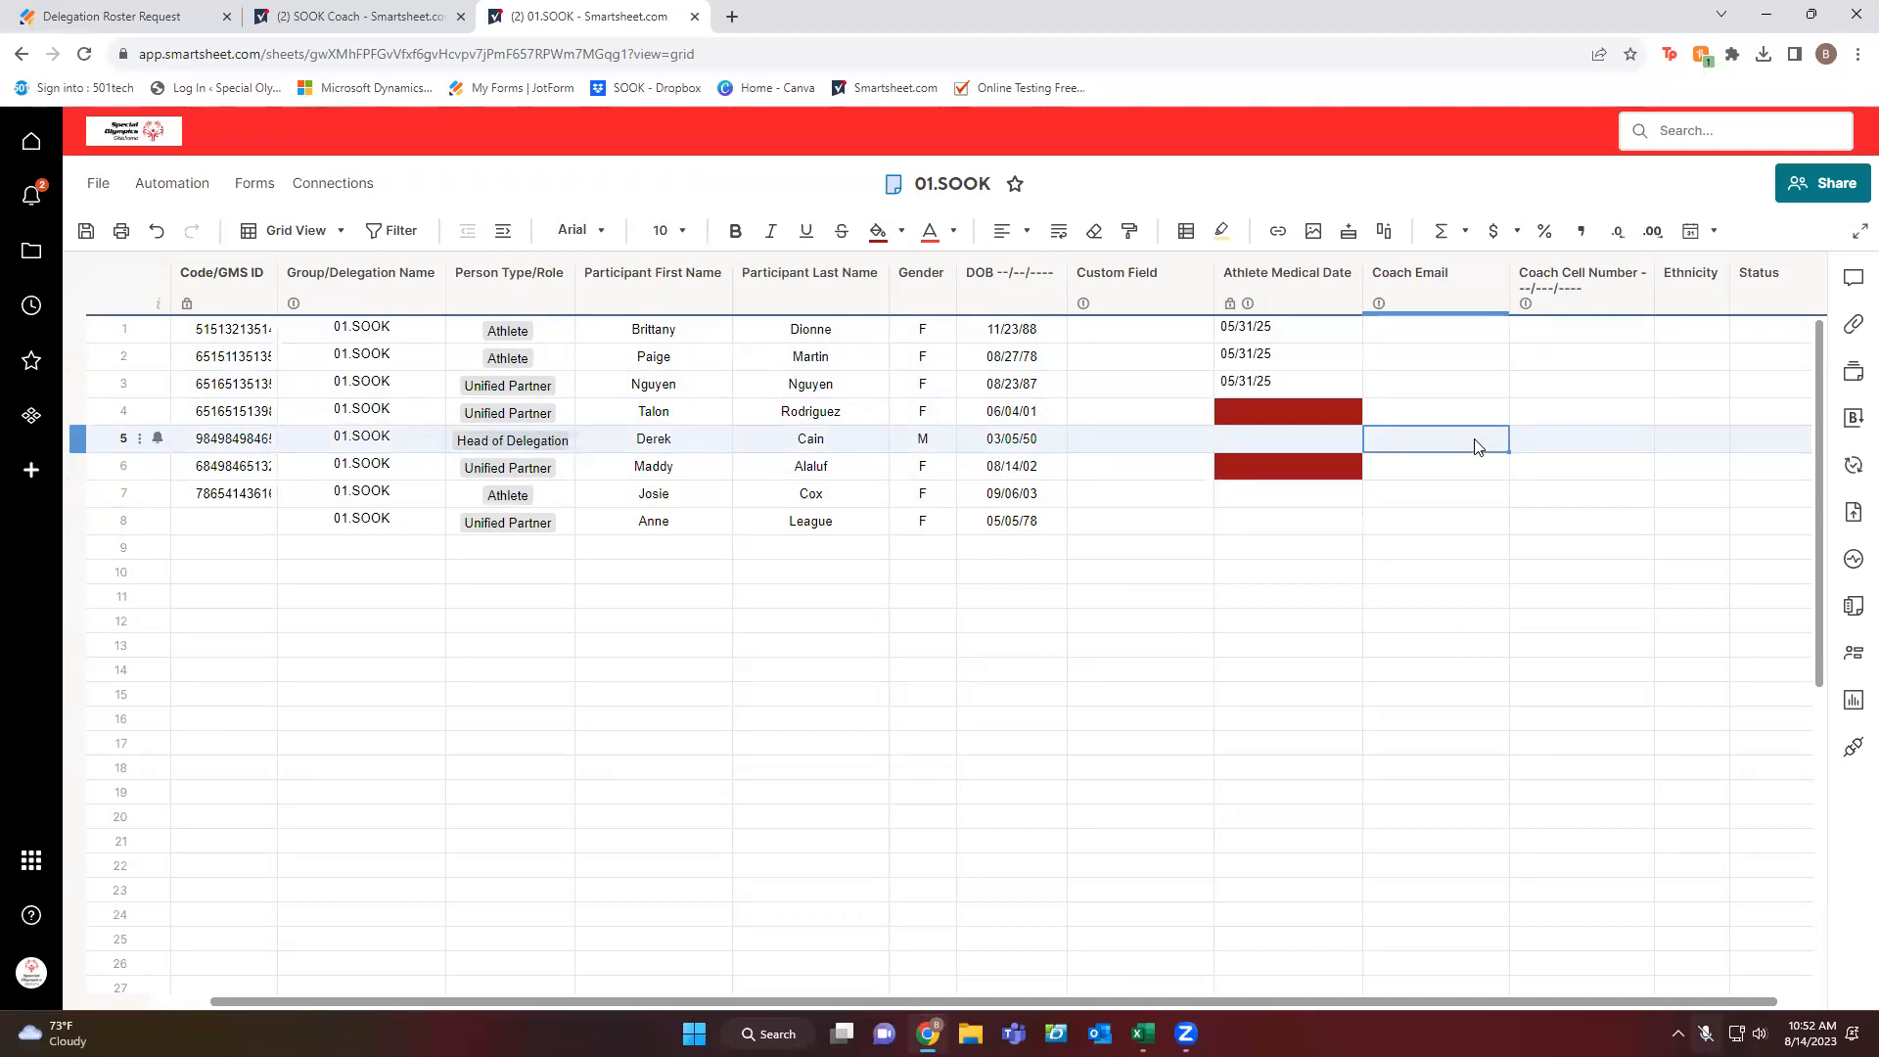
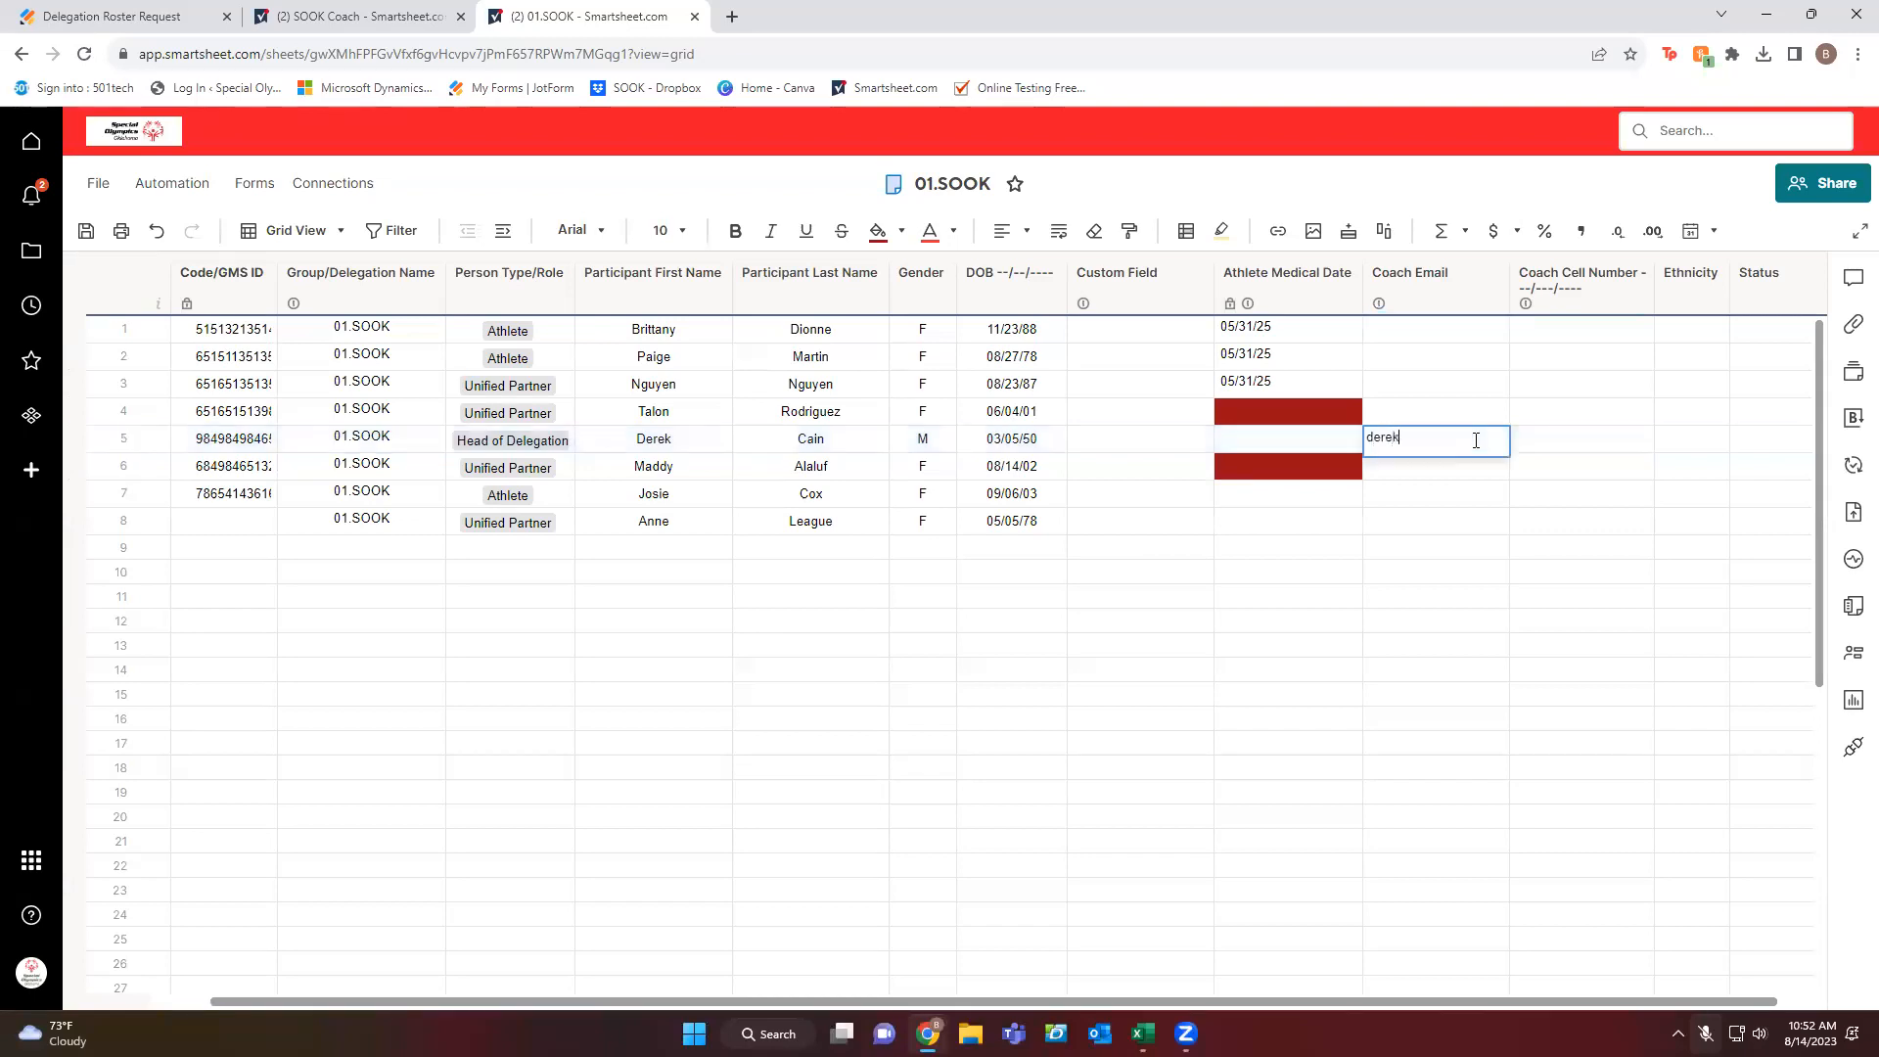
Enter the coach's e-mail address and cell phone number in row 5.
key("Tab")
key("Return")
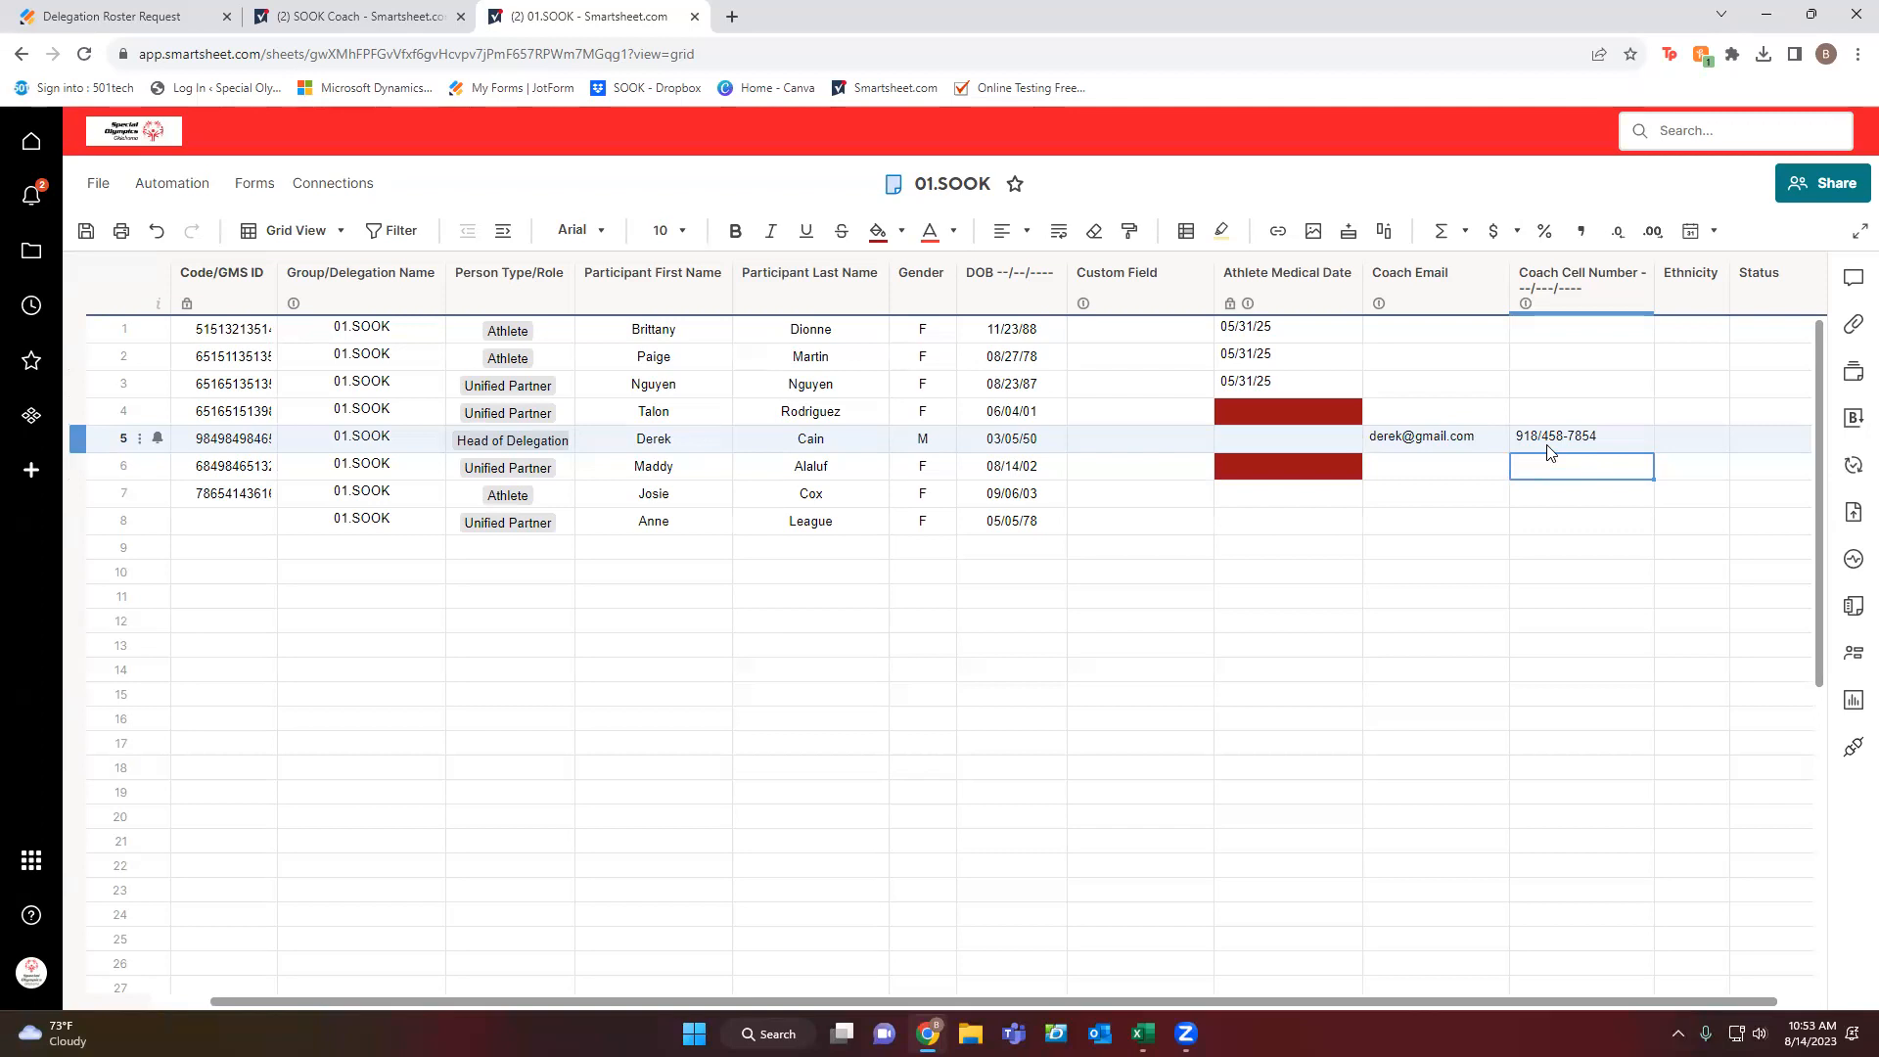
Set Ethnicity to Black or African American for row 1 and American Indian/Alaskan Native for row 2.
left_click(1707, 336)
left_click(1719, 333)
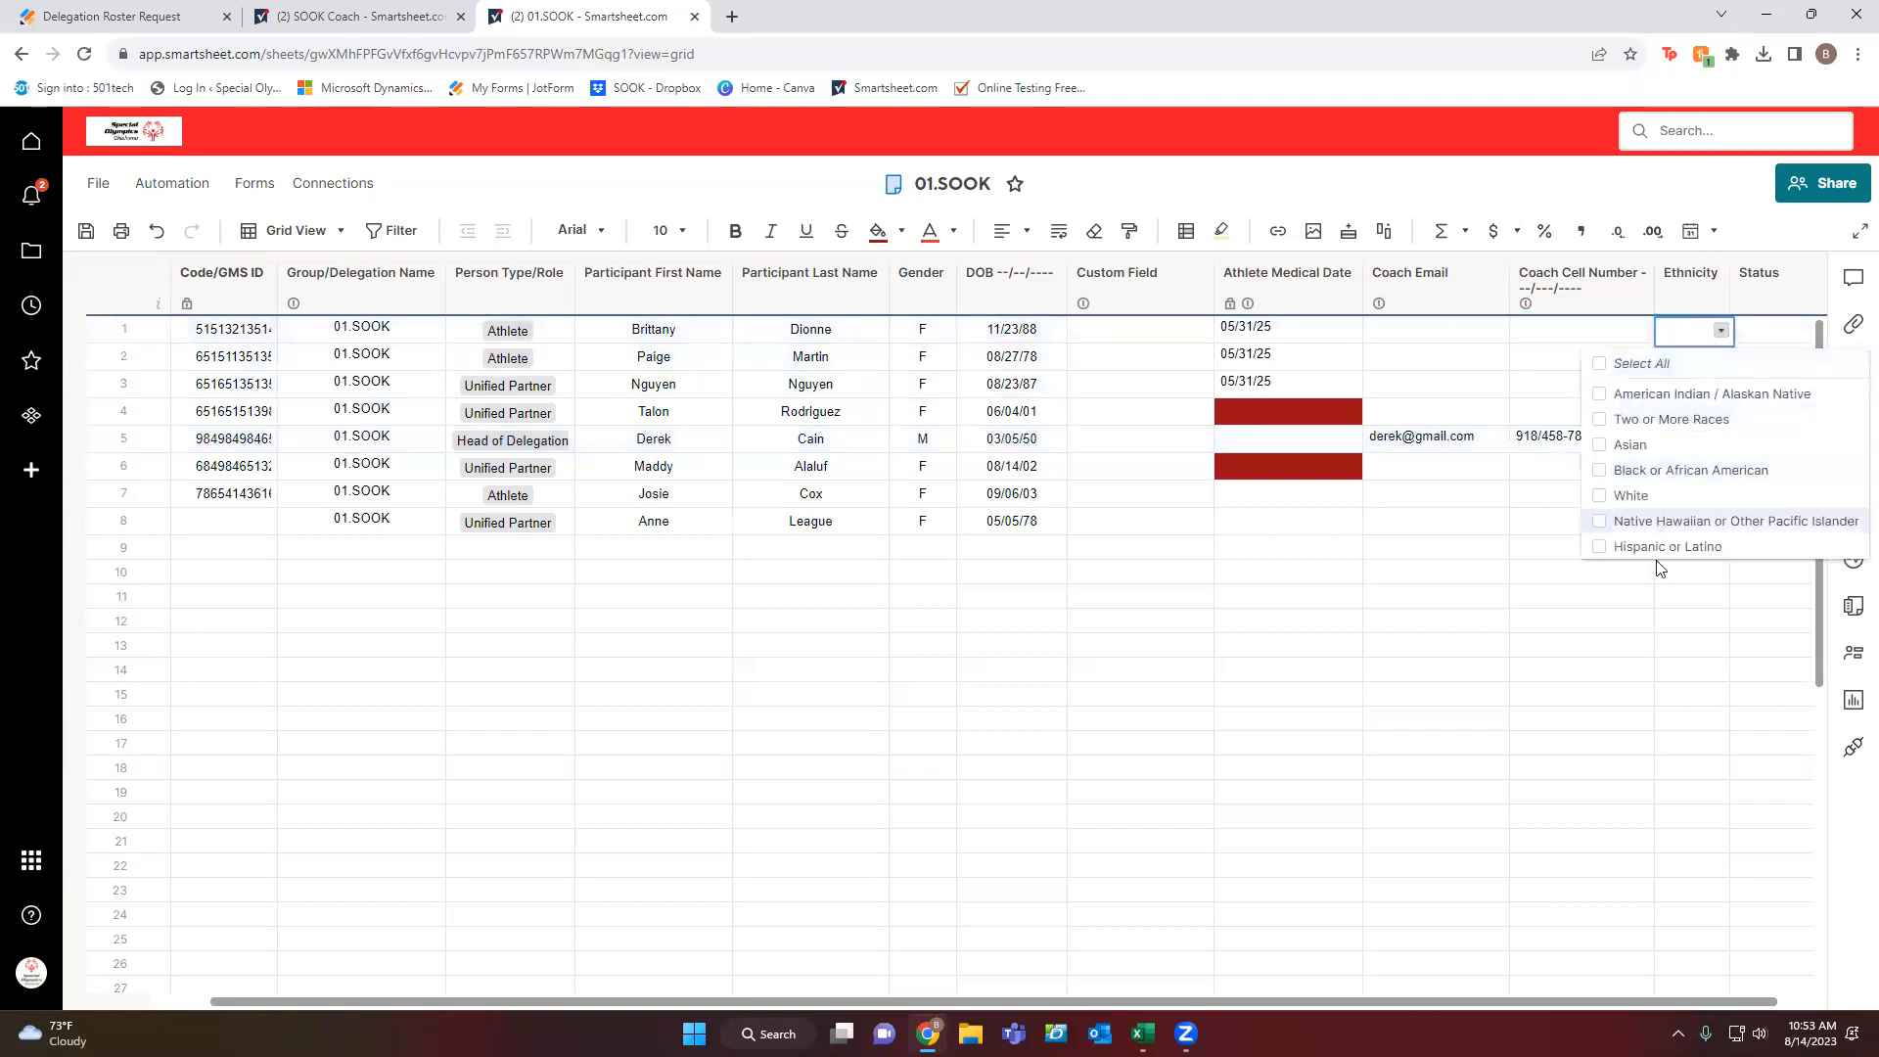
left_click(1663, 475)
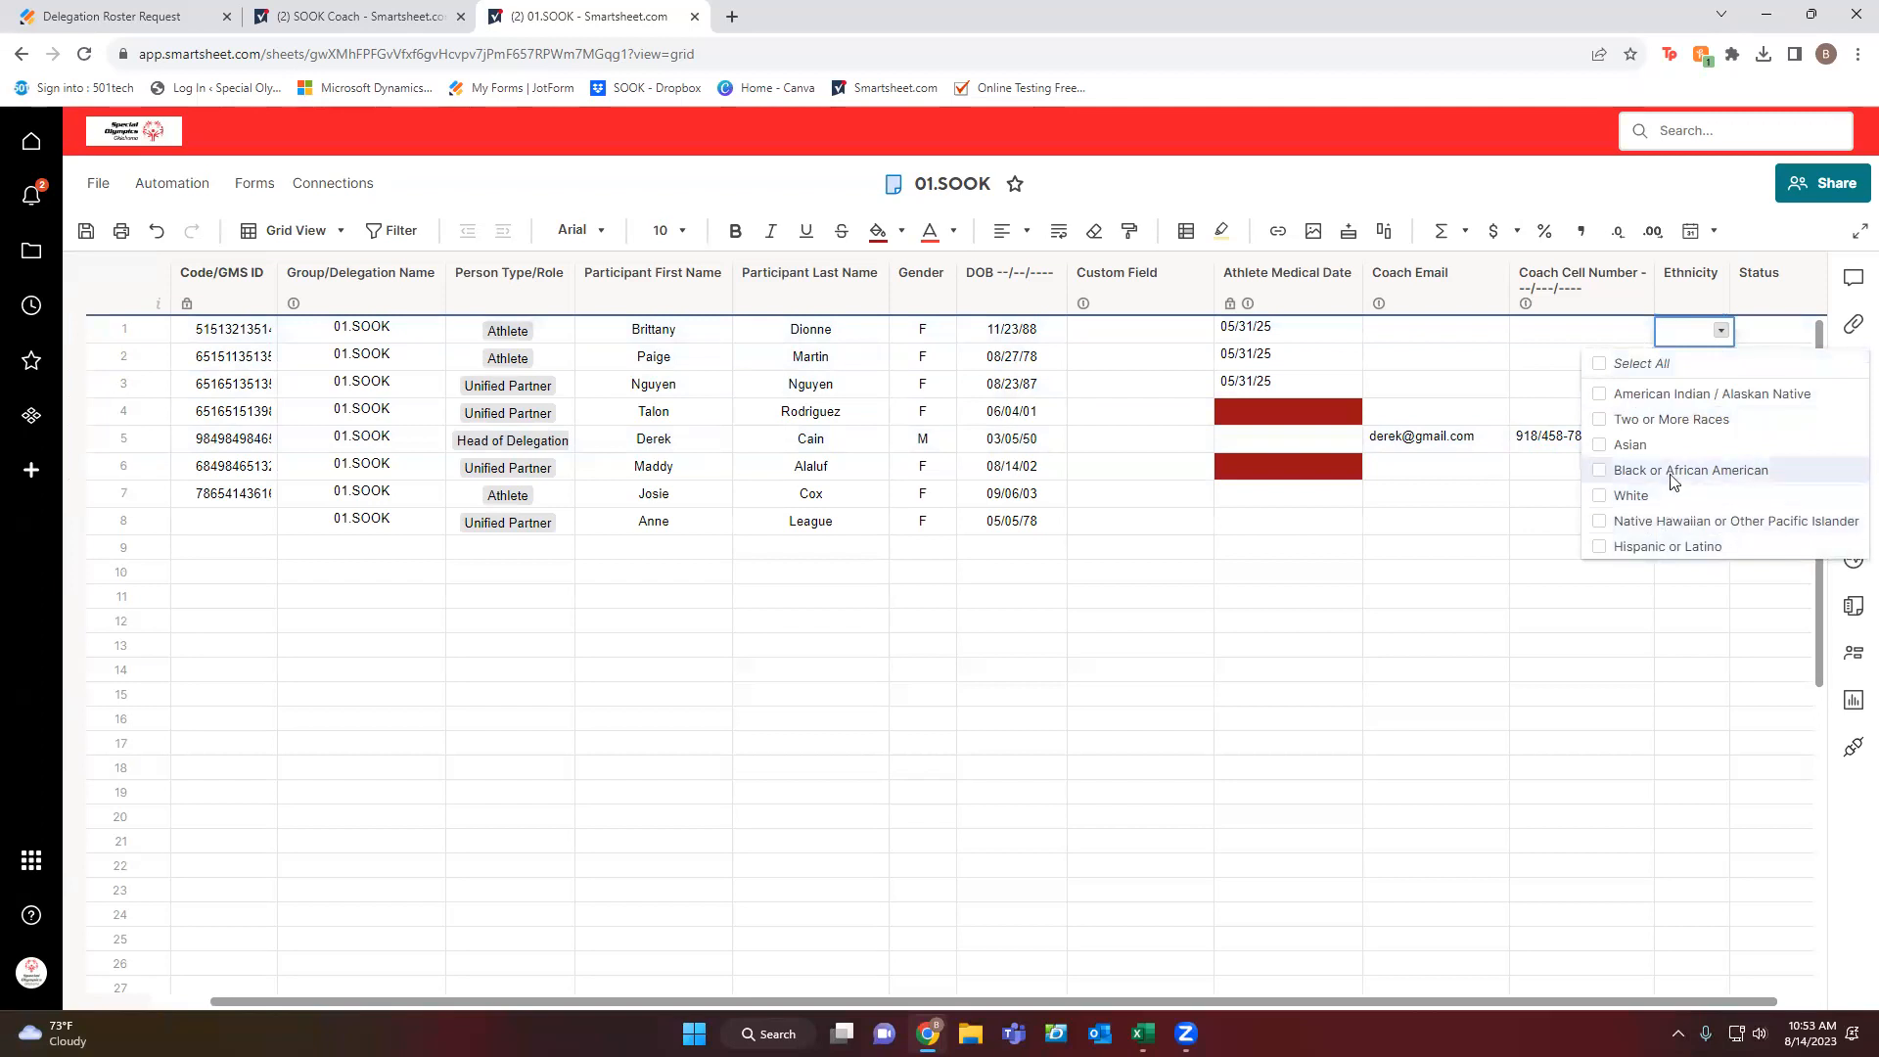
left_click(1663, 518)
left_click(1688, 620)
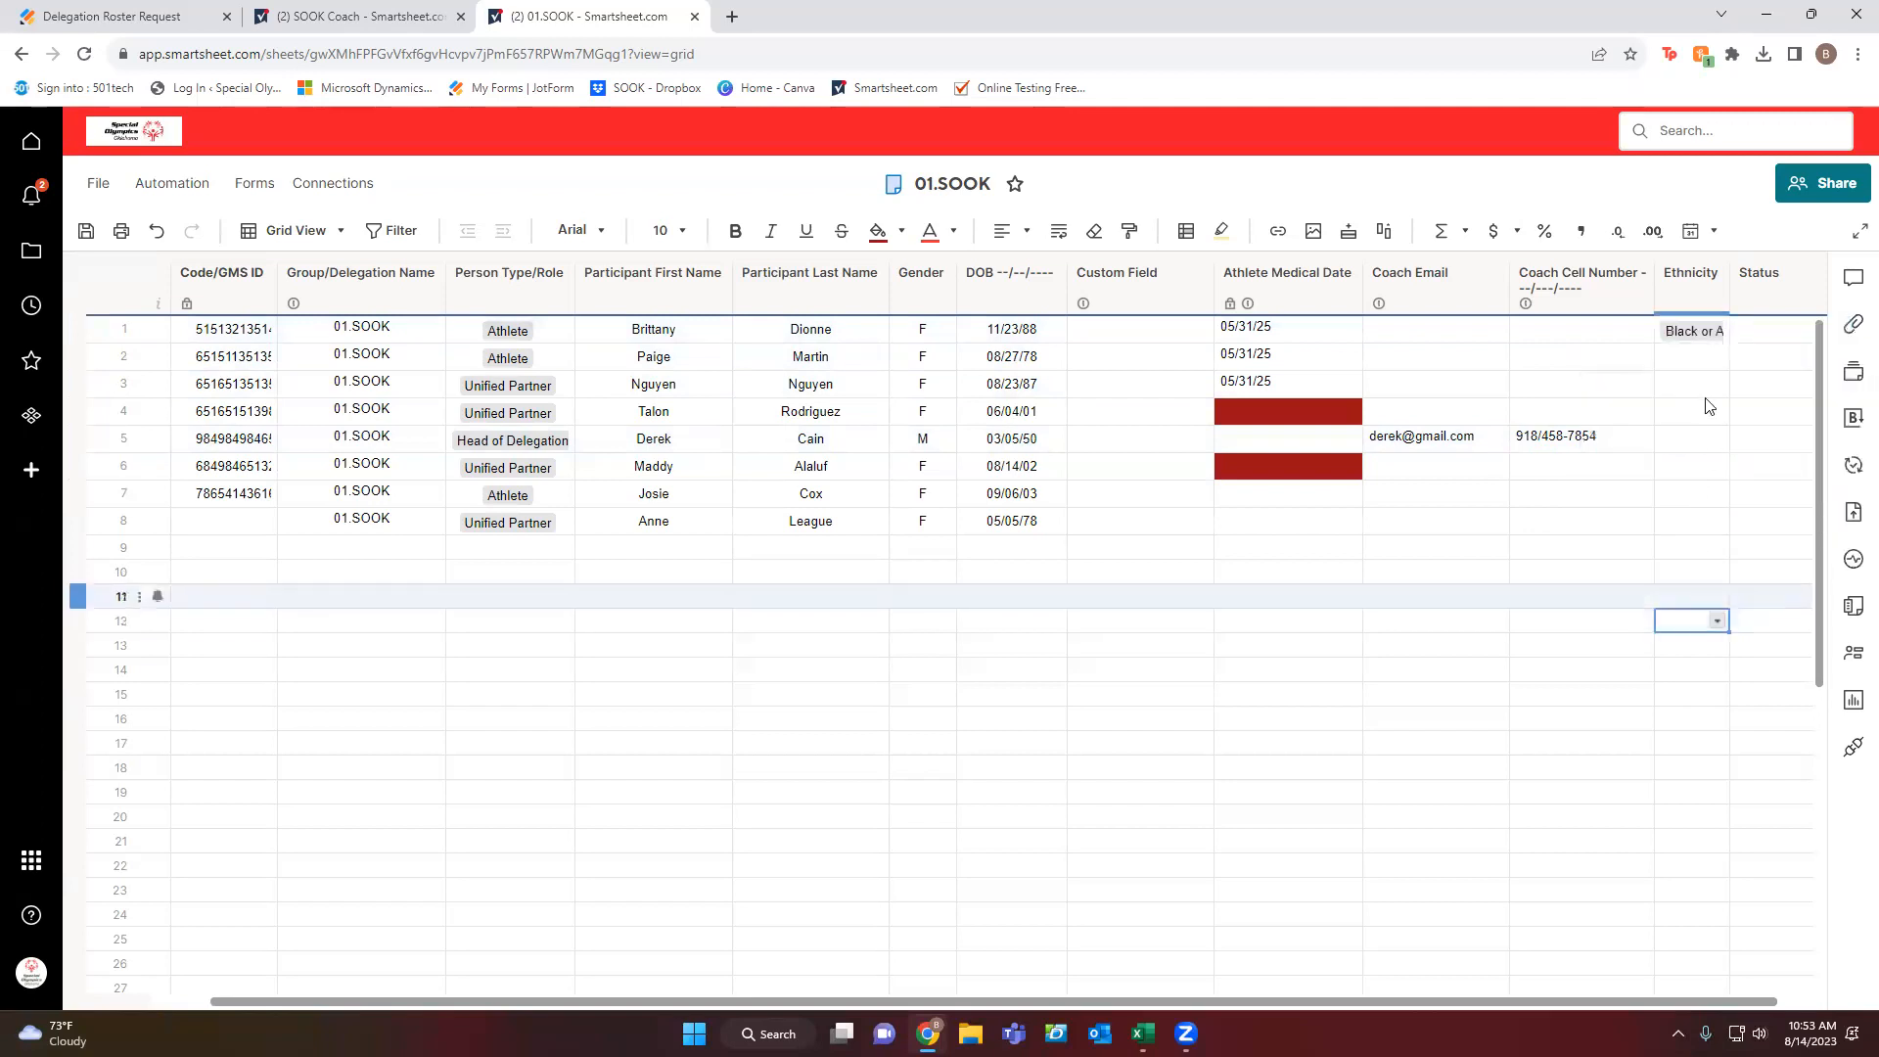
left_click(1703, 368)
left_click(1717, 356)
left_click(1664, 415)
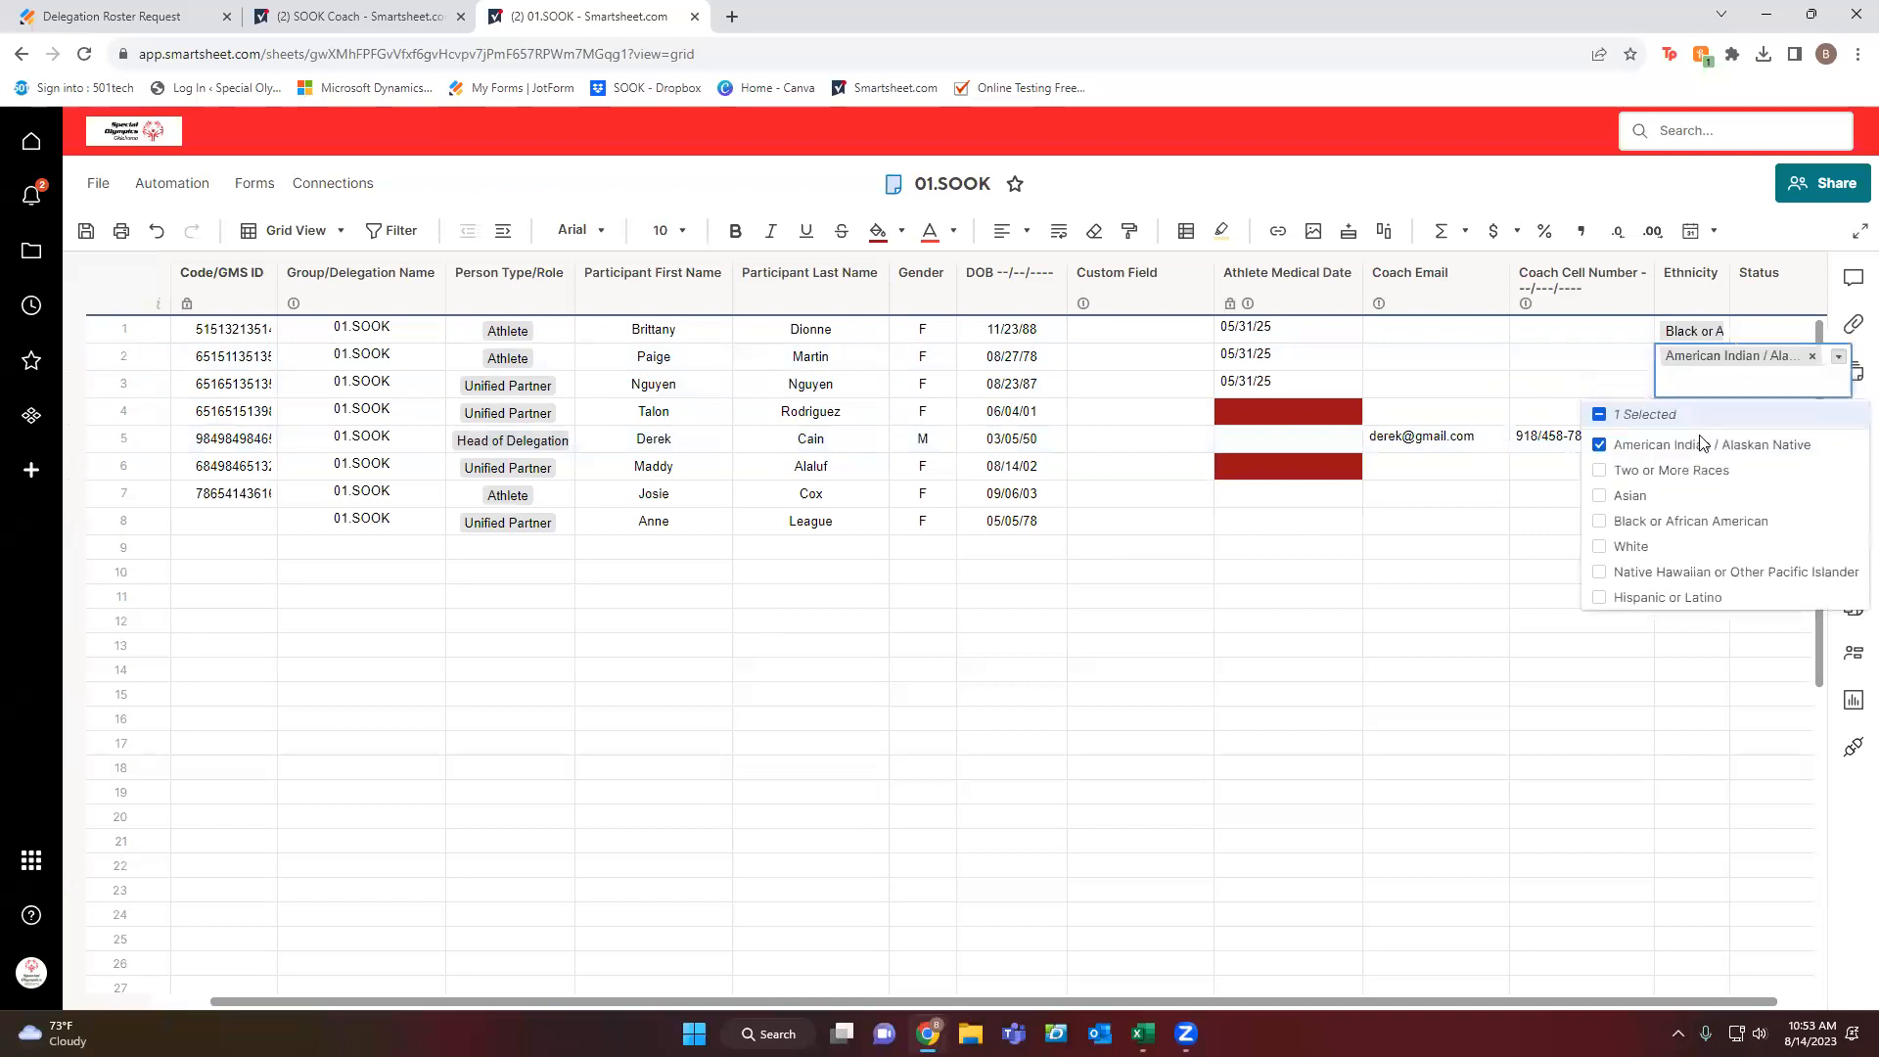
left_click(1655, 679)
Set row 3's Ethnicity to White and row 4's to both Asian and White.
left_click(1712, 385)
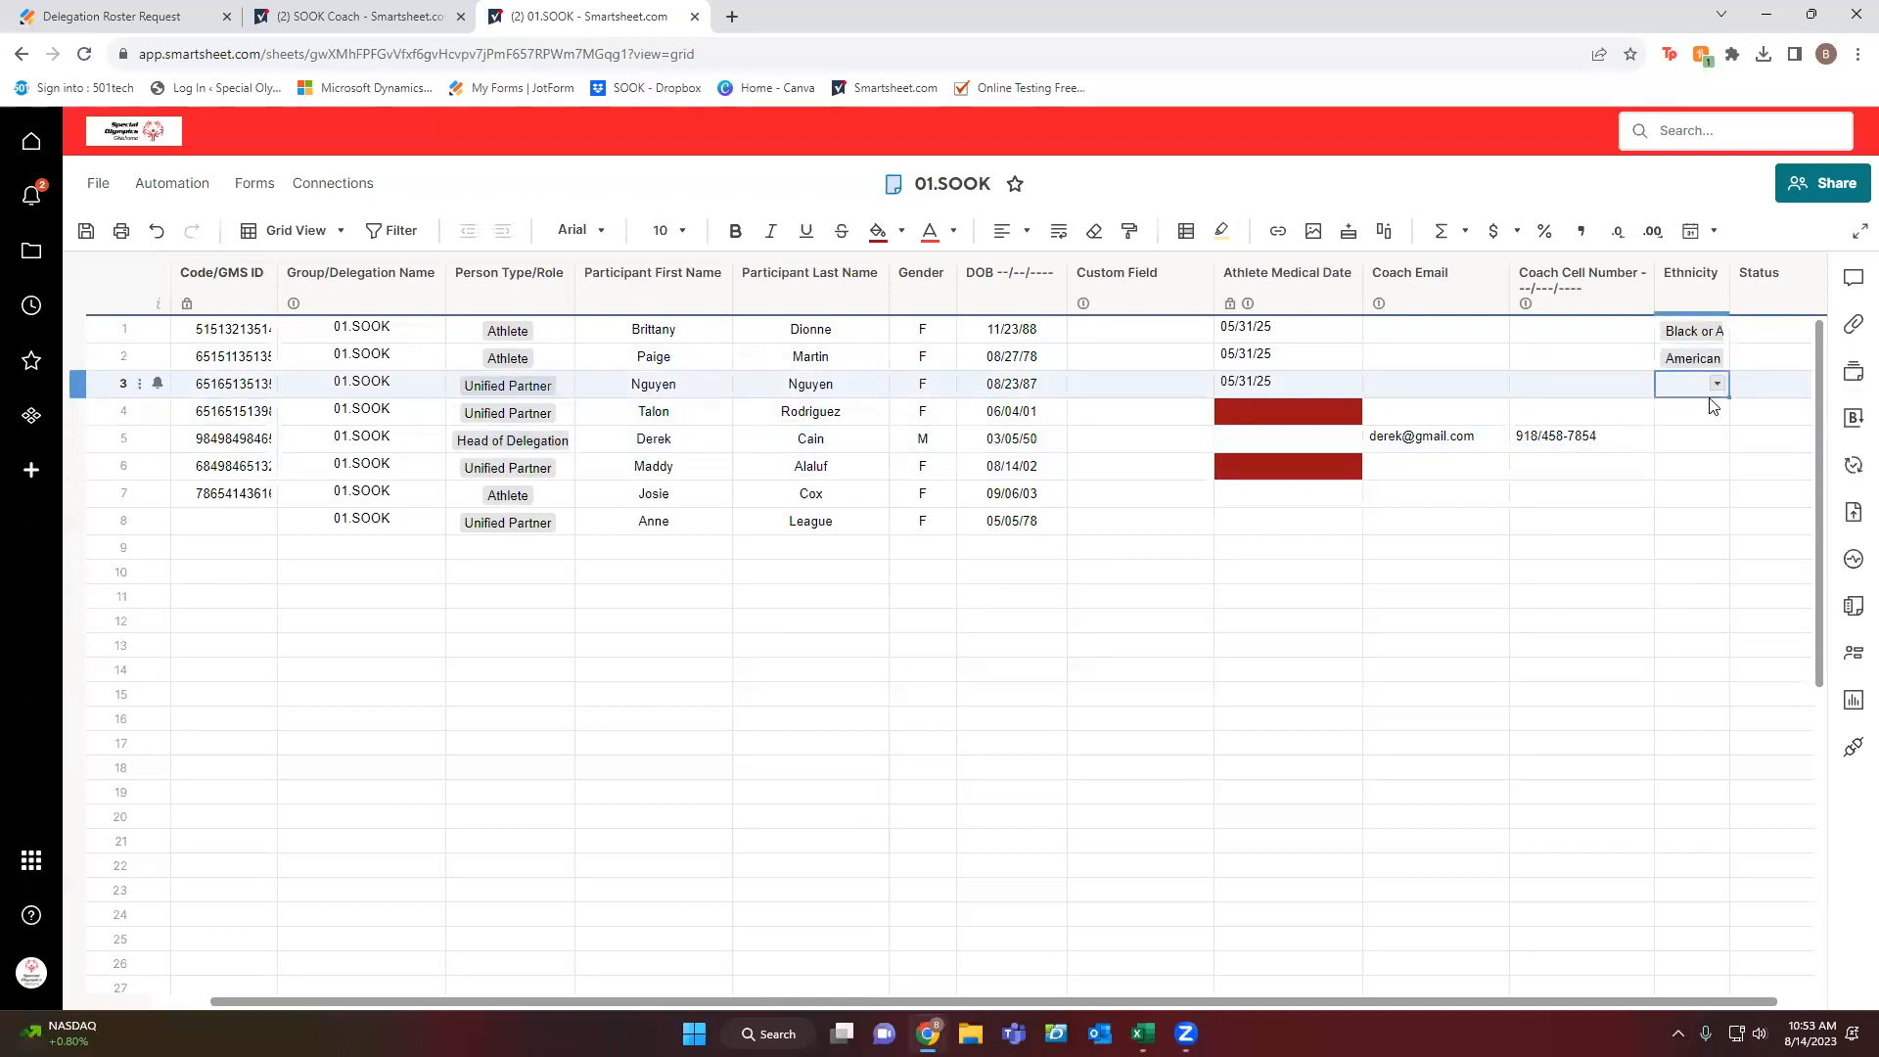
left_click(1719, 386)
left_click(1636, 548)
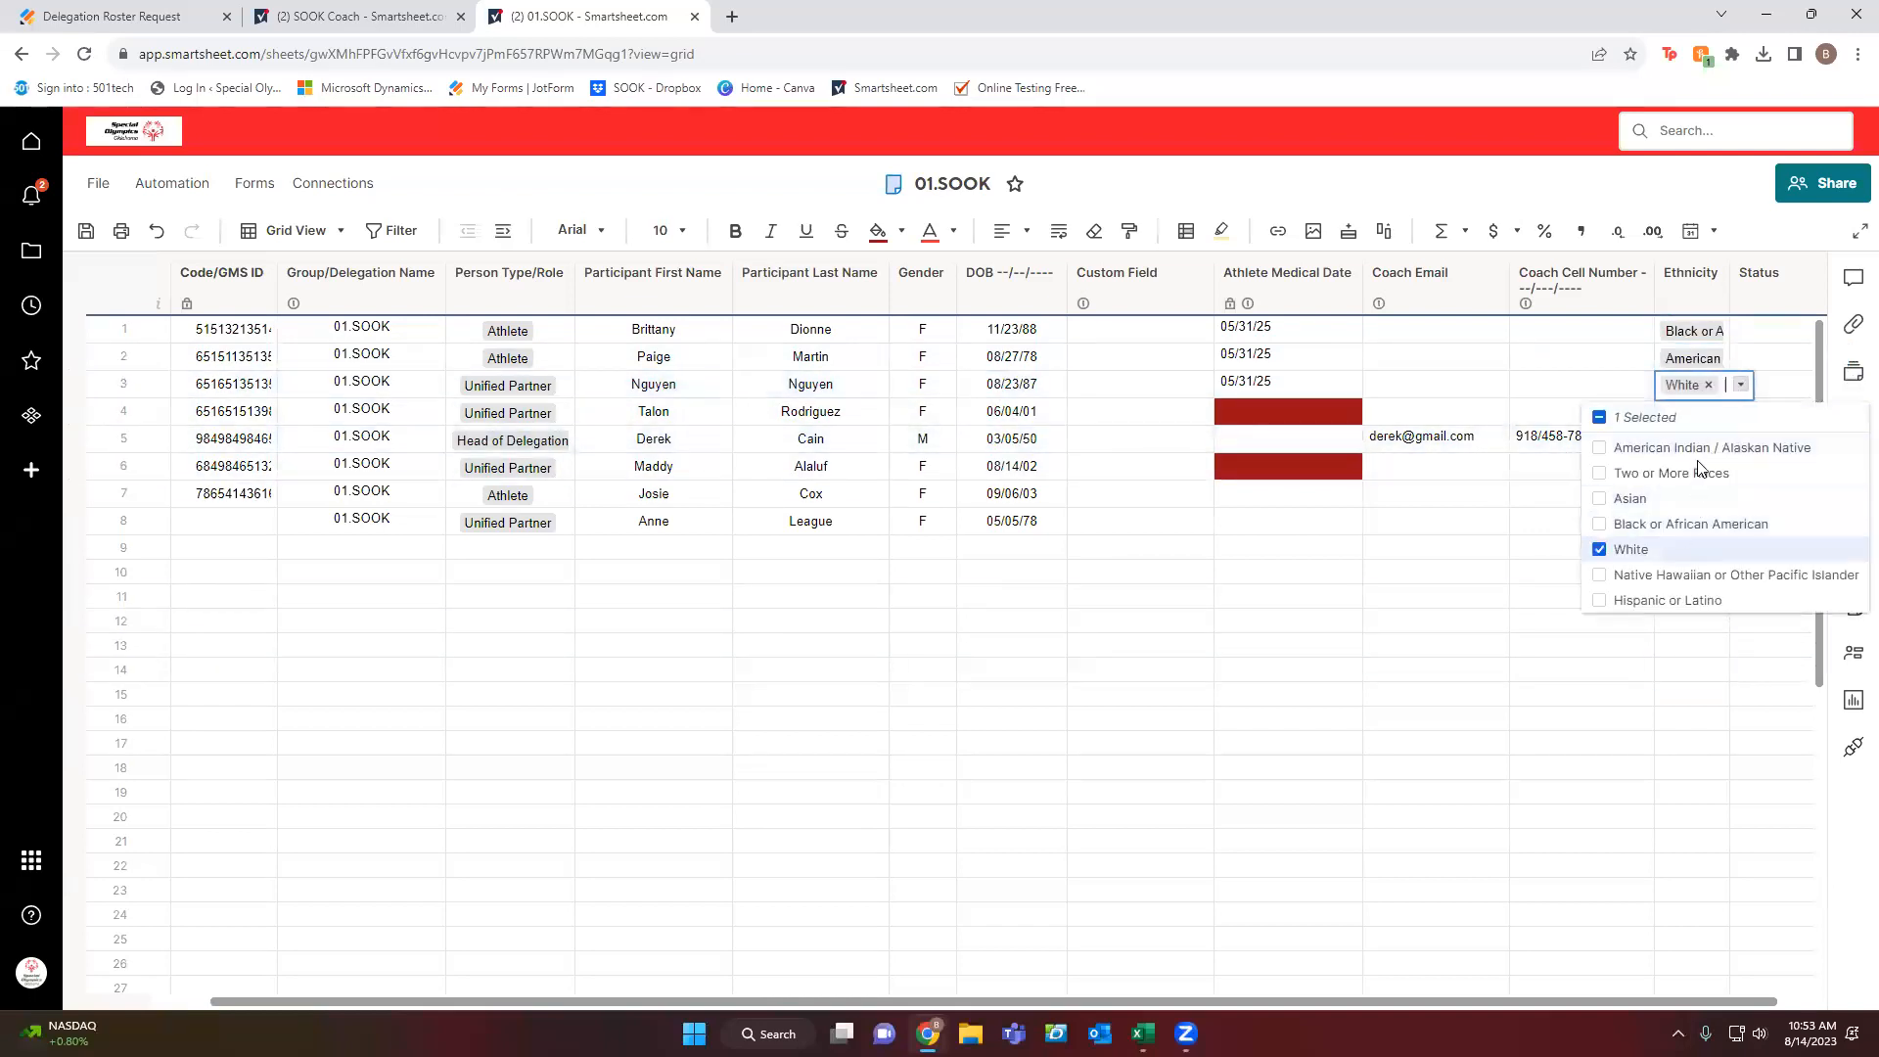
left_click(1625, 412)
left_click(1717, 412)
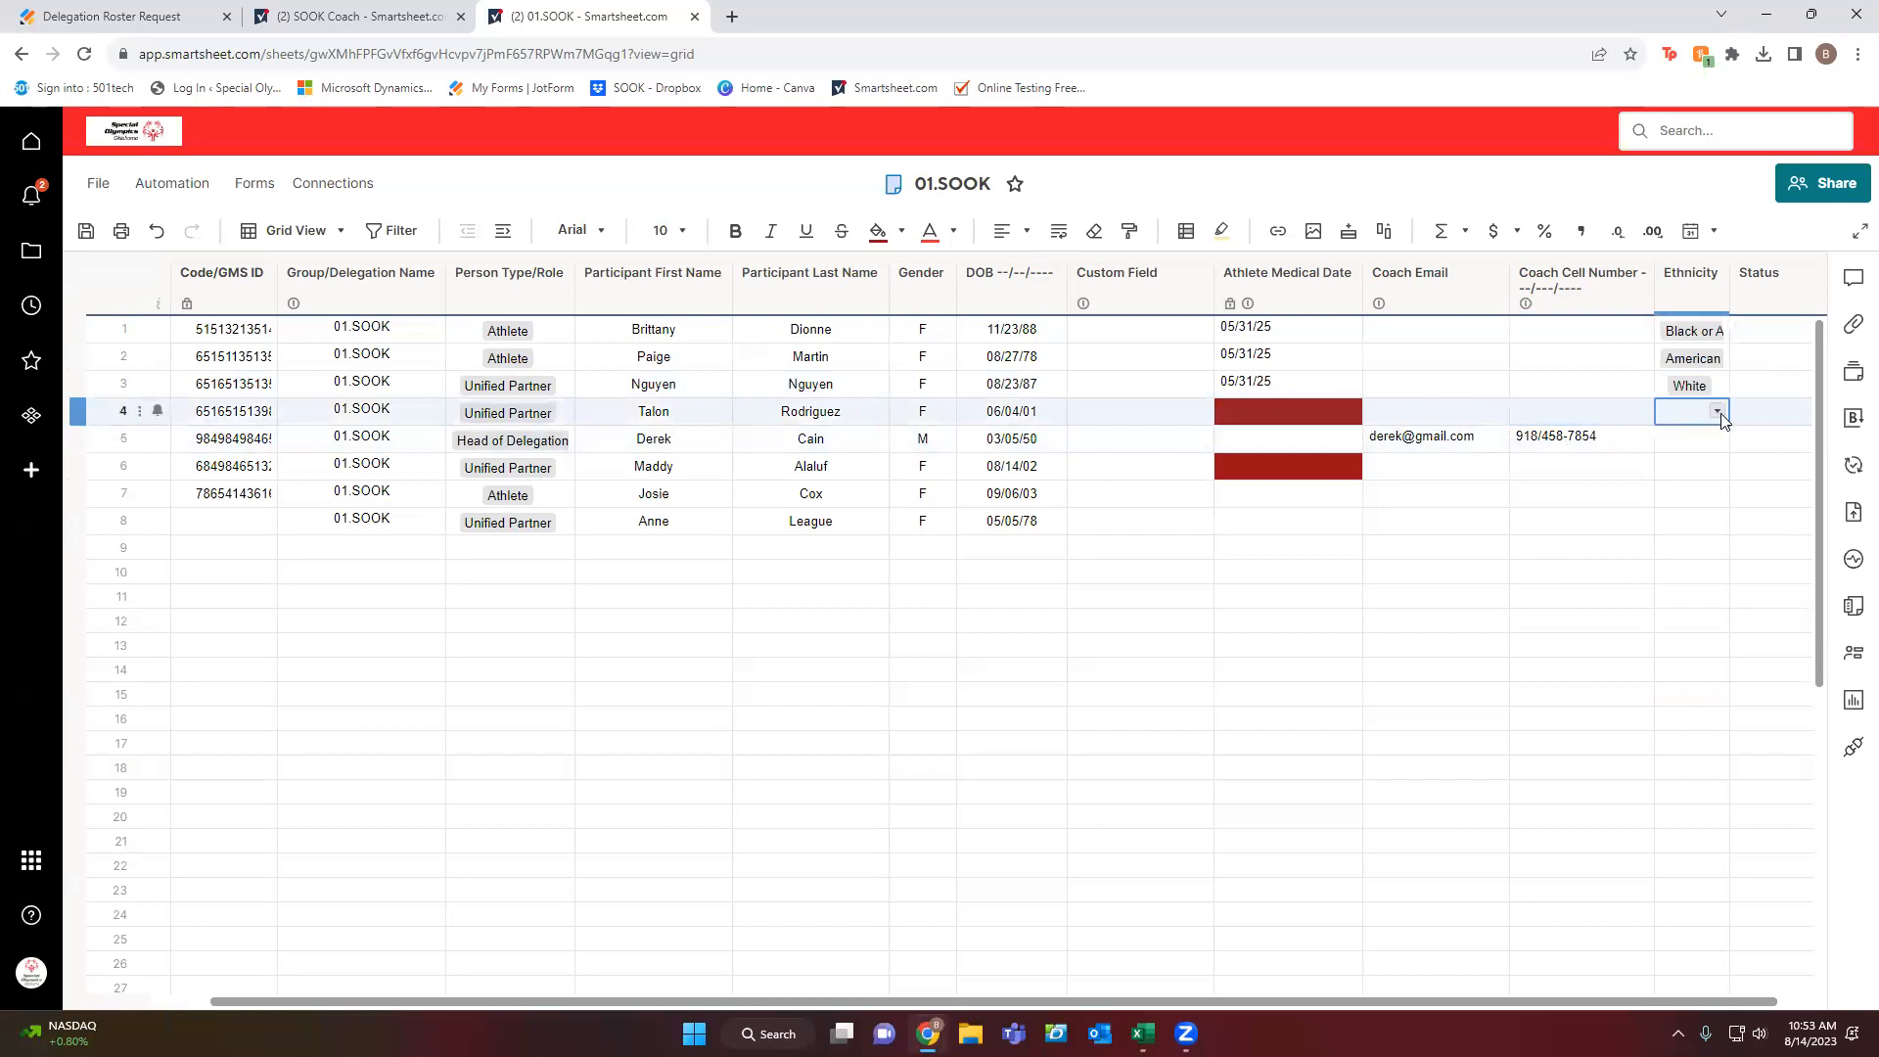
left_click(1719, 412)
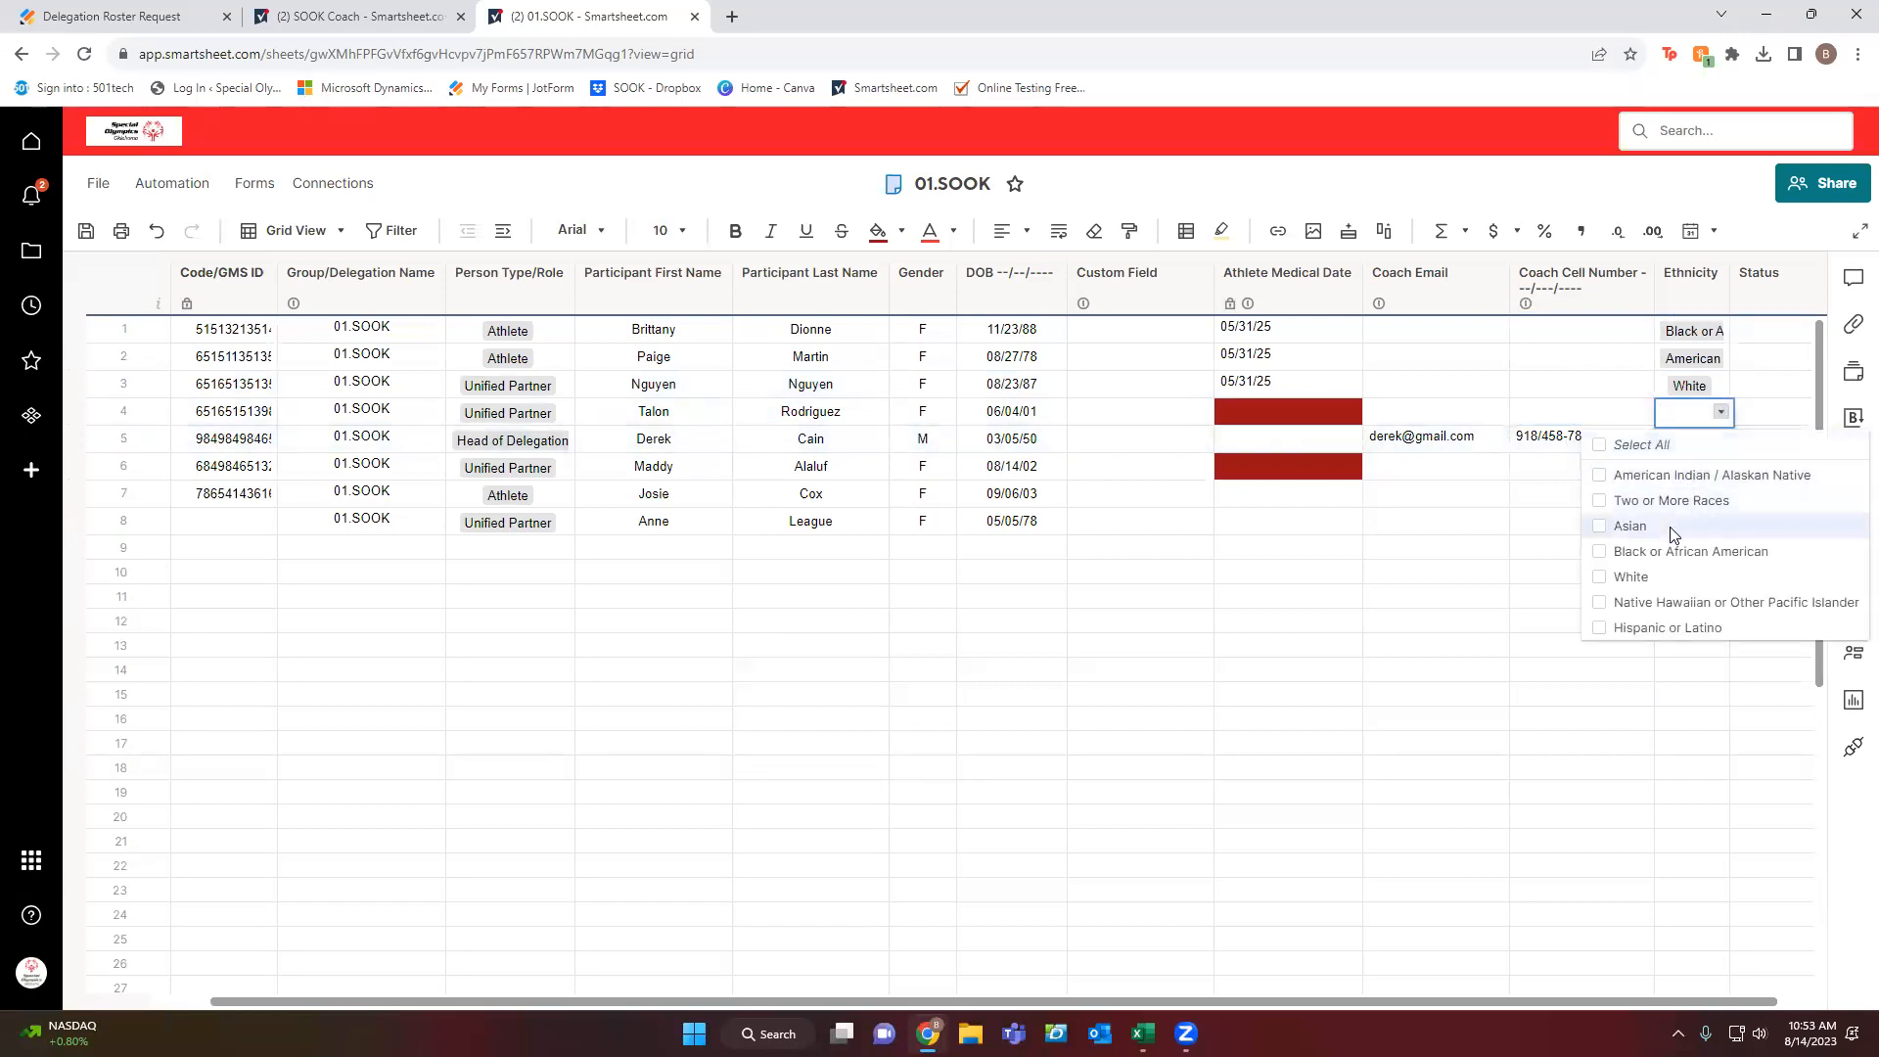
left_click(1670, 527)
left_click(1644, 585)
left_click(1448, 597)
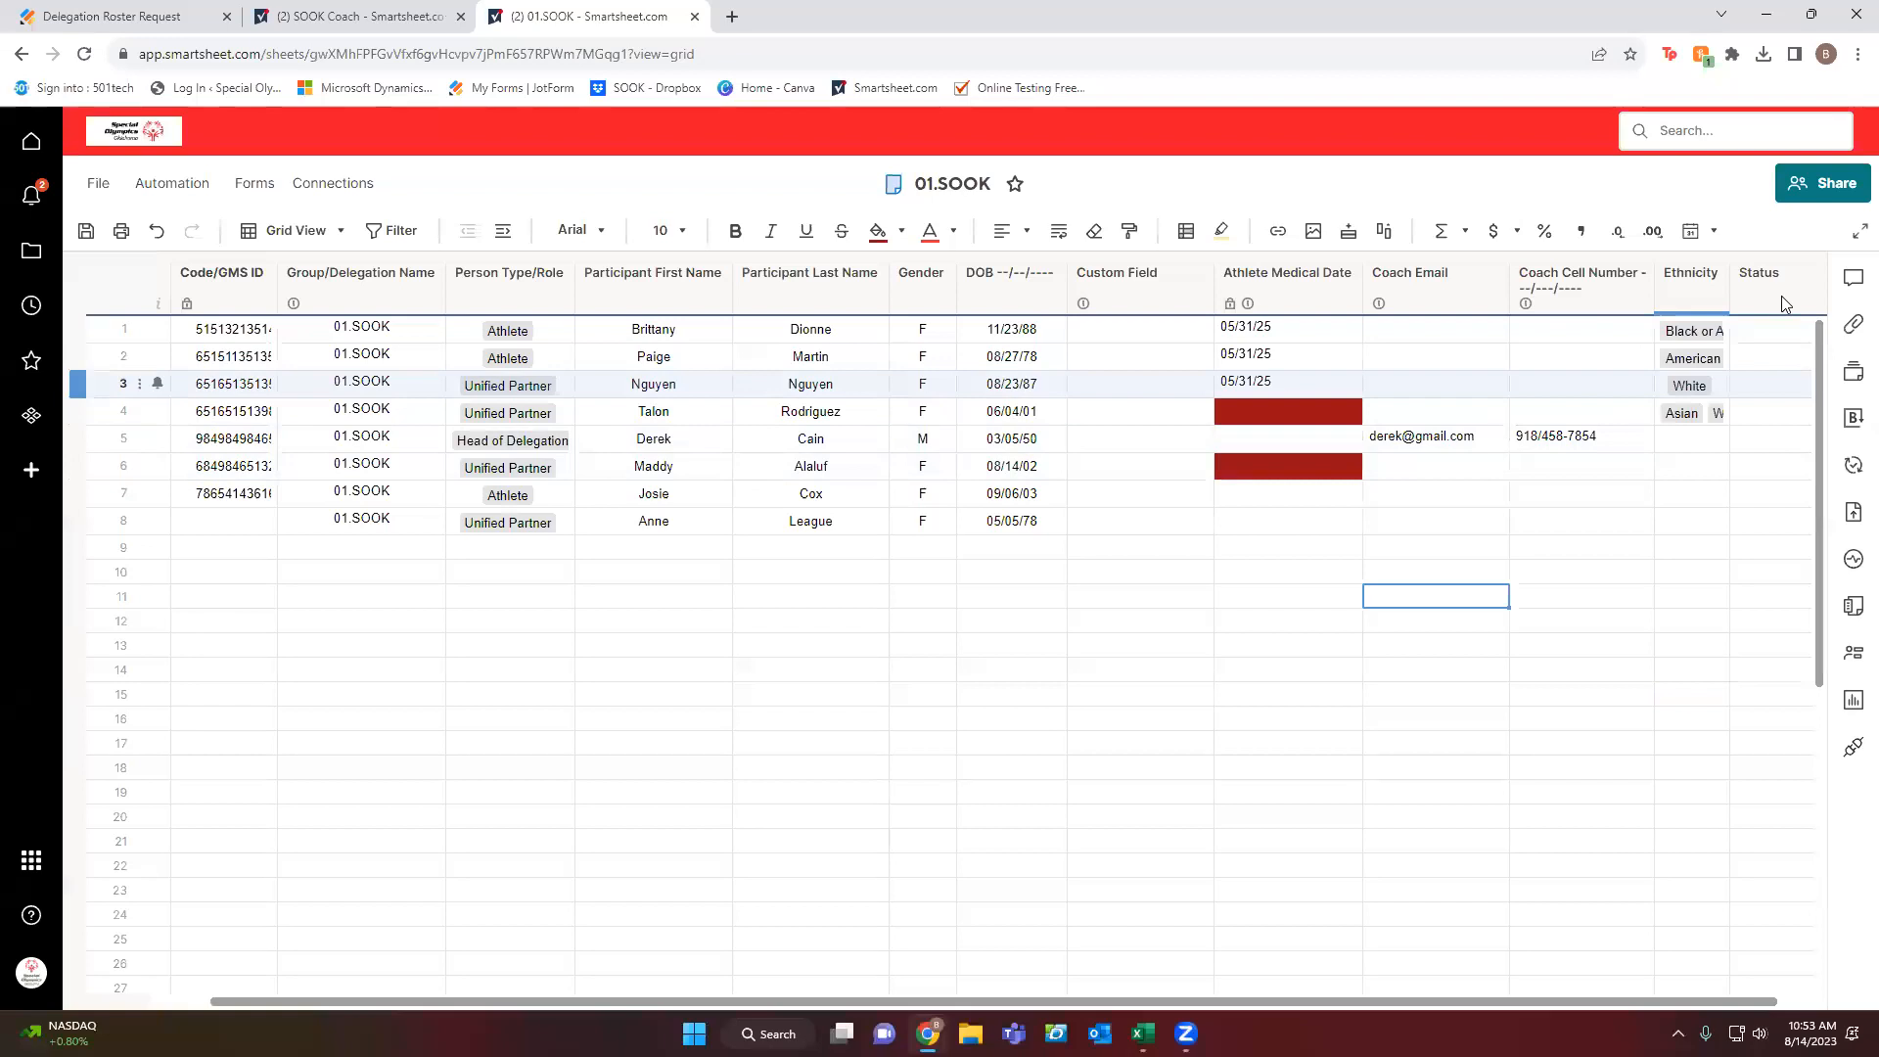
left_click(1796, 335)
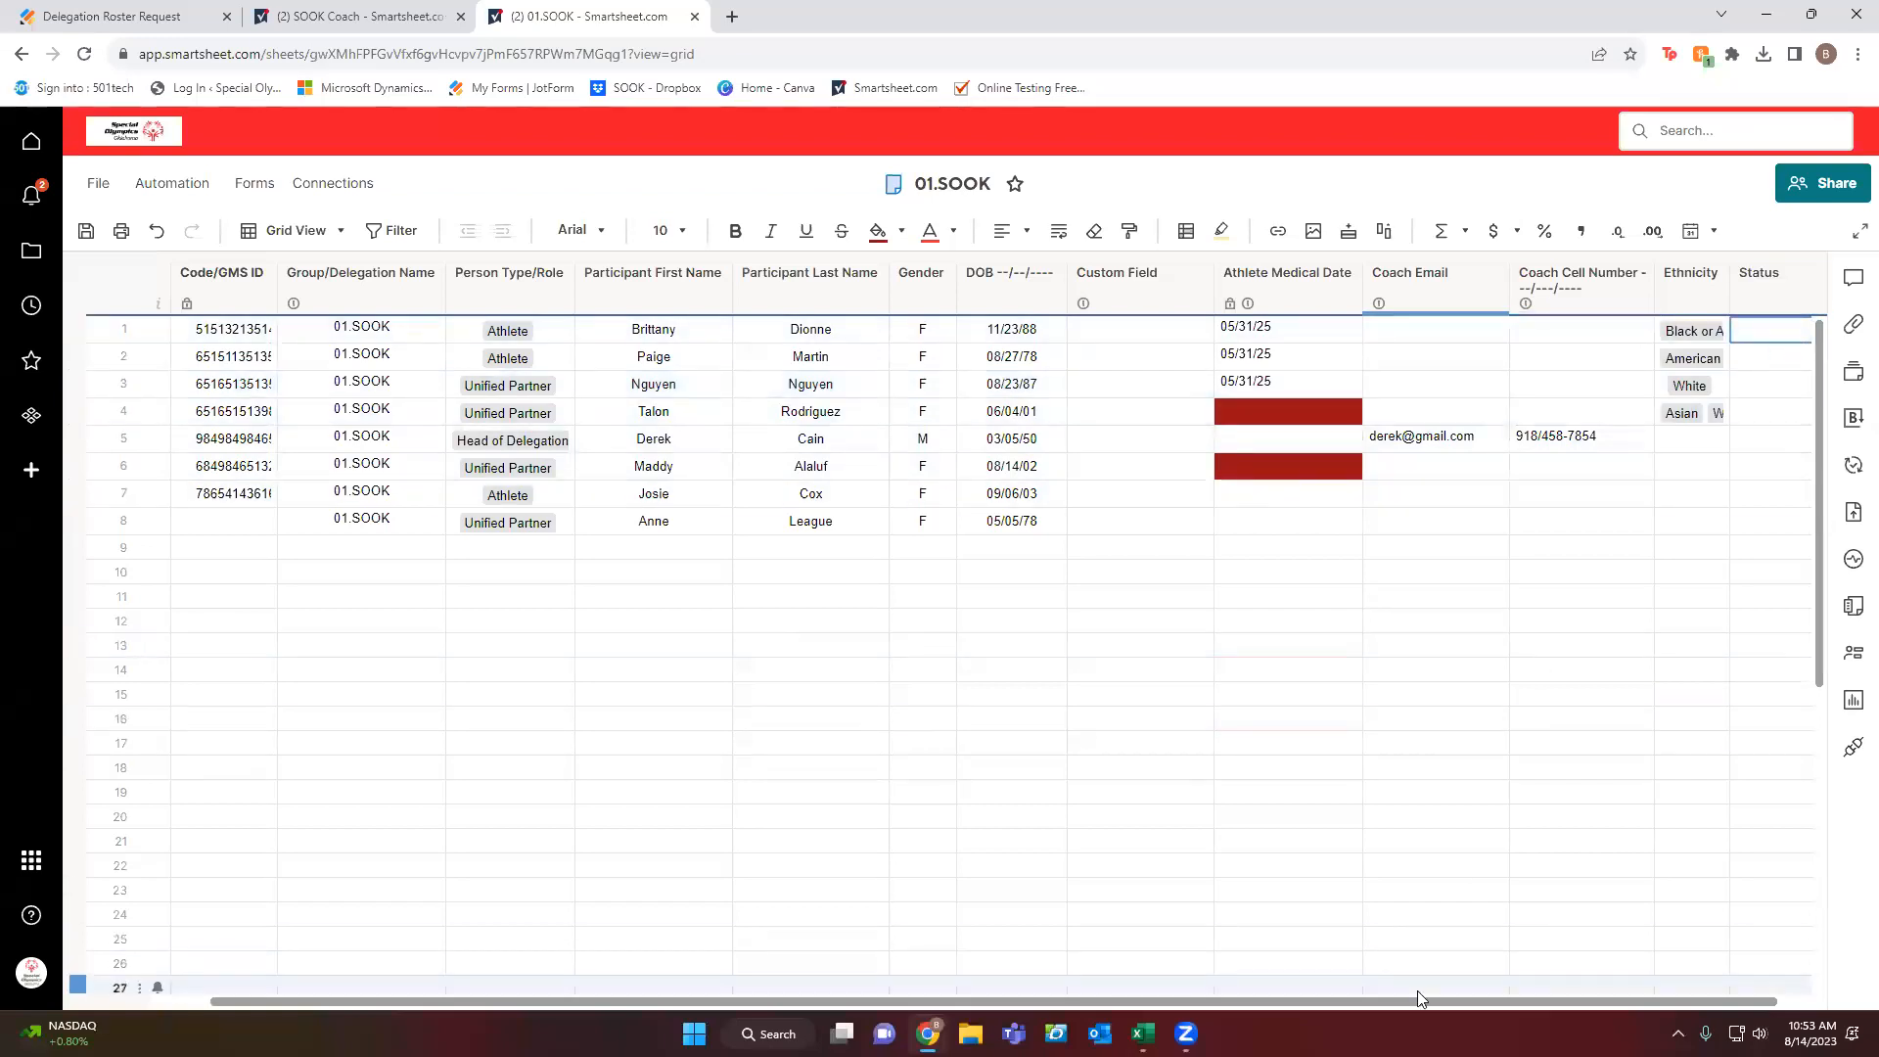
Set Status to Active for rows 1–3 and fill it down through row 7.
scroll(1509, 986, "right", 1)
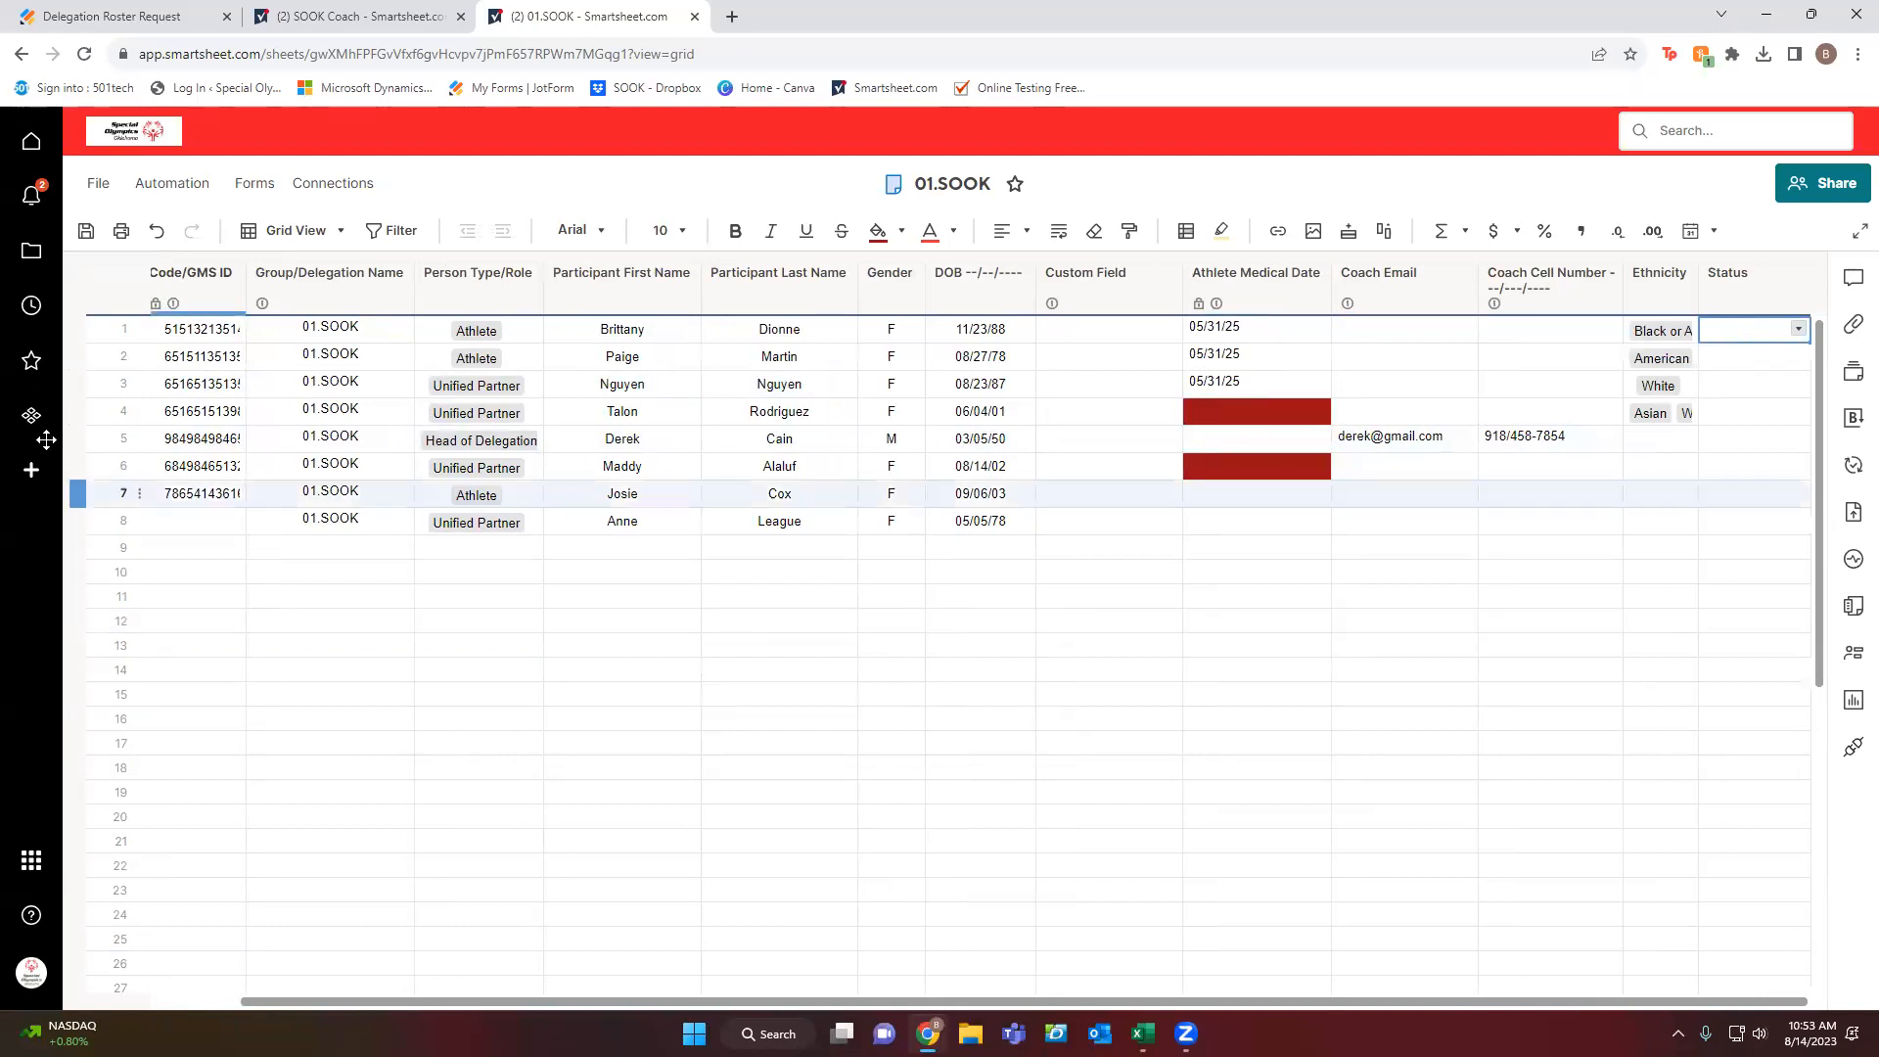
left_click(1798, 328)
left_click(1764, 358)
left_click(1799, 360)
left_click(1798, 358)
left_click(1797, 384)
left_click(1798, 388)
left_click(1799, 388)
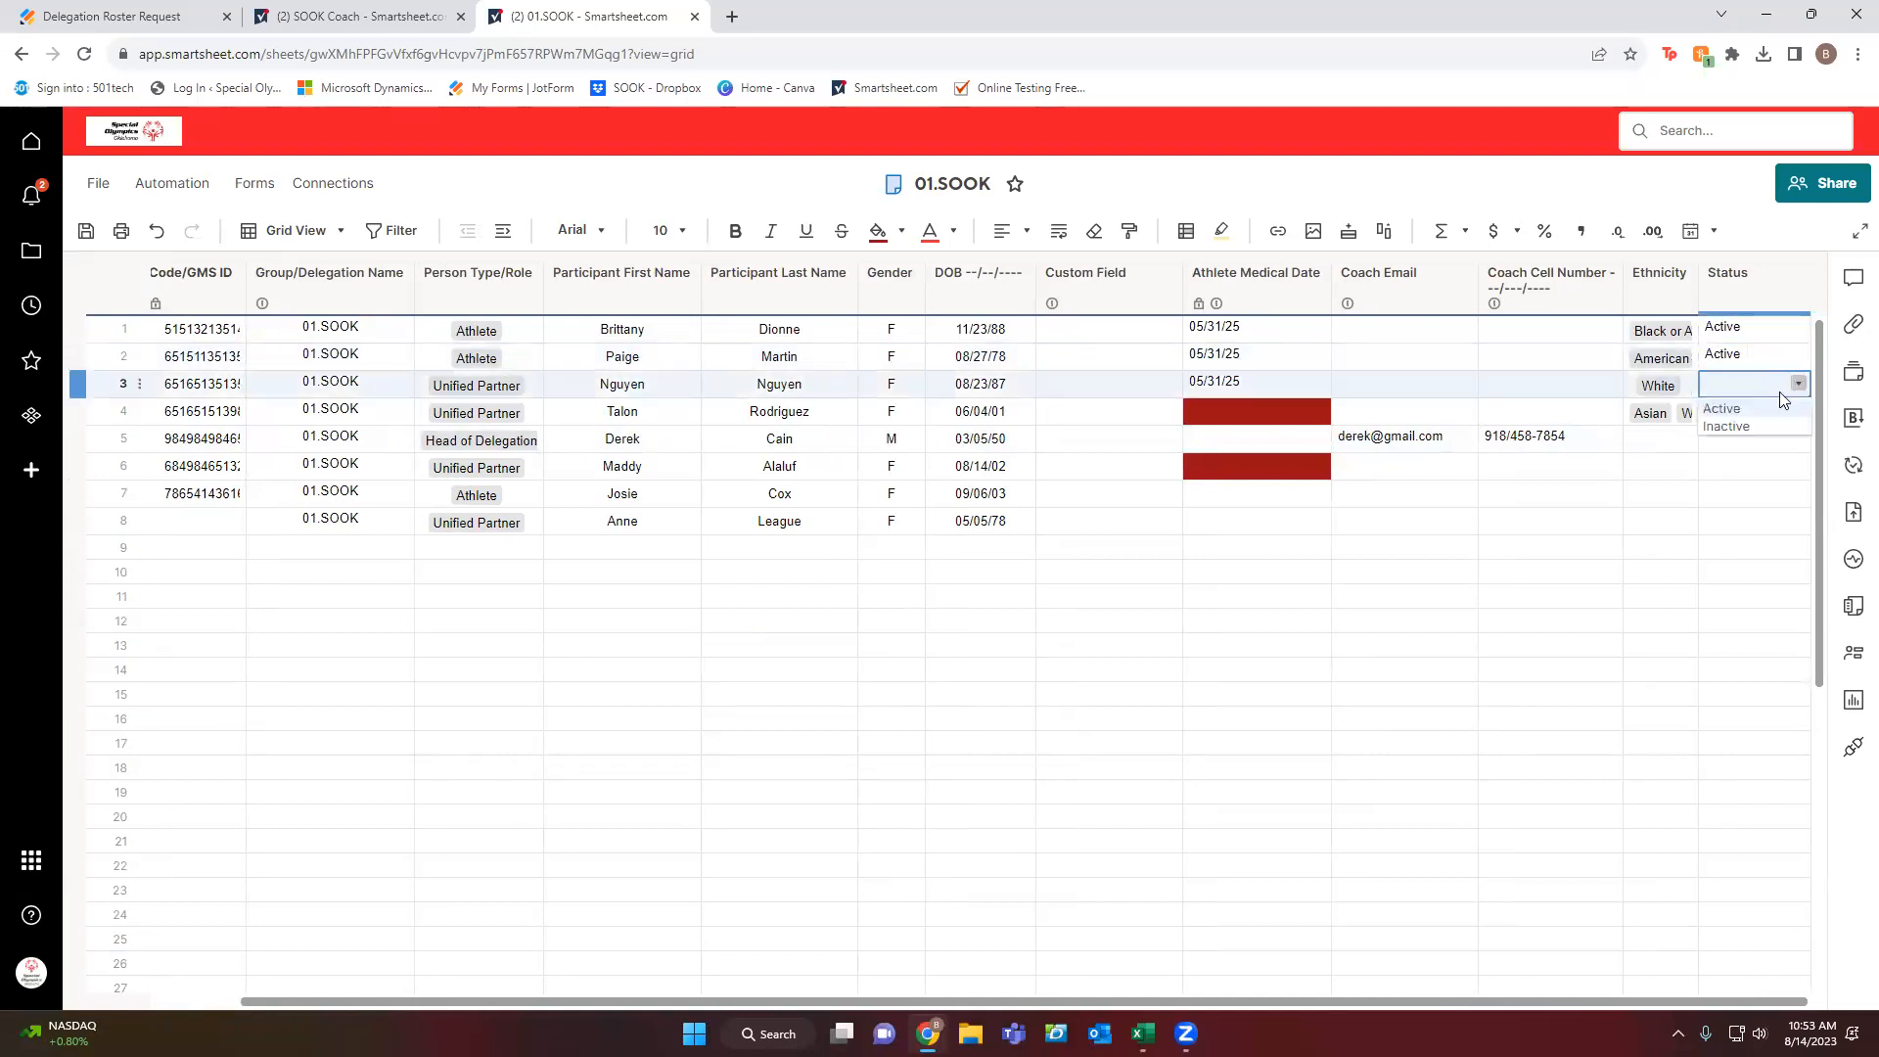
left_click(1791, 407)
left_click_drag(1807, 396, 1810, 501)
left_click(1763, 547)
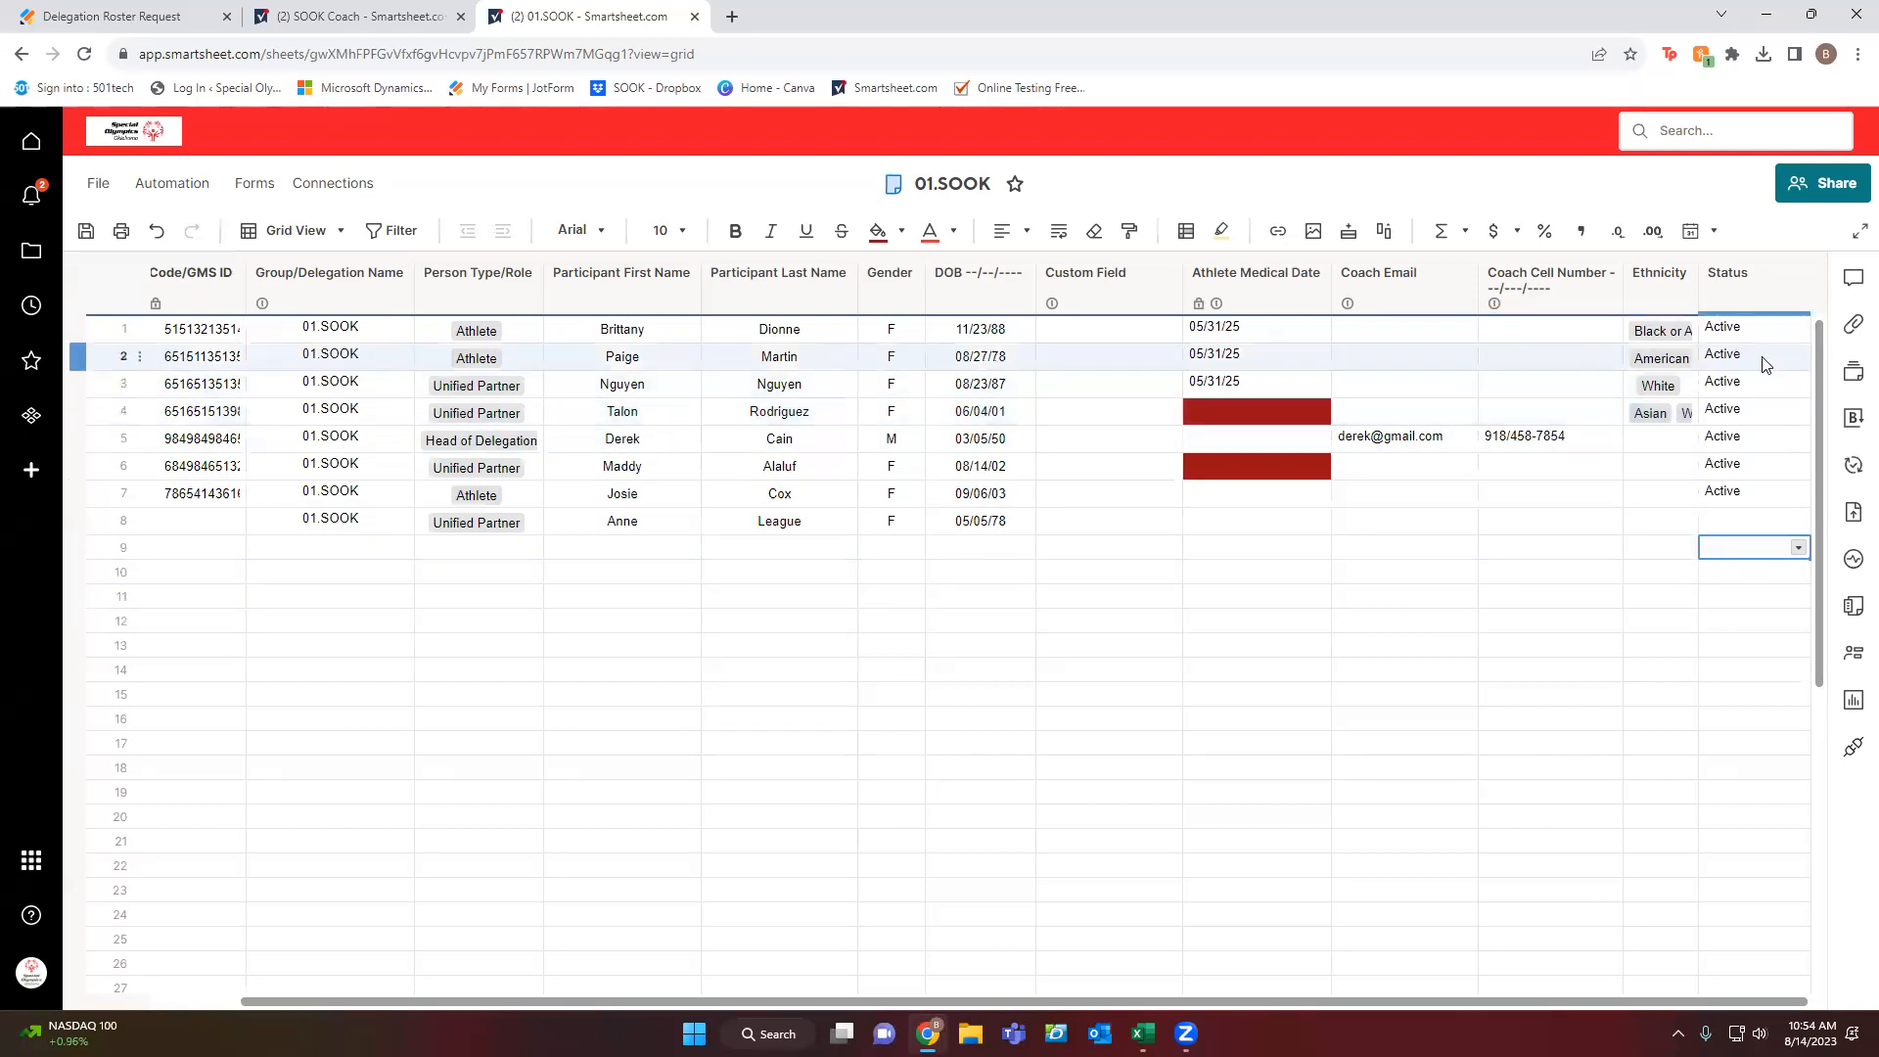
Change row 3's Status from Active to Inactive.
left_click(1797, 387)
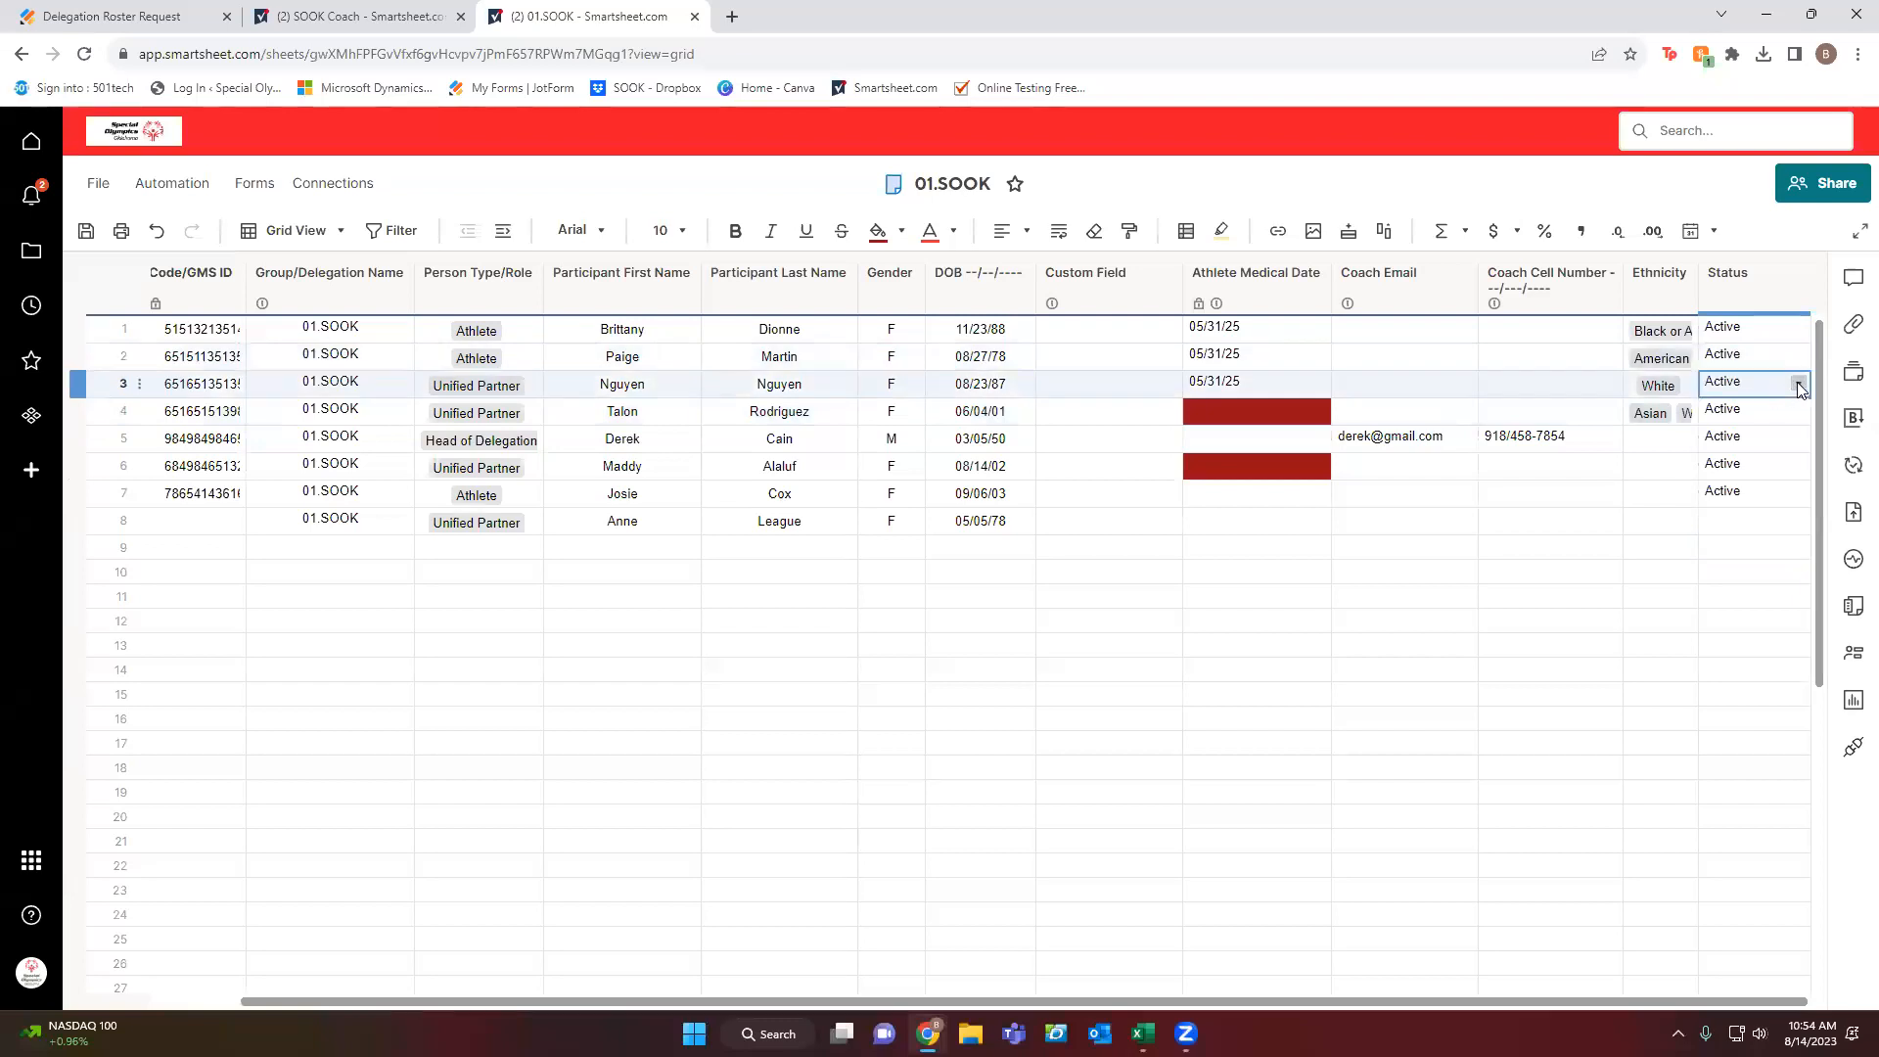
left_click(1796, 387)
left_click(1787, 425)
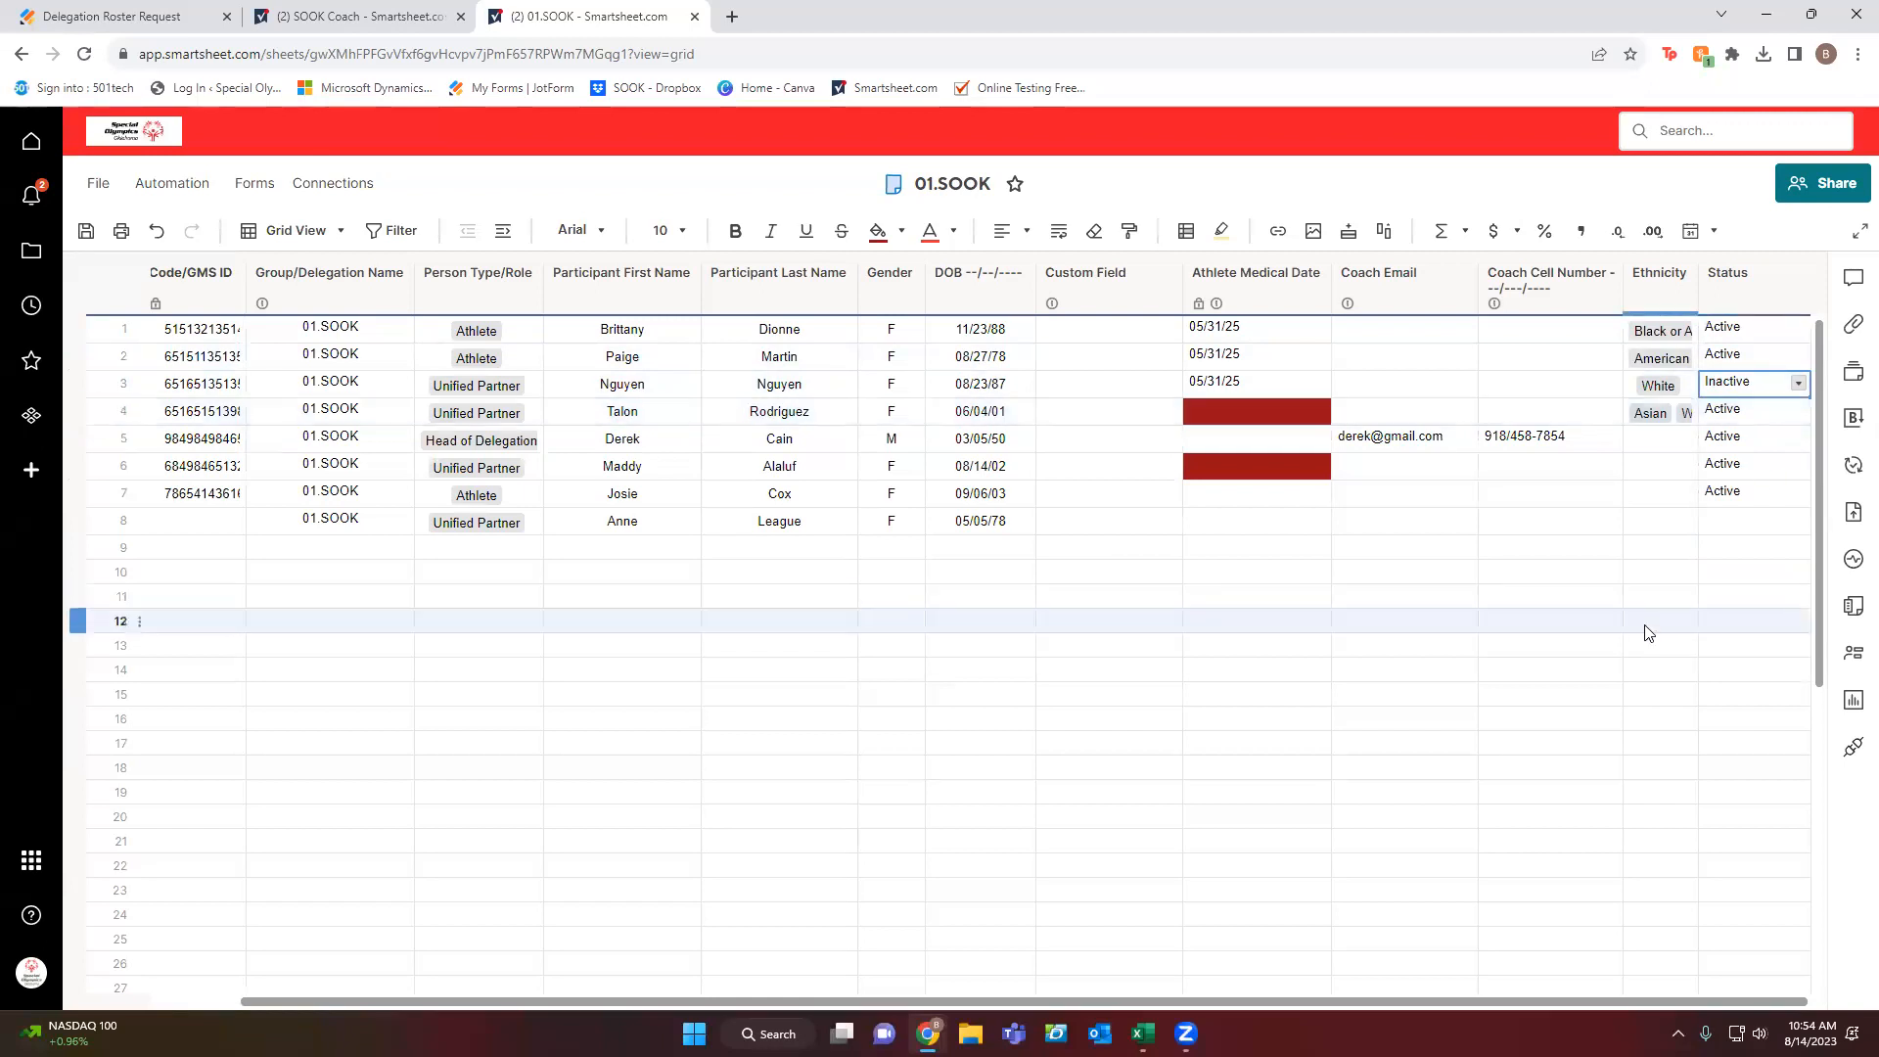
left_click(1436, 550)
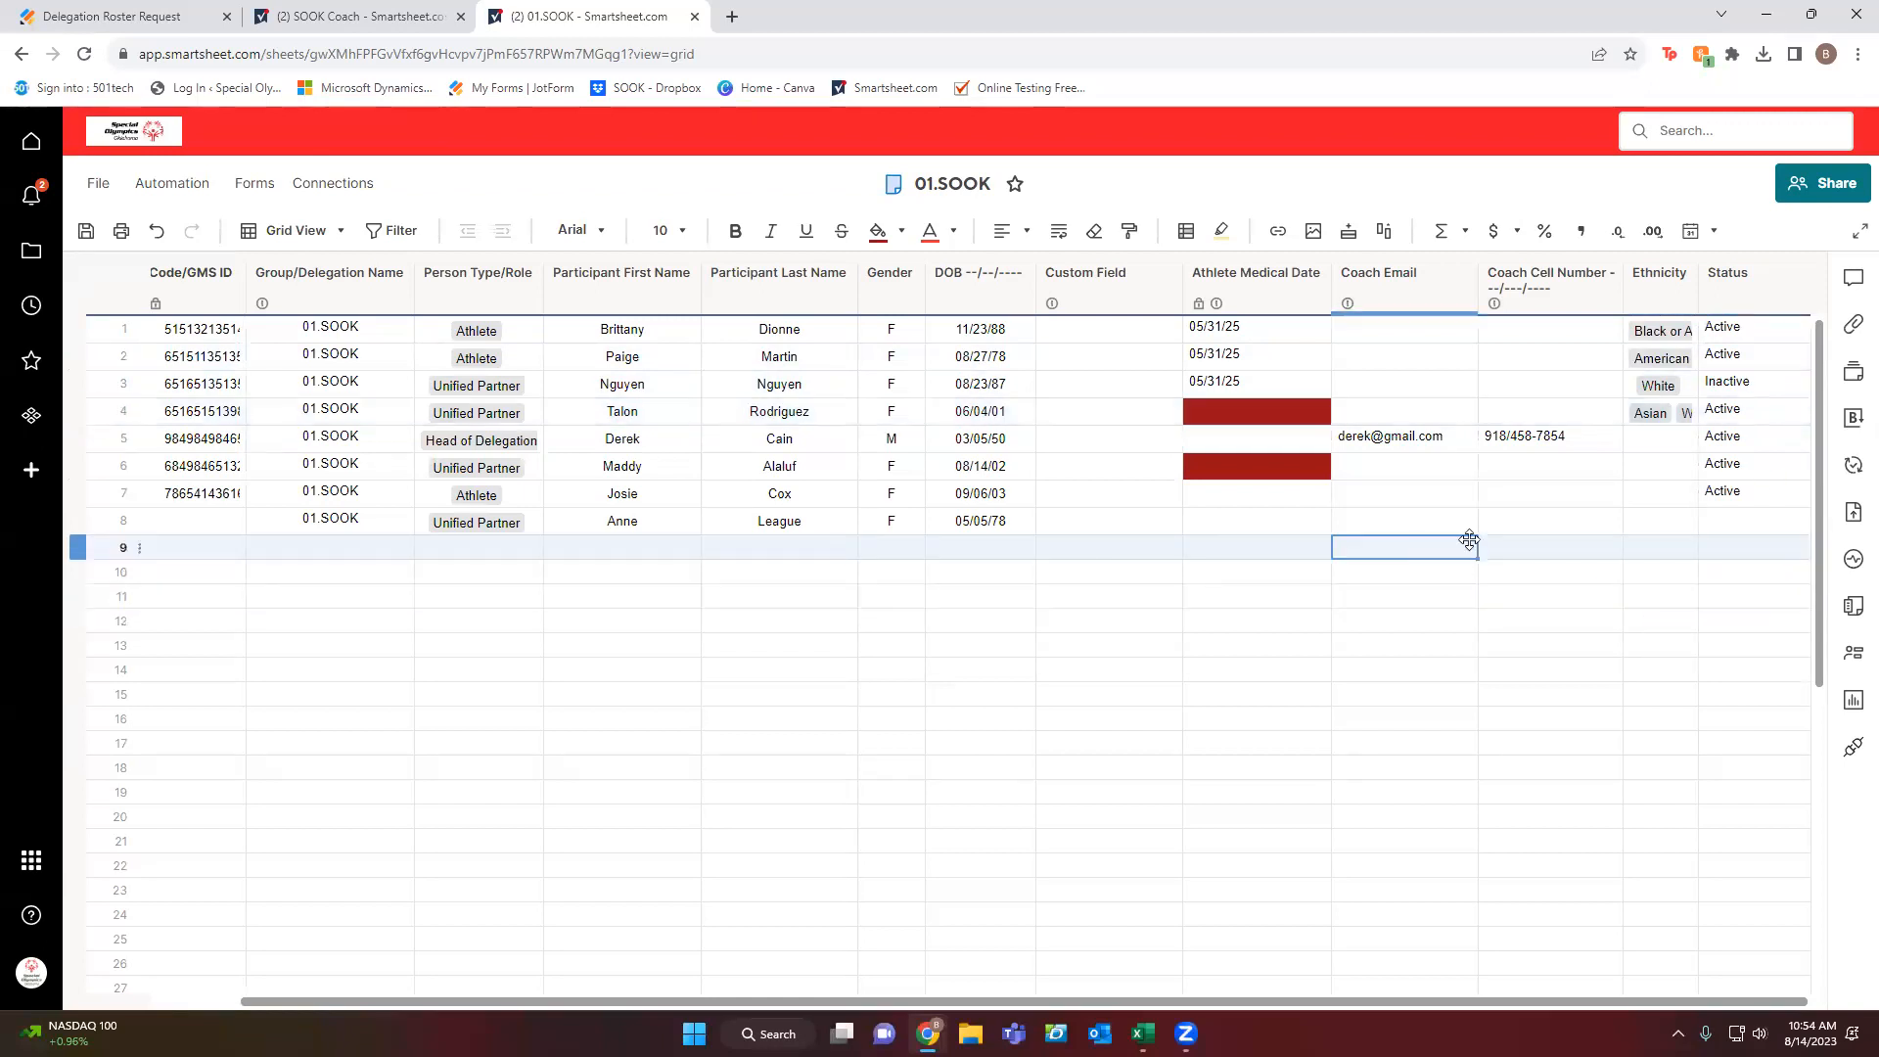
Open sheet-level Conversations, set Enter to add a new line, and start @-mentioning two staff addresses.
left_click(1853, 283)
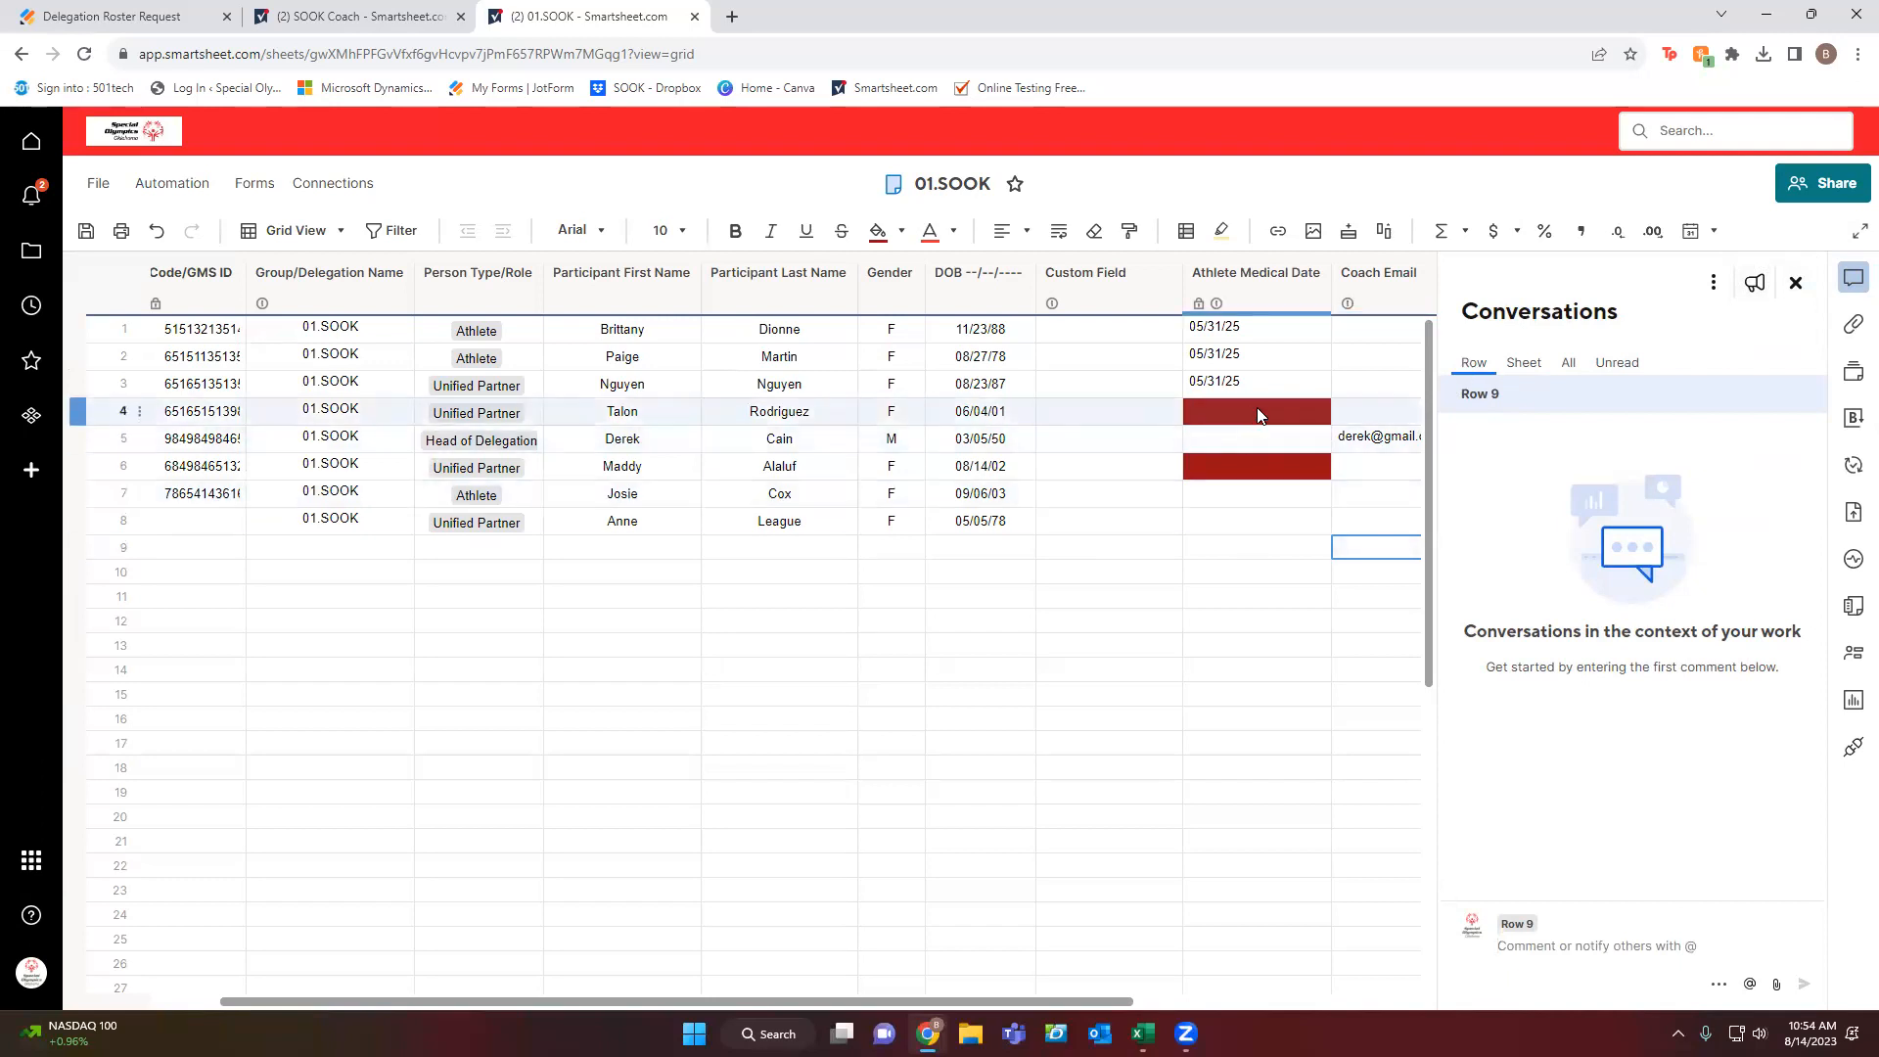
left_click(1524, 364)
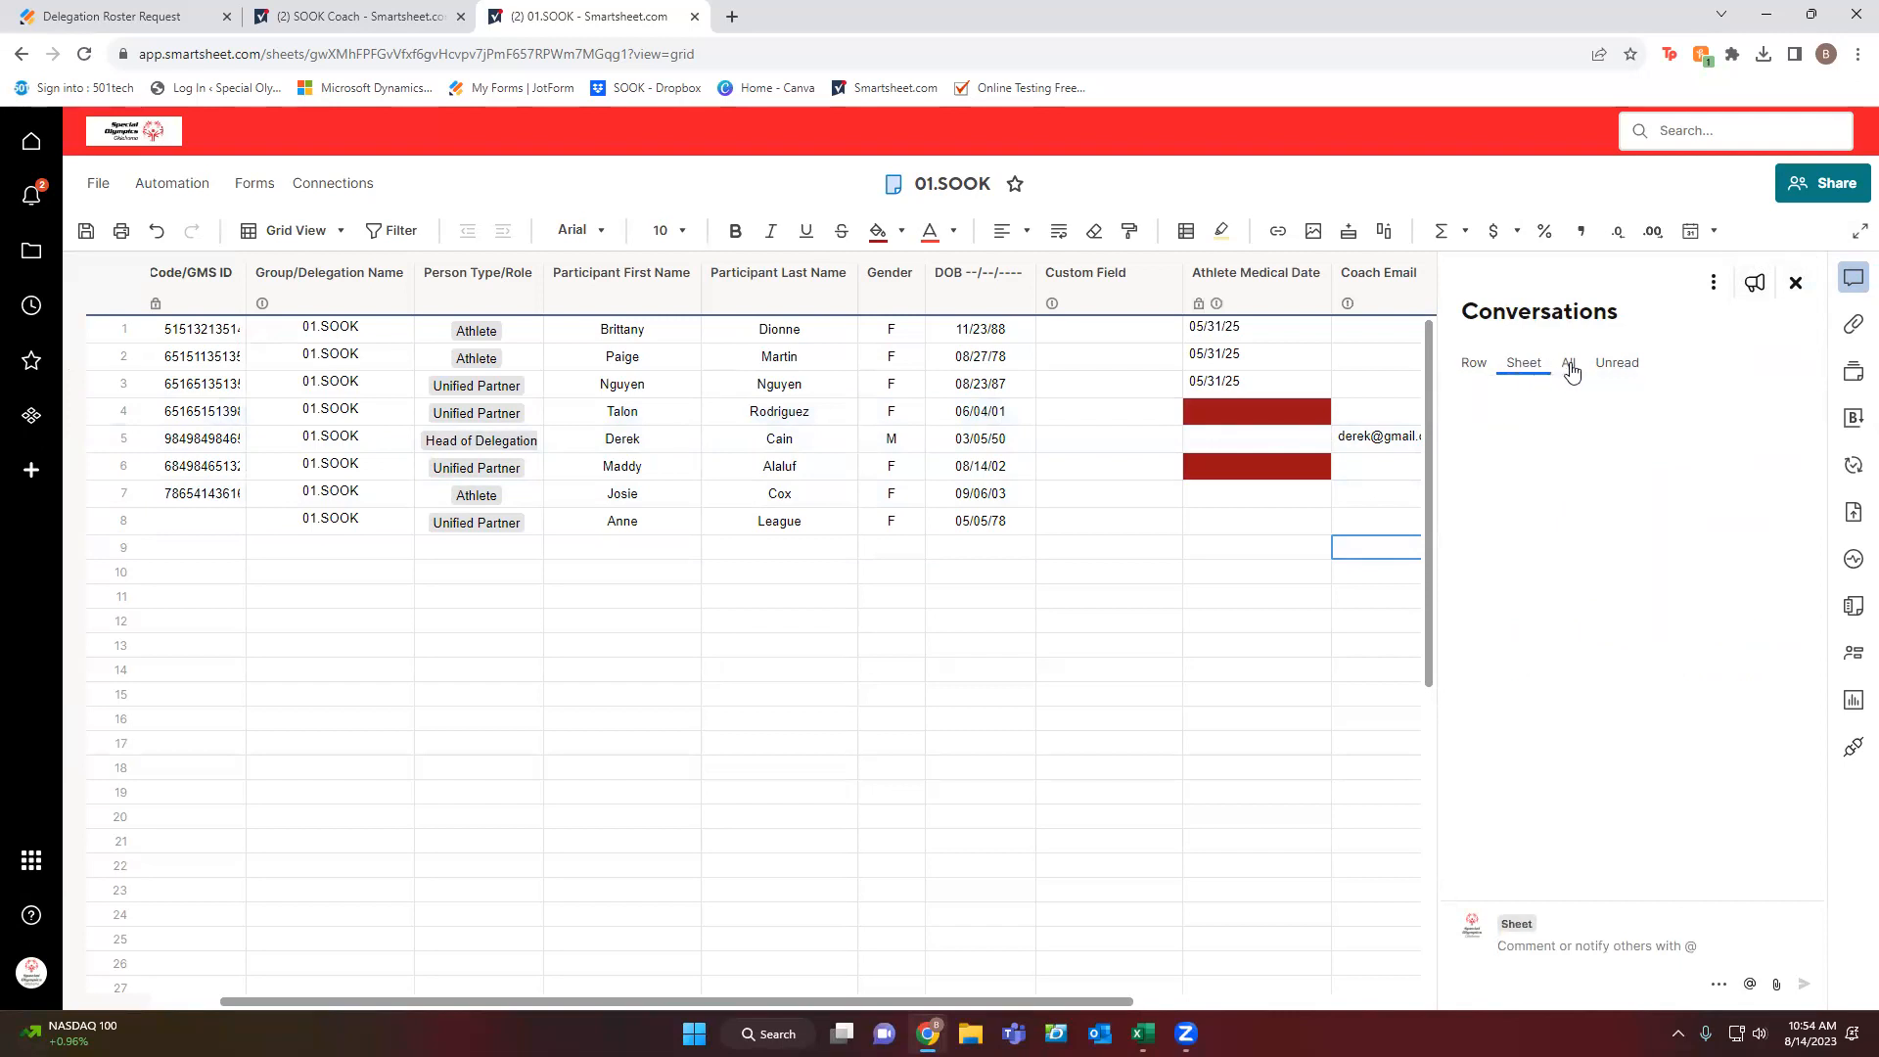
left_click(1720, 986)
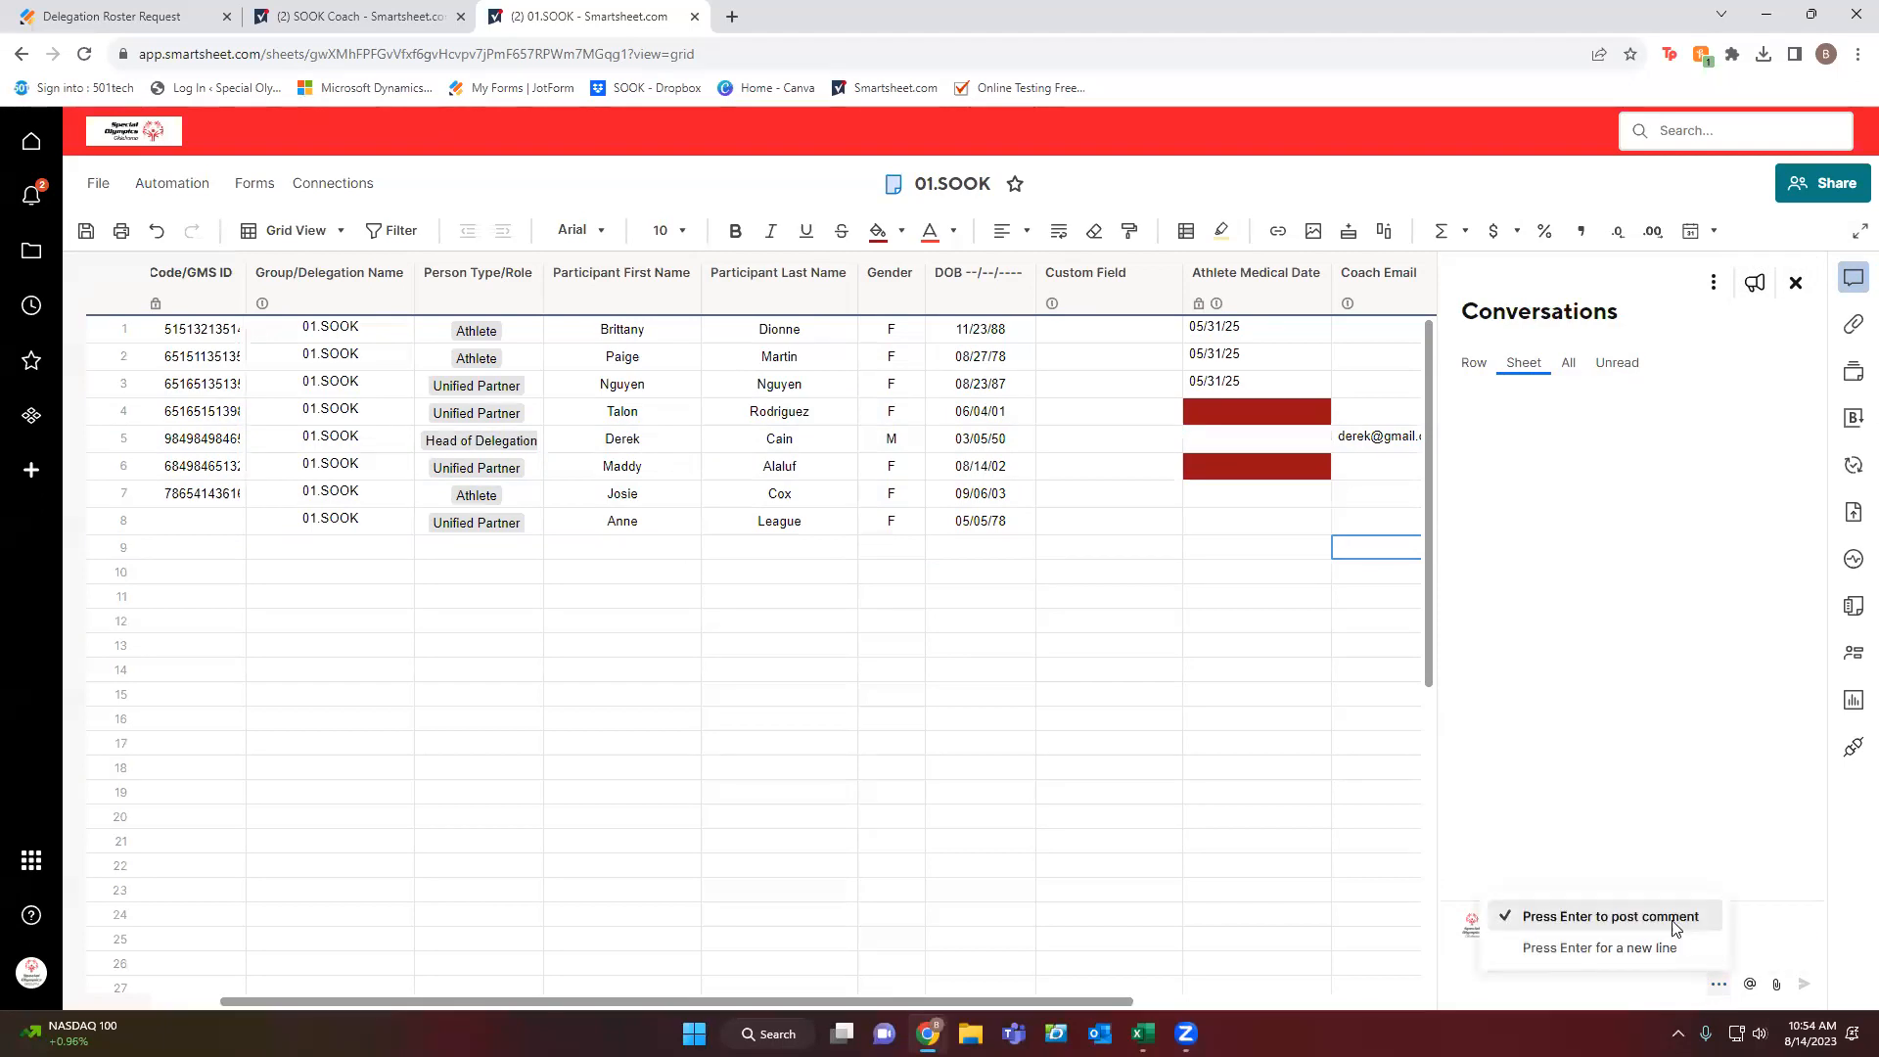
left_click(1656, 949)
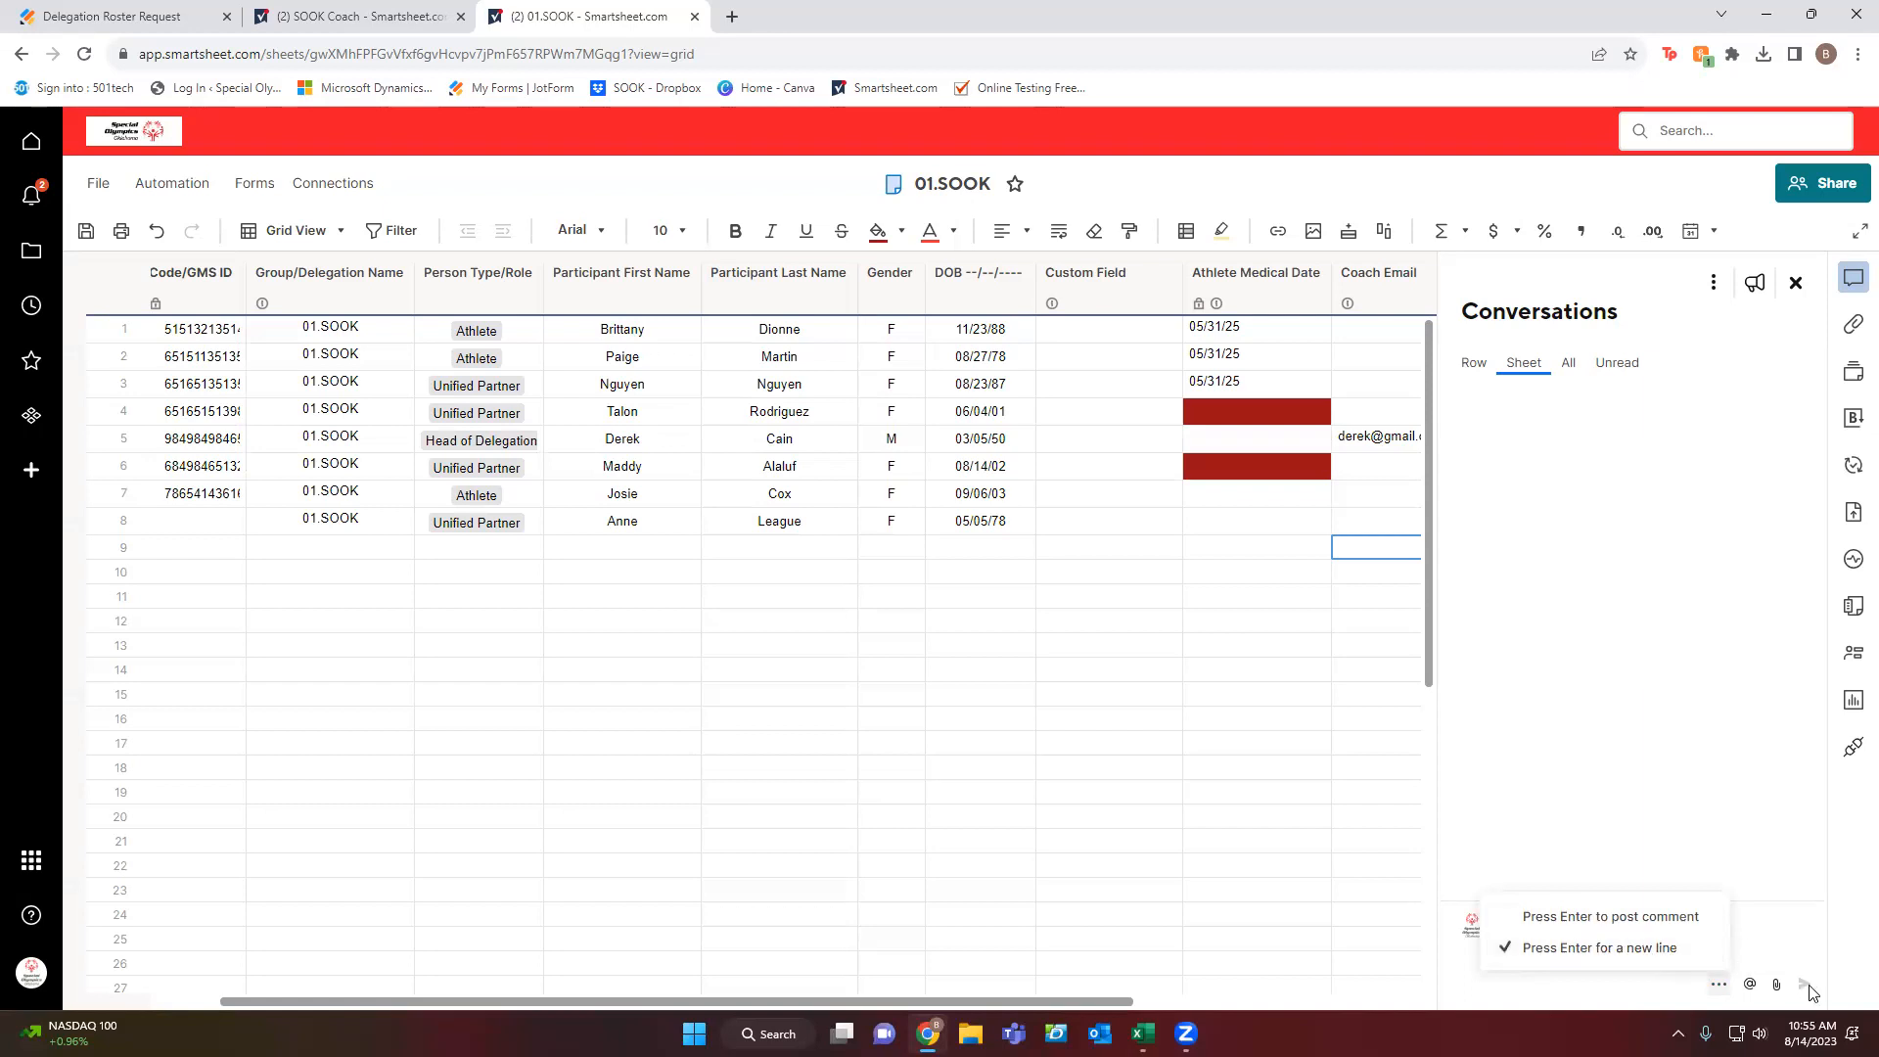
left_click(1780, 938)
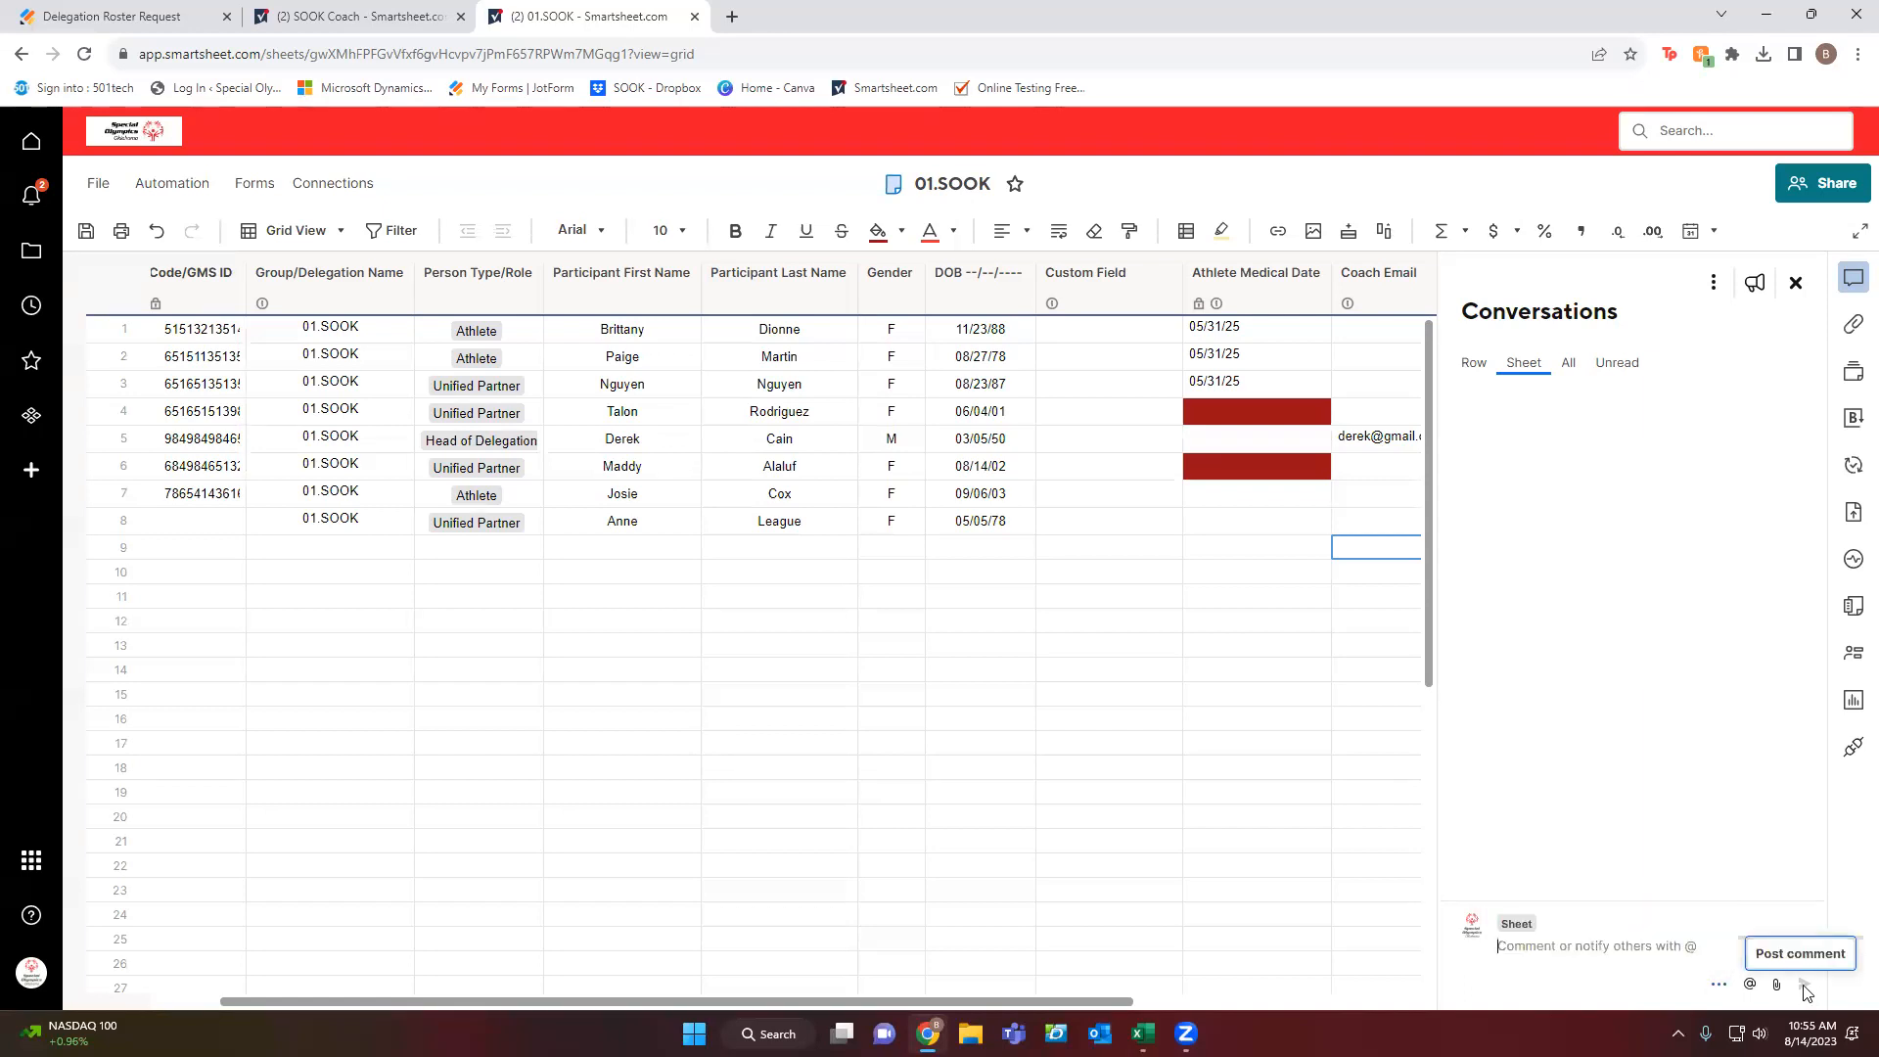
left_click(1718, 985)
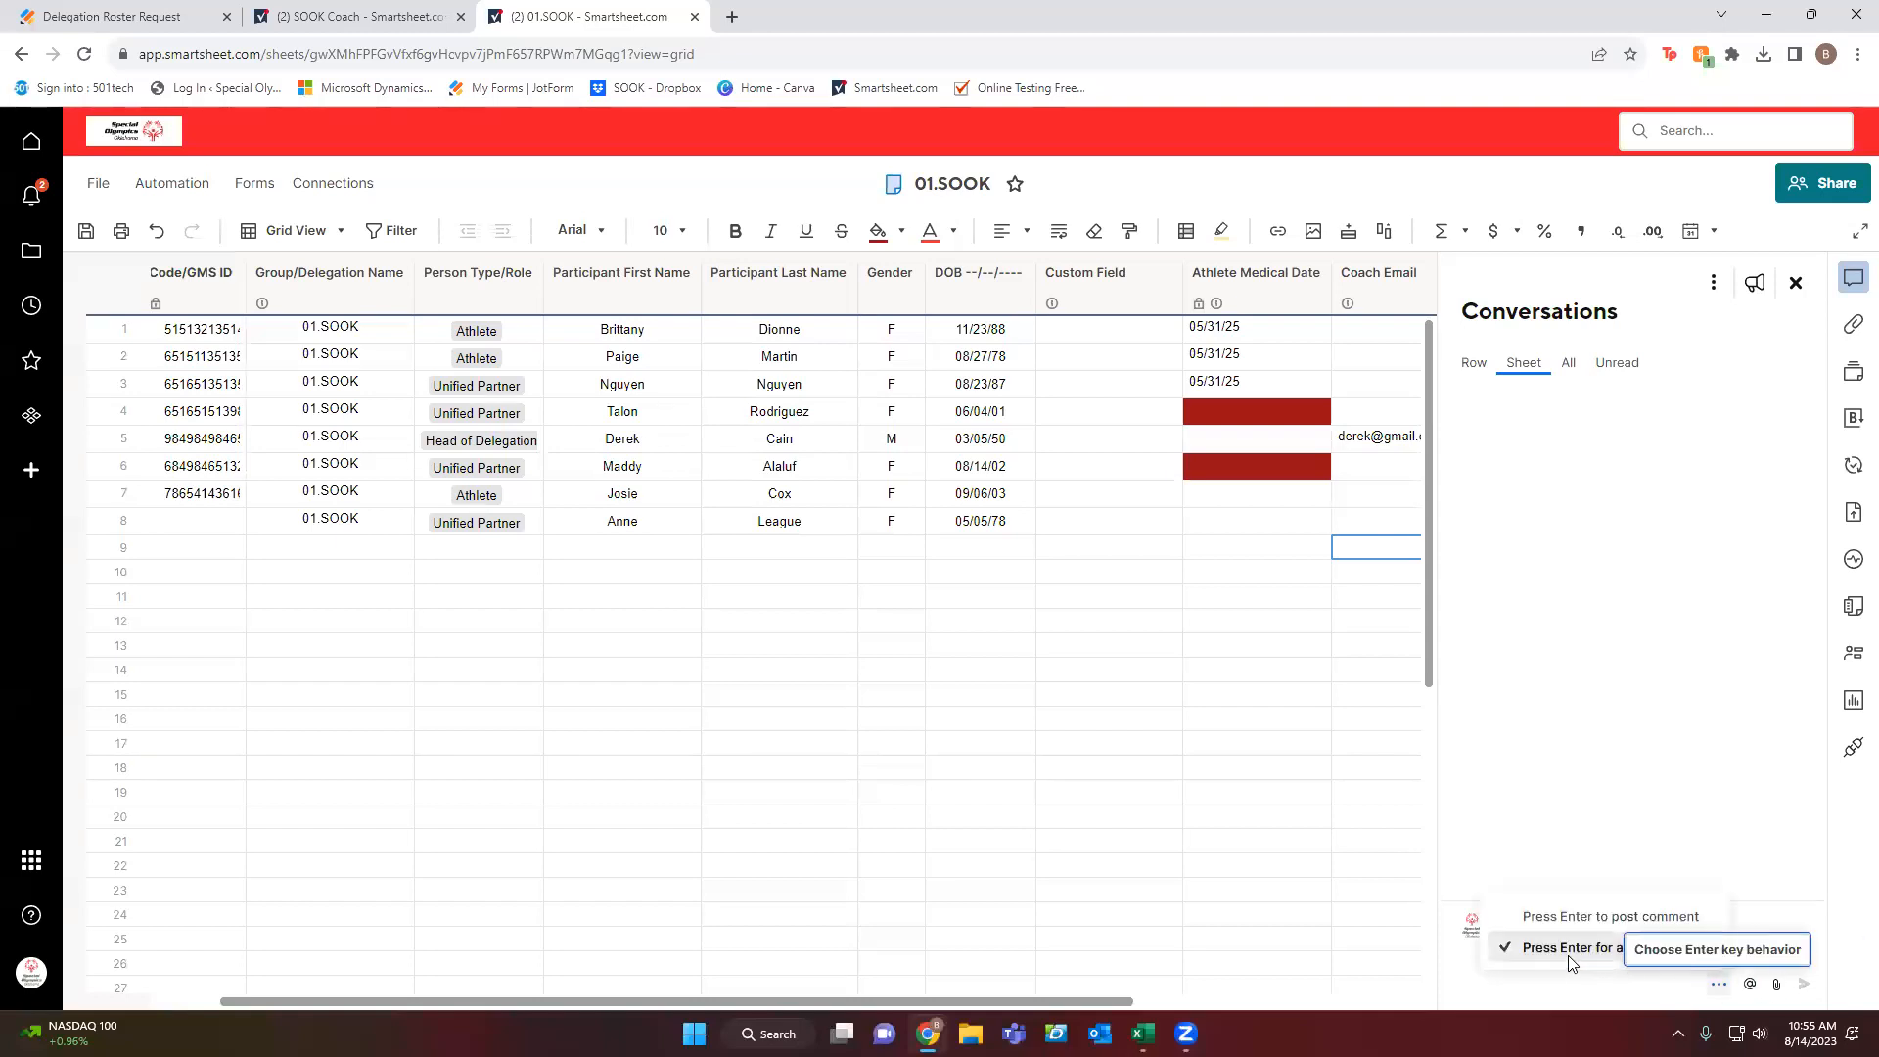
left_click(1643, 954)
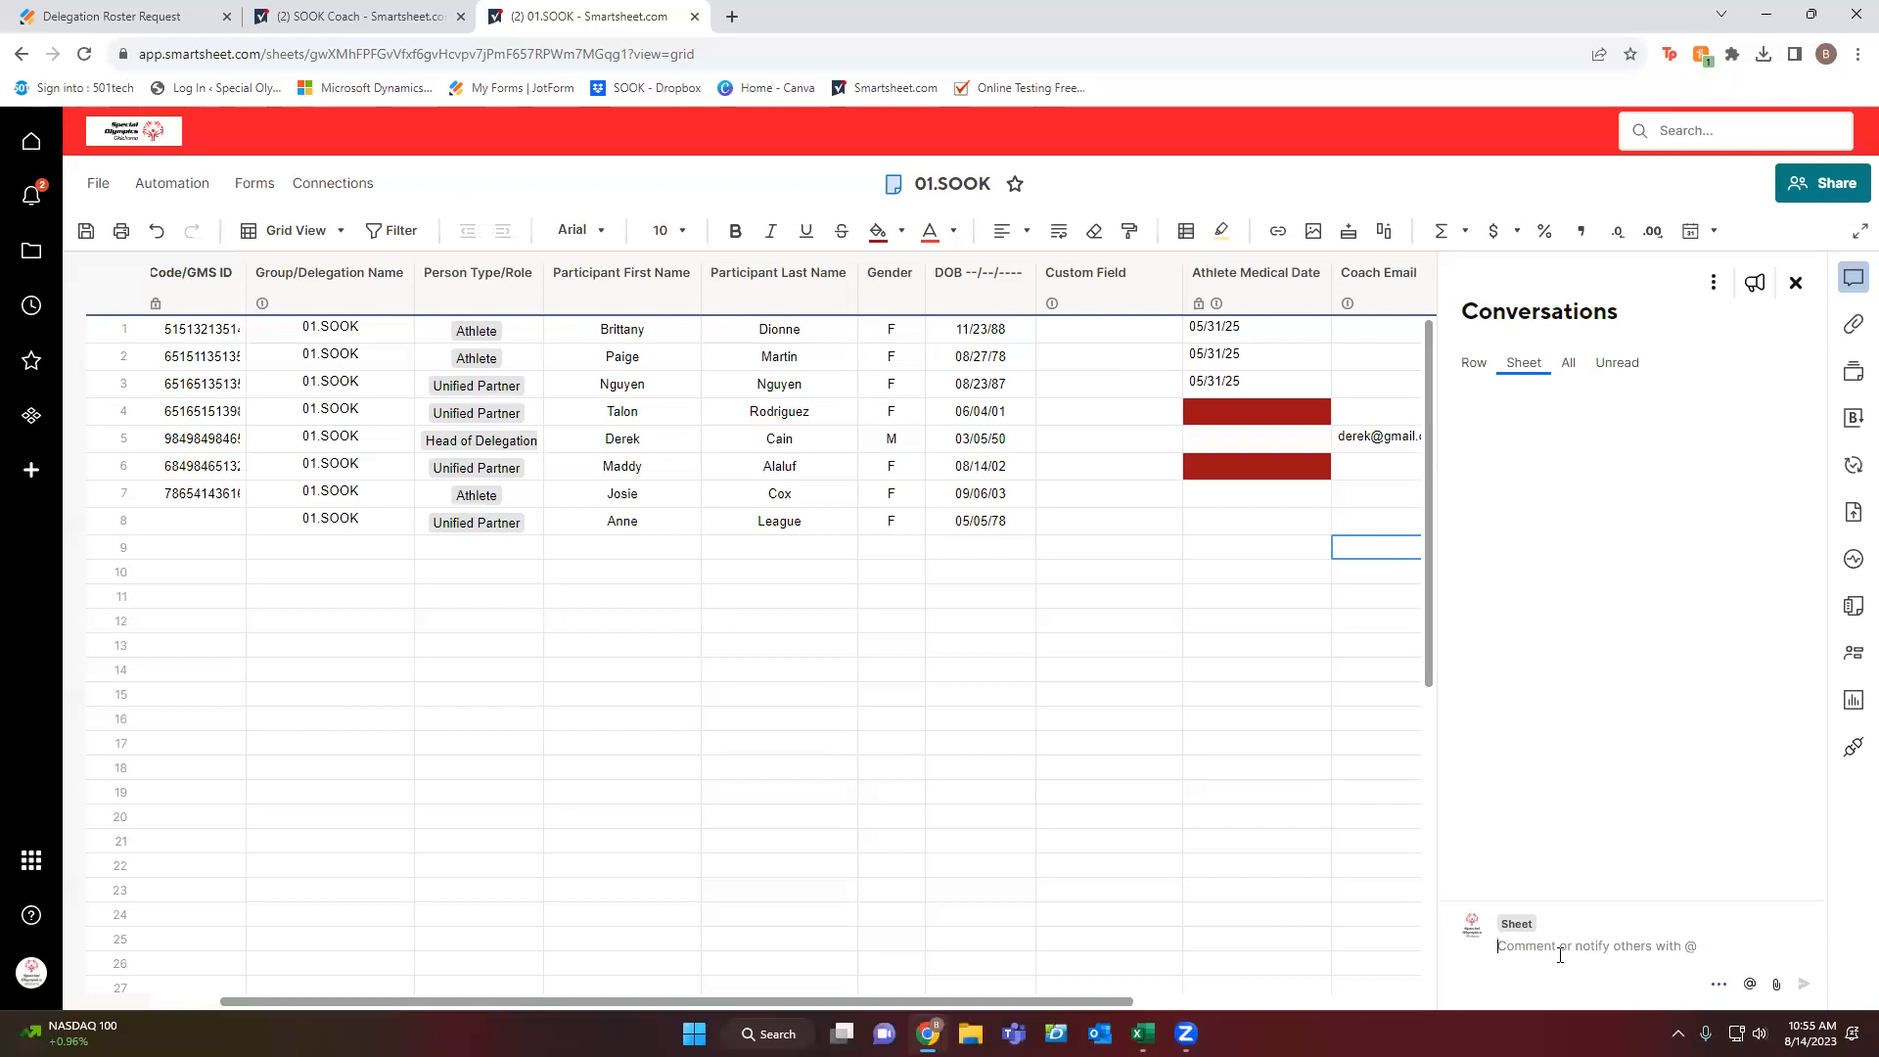
type("@")
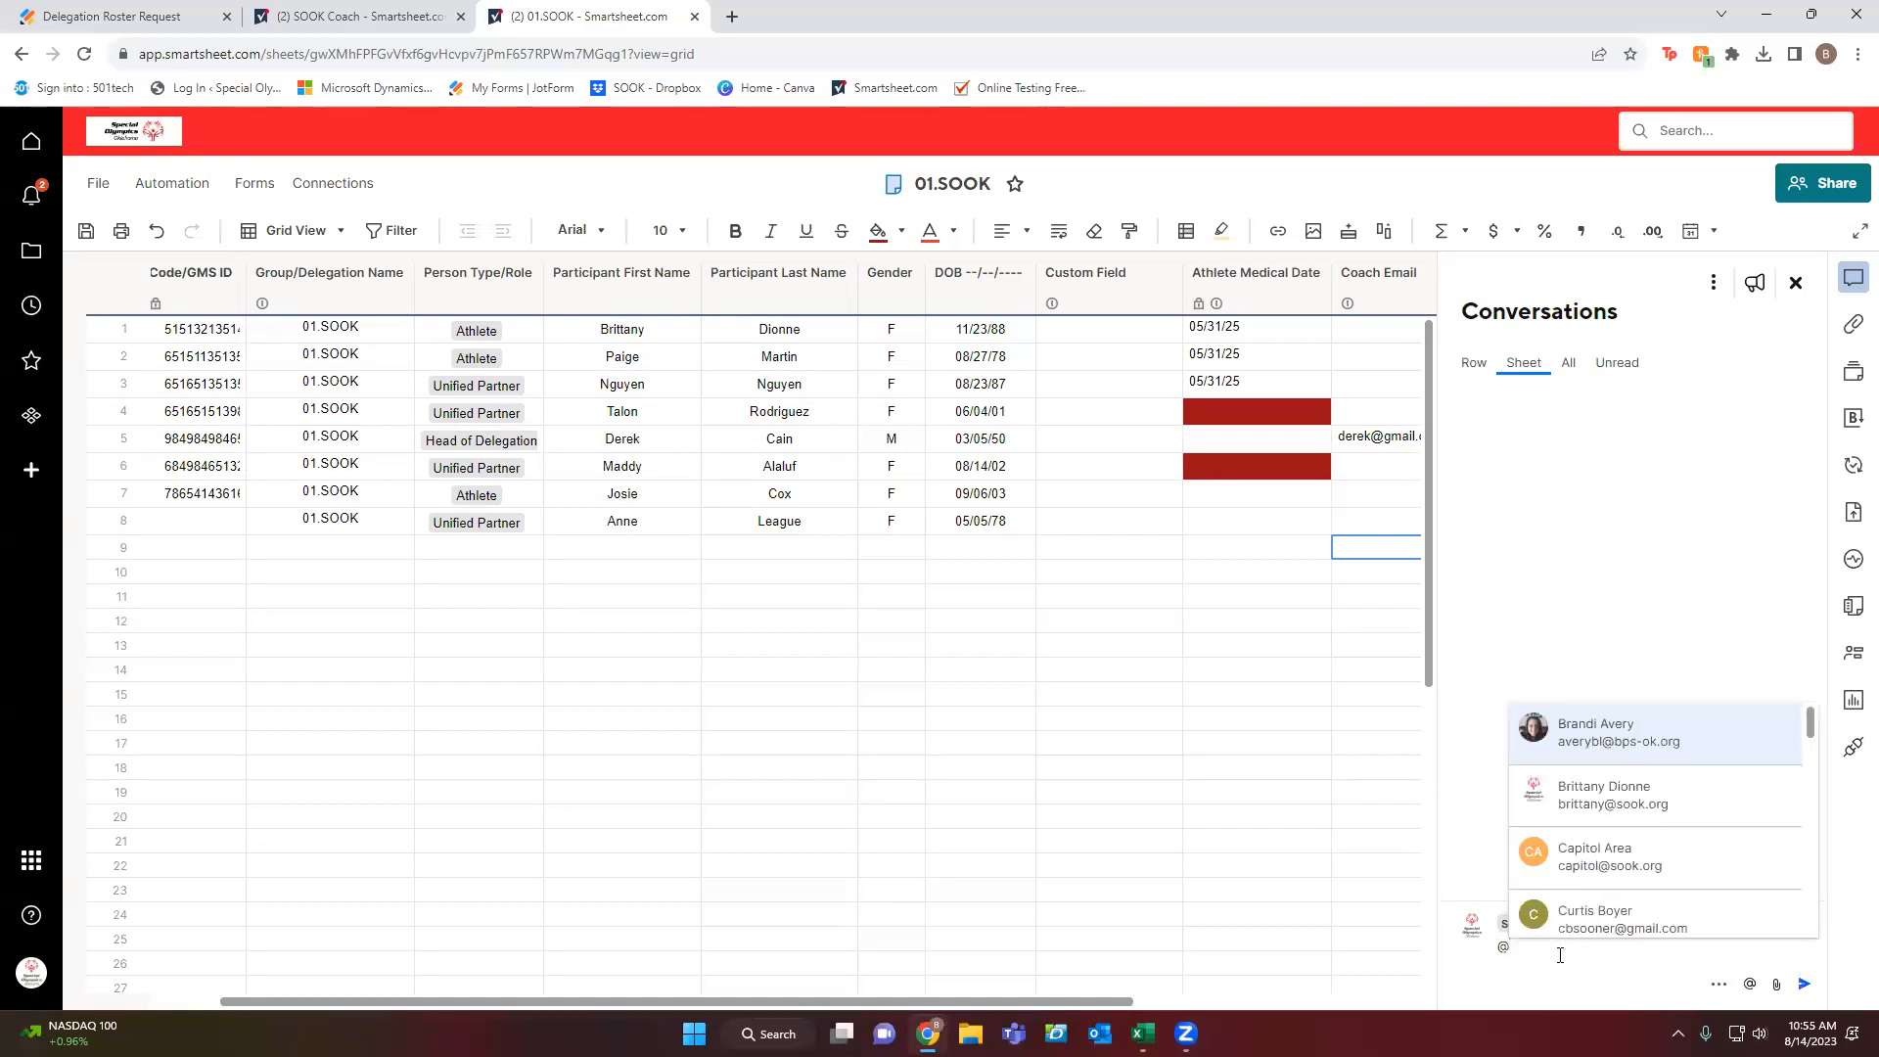
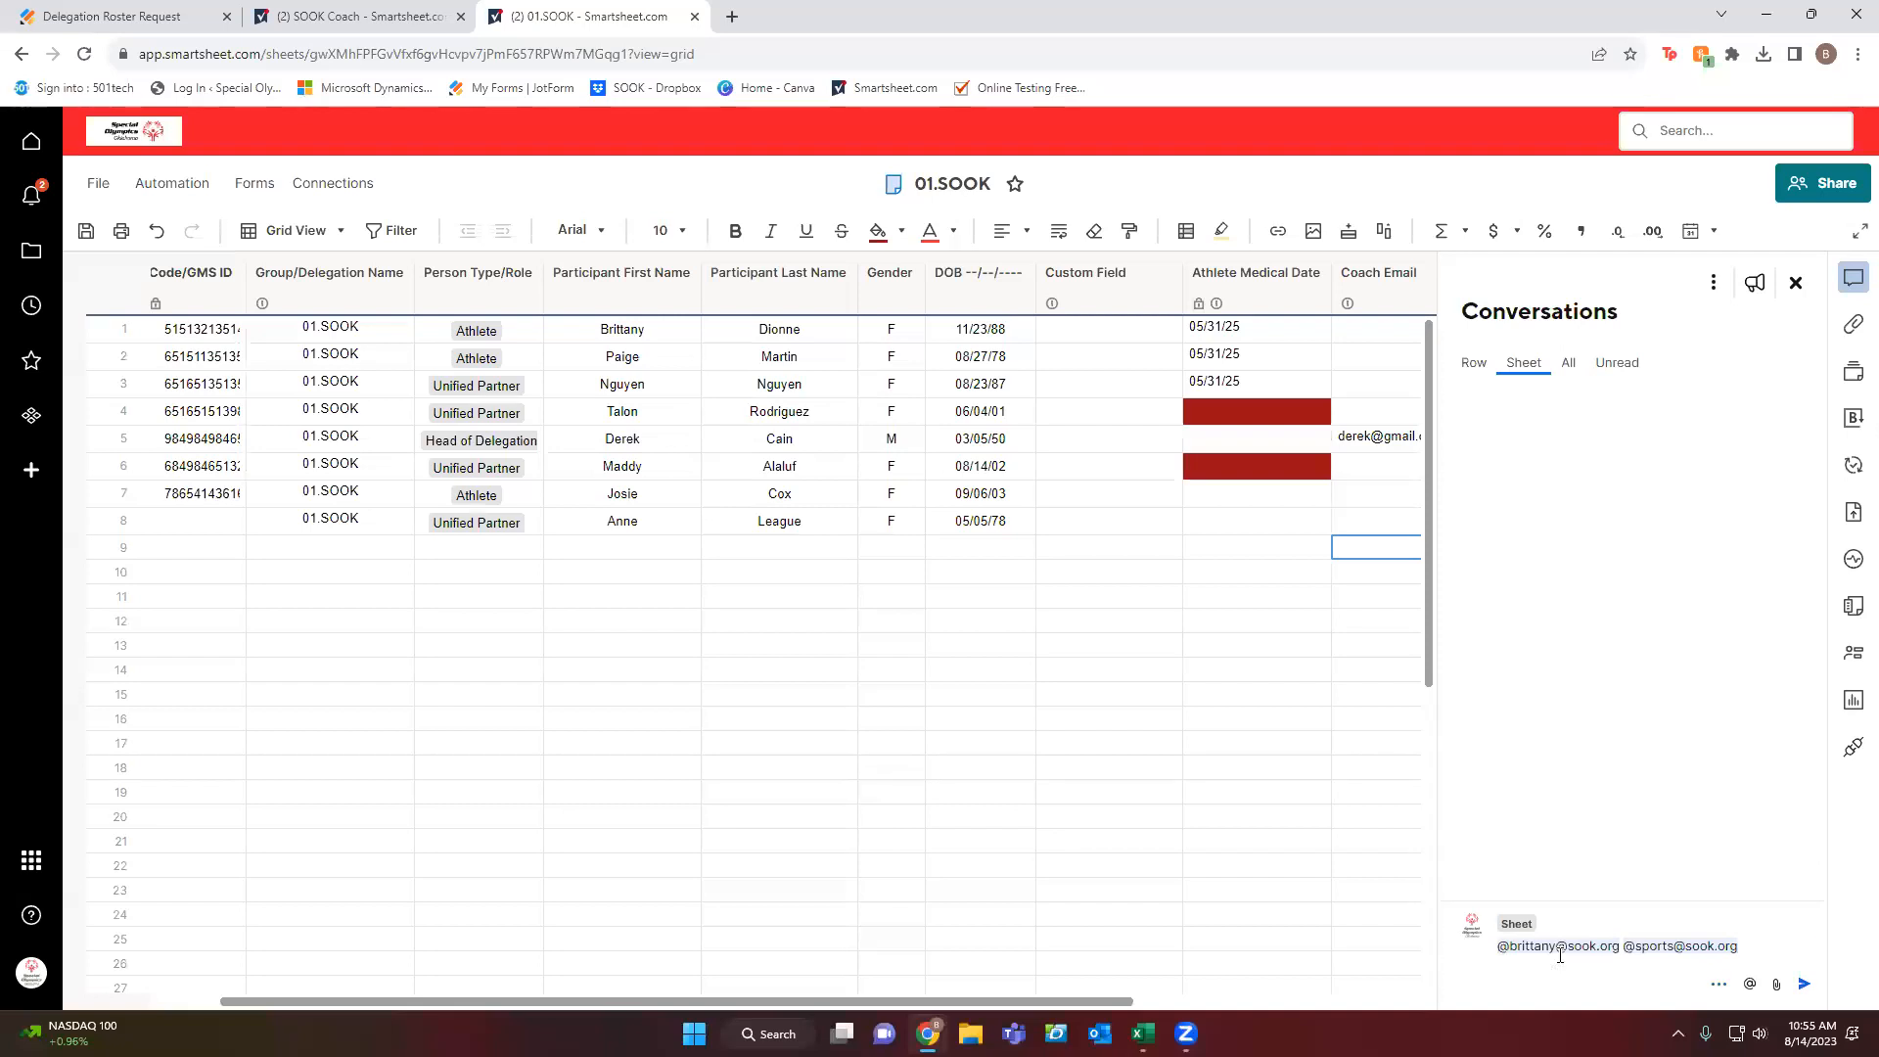
Post a sheet comment reading 'Roster Completed' below the two staff @-mentions.
key("Return")
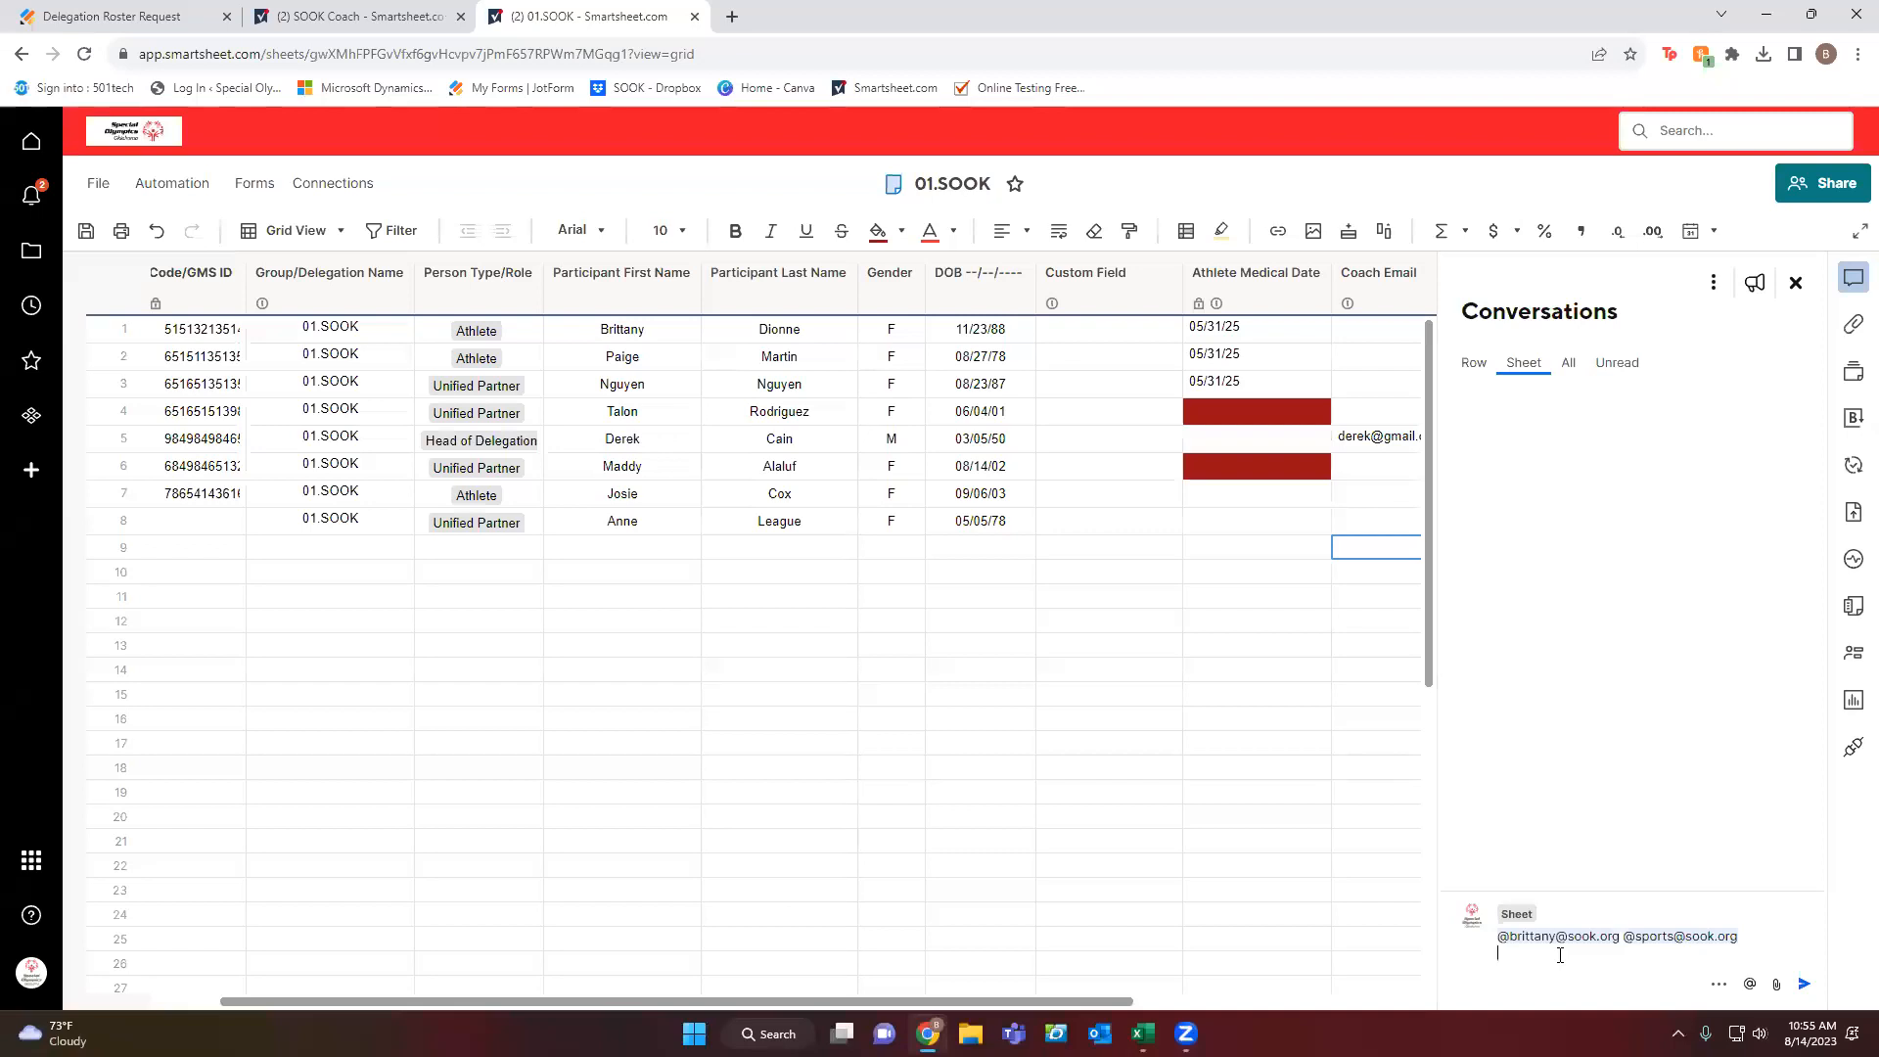
key("Return")
type("Roster C")
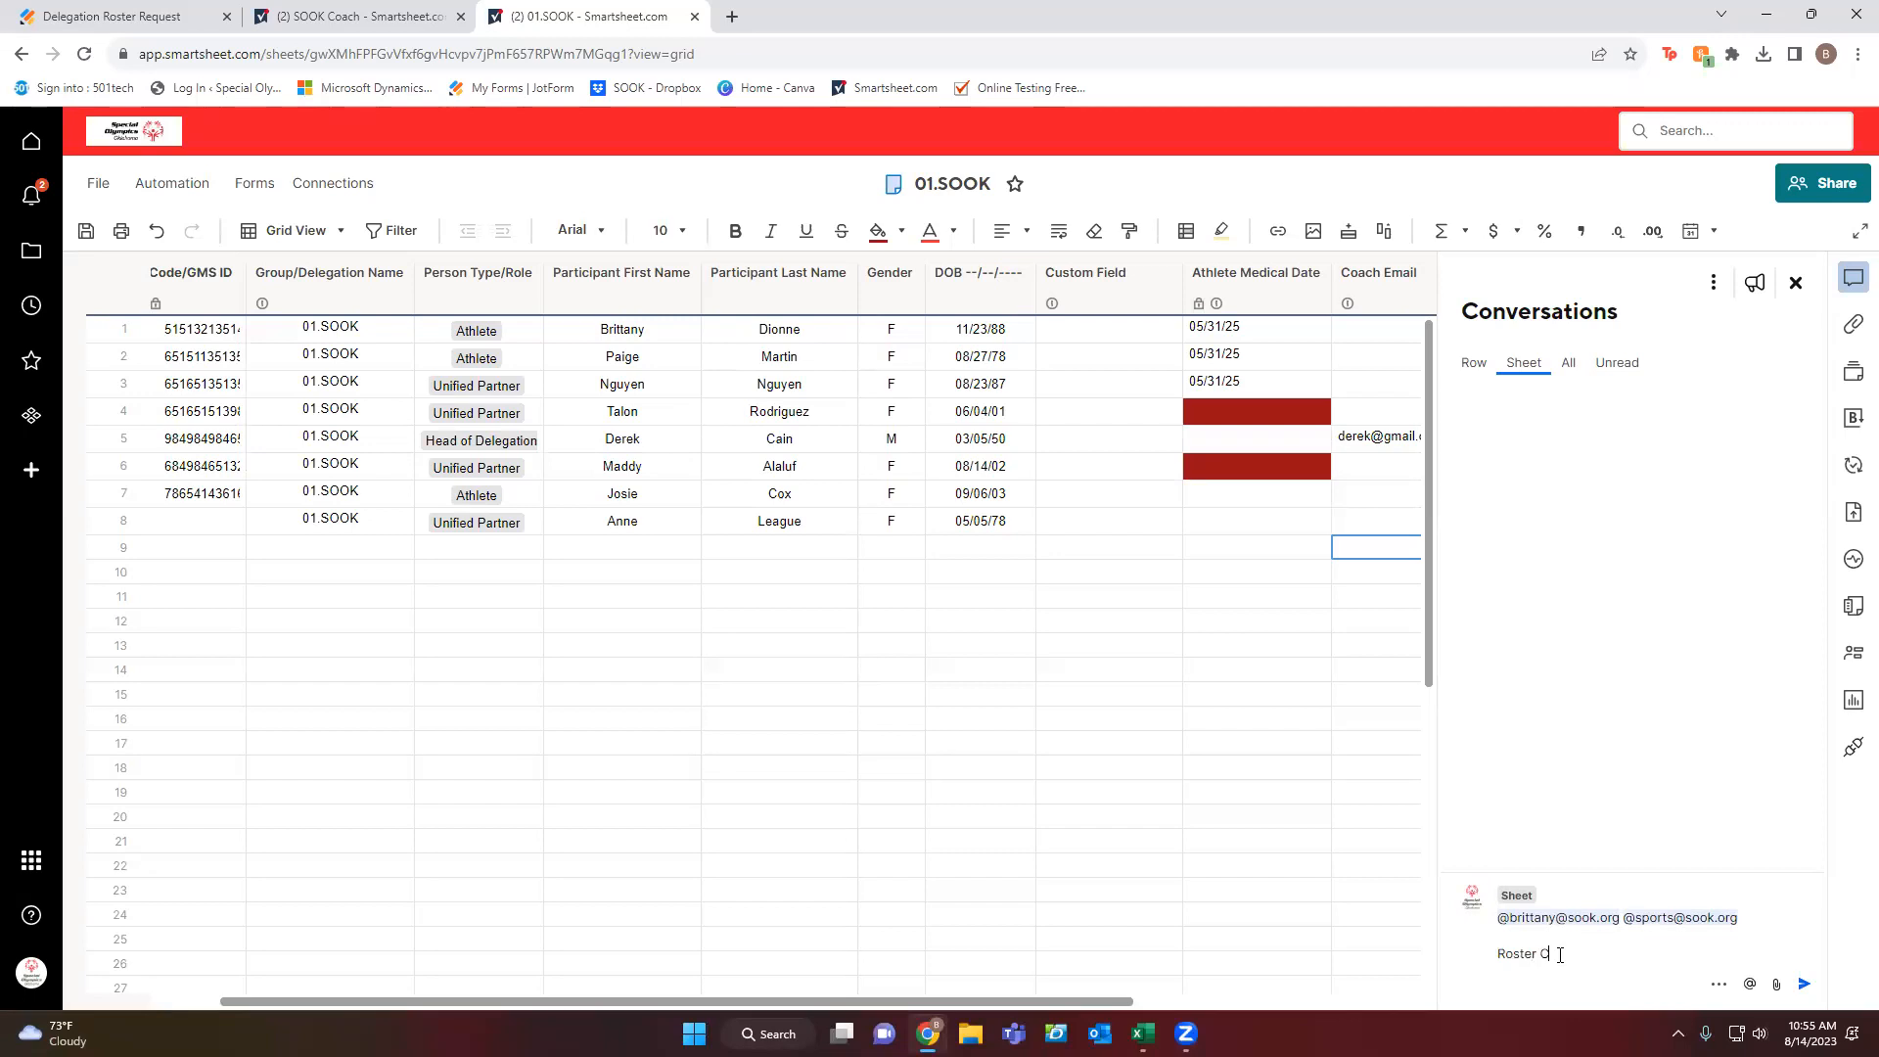
type("ompleted")
key("Return")
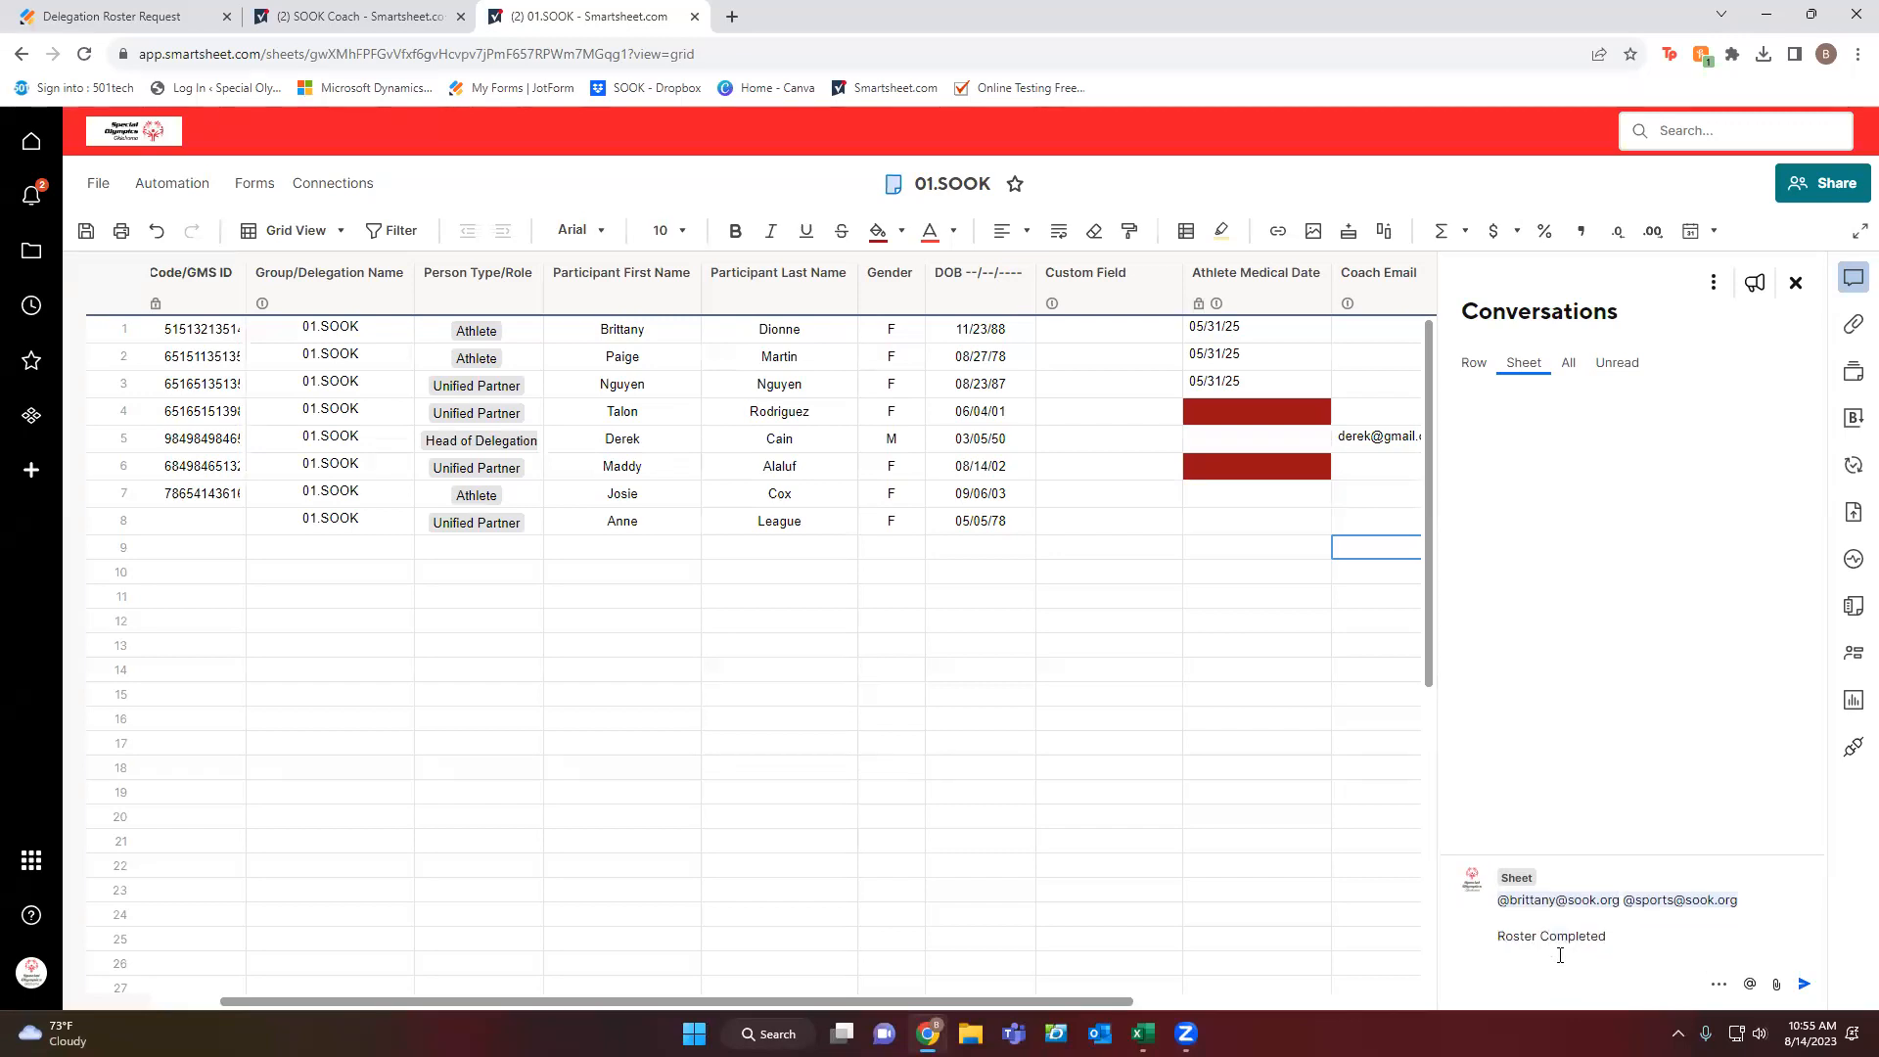
left_click(1803, 983)
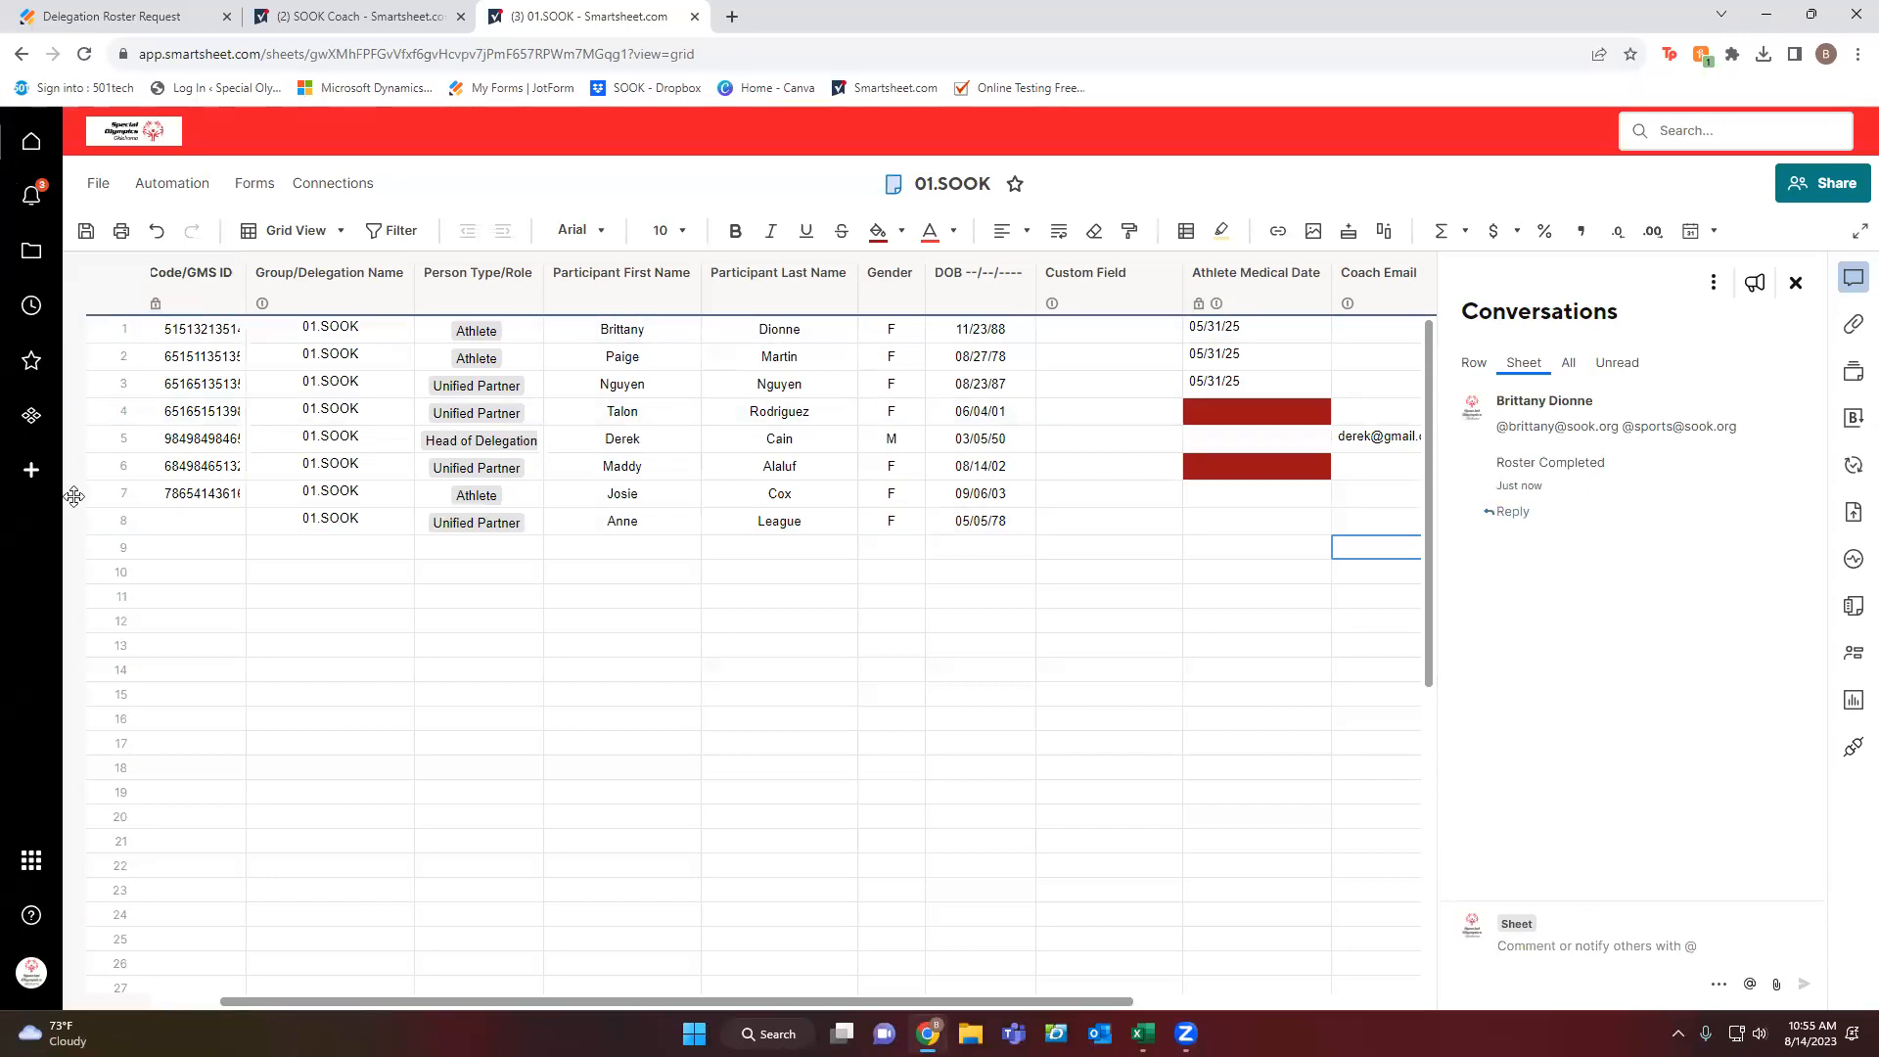
Check the new mention notification, then bring up row 4's empty row conversation.
left_click(32, 201)
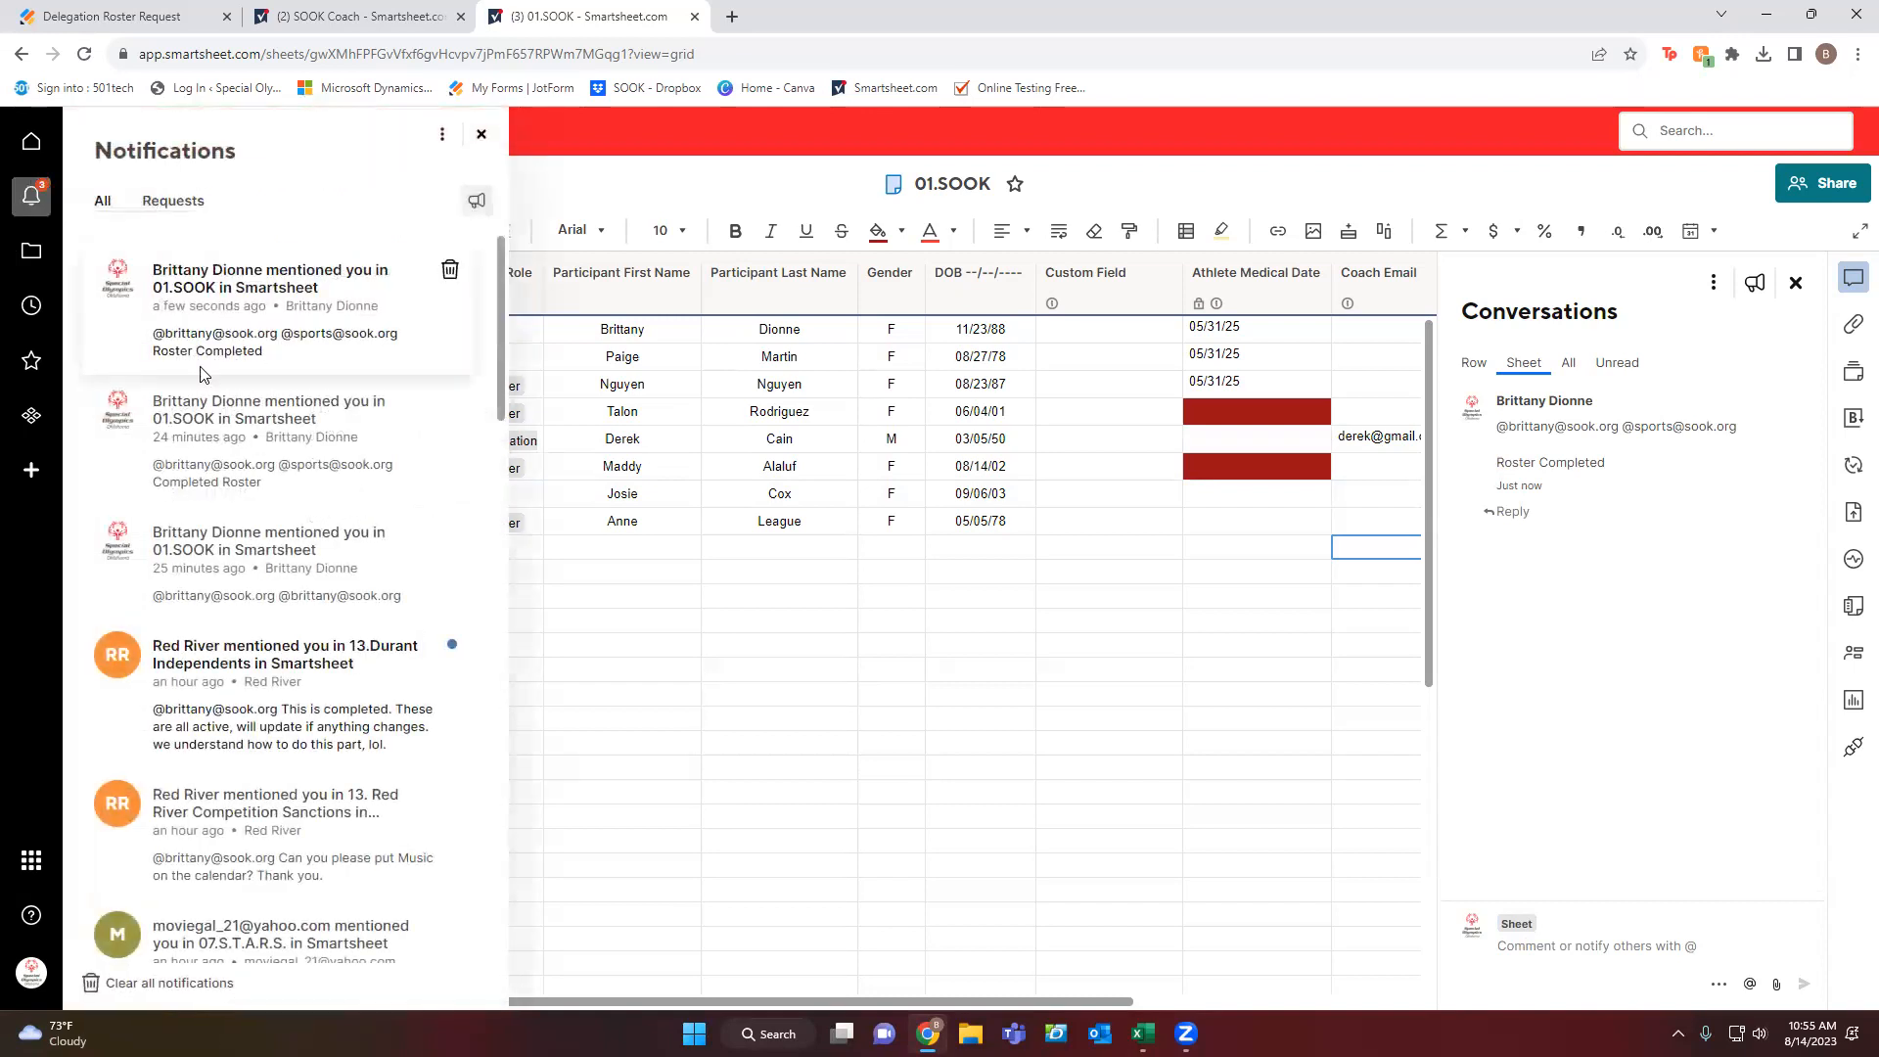
left_click(481, 134)
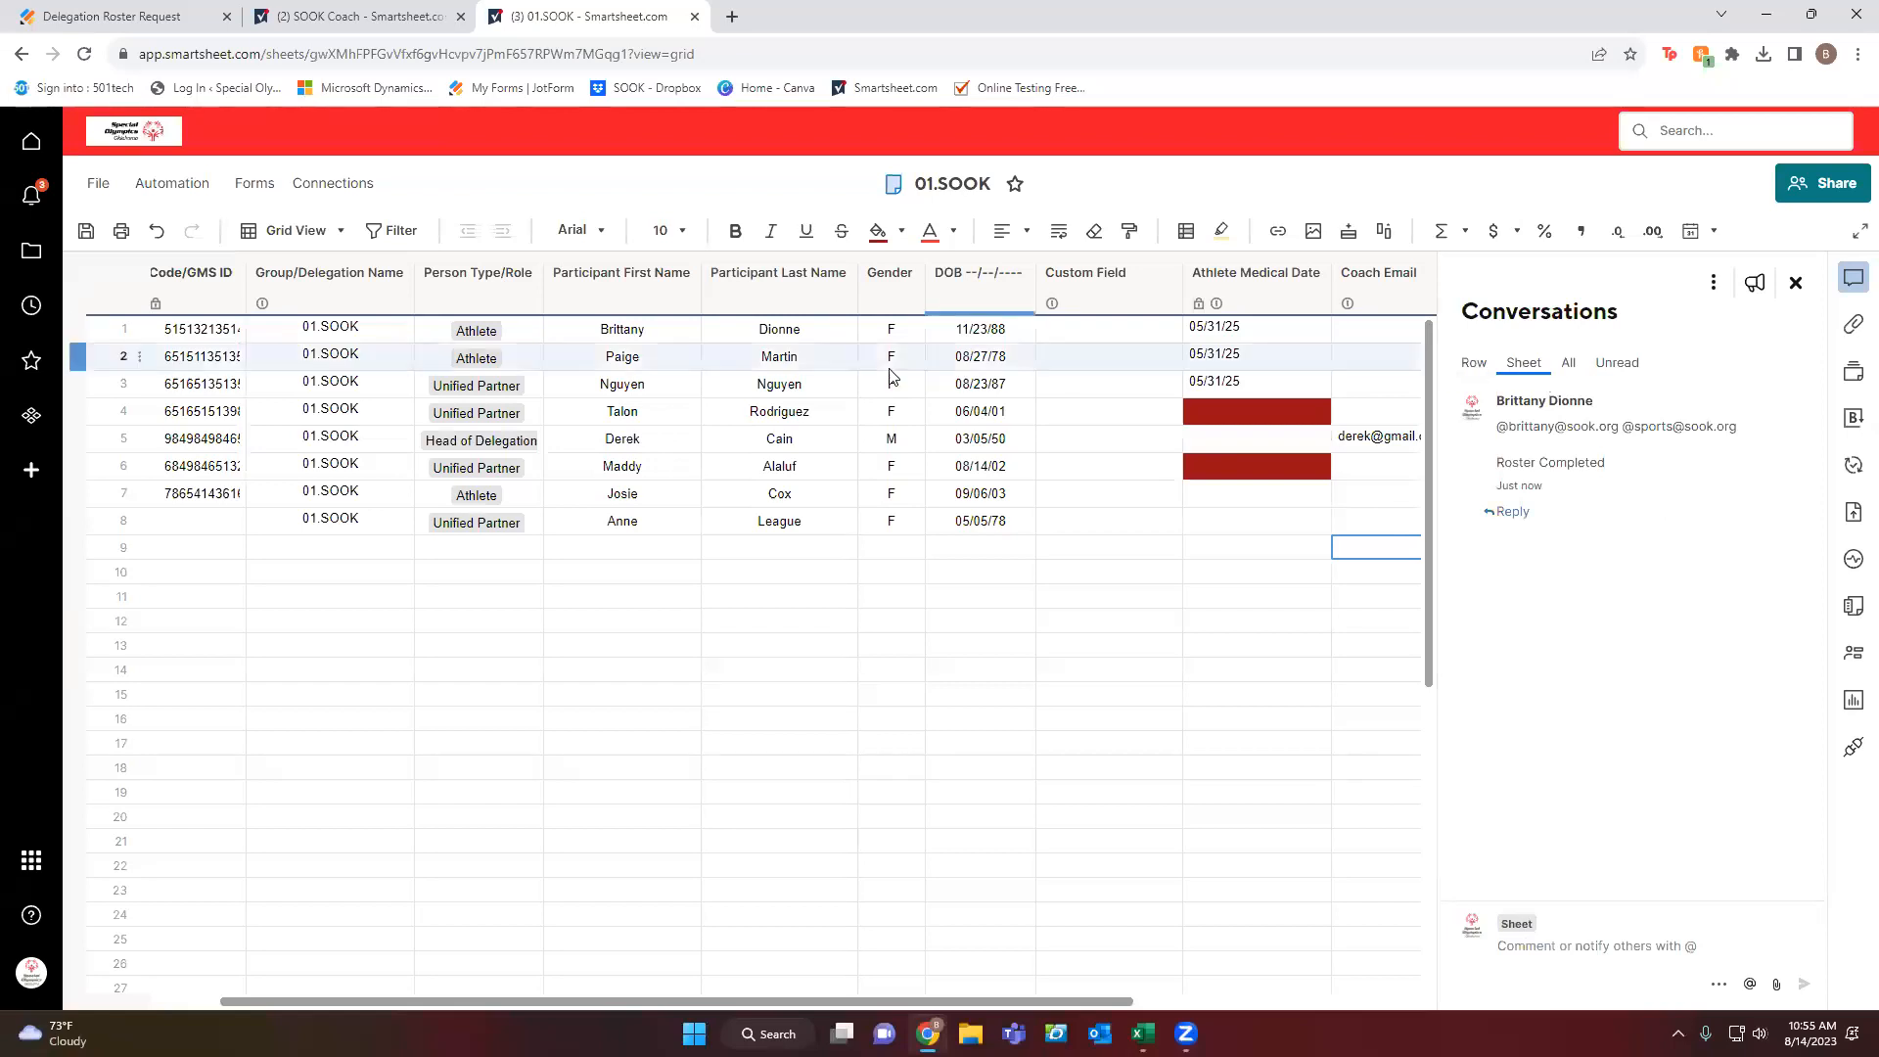
left_click(1202, 418)
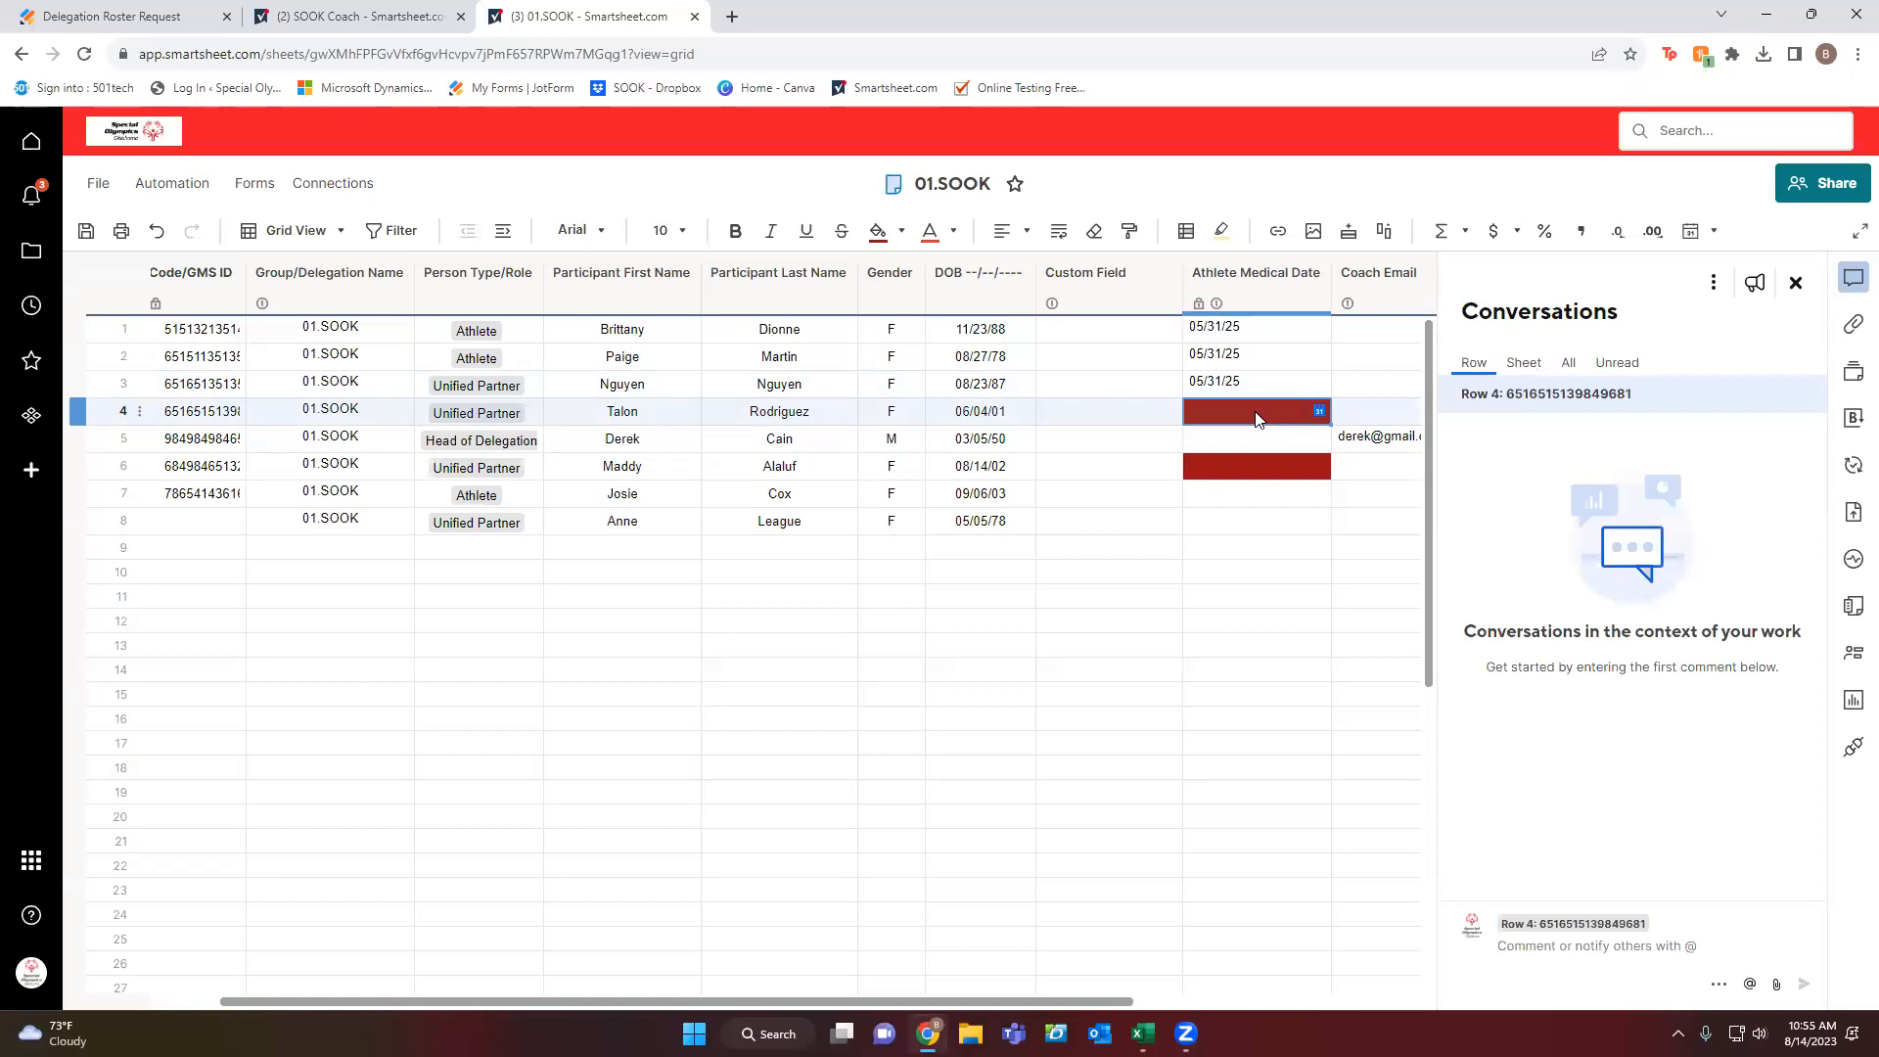
Post a row 4 comment about checking the participant's UP Release, @-mentioning two staff members.
left_click(1512, 944)
type("I am checking ")
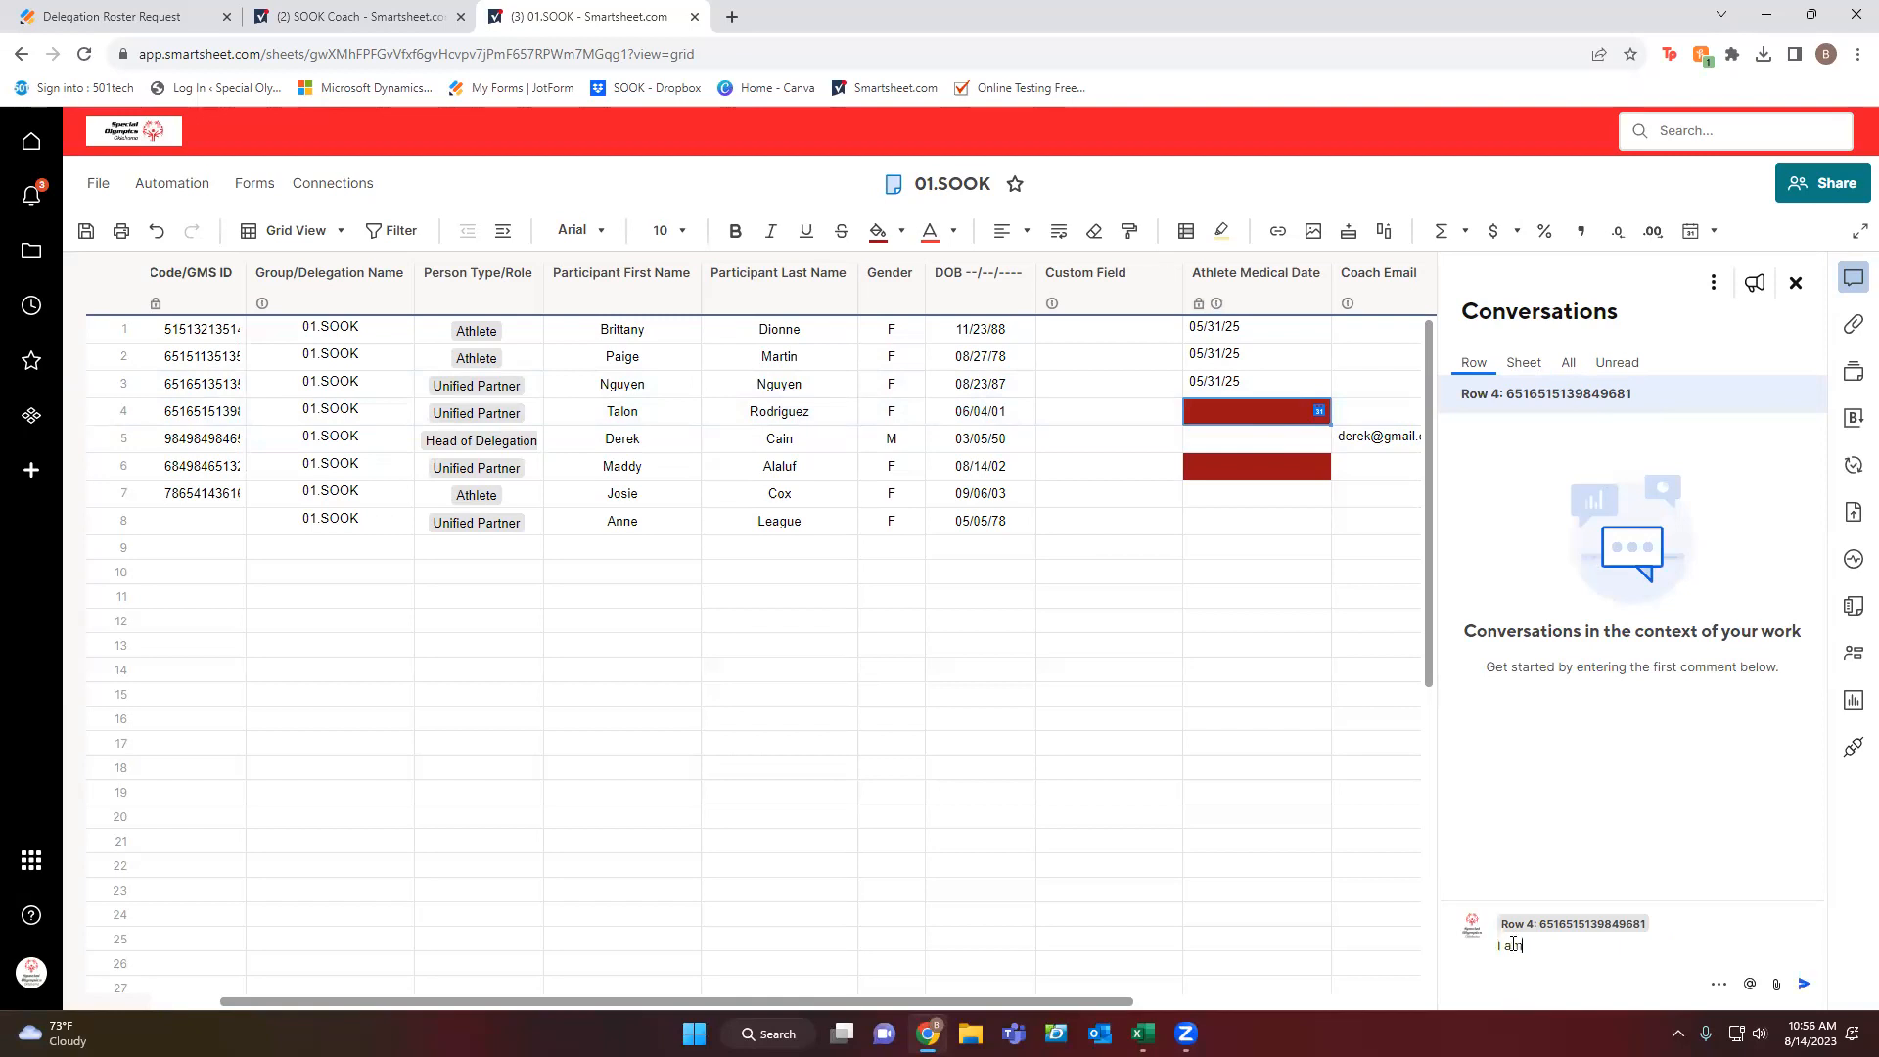
type("on")
type(" Talons ")
type("UP REleaew")
key("BackSpace")
key("BackSpace")
key("BackSpace")
key("BackSpace")
key("BackSpace")
key("BackSpace")
type("elease @brittany")
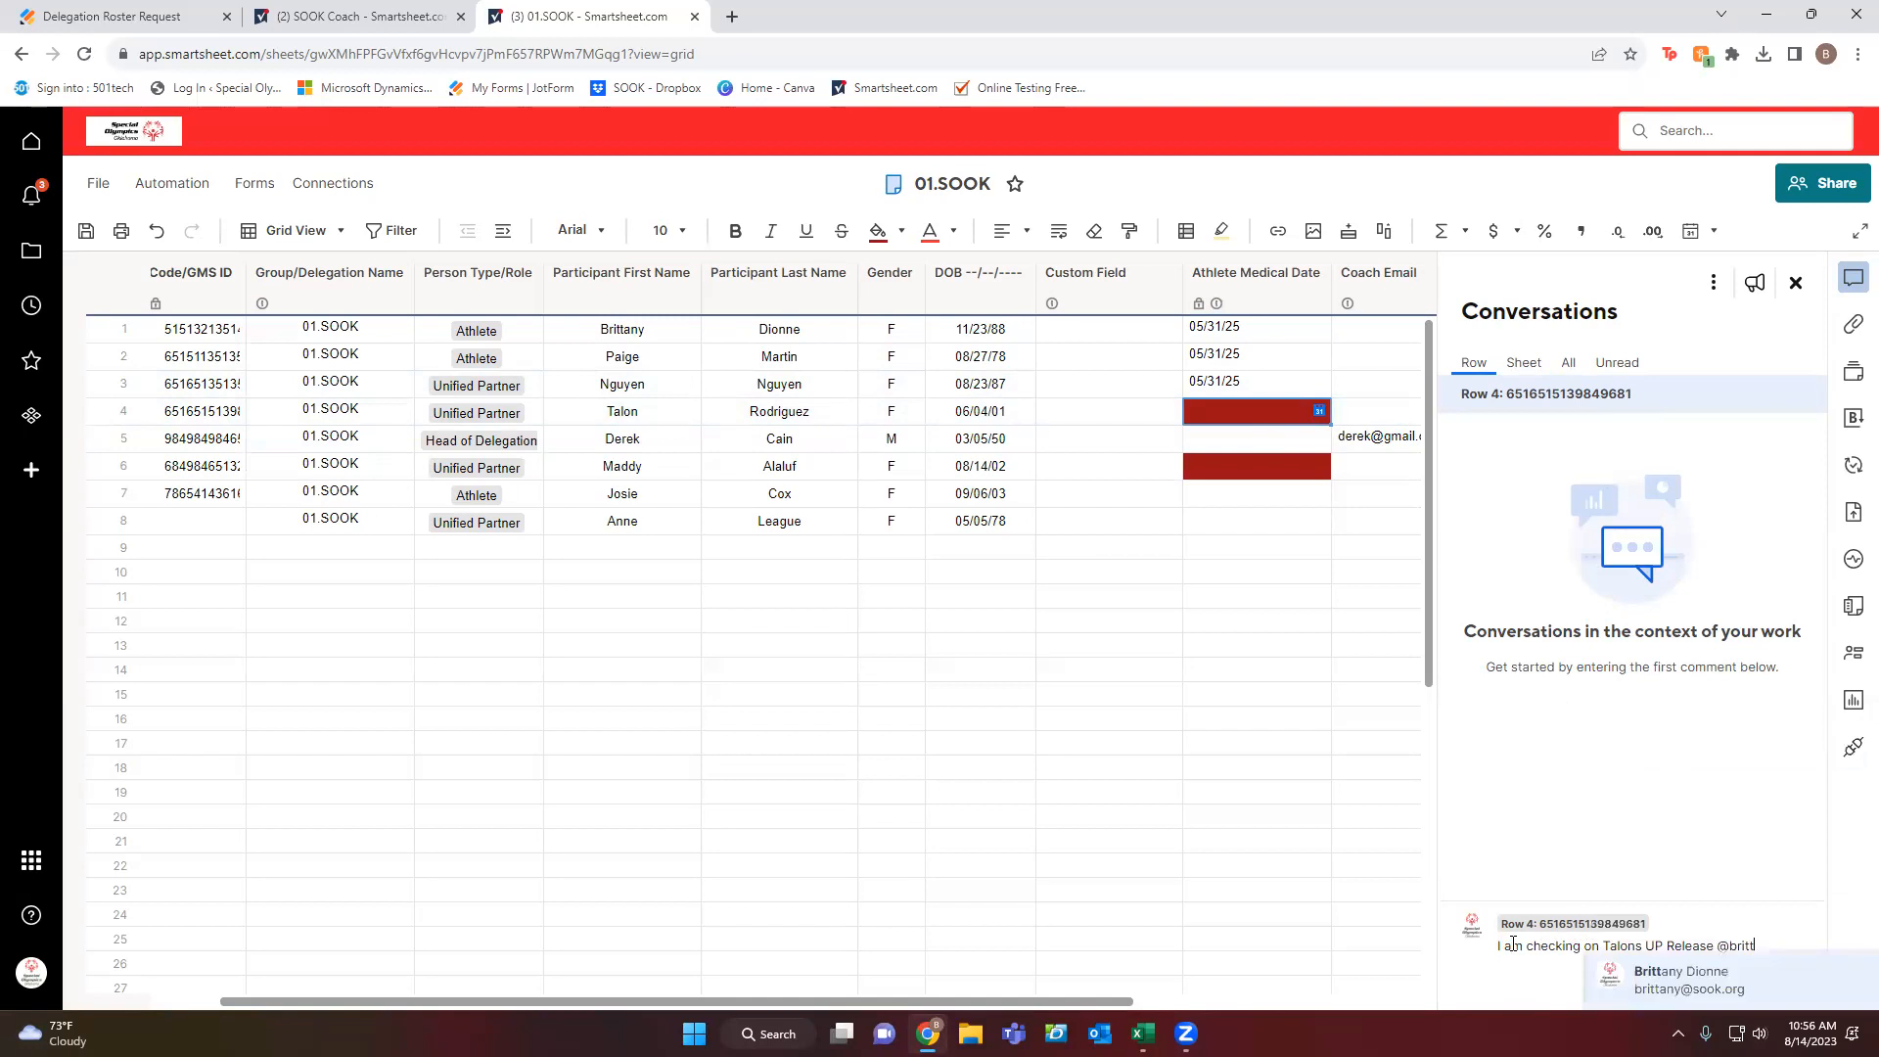
left_click(1631, 980)
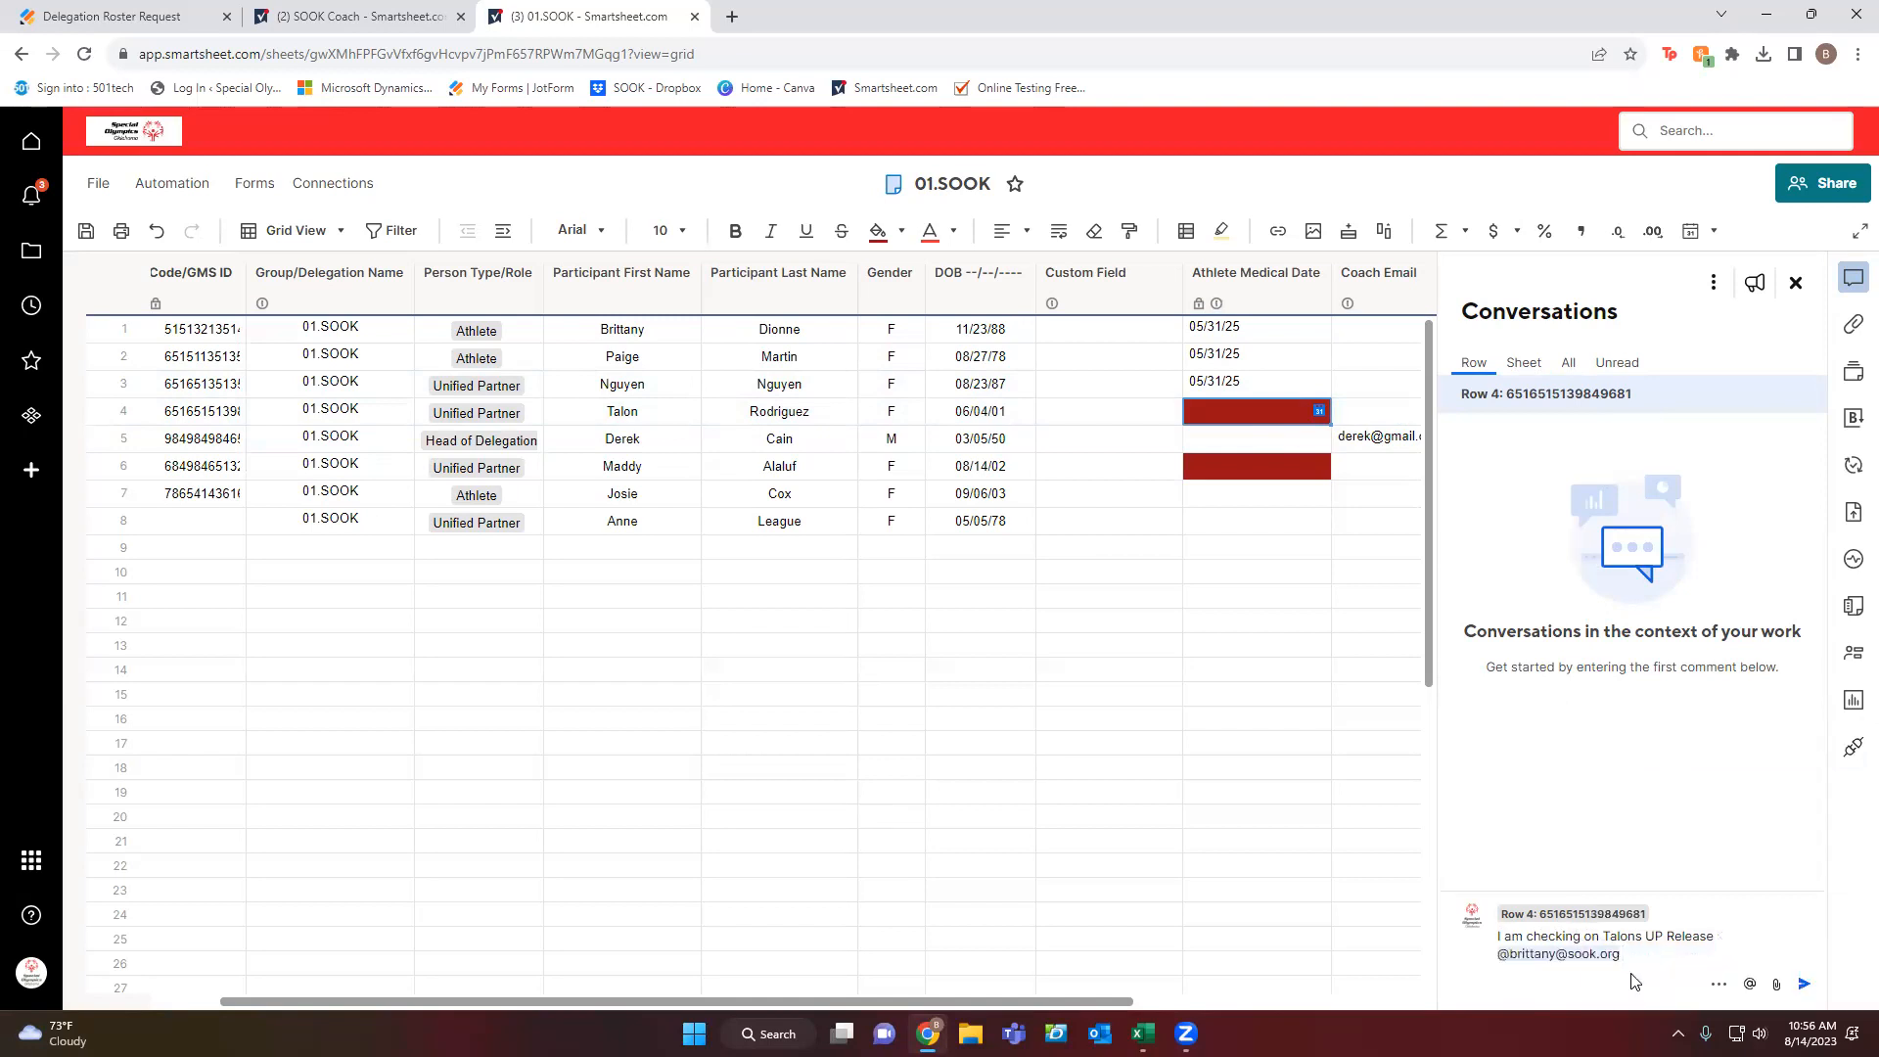
type("@sport")
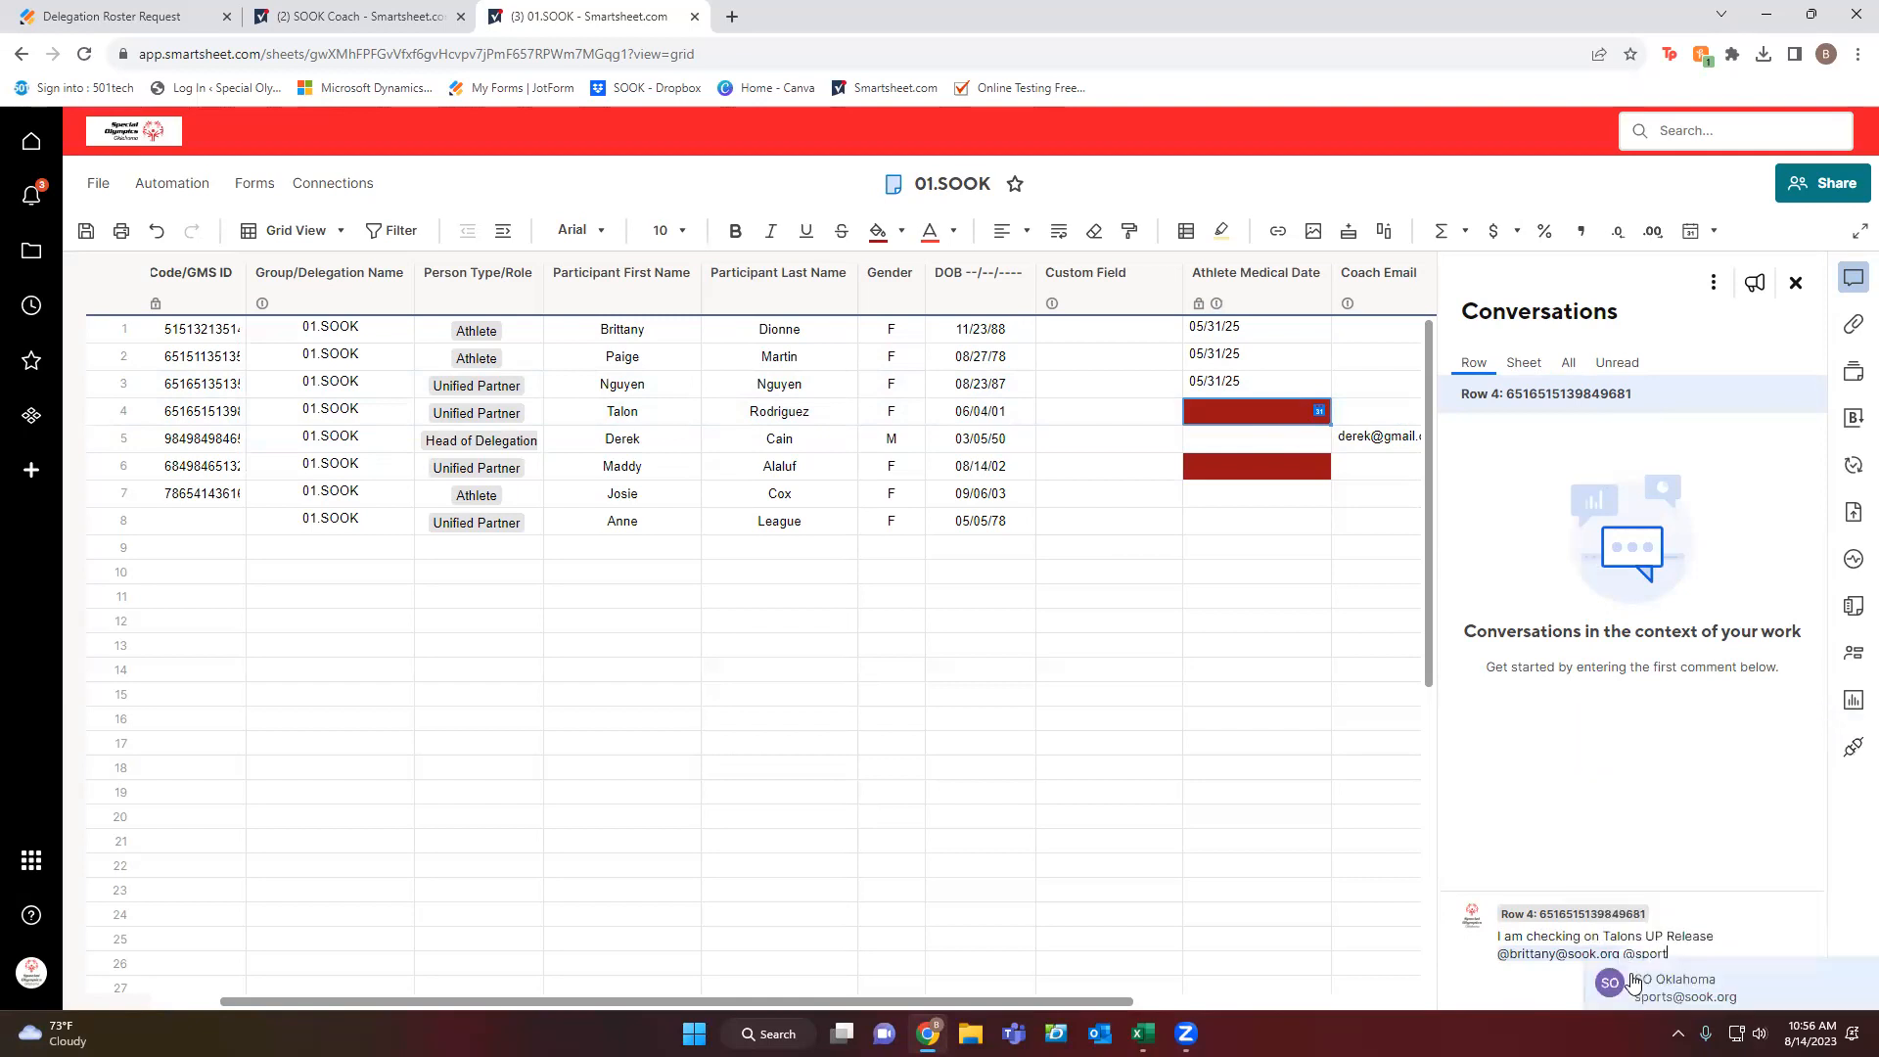
left_click(1631, 981)
left_click(1805, 984)
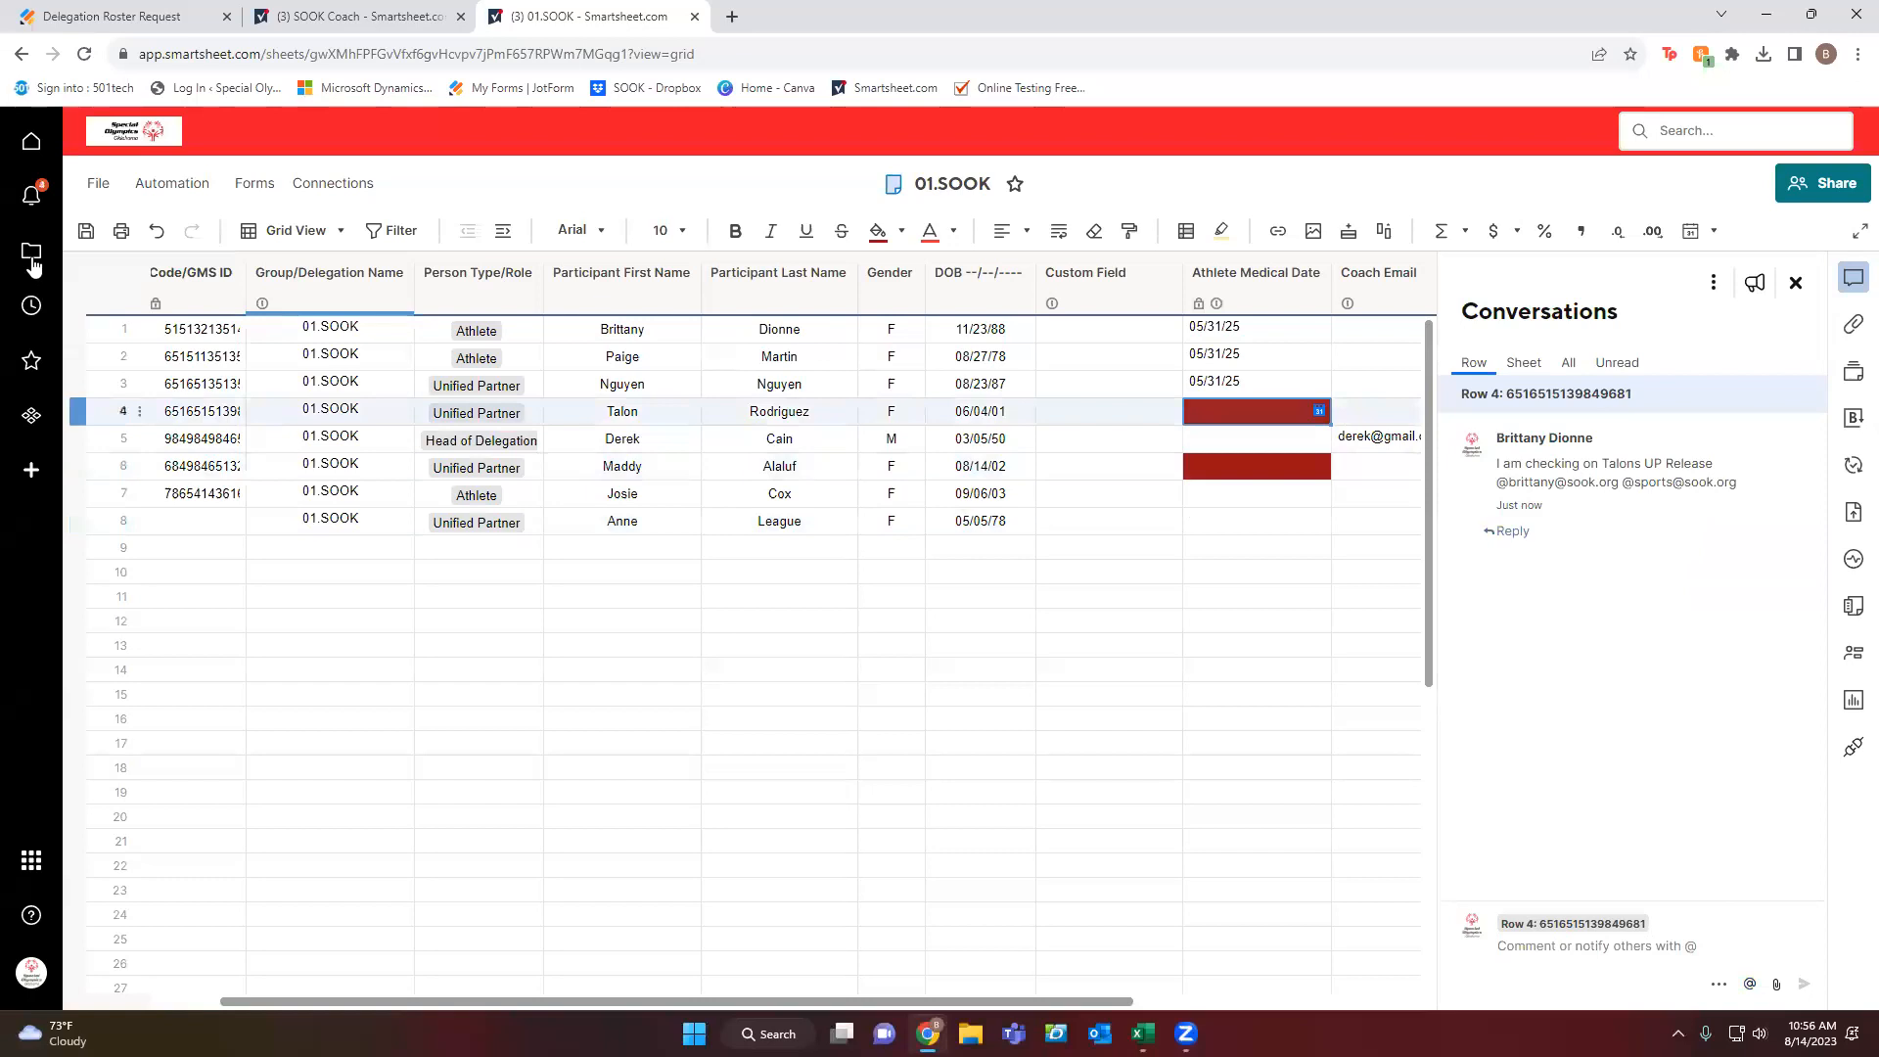
Check notifications and review the Sheet, Row and All comment tabs.
left_click(31, 195)
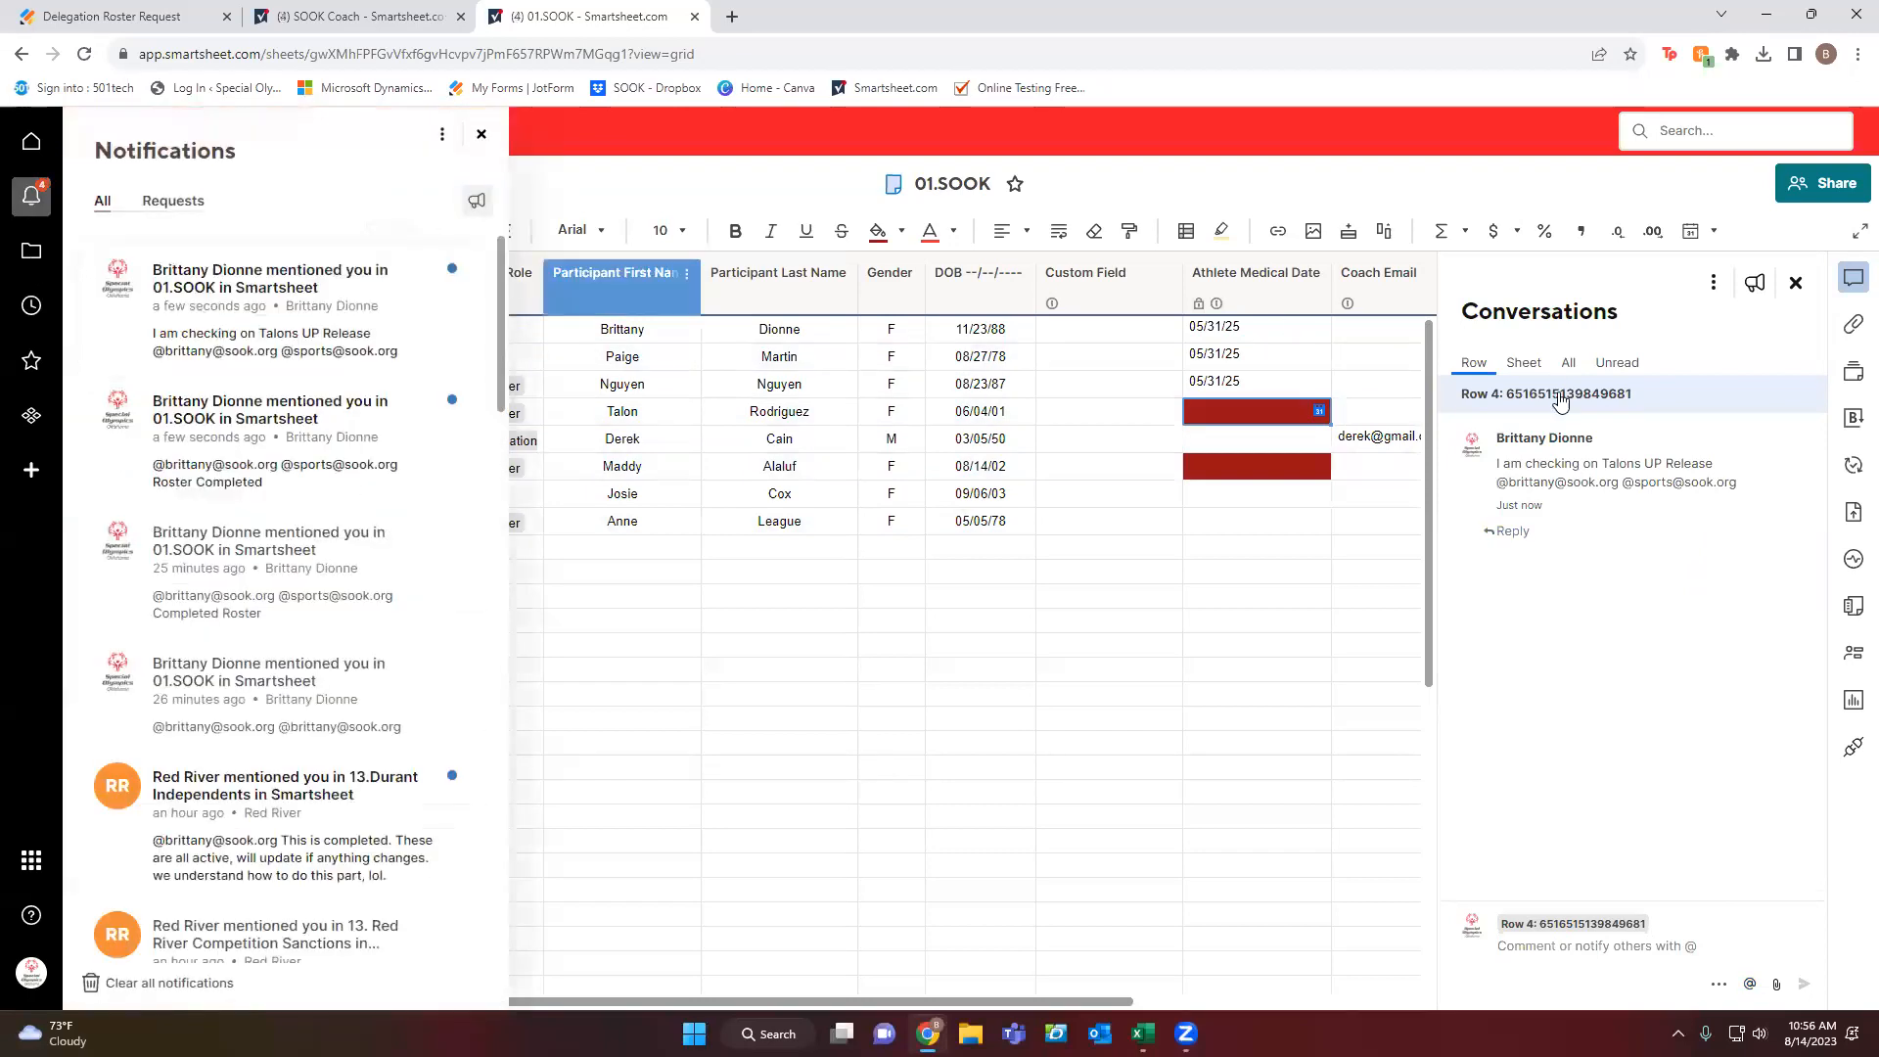
left_click(1524, 364)
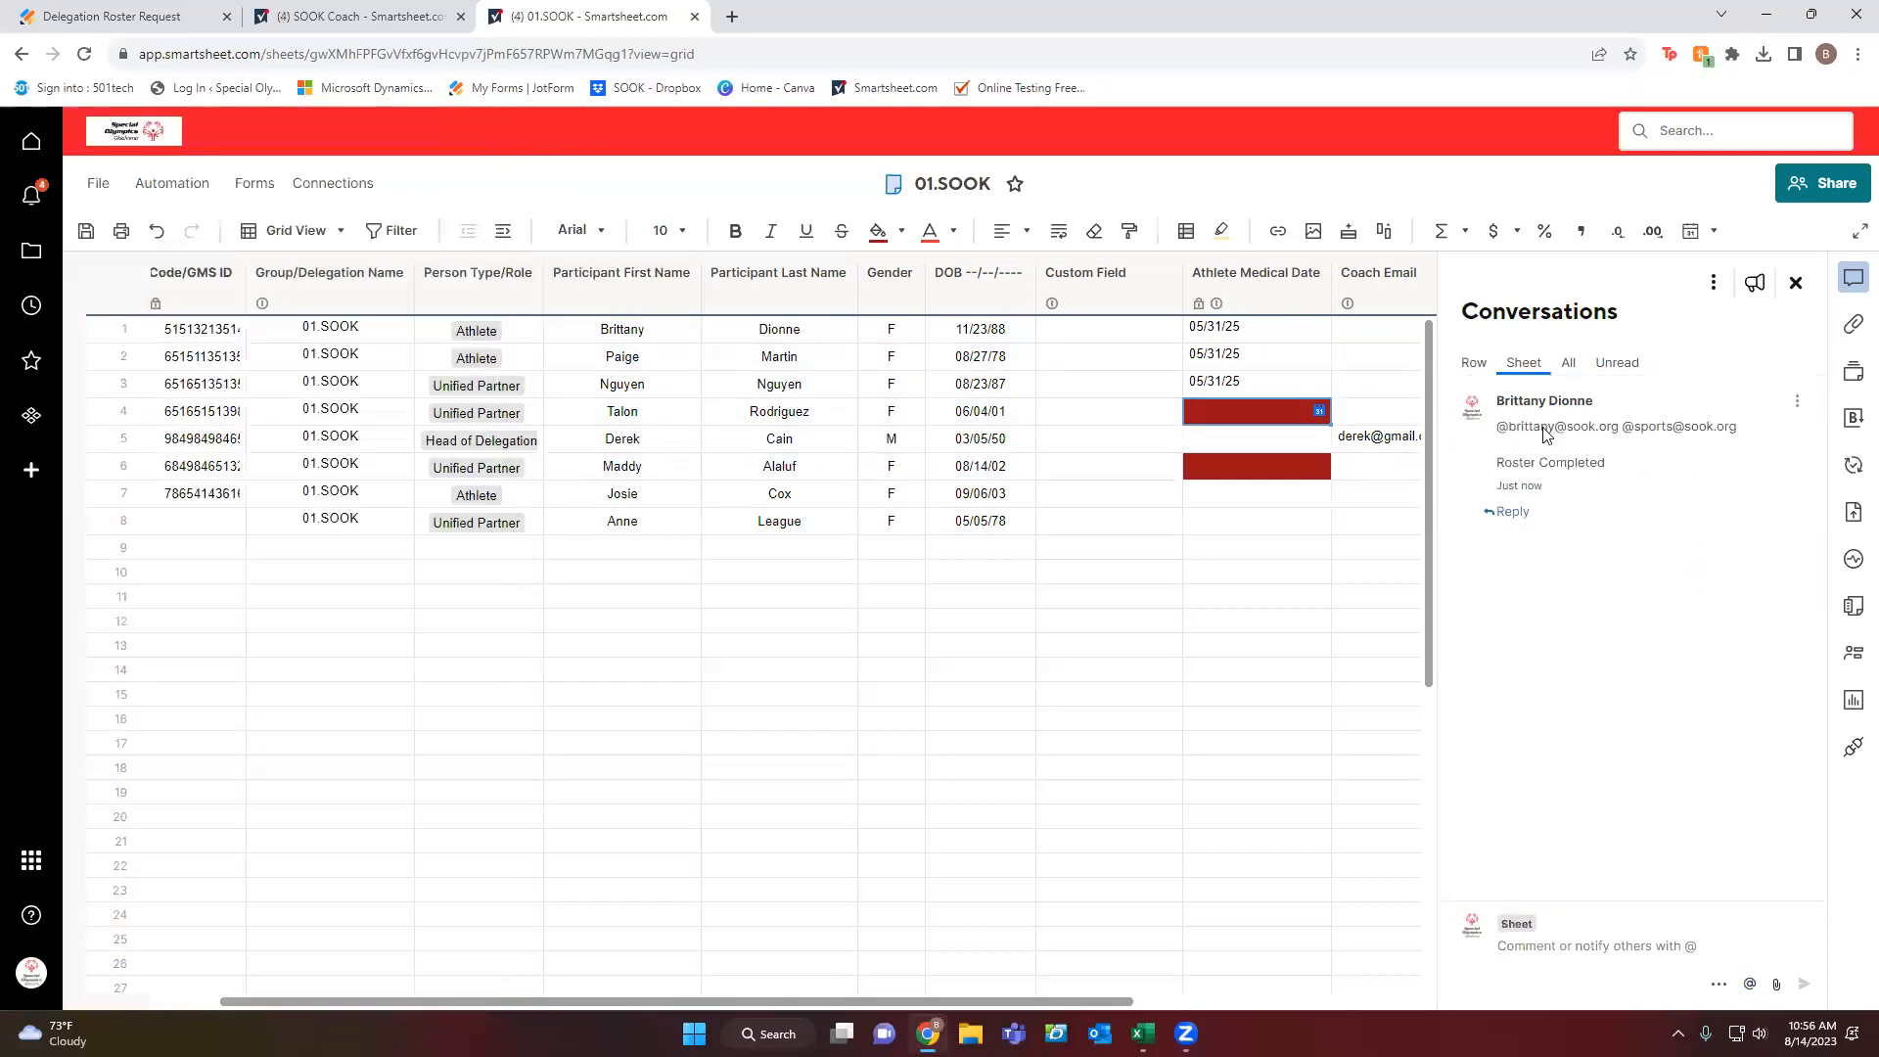
left_click(1474, 364)
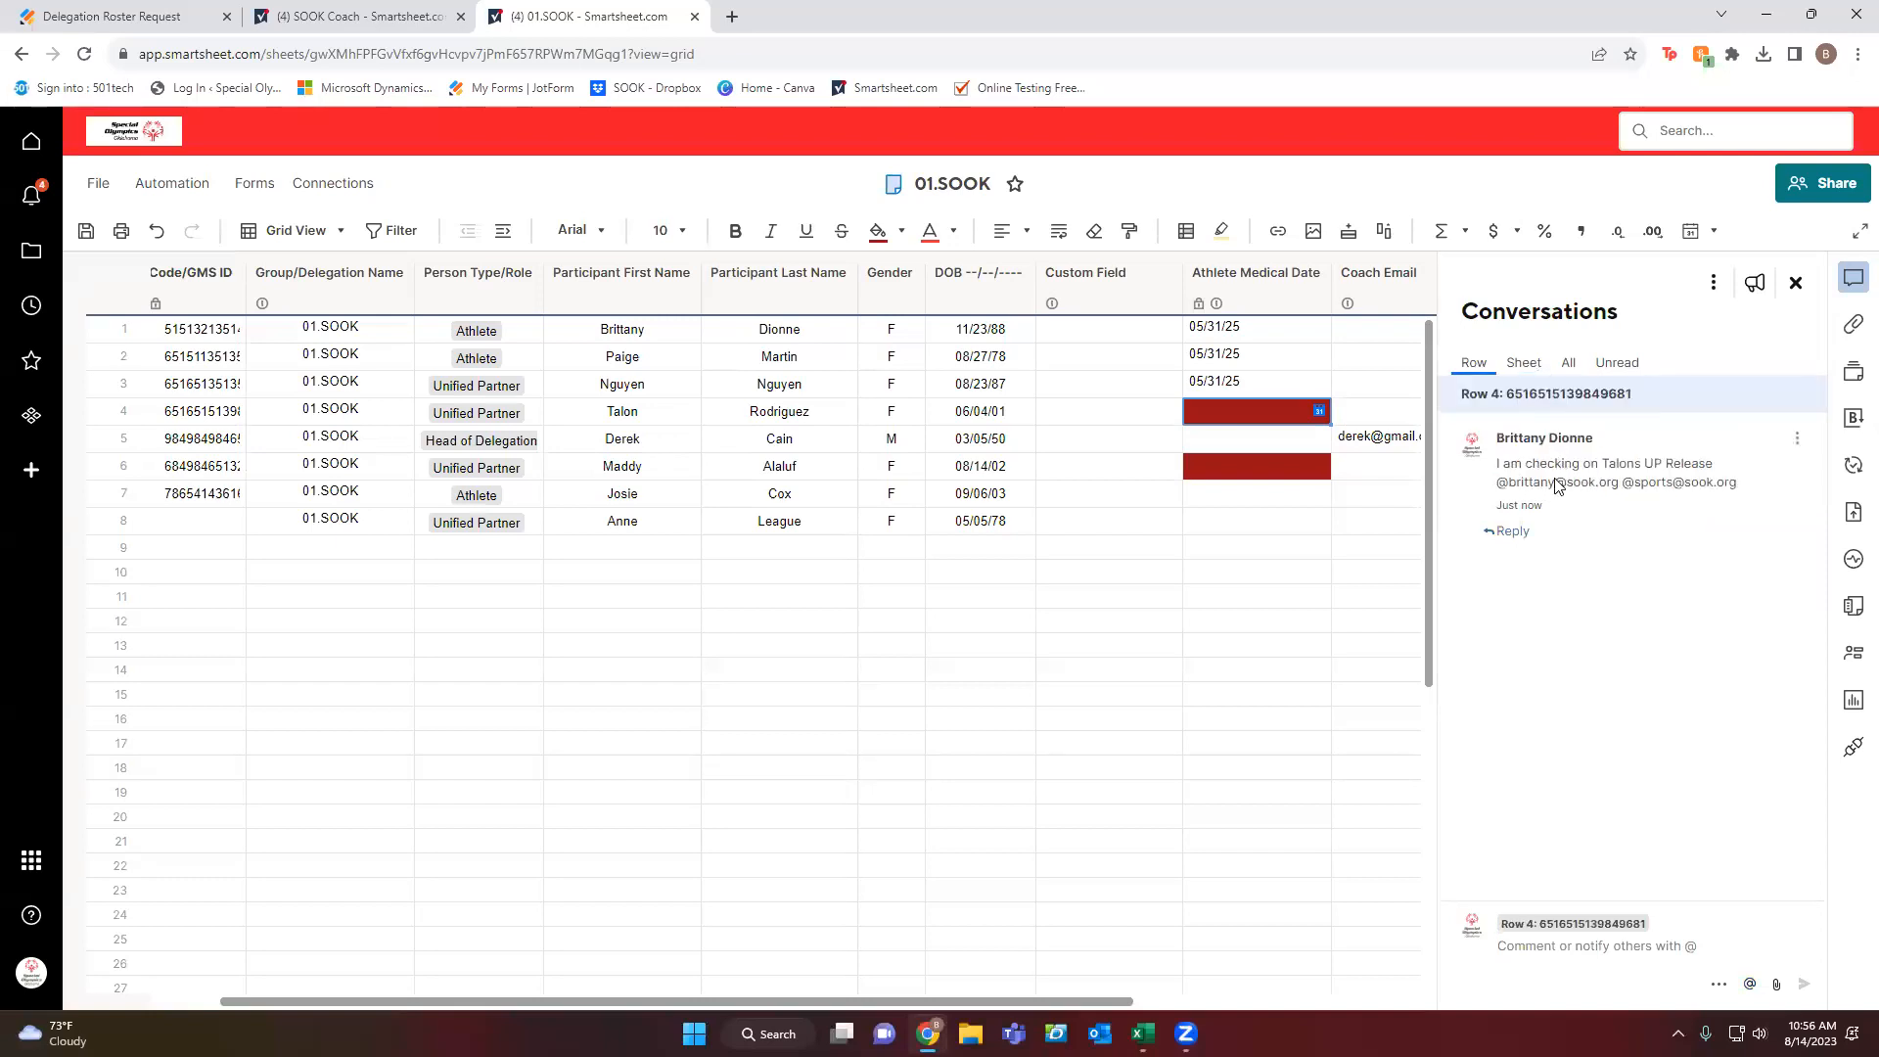
left_click(1570, 364)
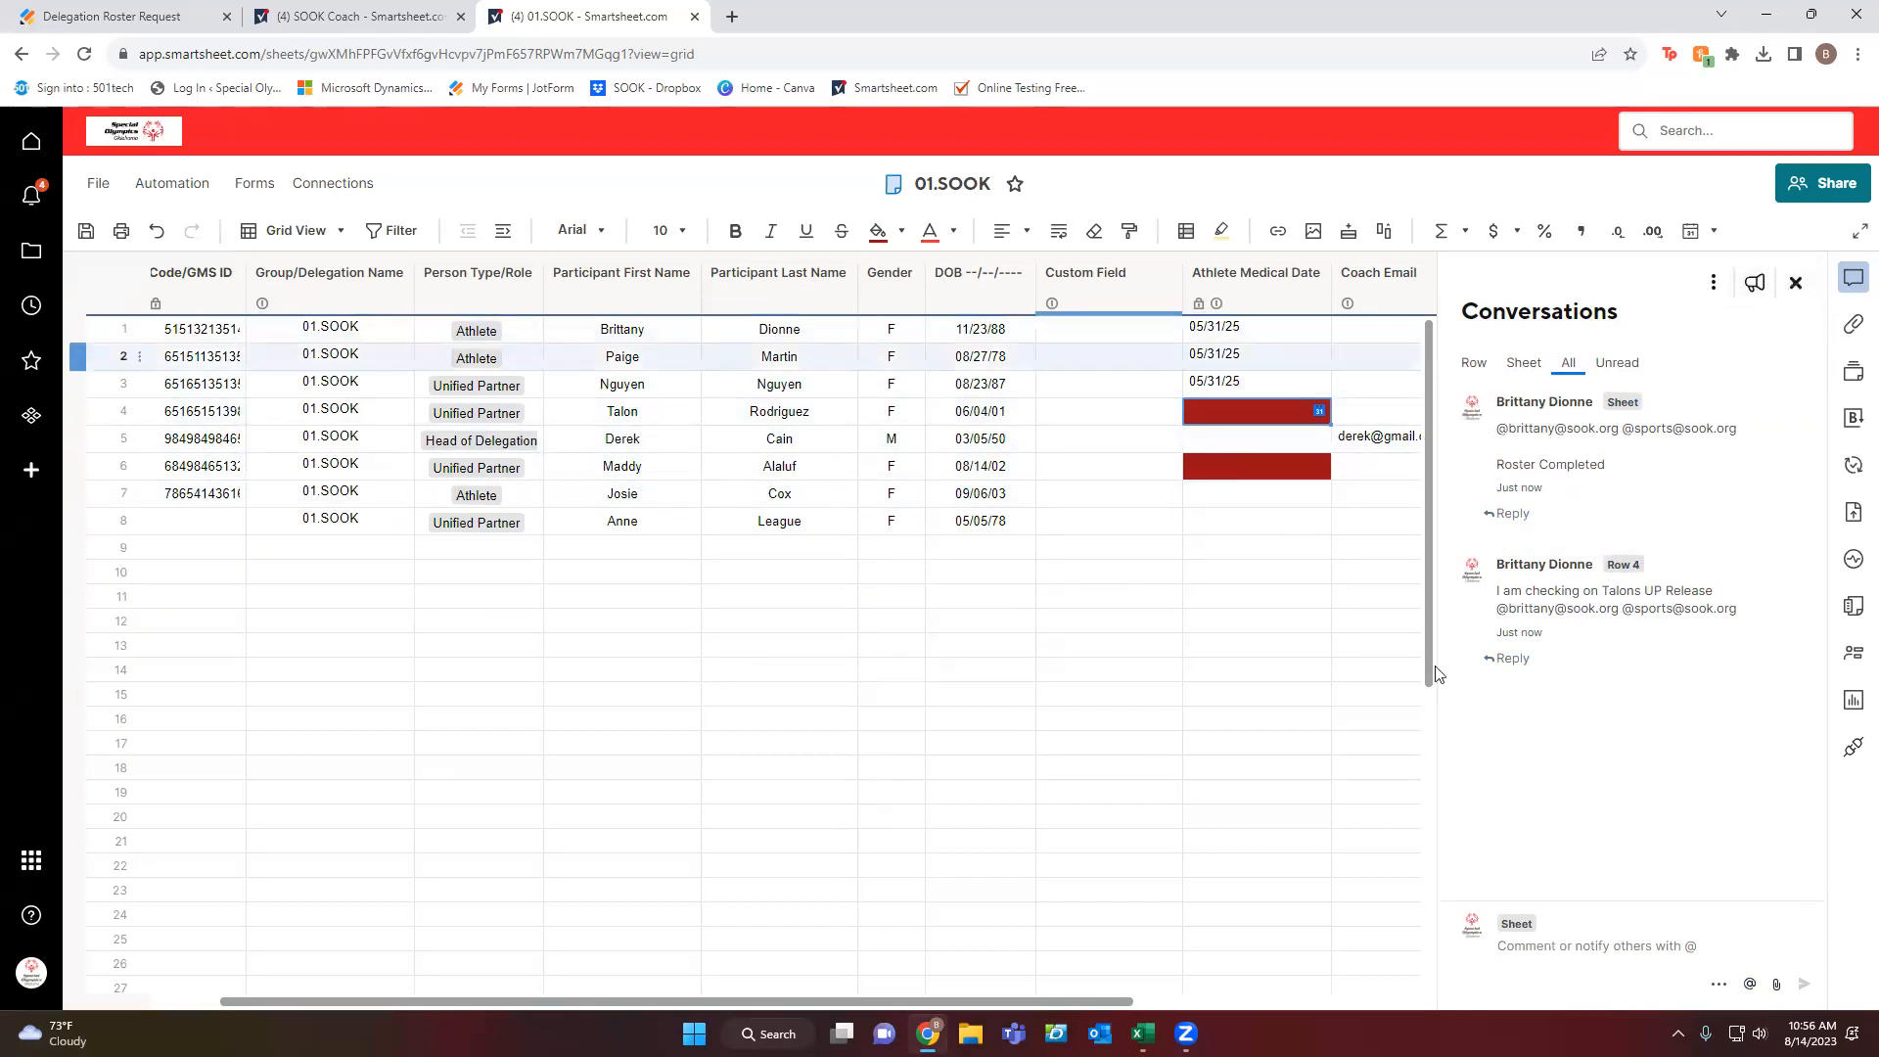
Close and reopen Conversations, showing the sheet-level comments with the Roster Completed note.
left_click(1796, 282)
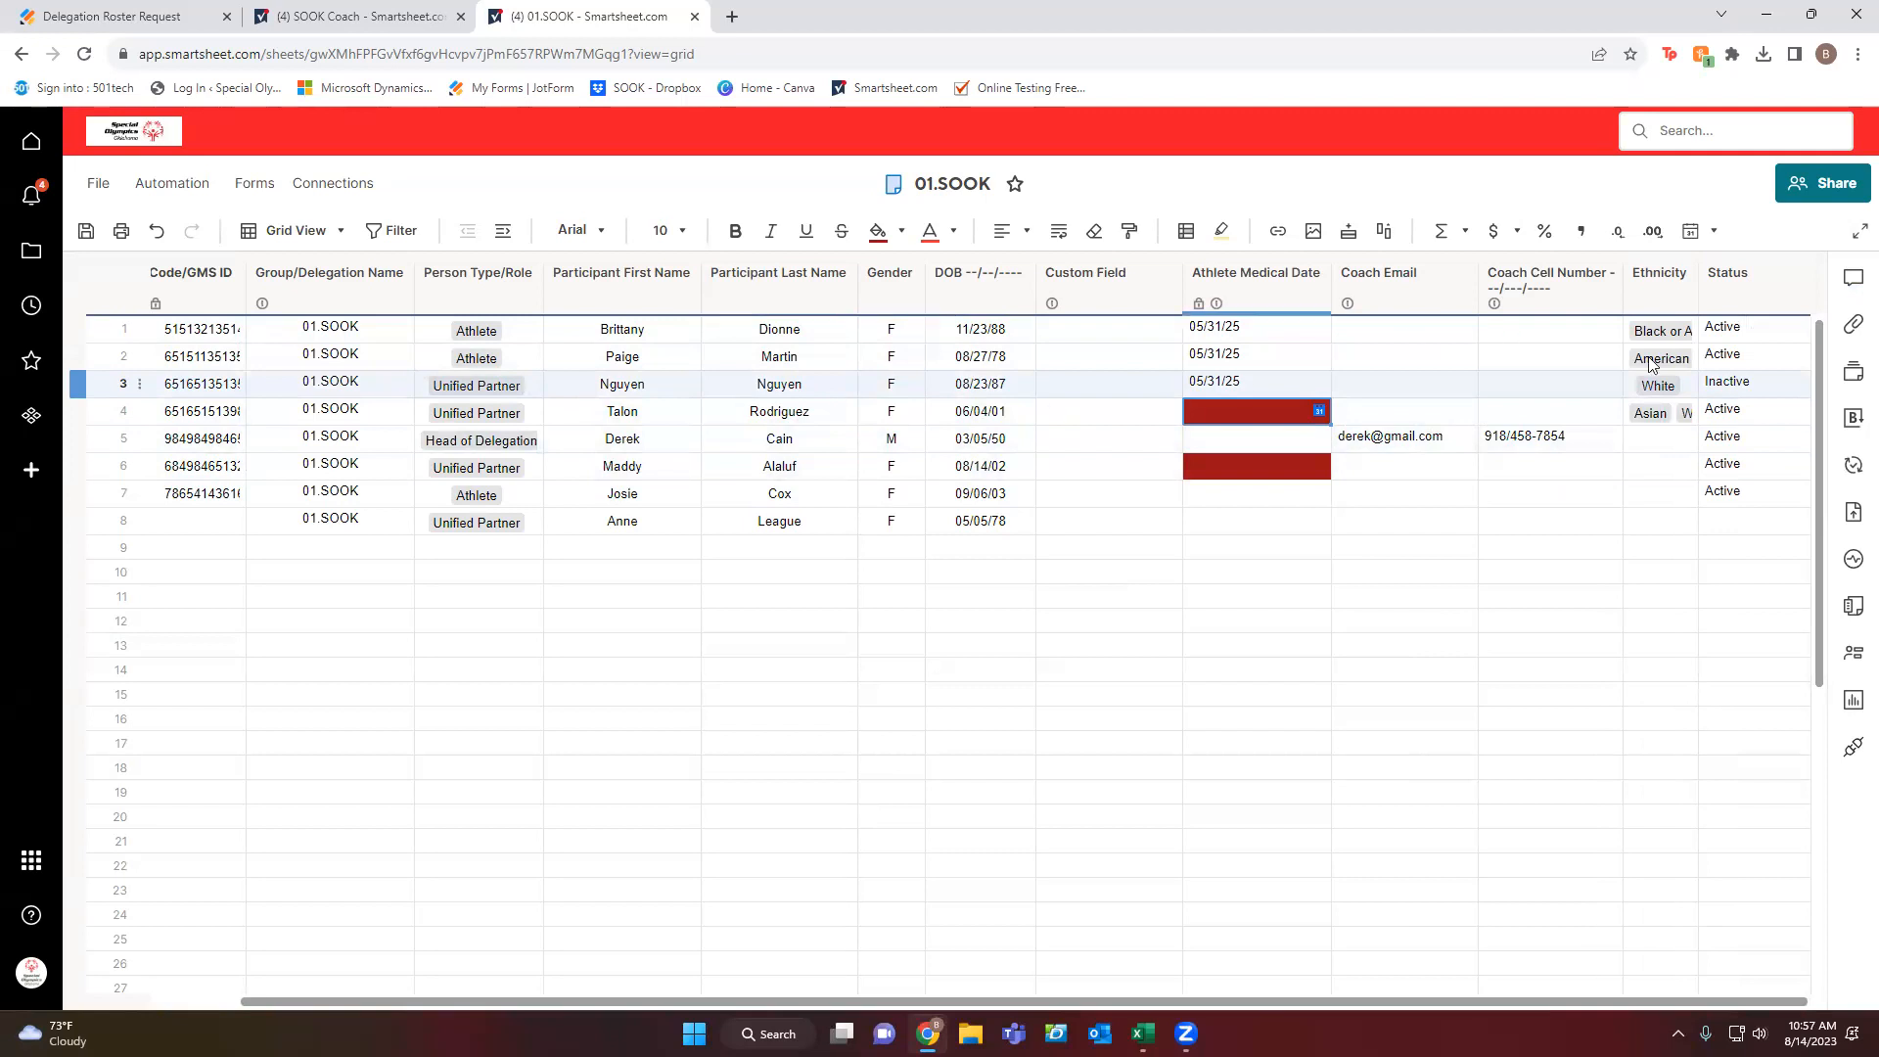
left_click(1852, 277)
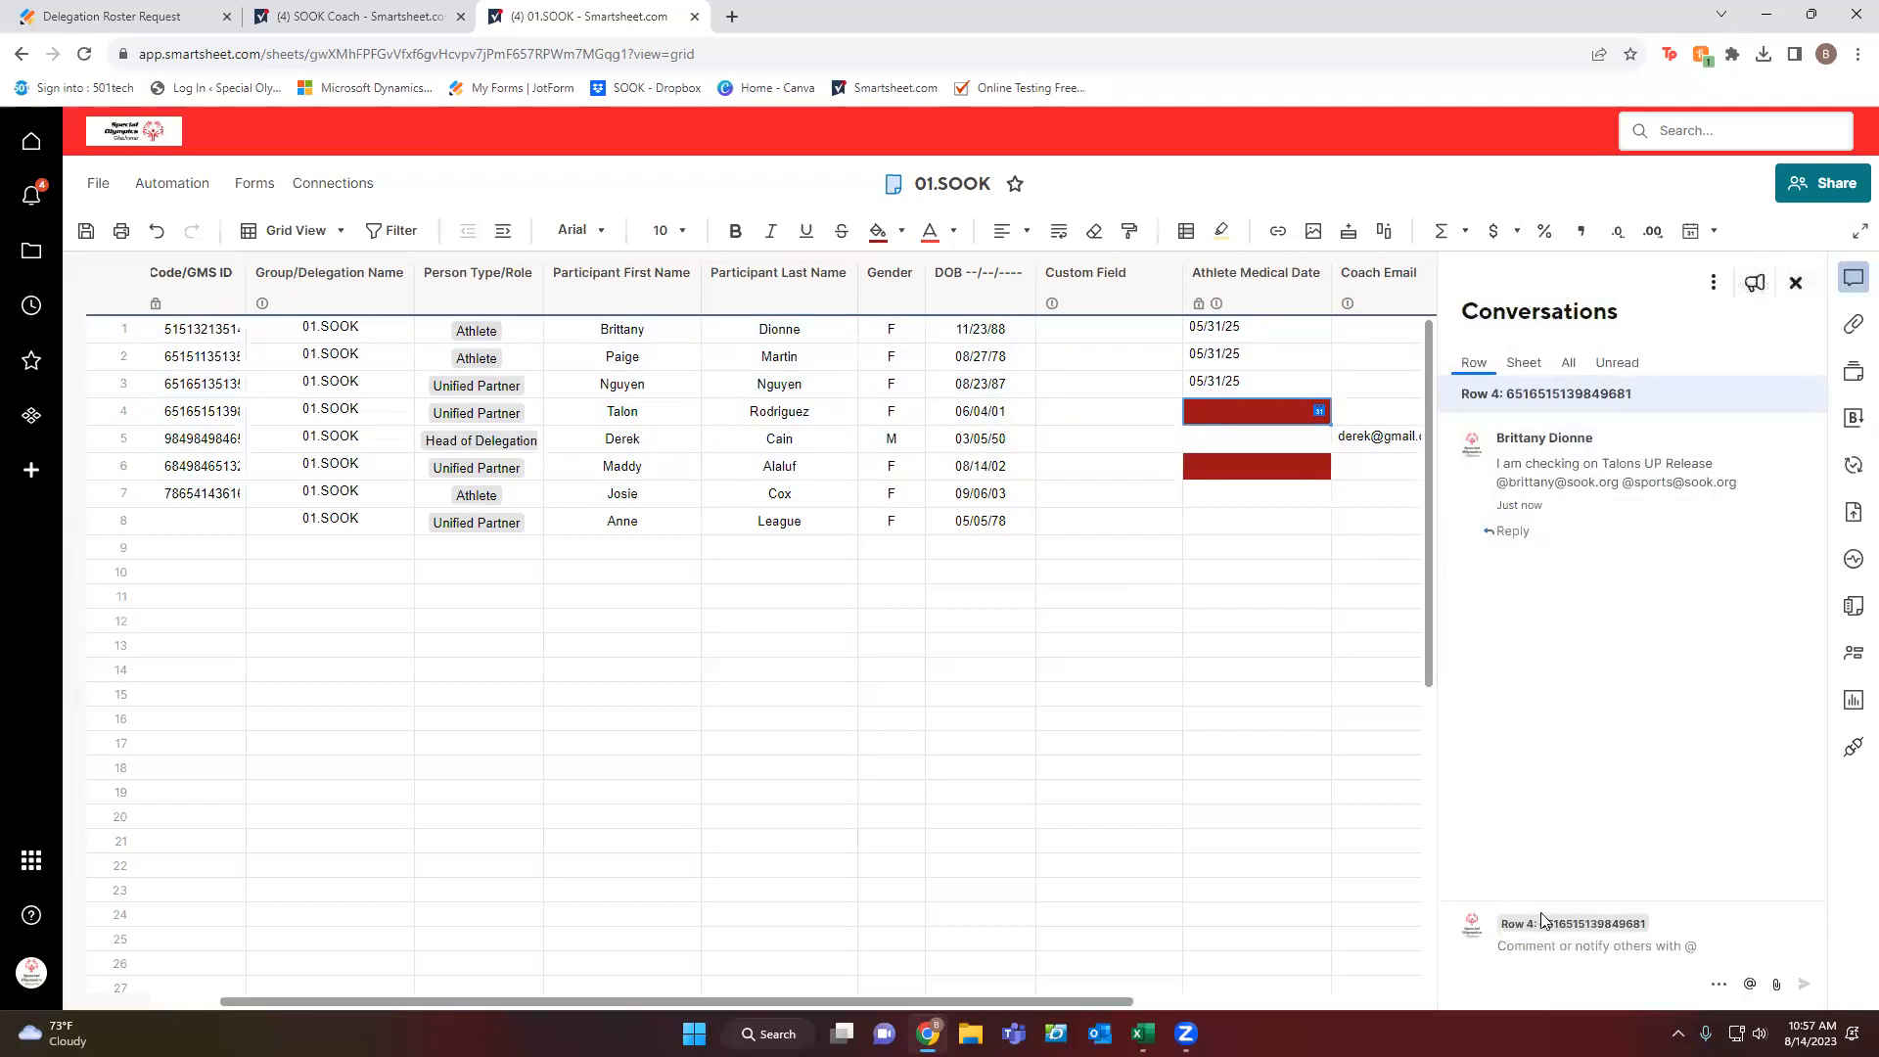
left_click(1536, 367)
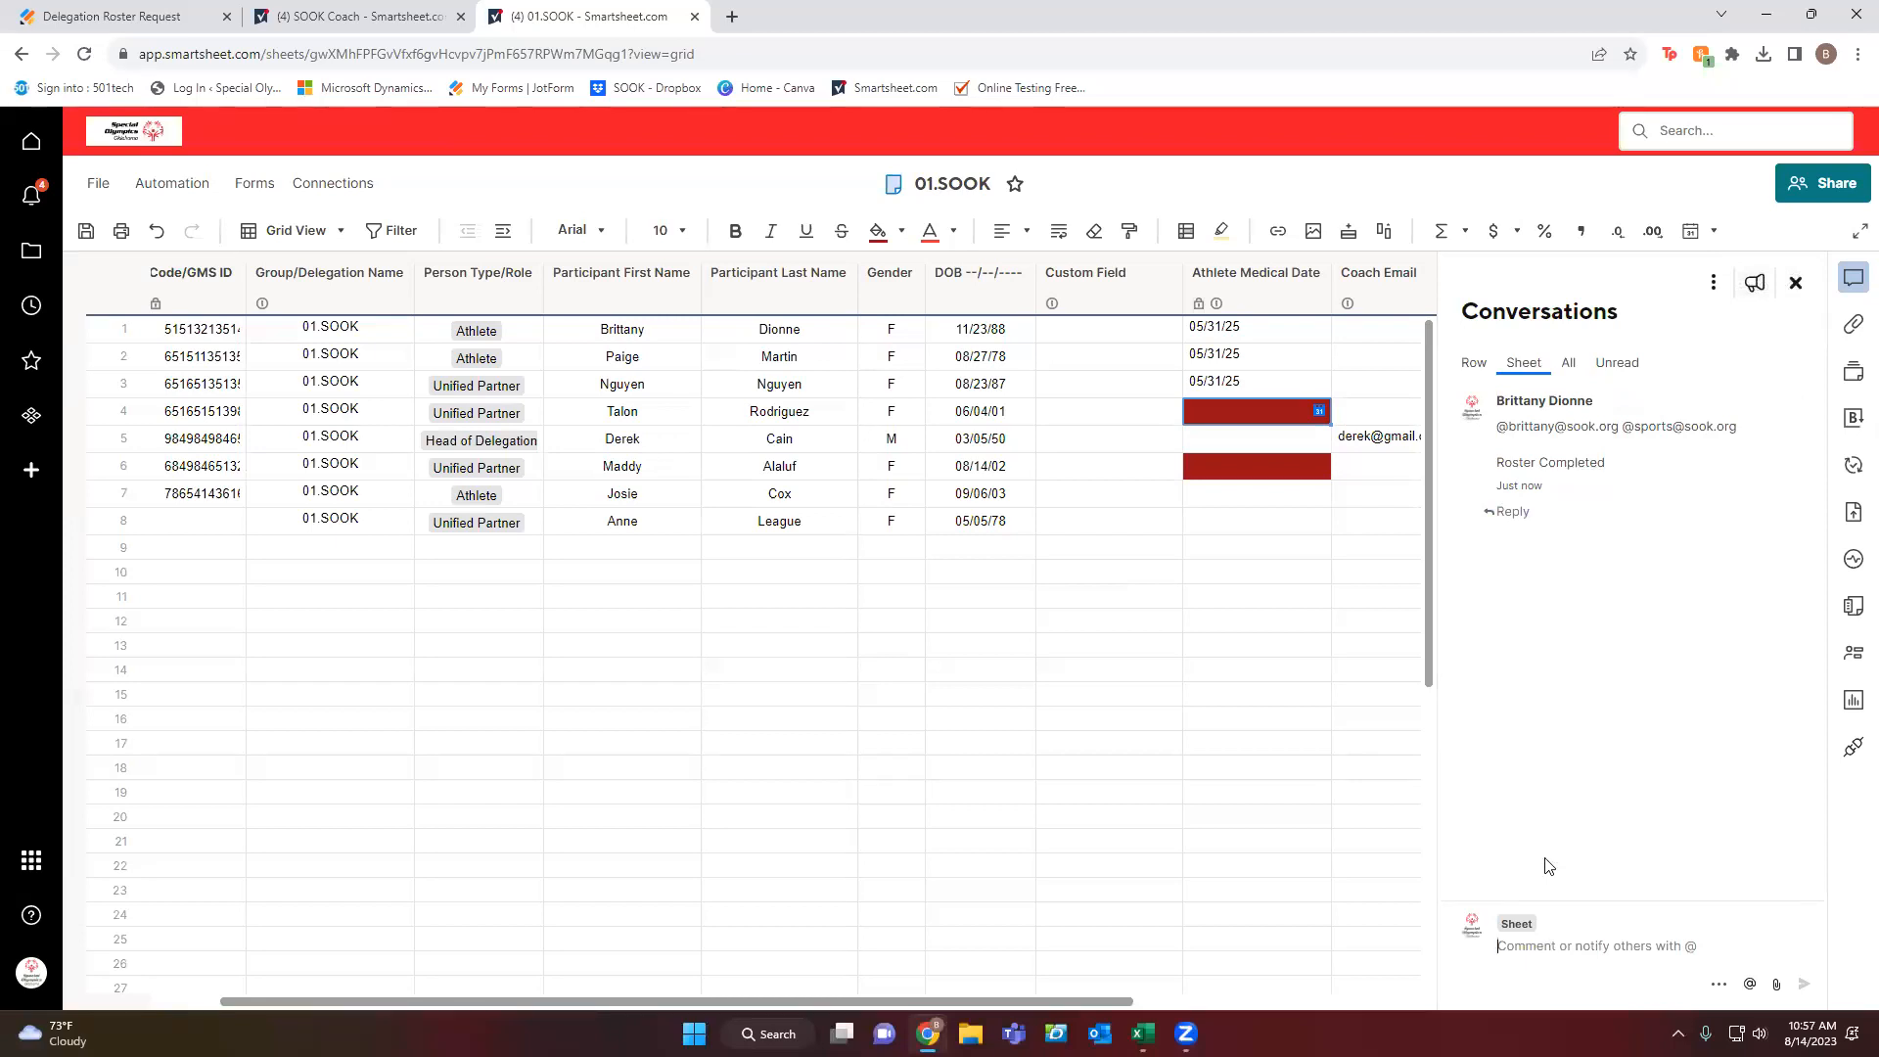
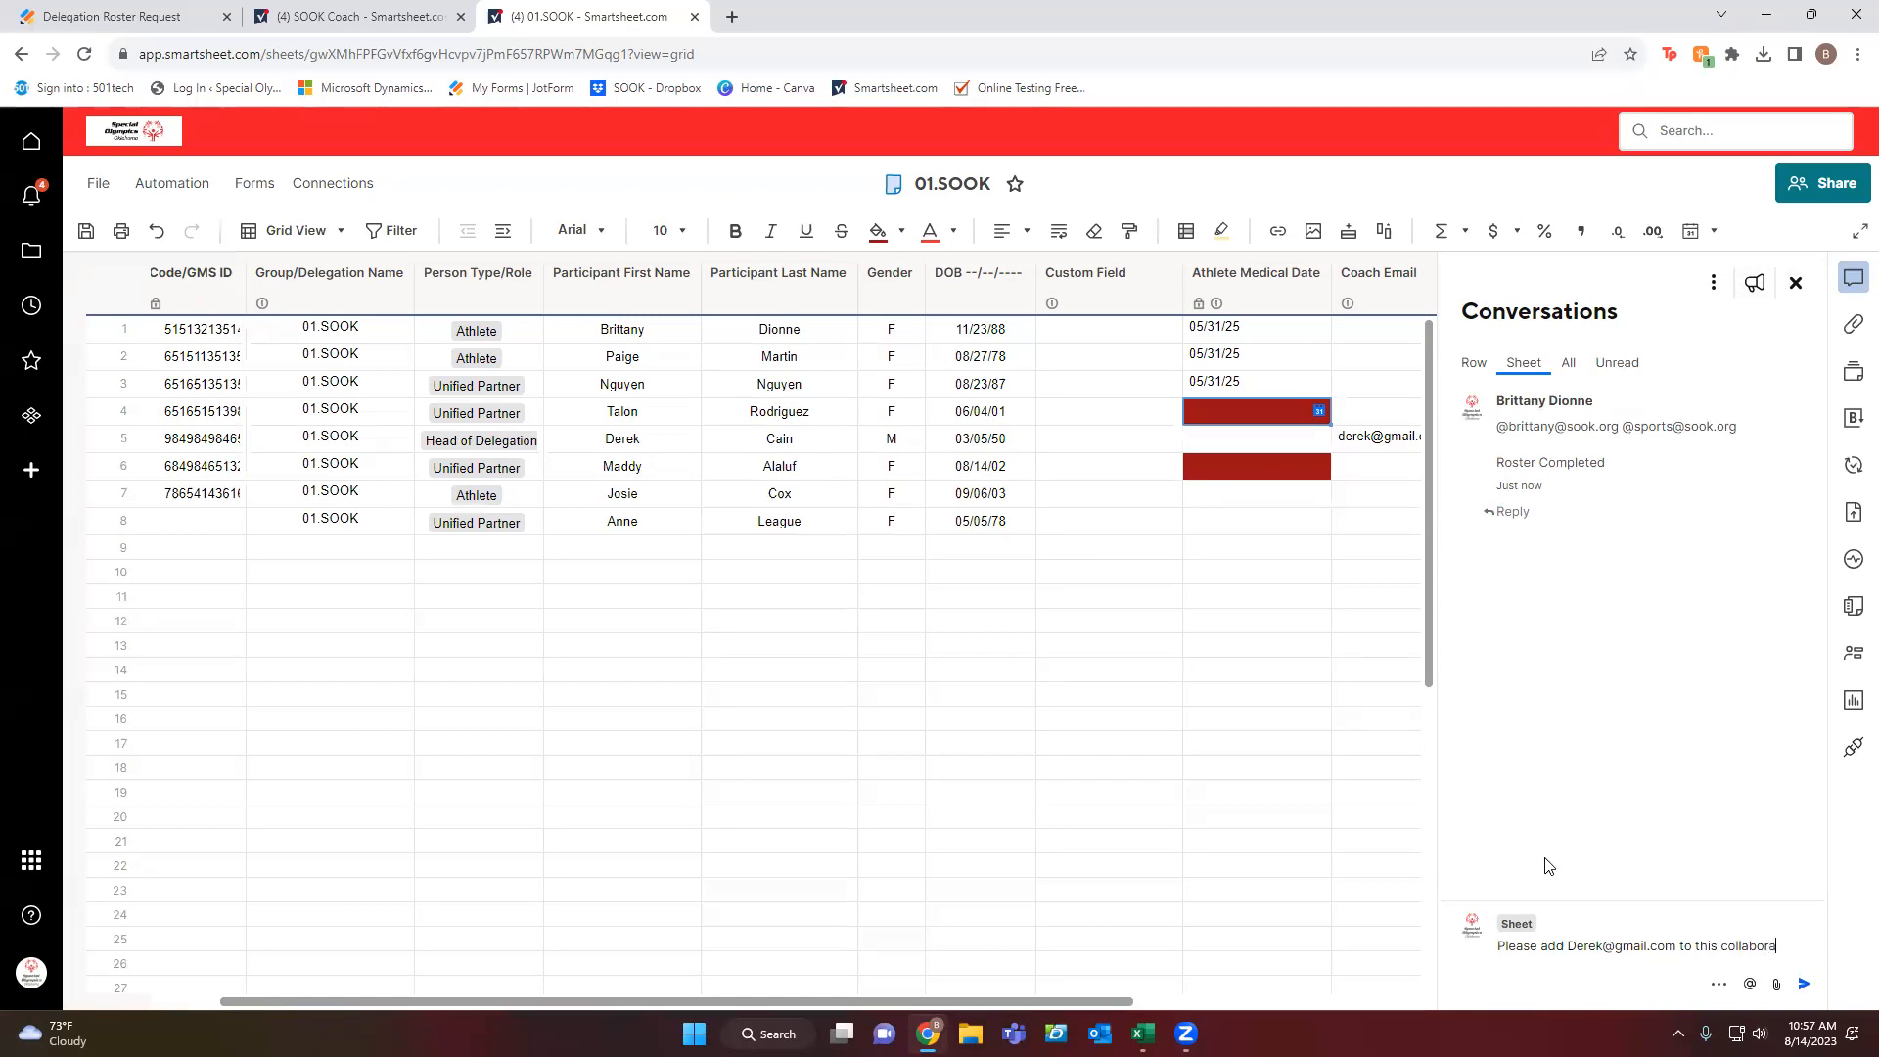
Post a sheet comment asking to add a contact's e-mail as collaborator, mentioning a staff member.
type("tion @brittany")
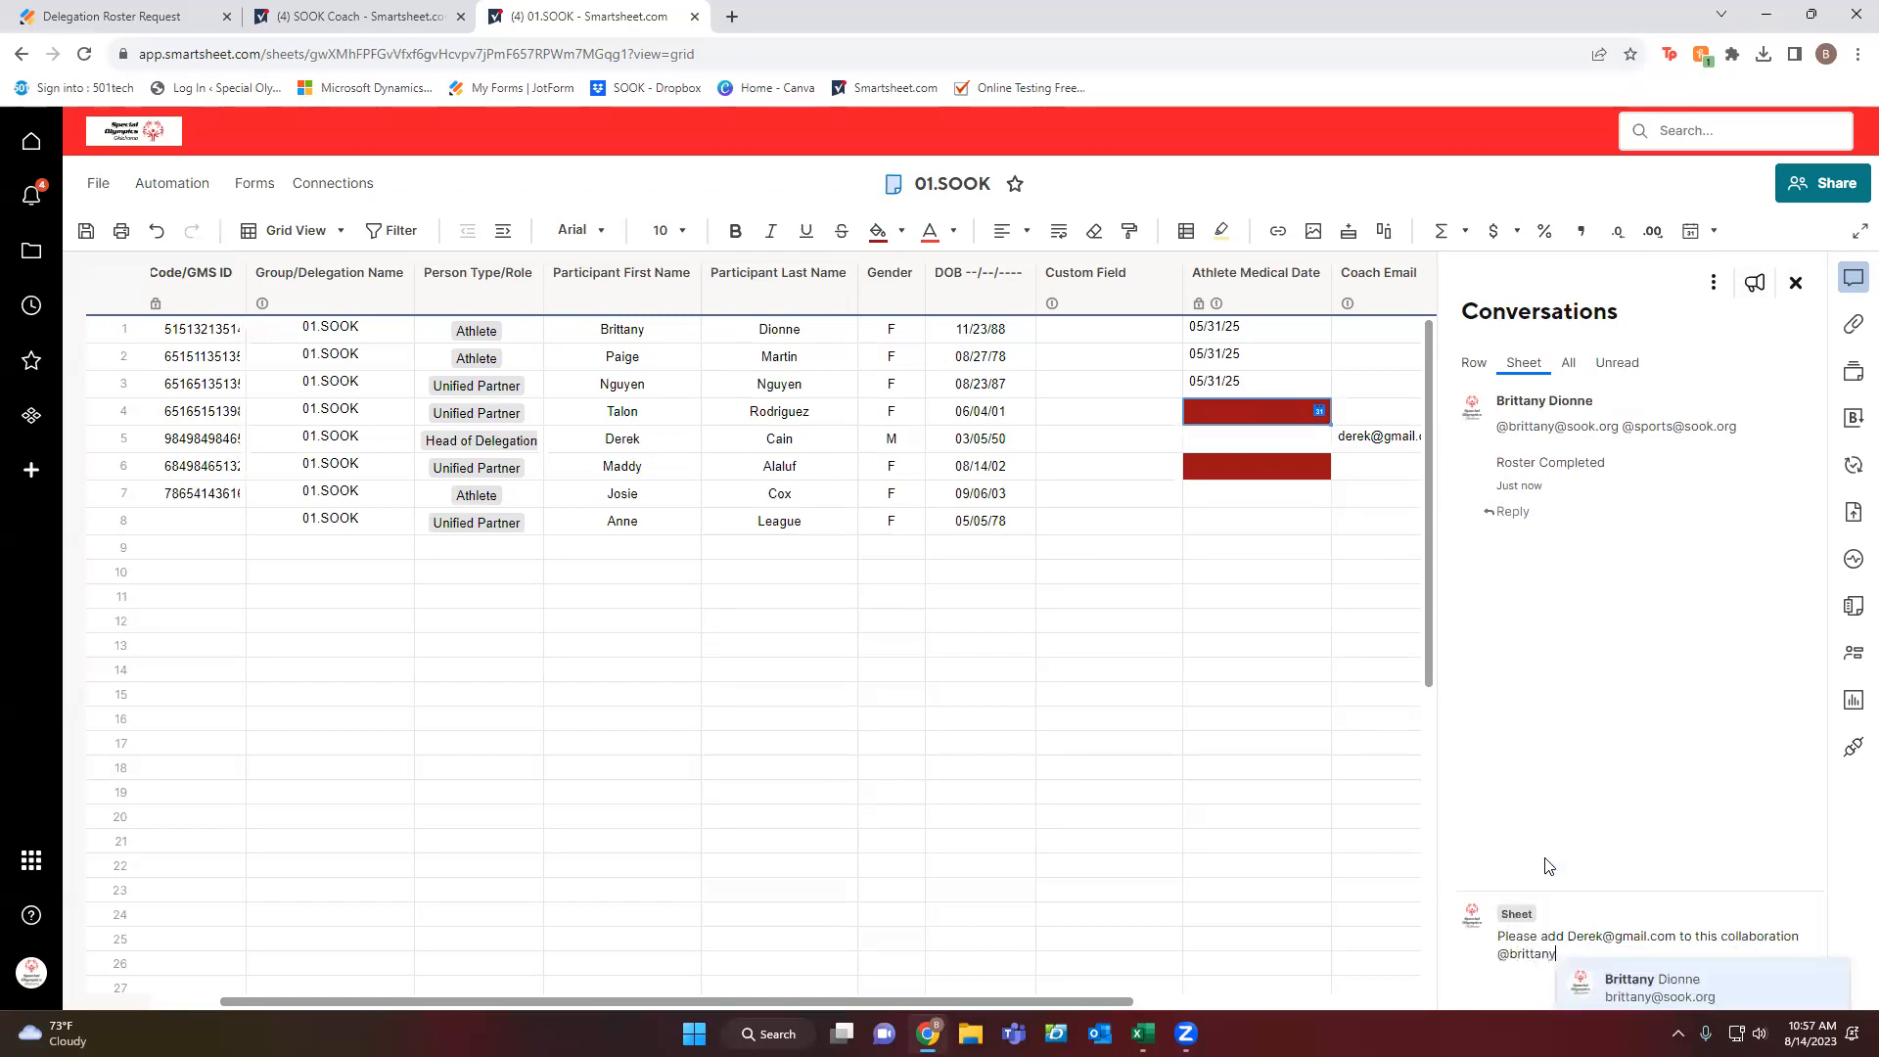
left_click(1634, 982)
left_click(1805, 986)
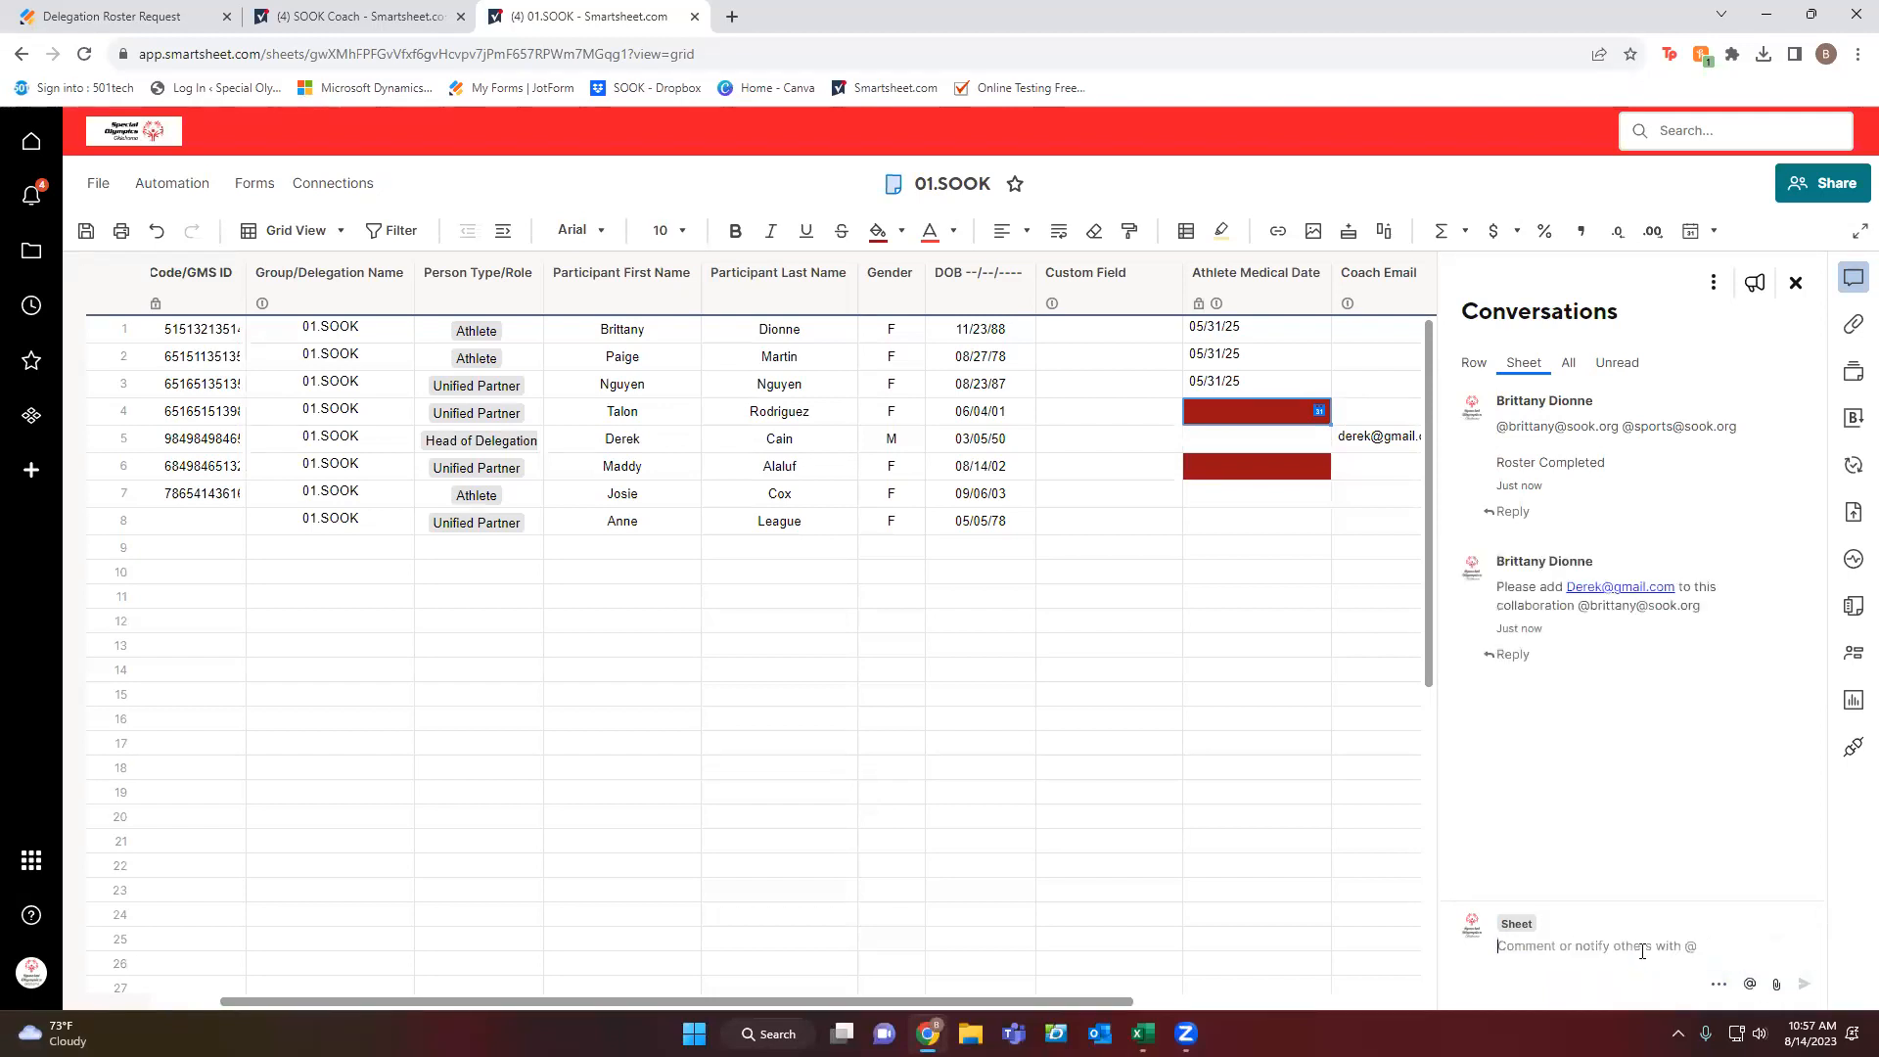
Post a sheet comment announcing a new Head of Delegation and their e-mail, mentioning two staff.
type("There is")
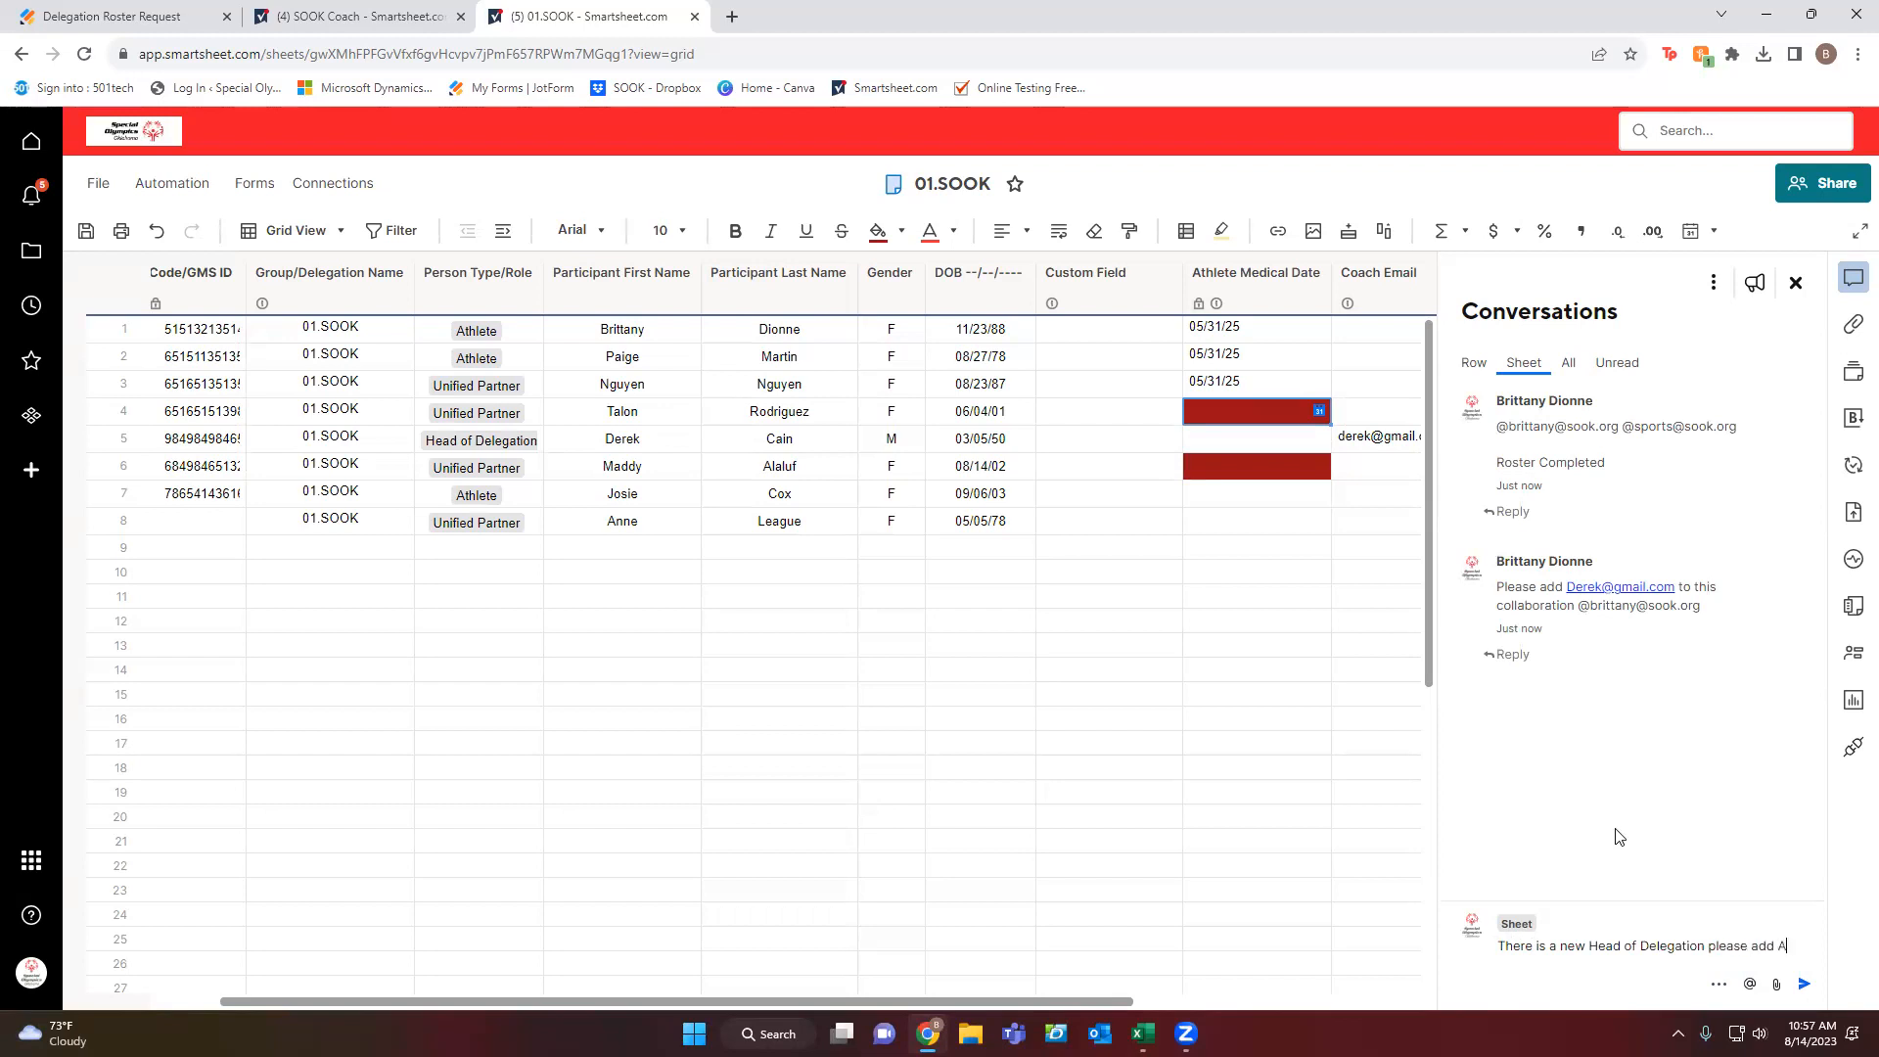
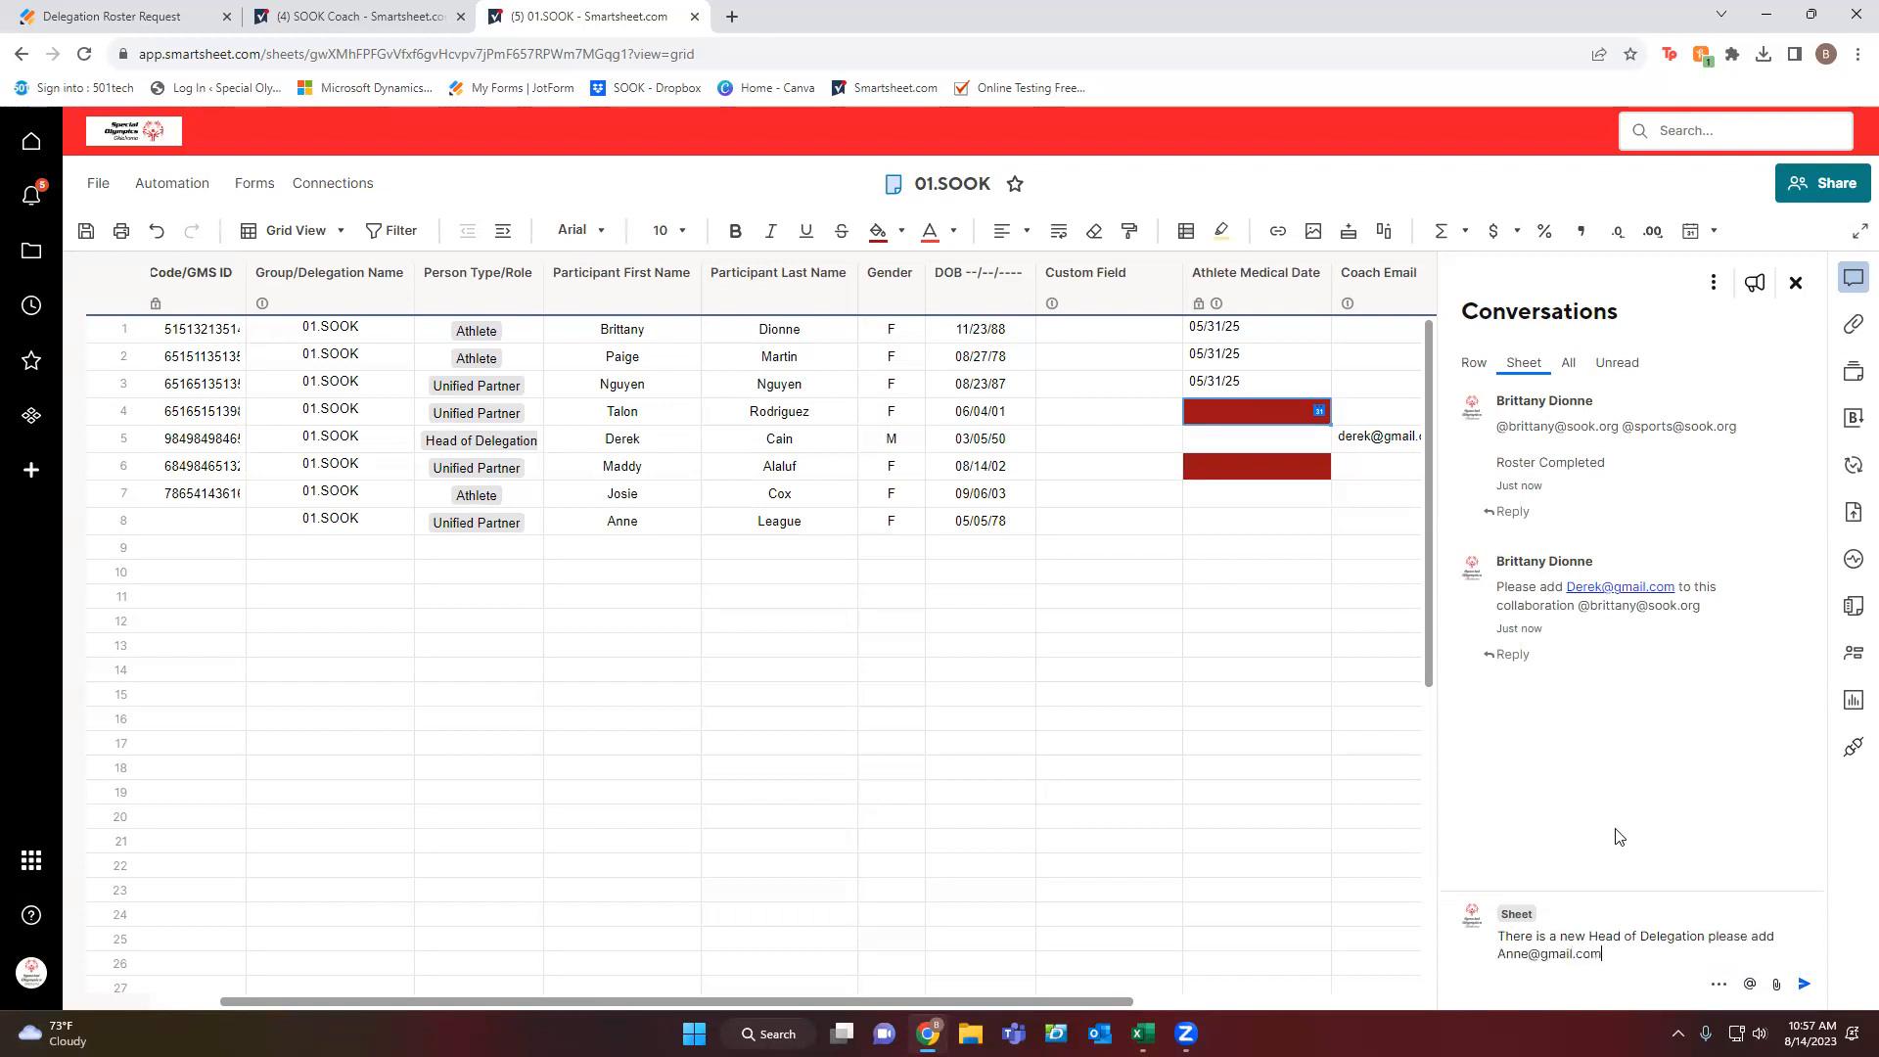
key("Return")
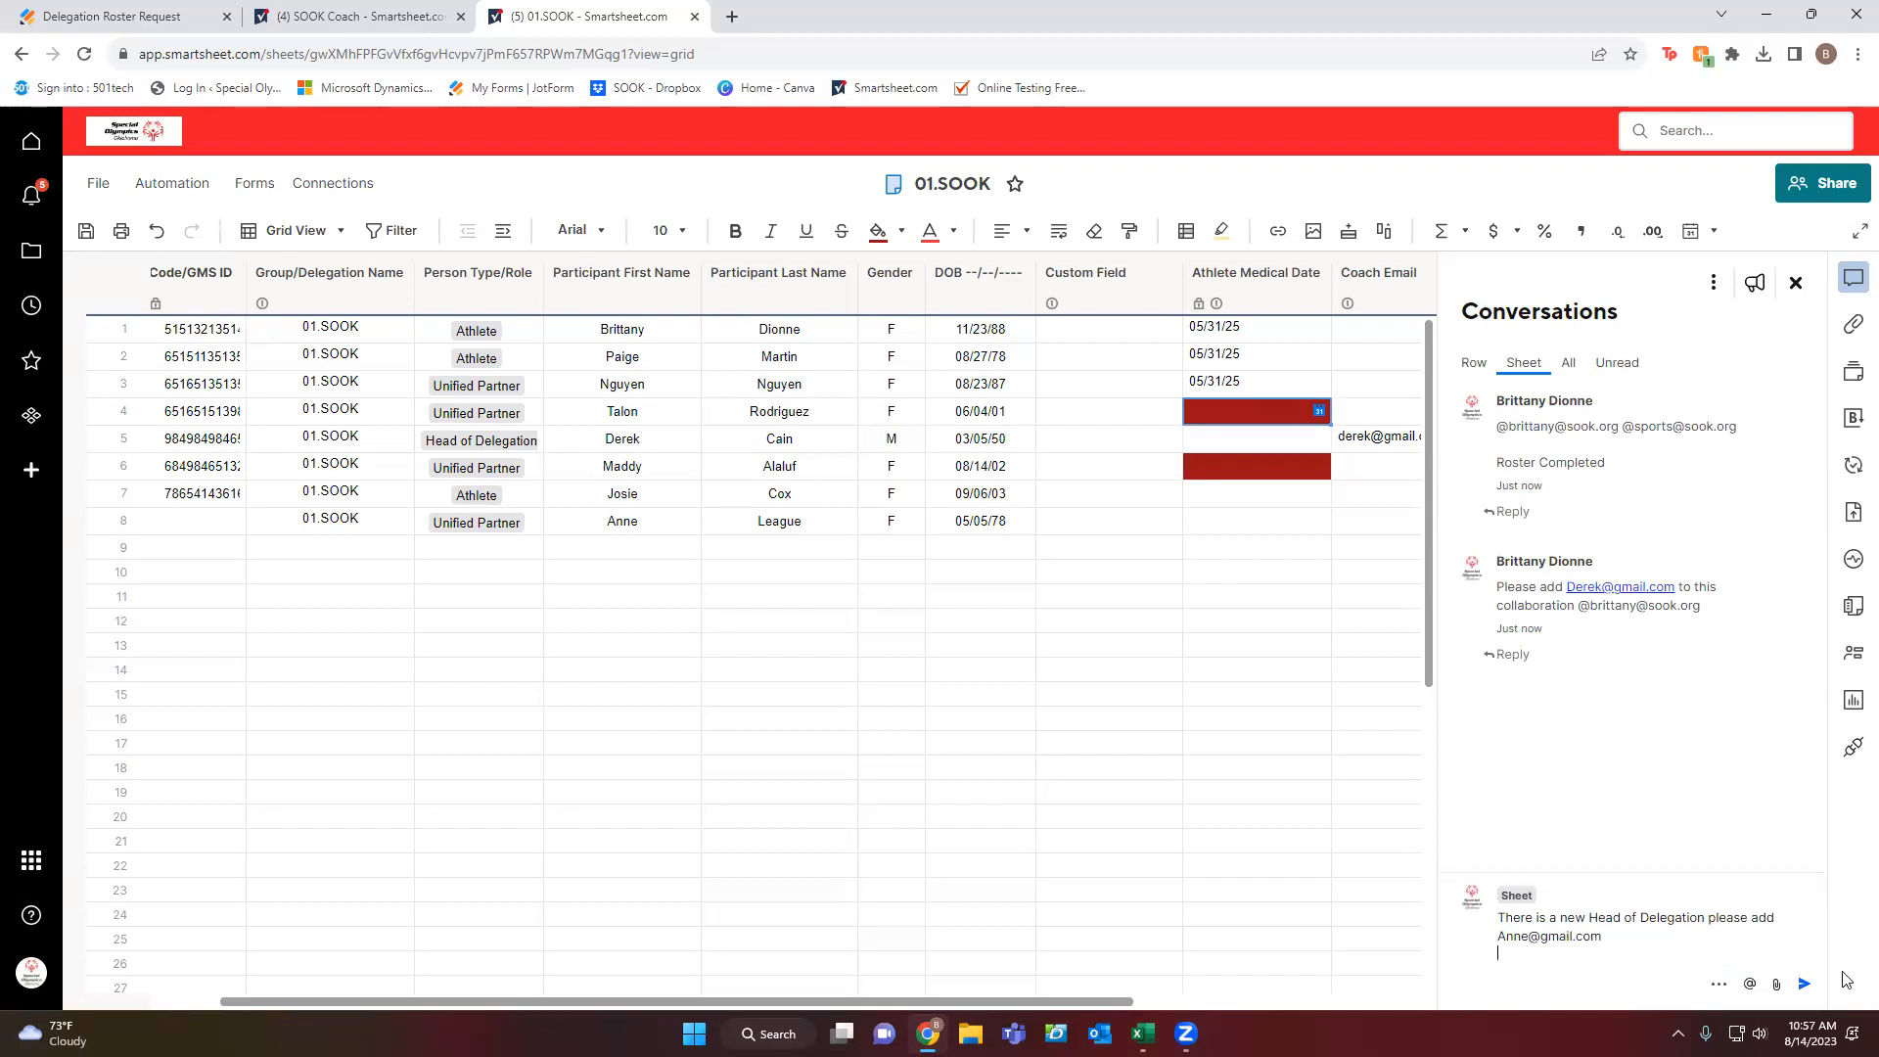
key("BackSpace")
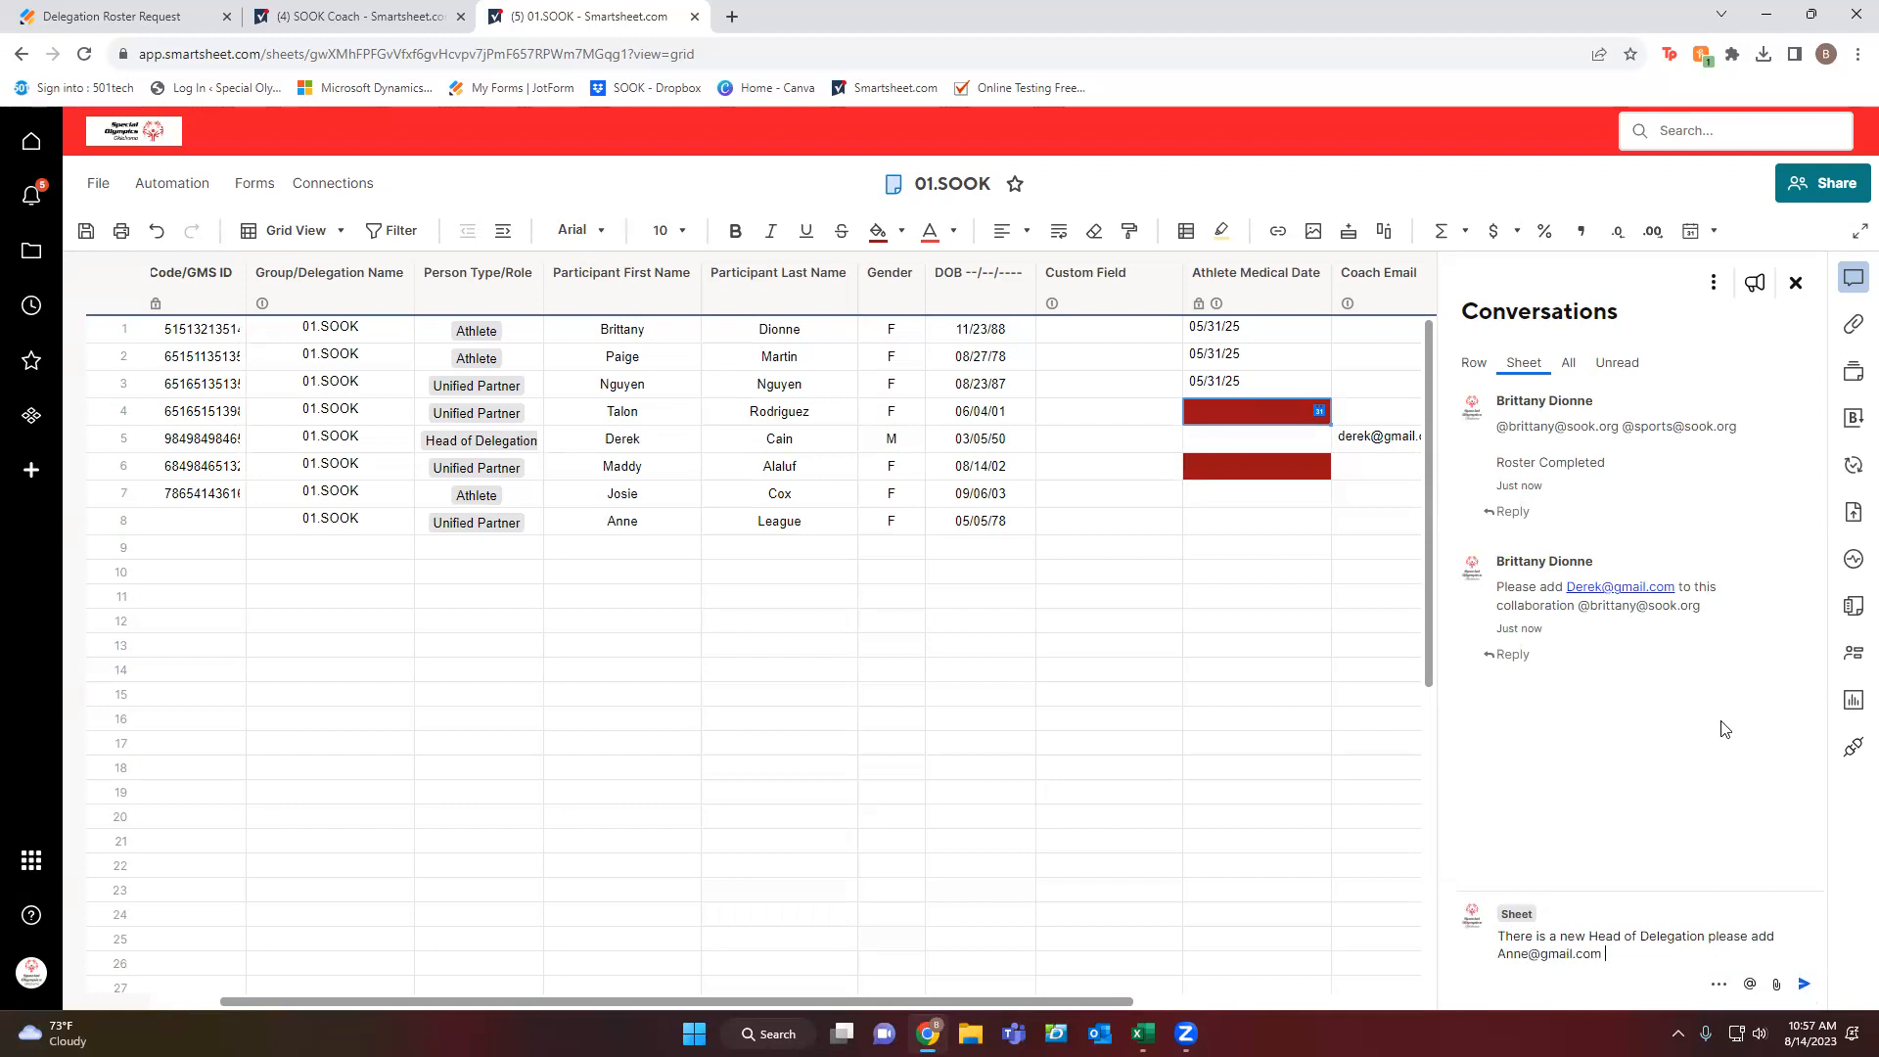
type("@brittany")
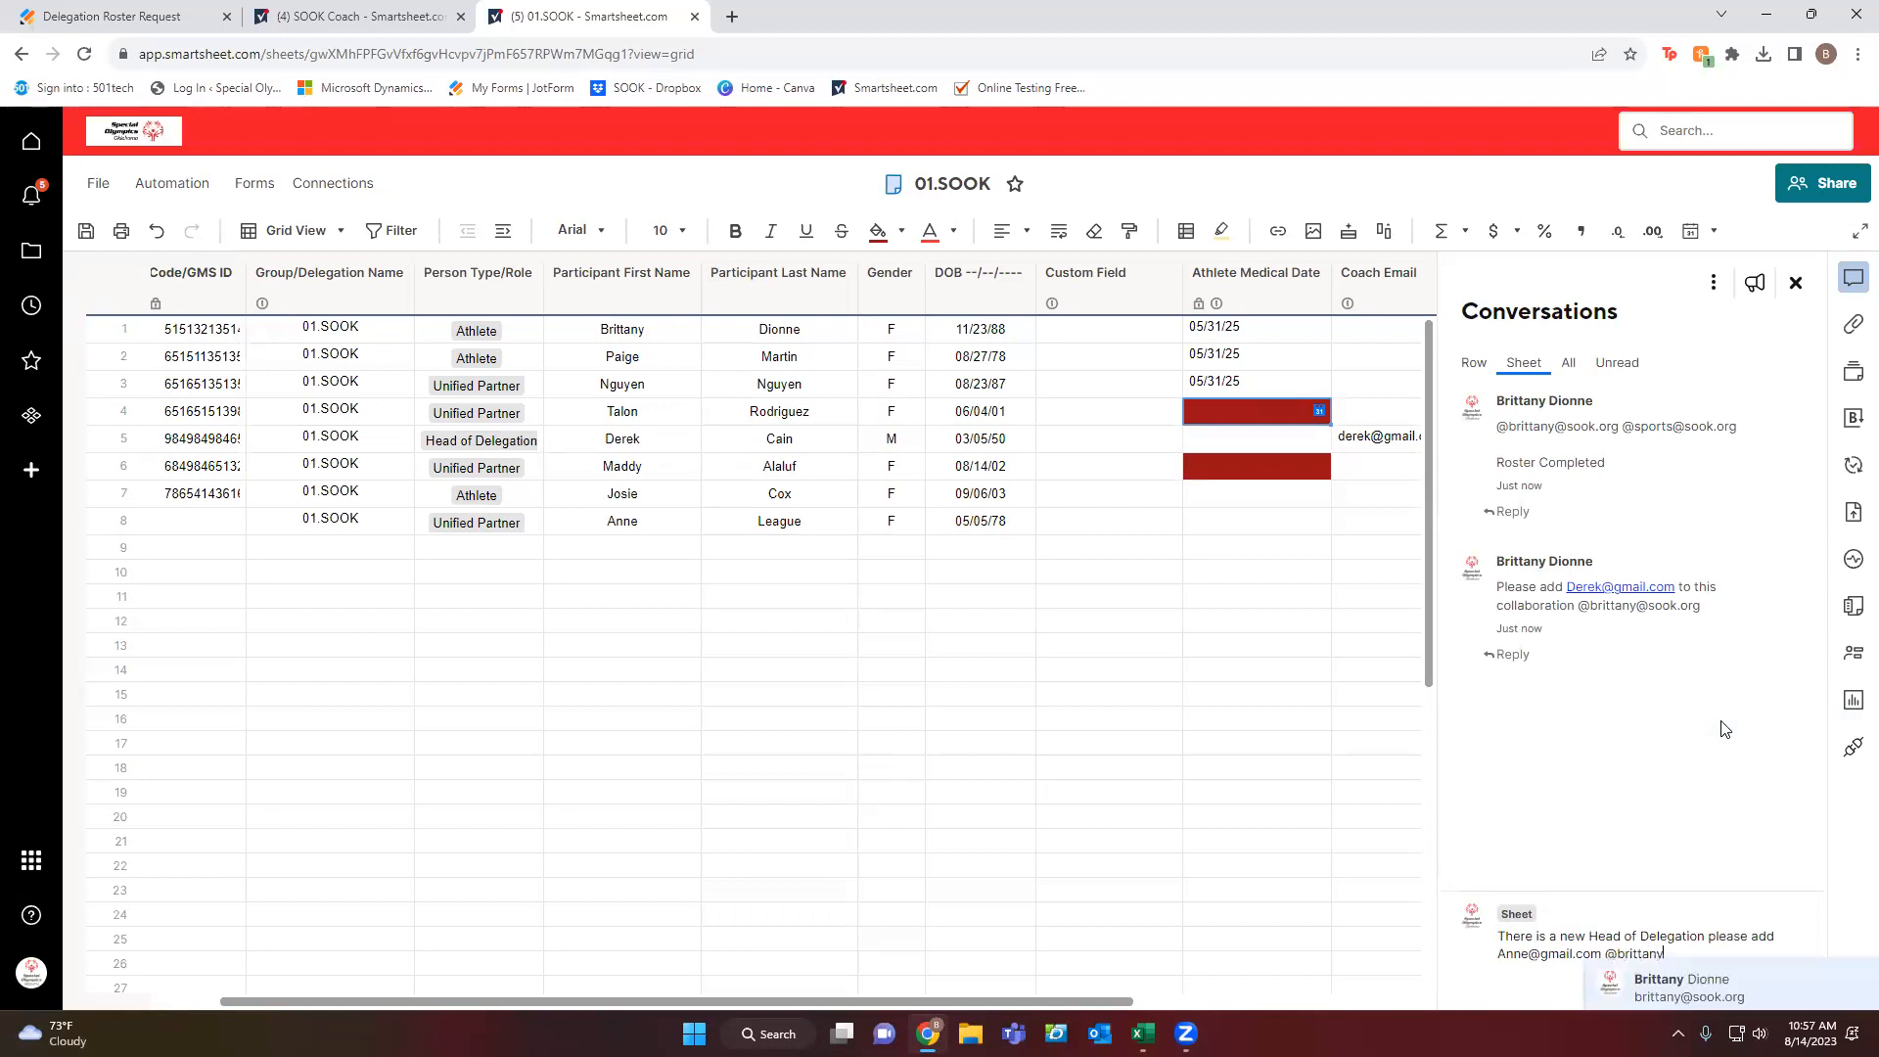
key("Return")
type("@sports")
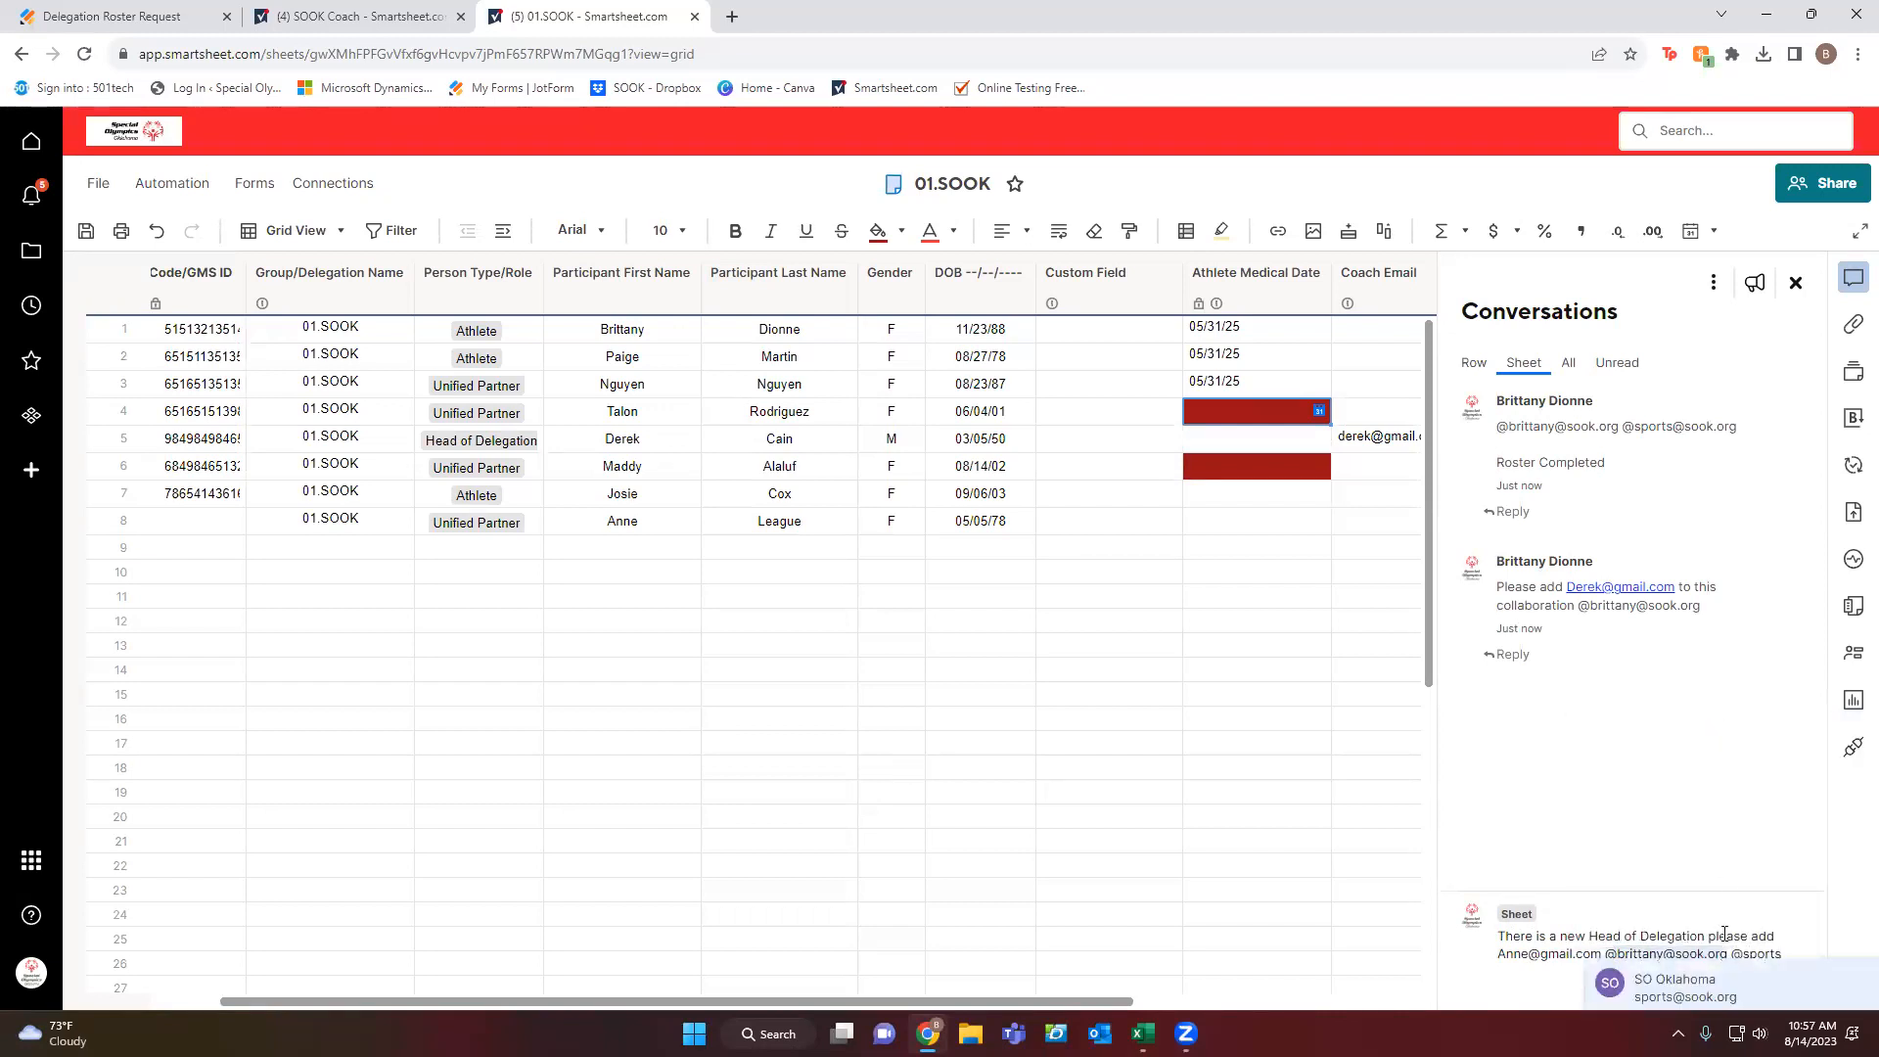
left_click(1679, 980)
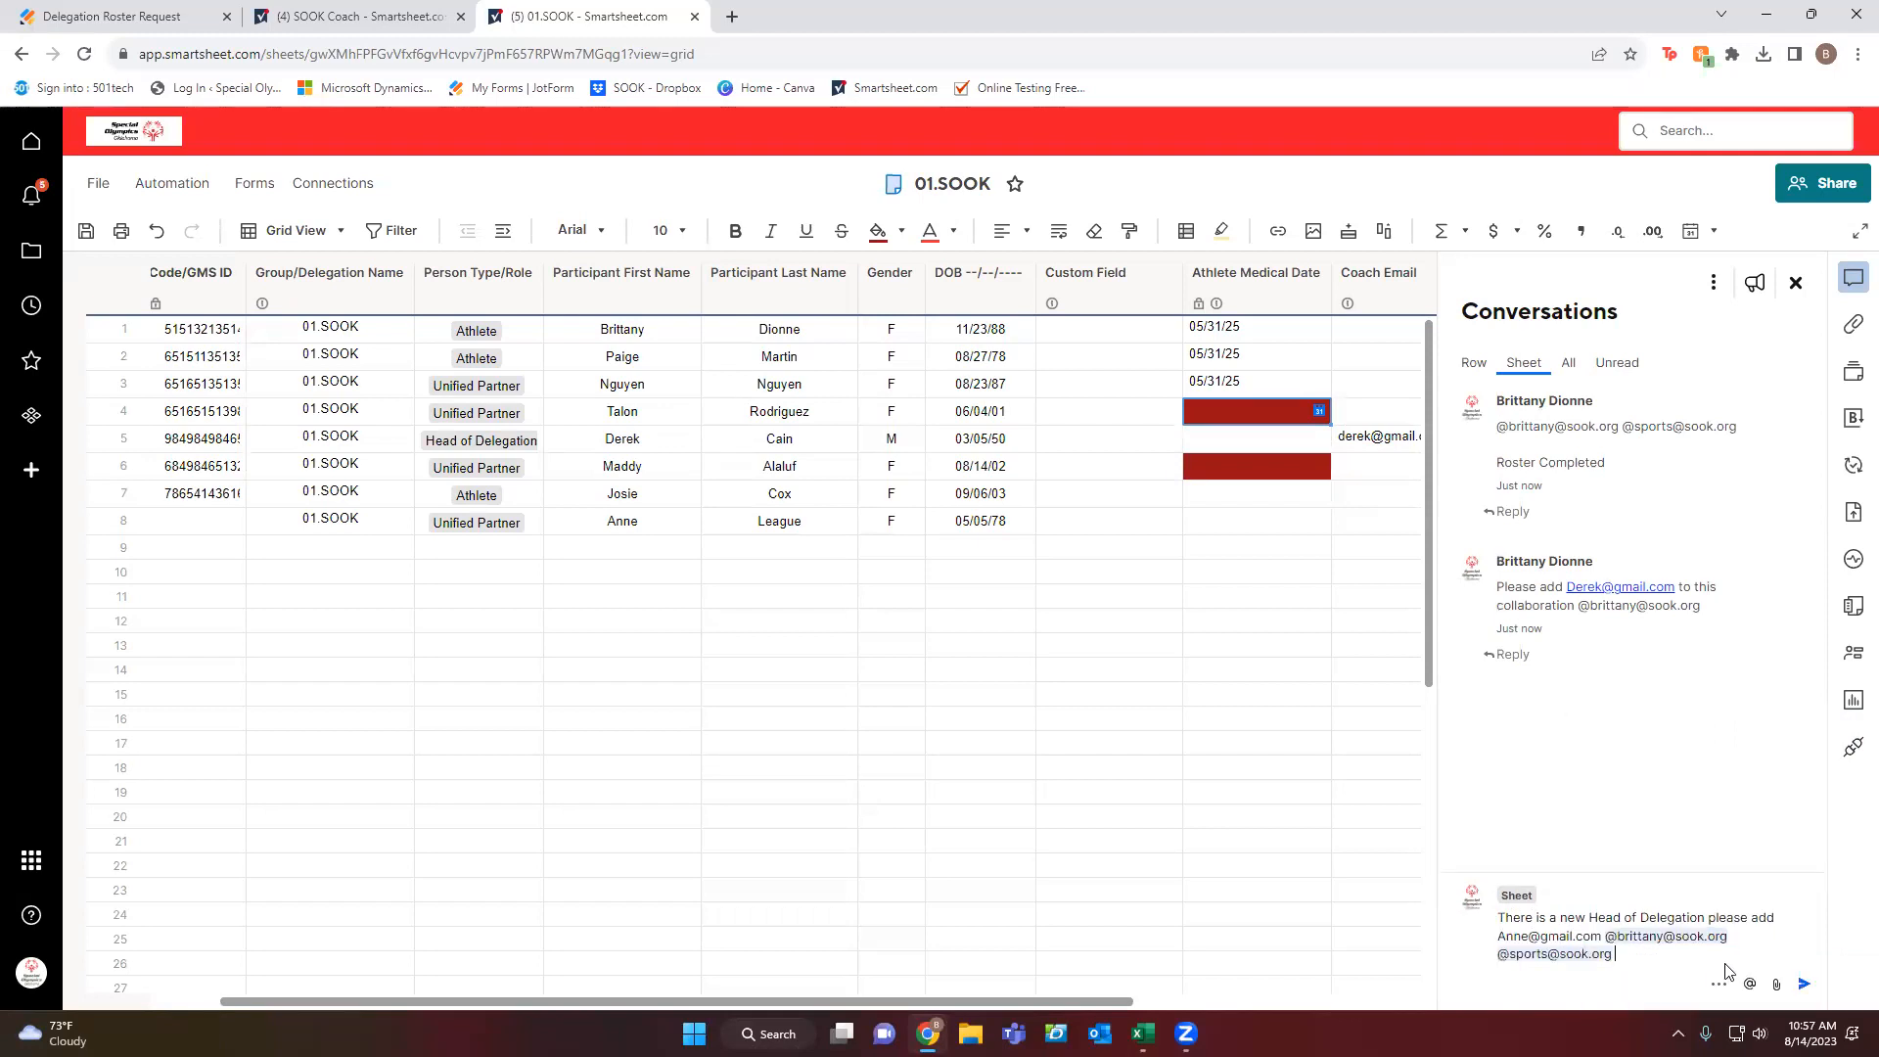
left_click(1803, 985)
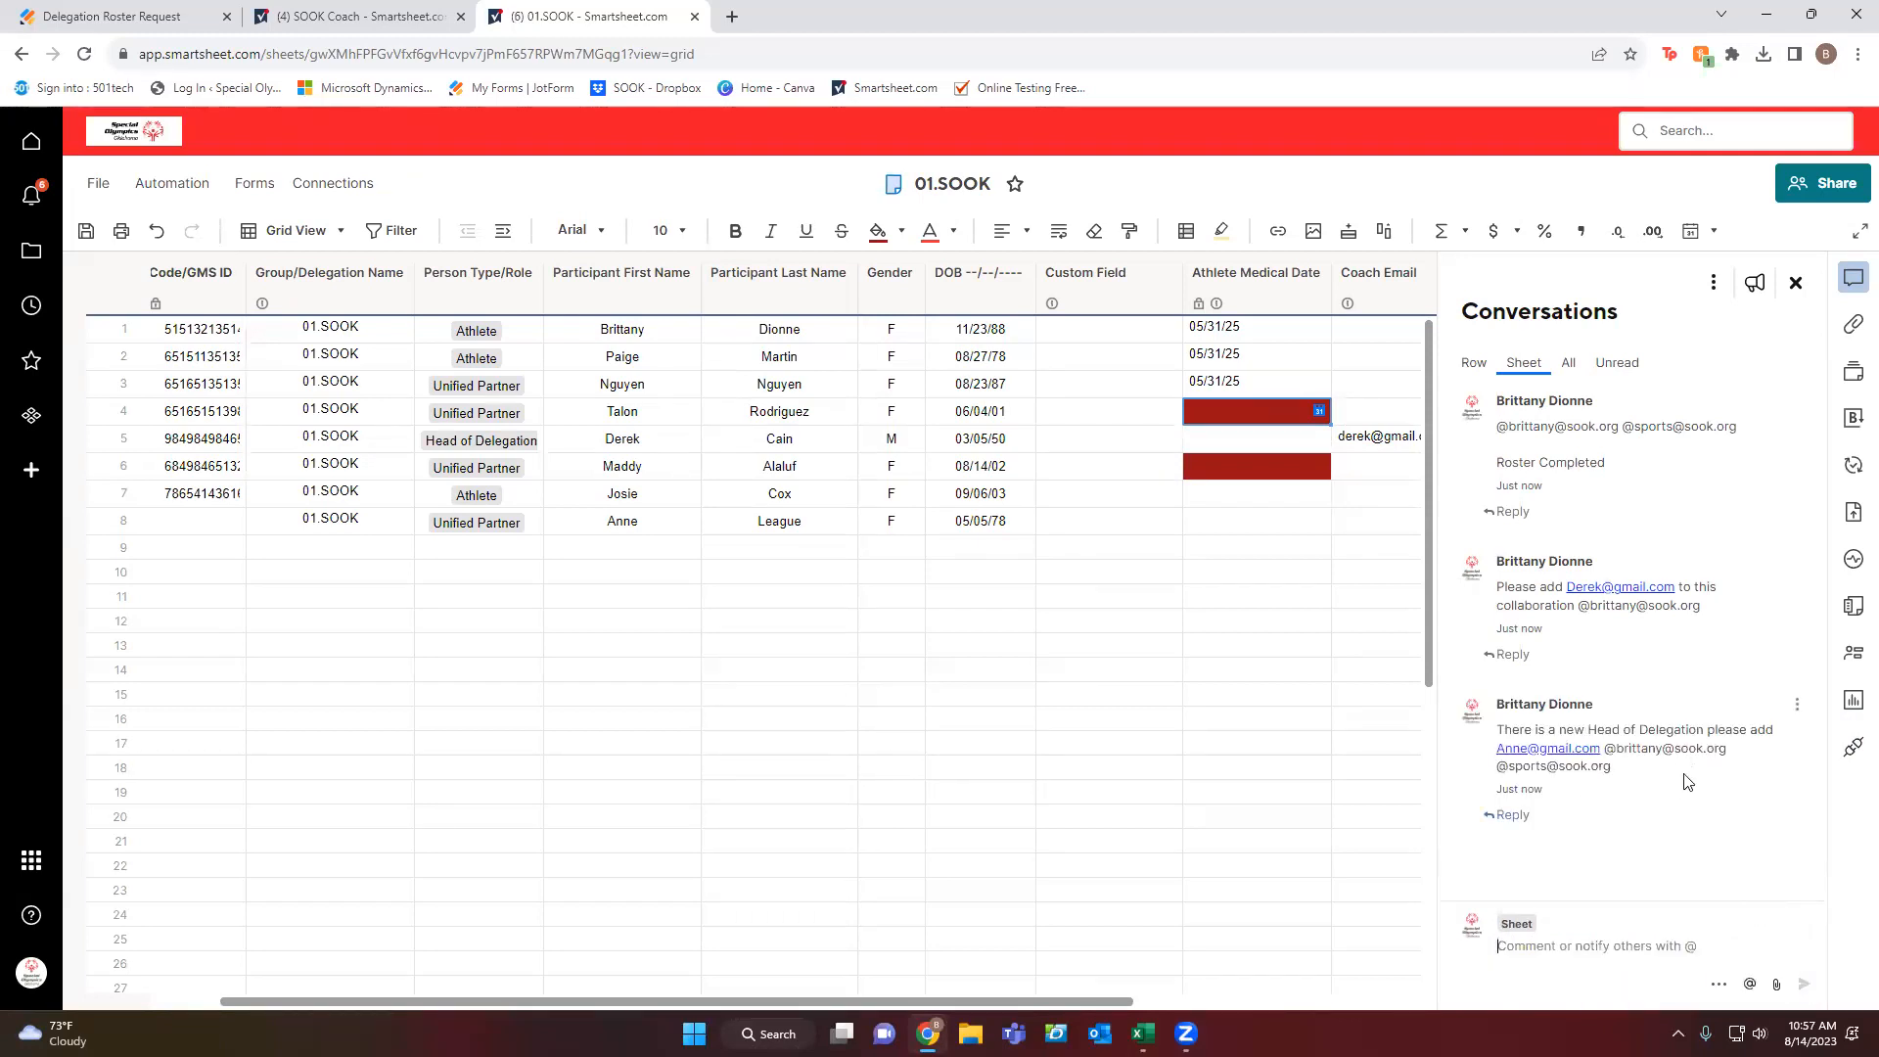
Review all four comments under the All tab, then close the Conversations panel.
left_click(1797, 285)
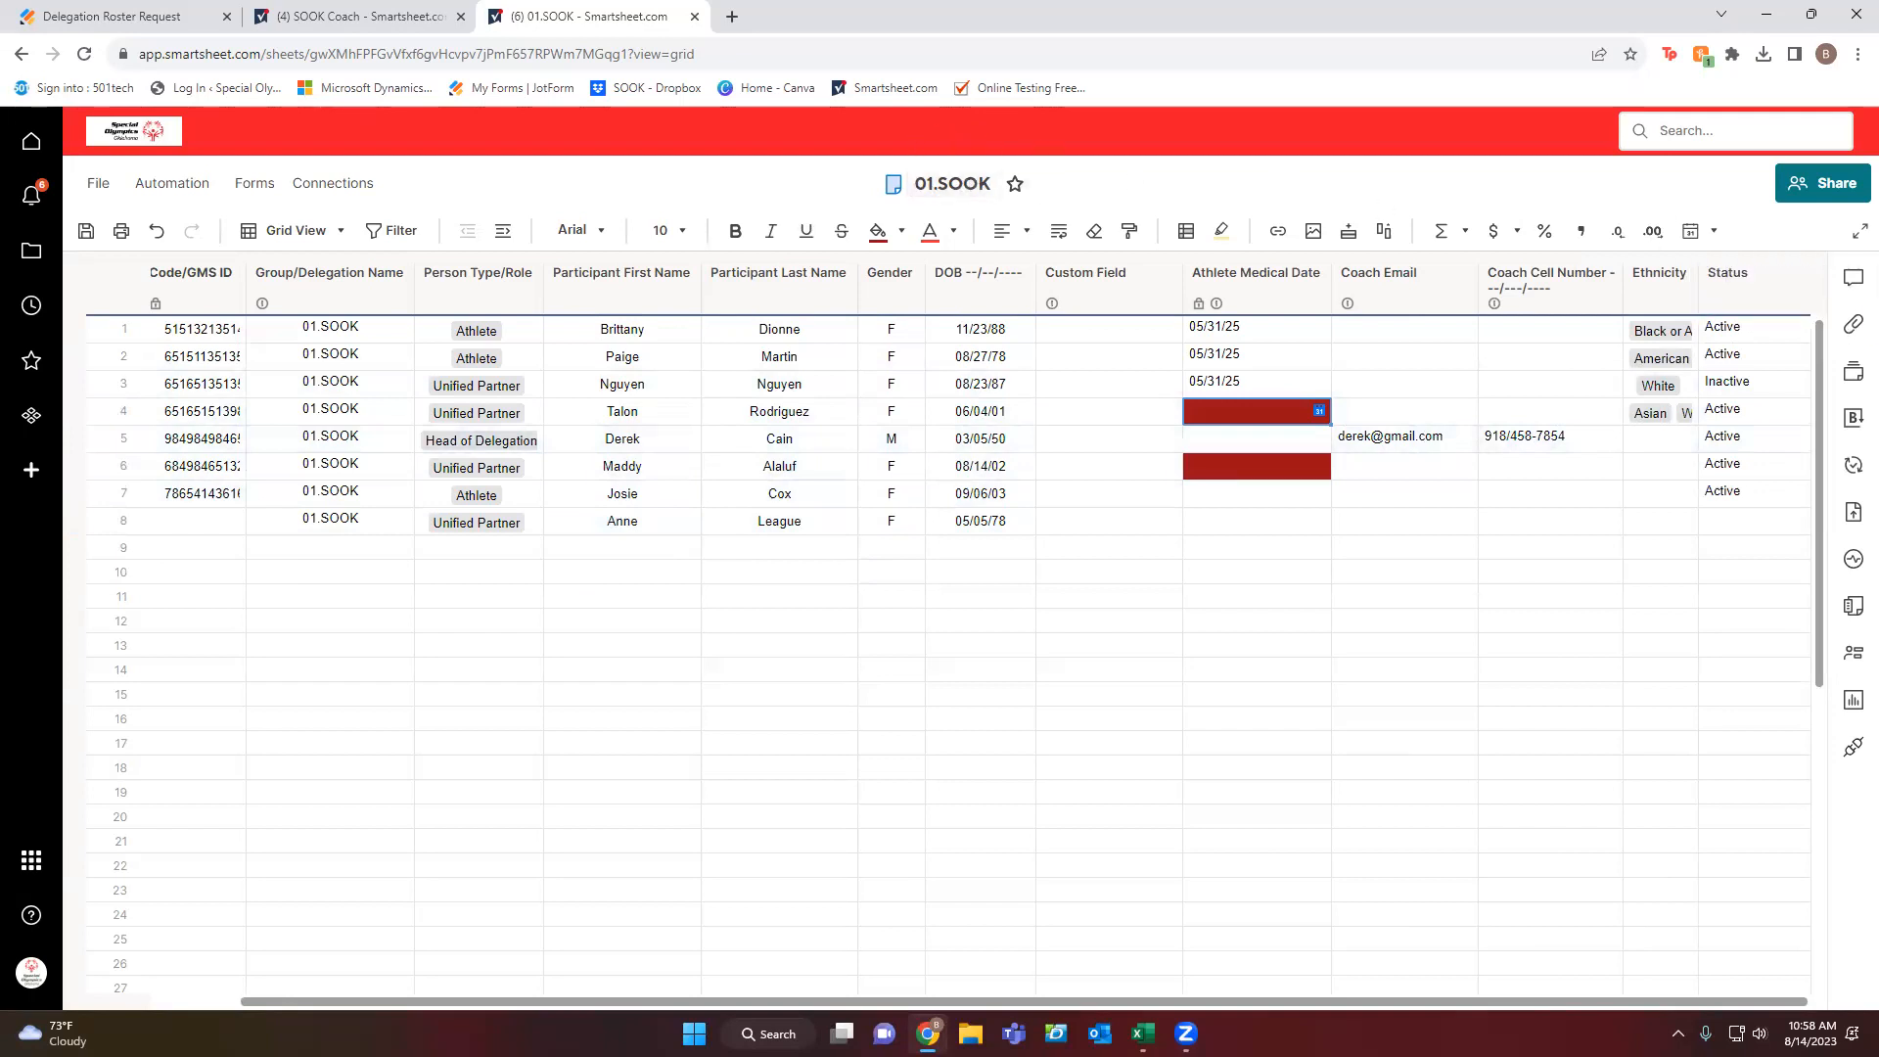
left_click(1852, 281)
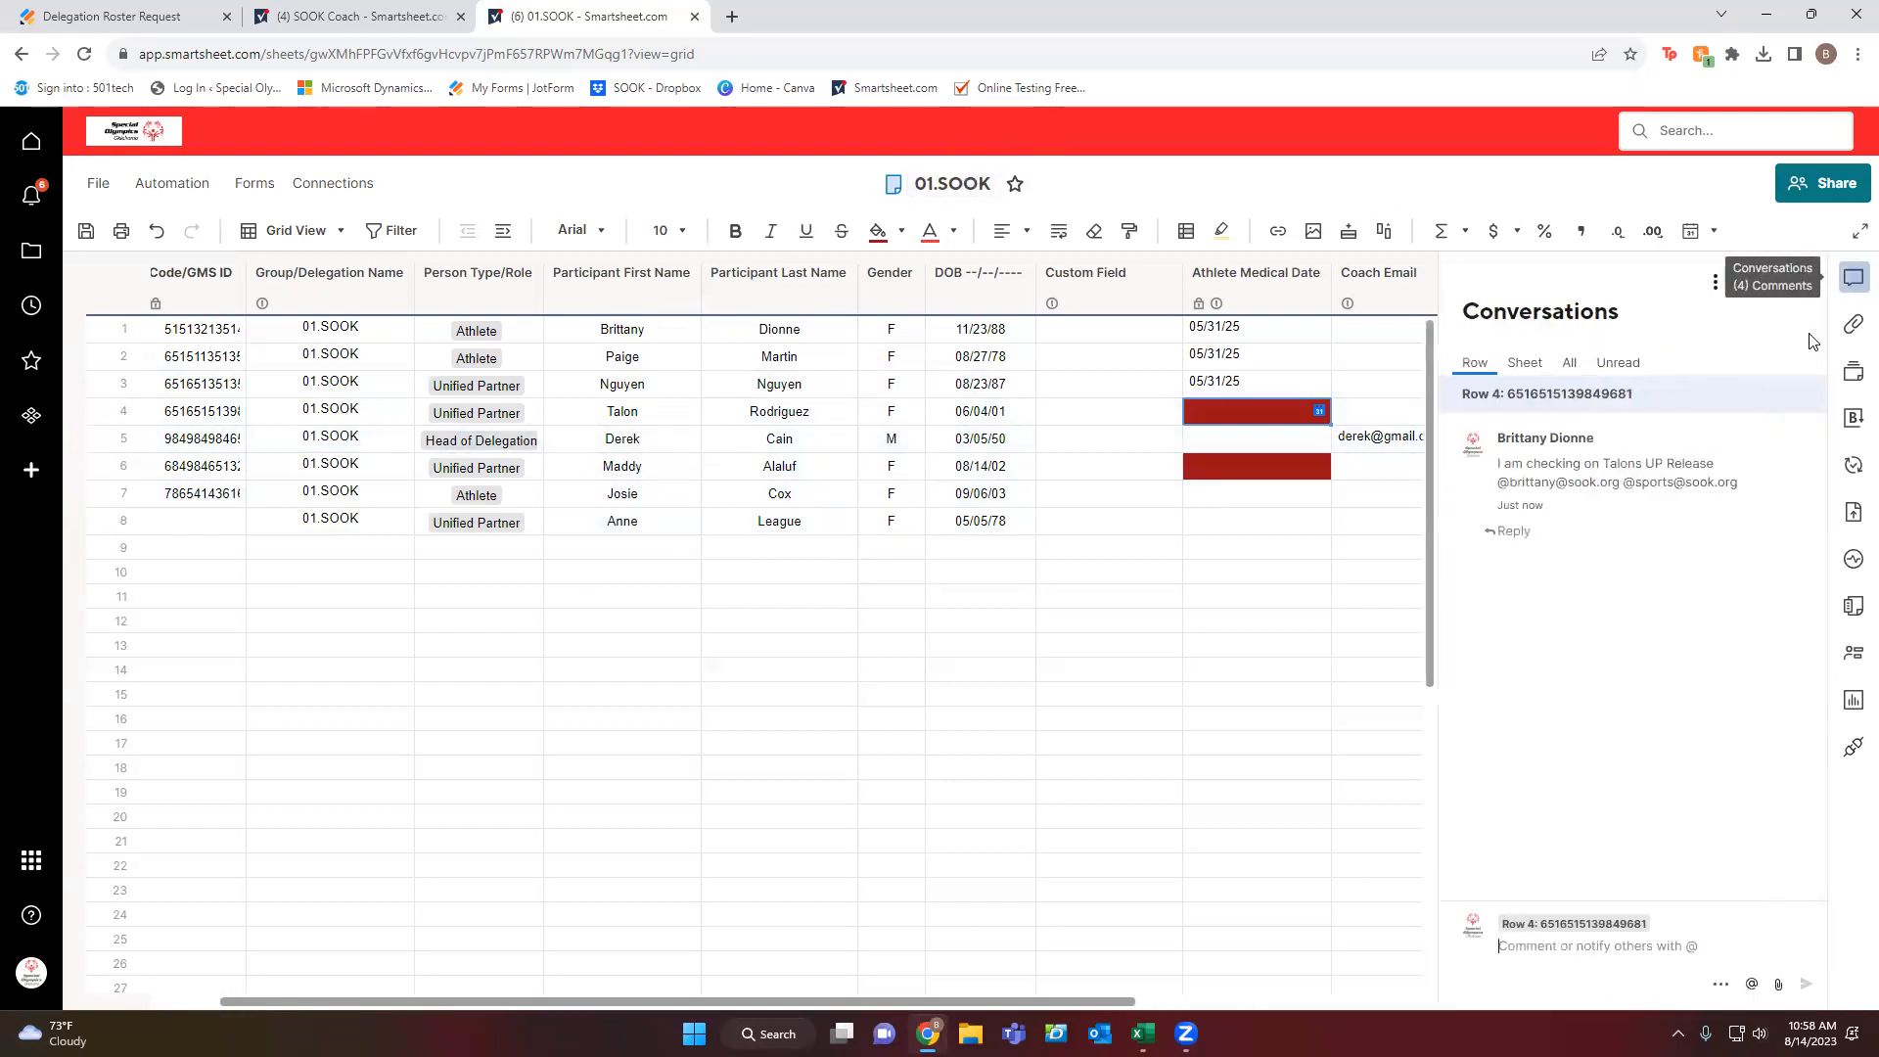
left_click(1568, 362)
mouse_move(1518, 483)
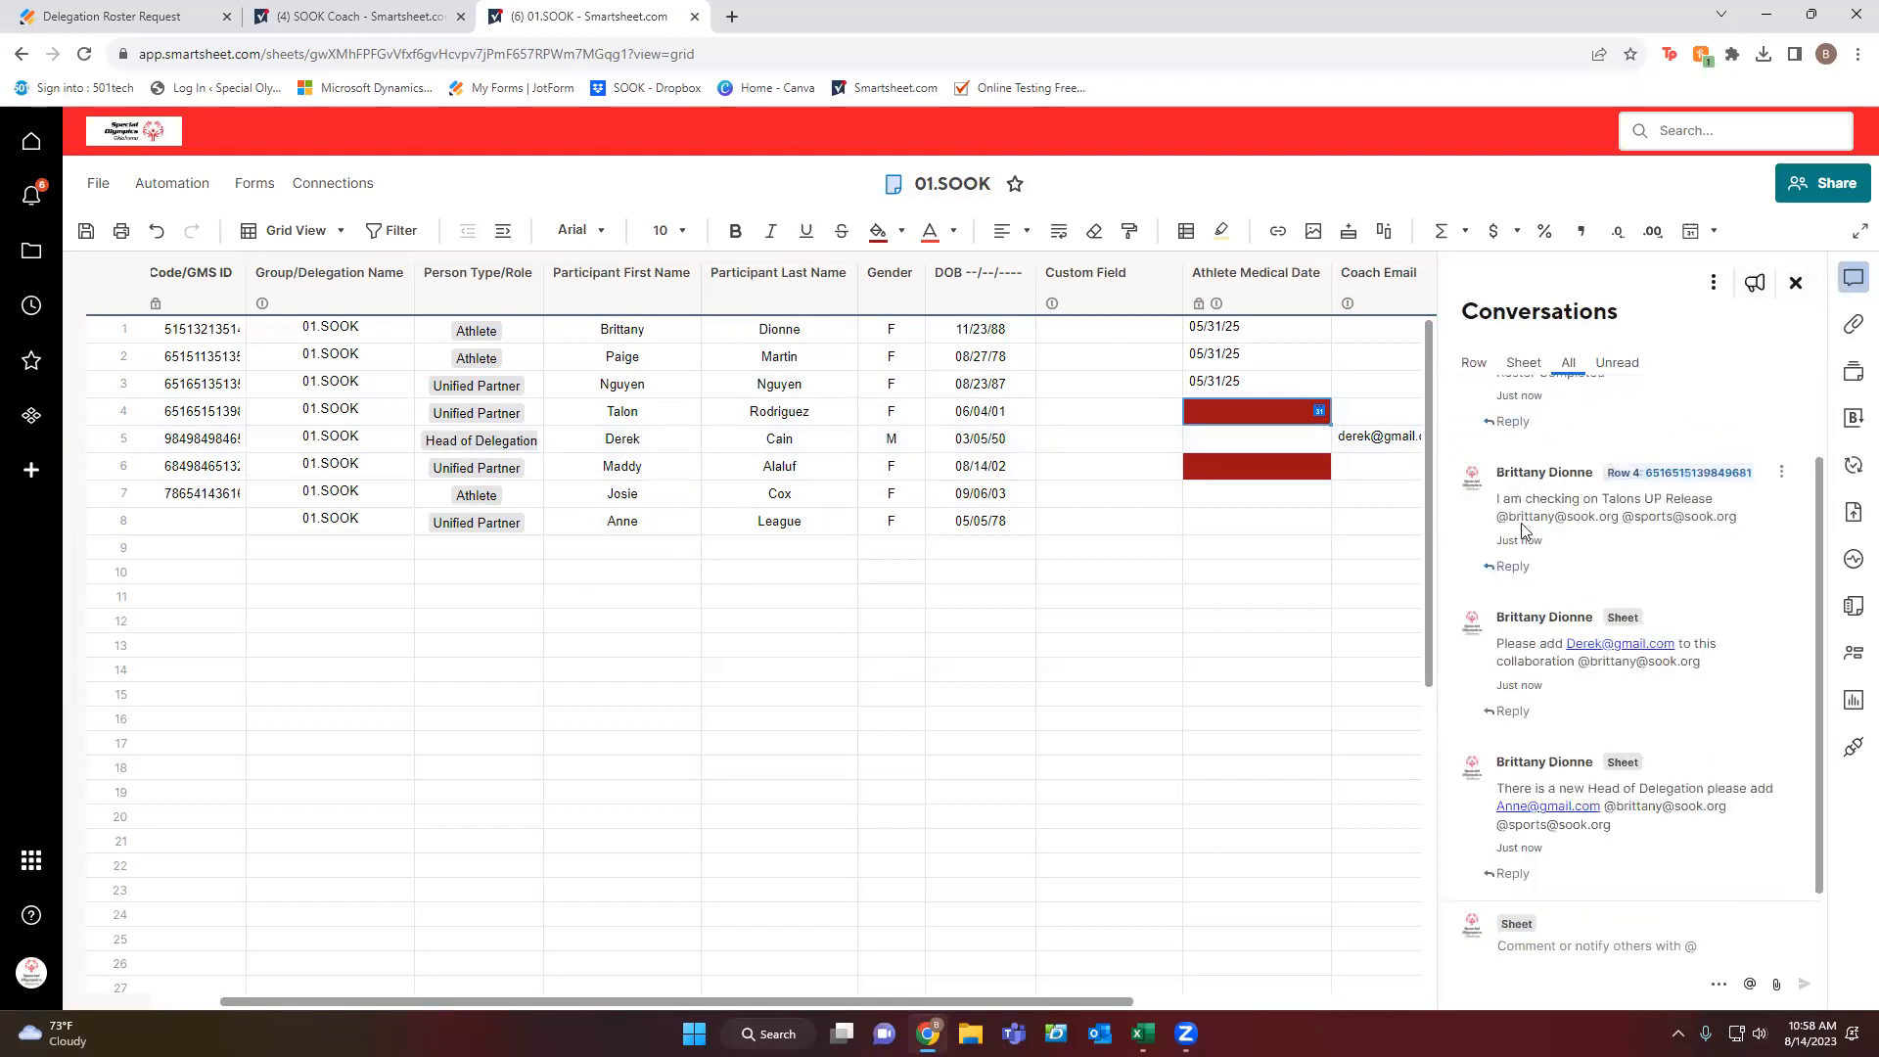
scroll(1674, 489, "up", 2)
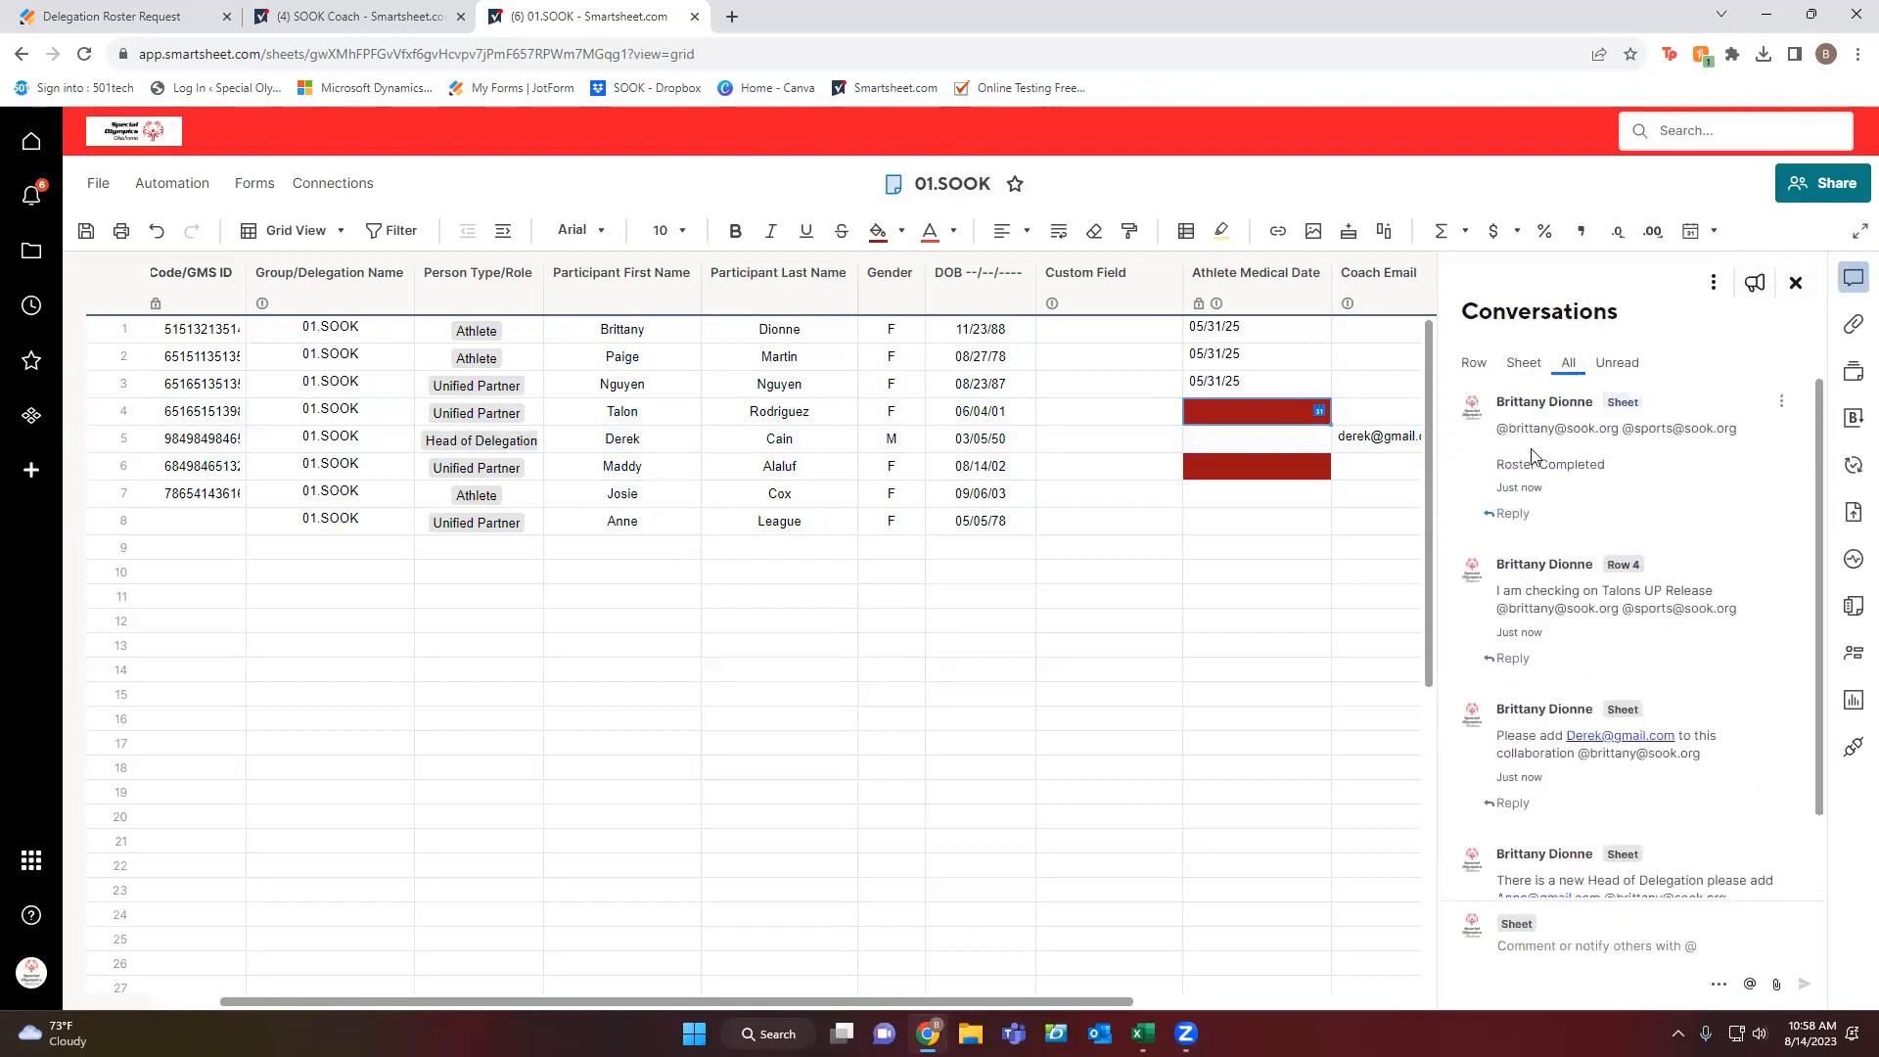
mouse_move(1587, 611)
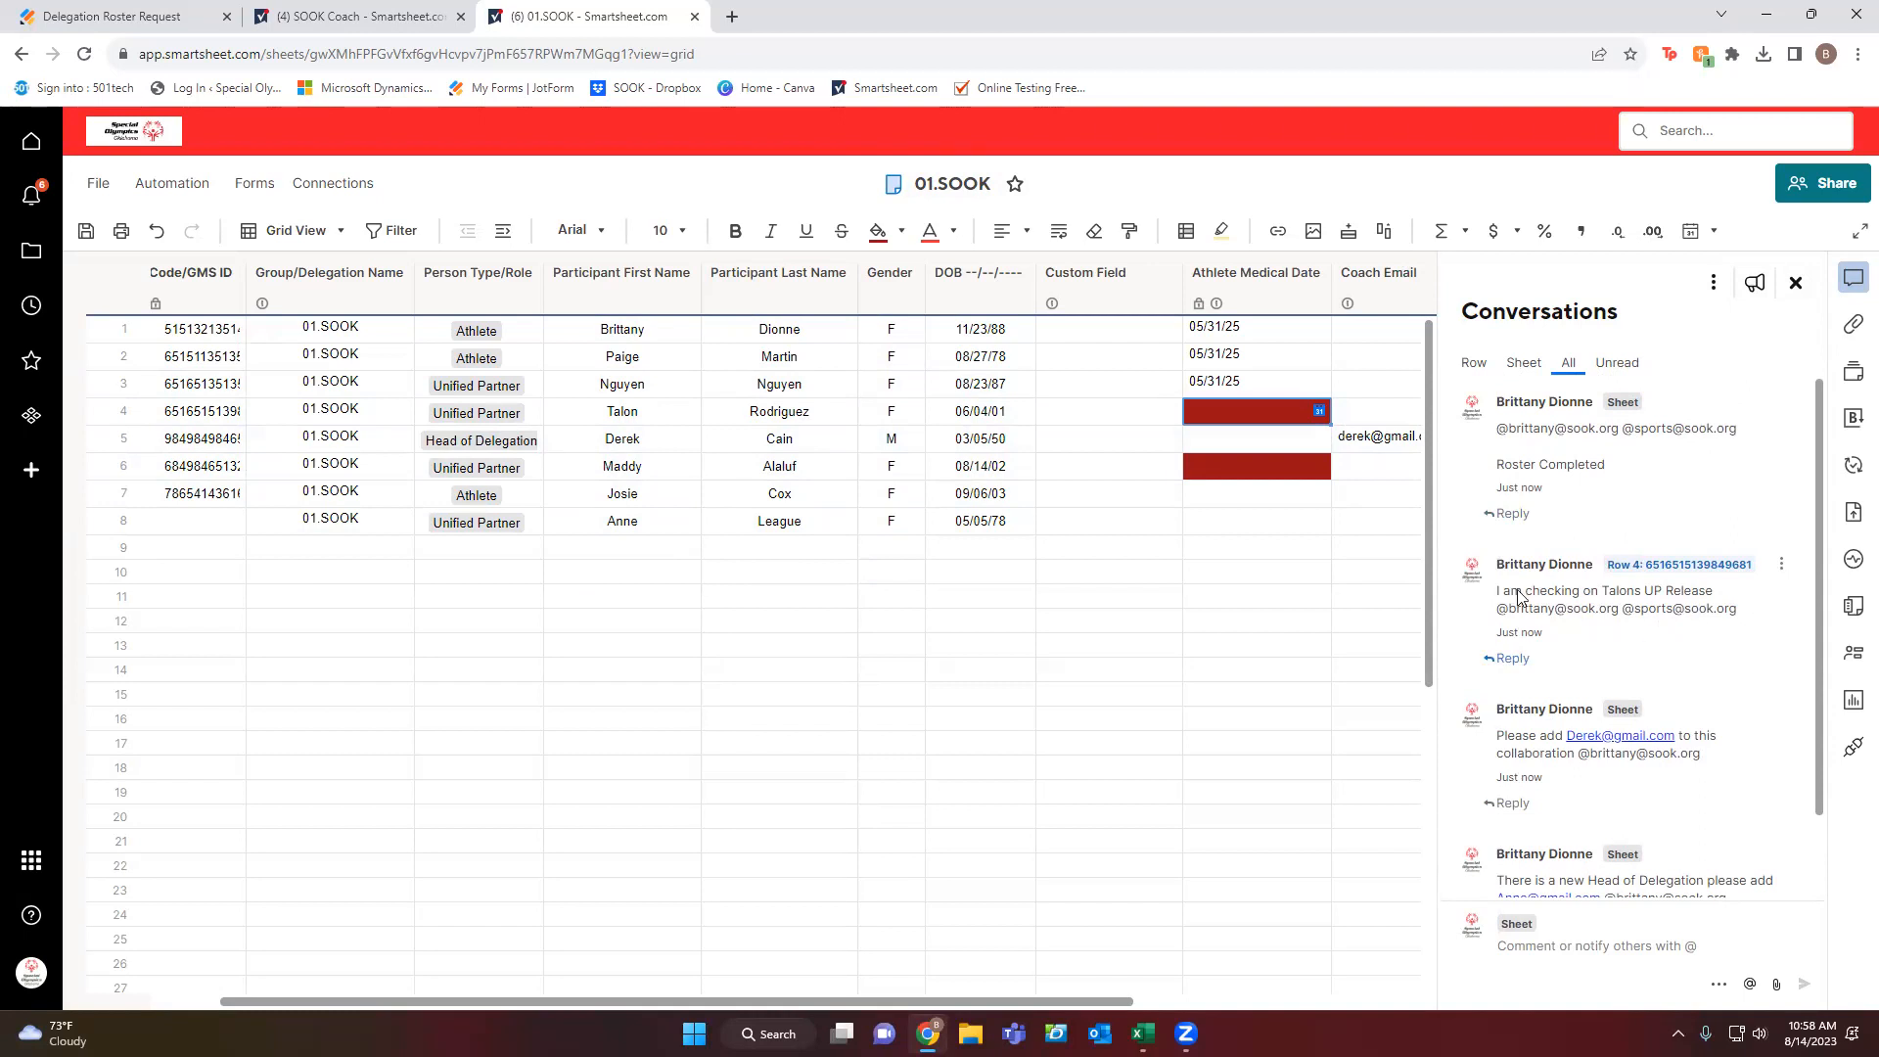
left_click(1796, 283)
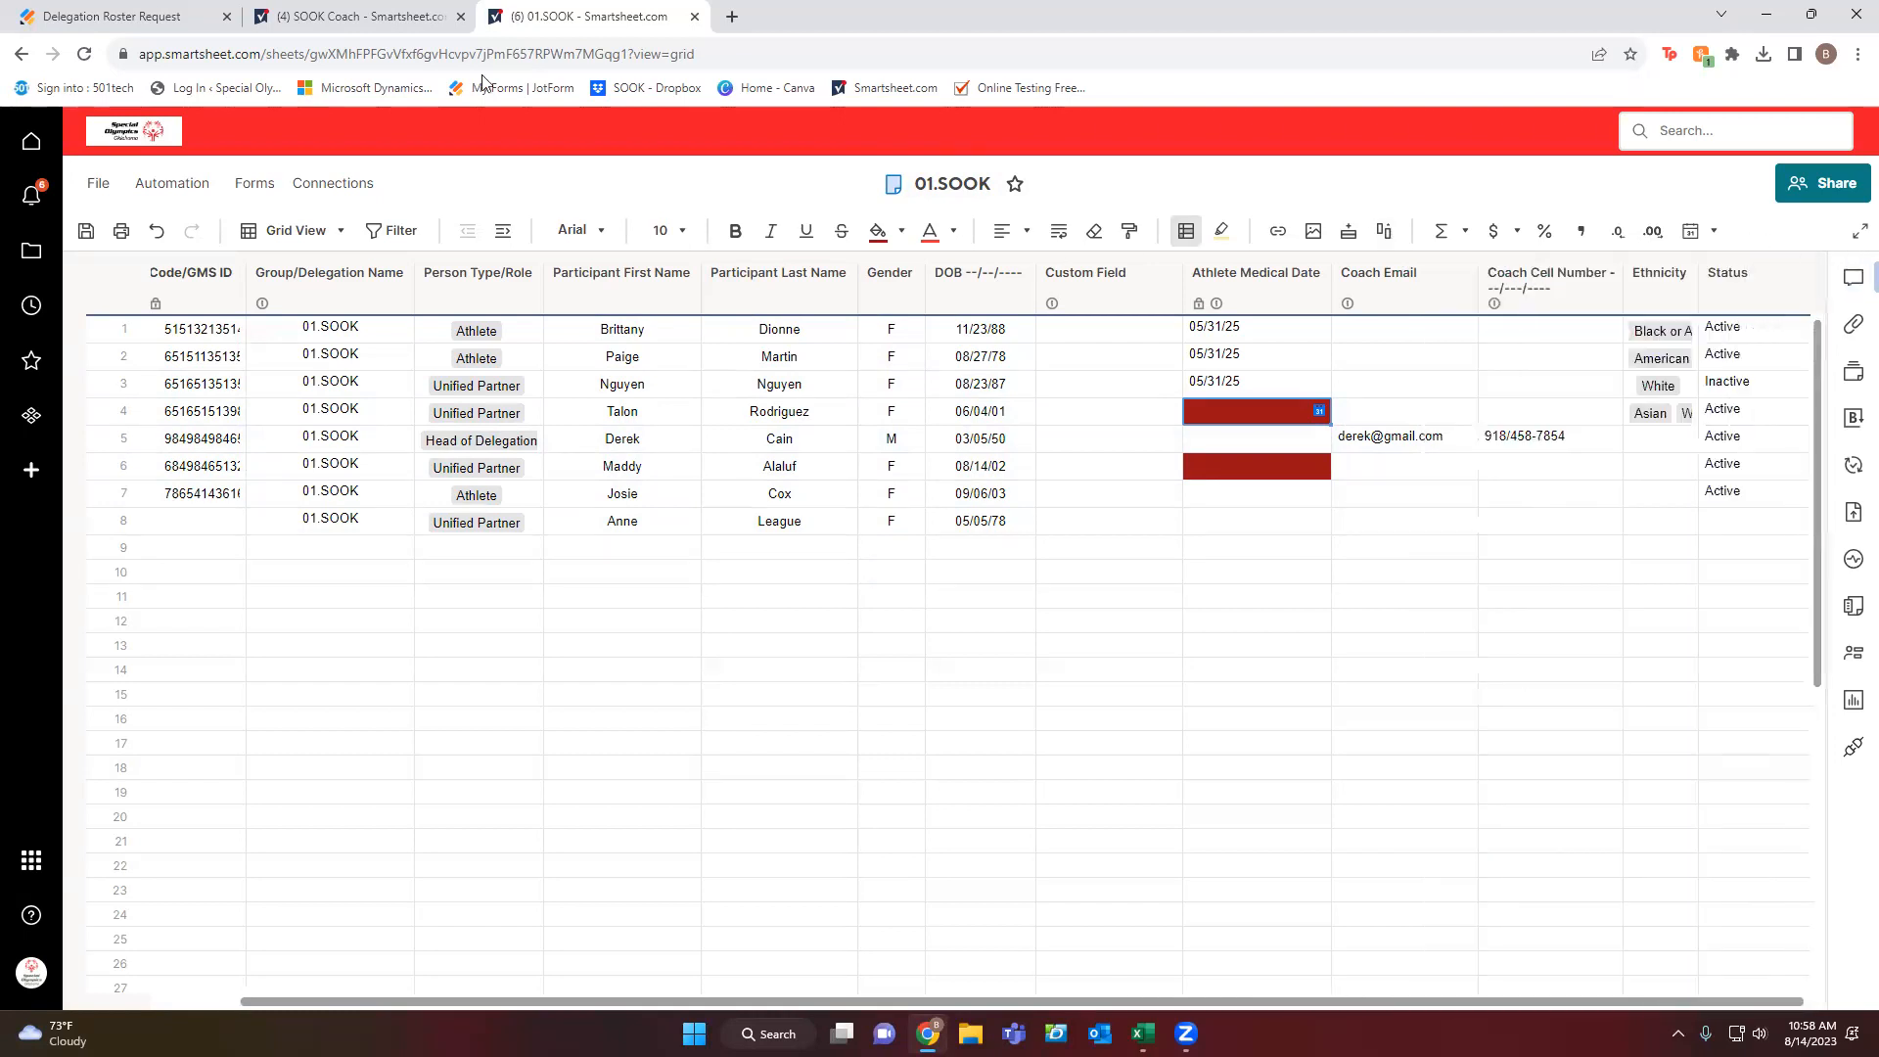